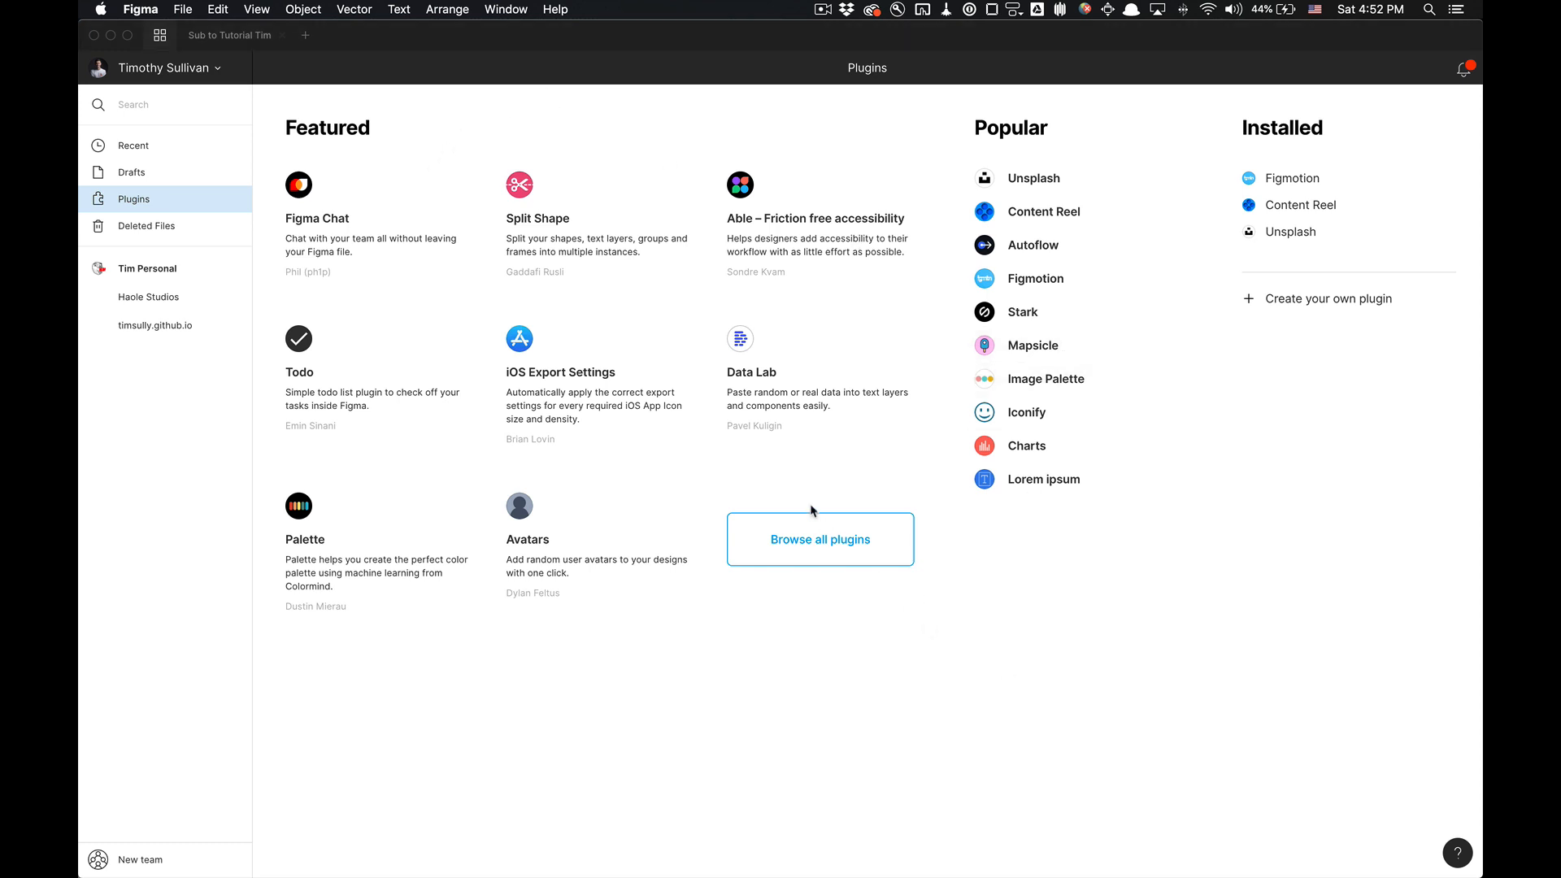
- Open the Figmotion plugin's page and look through its description and version history
click(1037, 279)
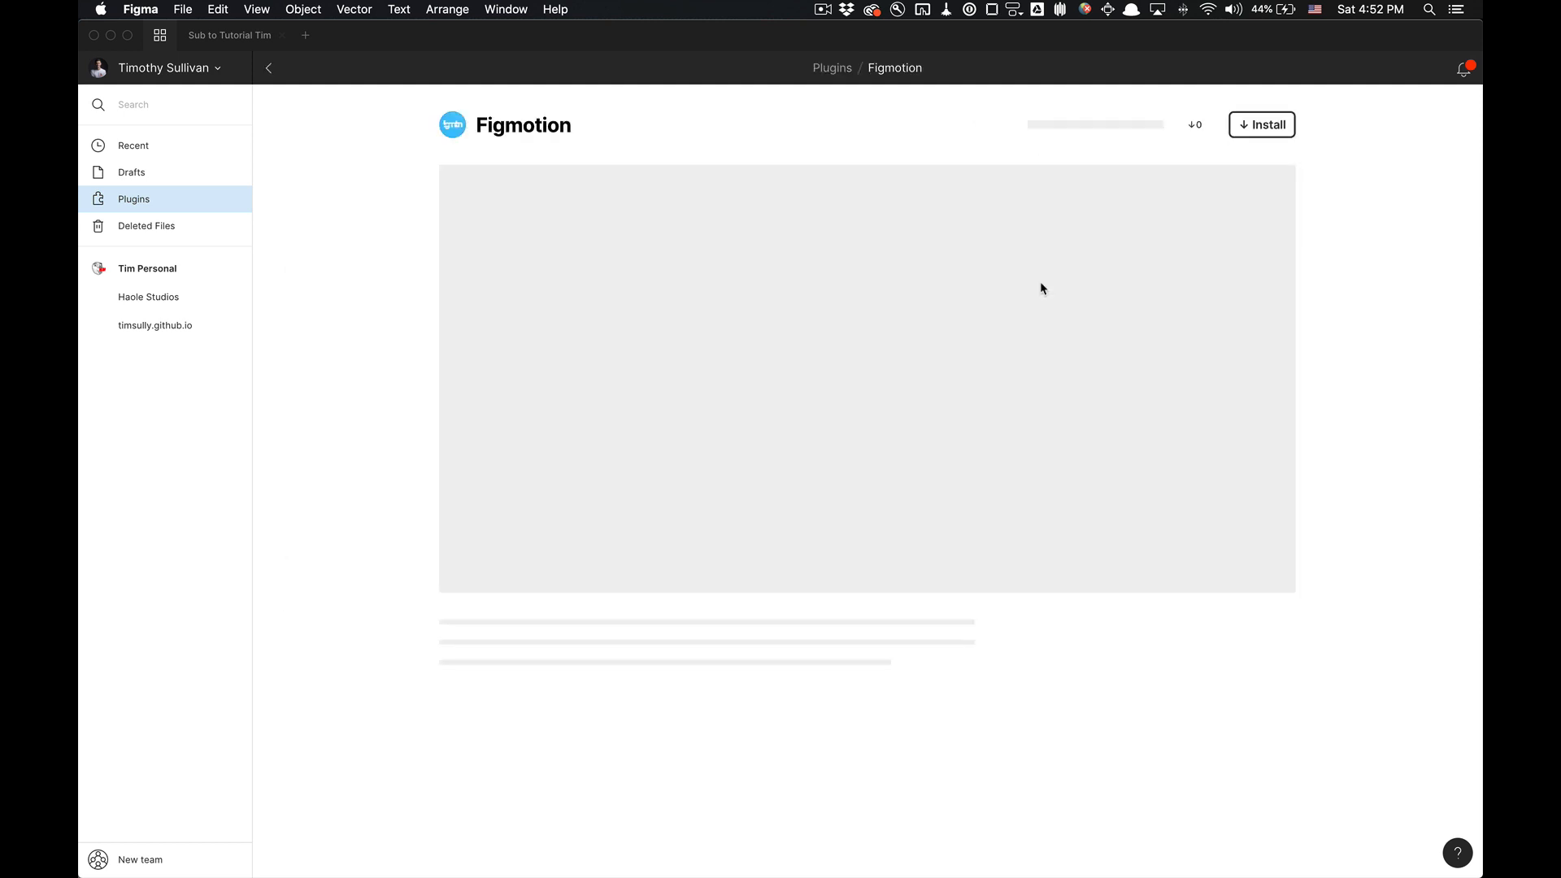
scroll(610, 599, down, 5)
scroll(608, 600, down, 1)
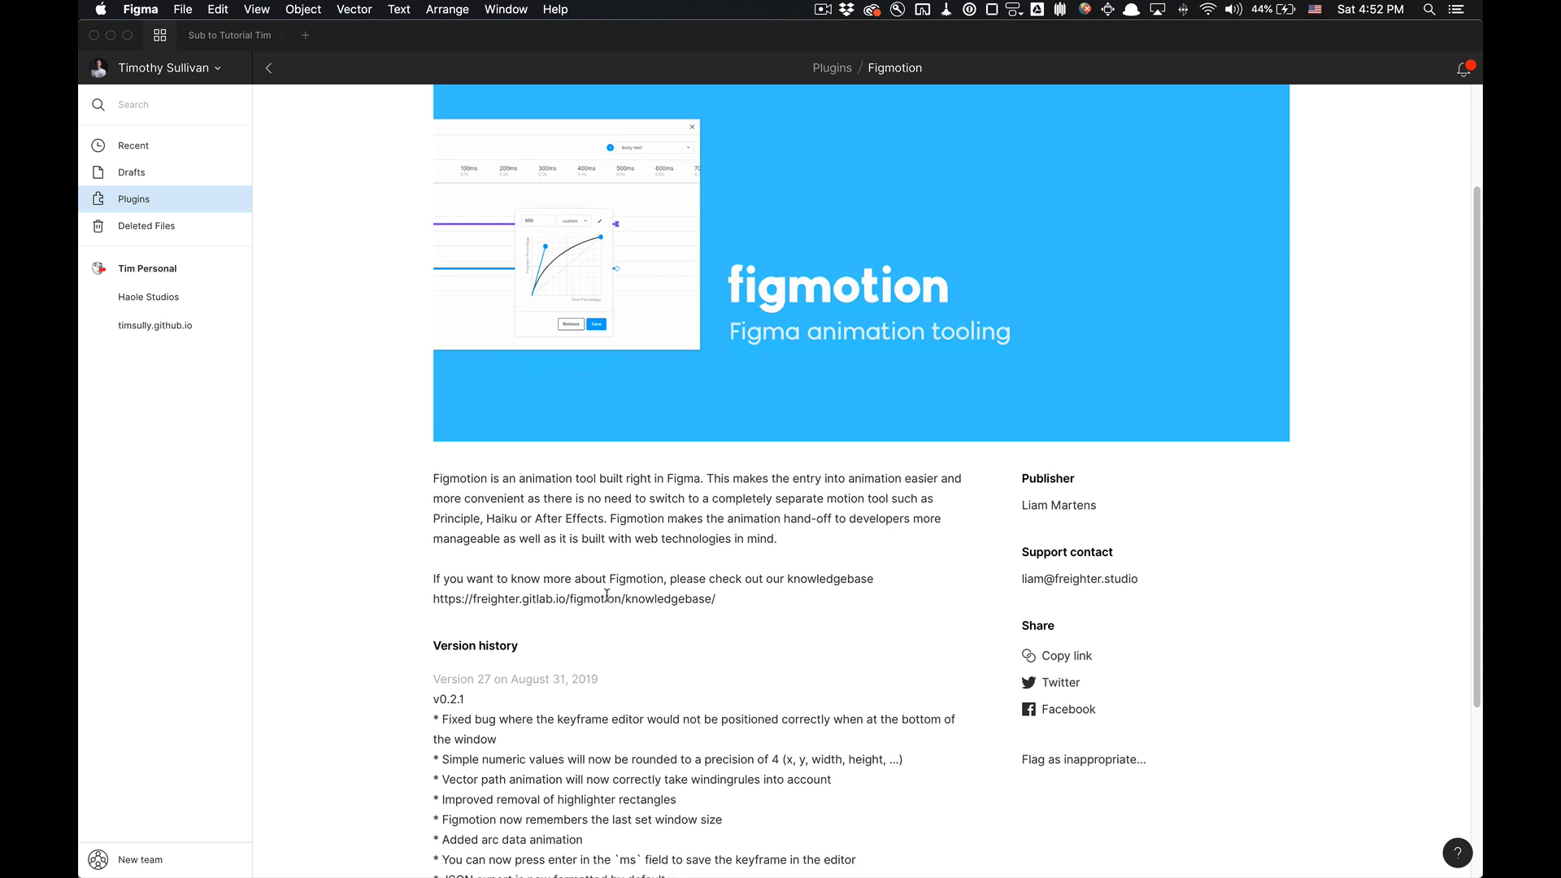
scroll(607, 597, up, 4)
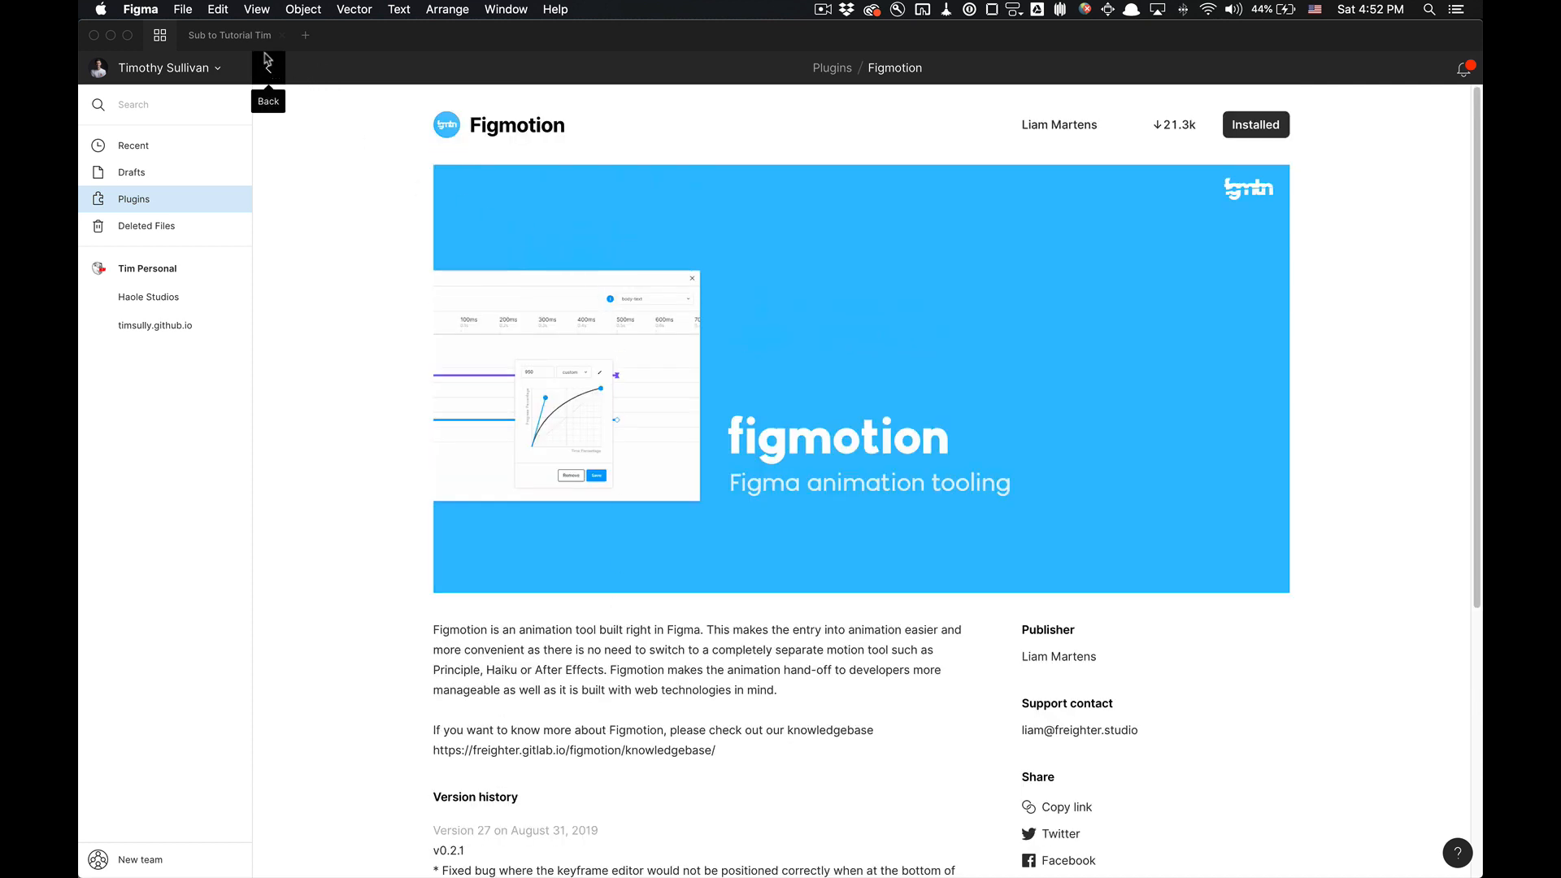
- Switch to the open design file and launch the Figmotion plugin for the white frame
click(227, 43)
click(937, 416)
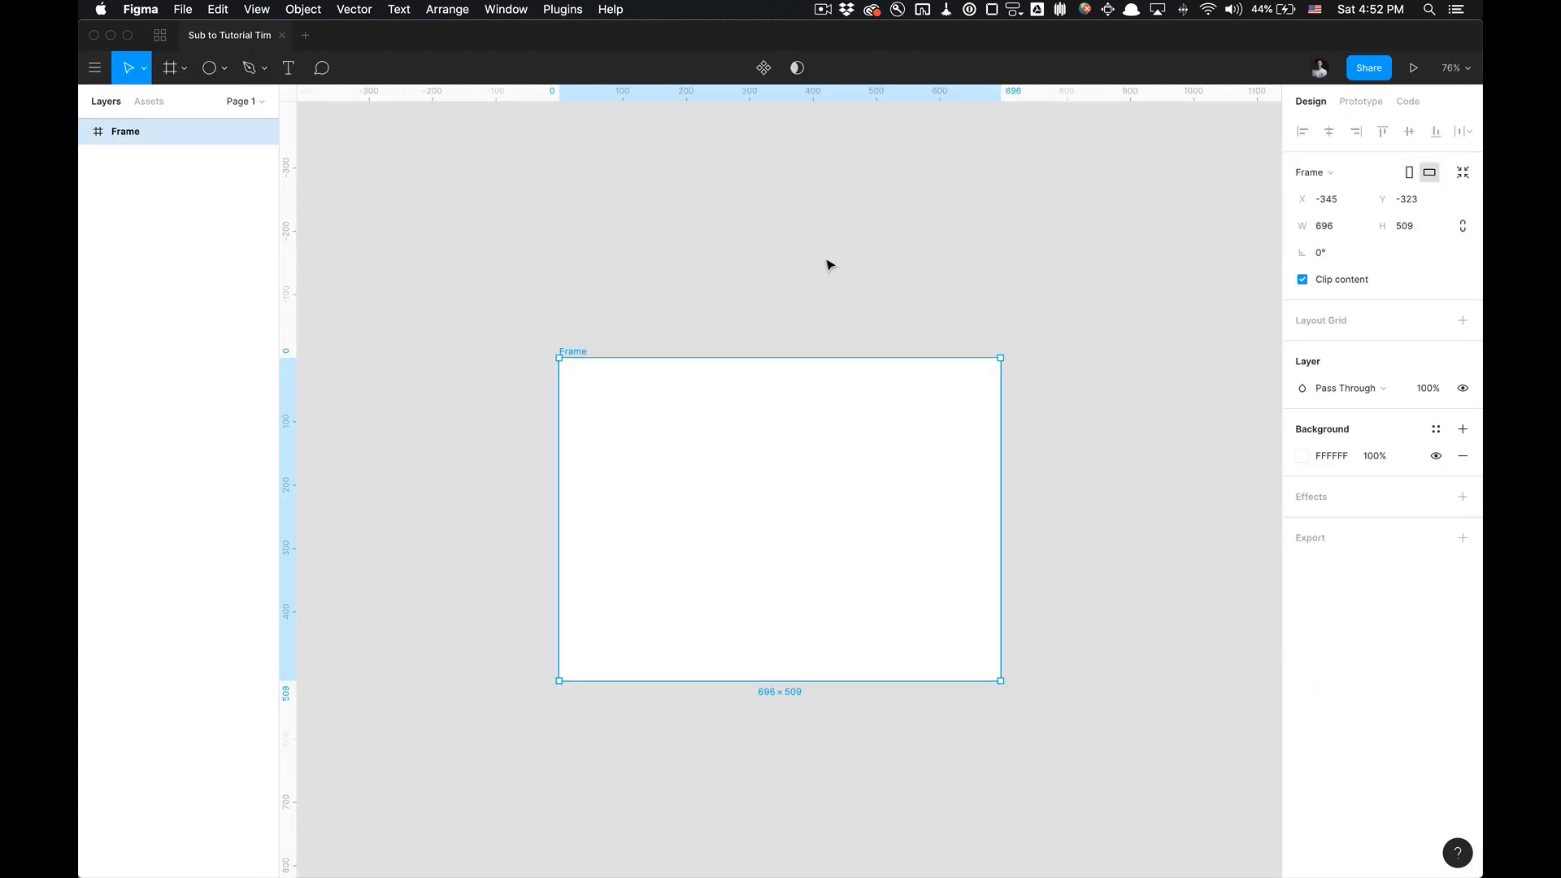
click(829, 265)
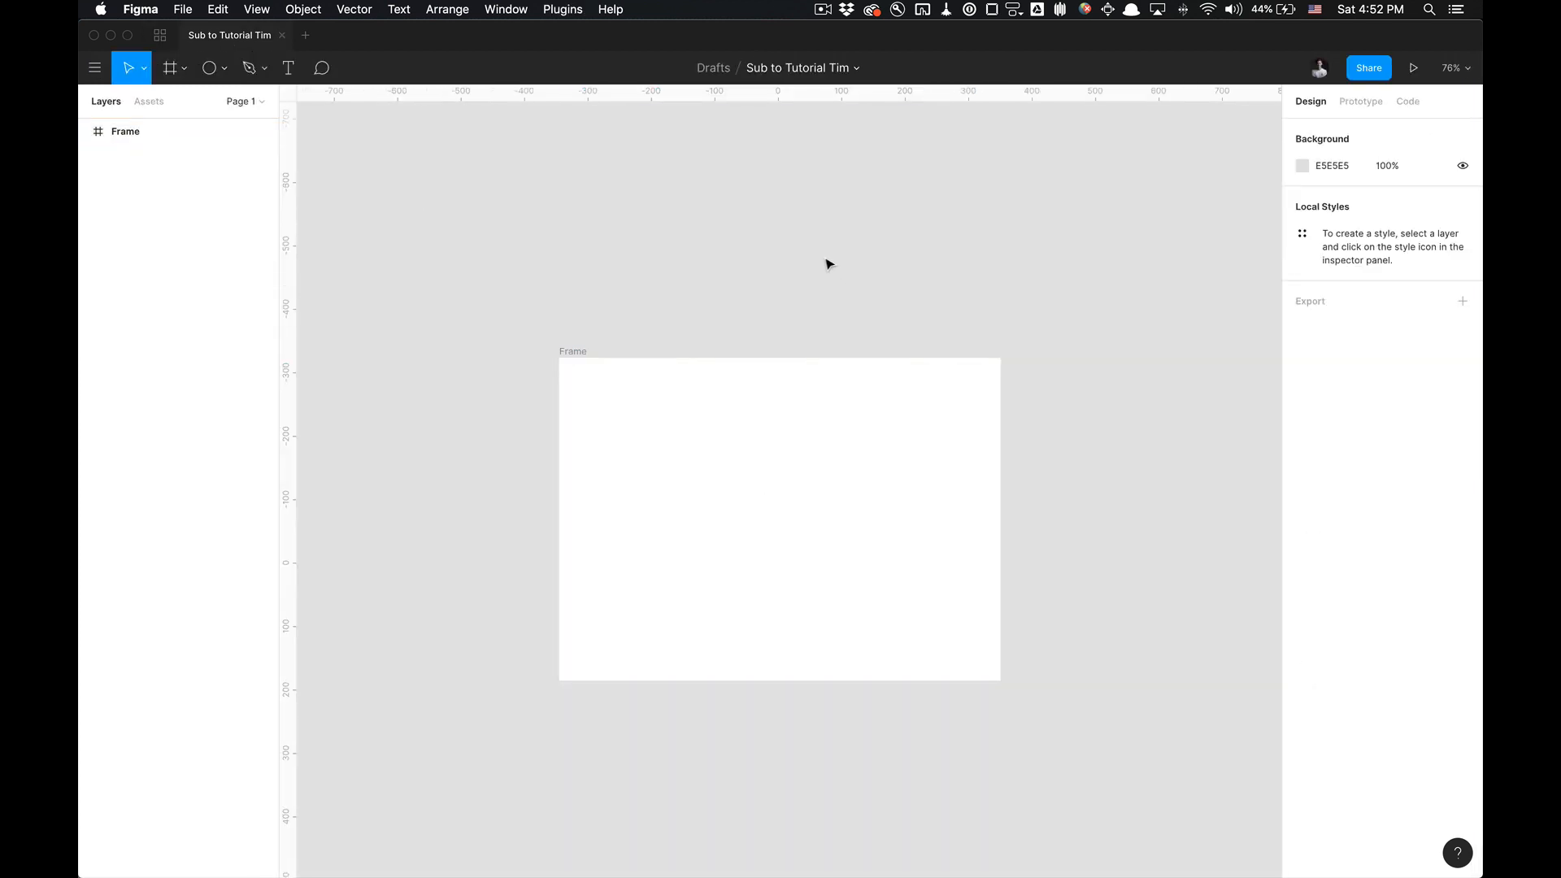
click(765, 435)
click(742, 313)
click(715, 411)
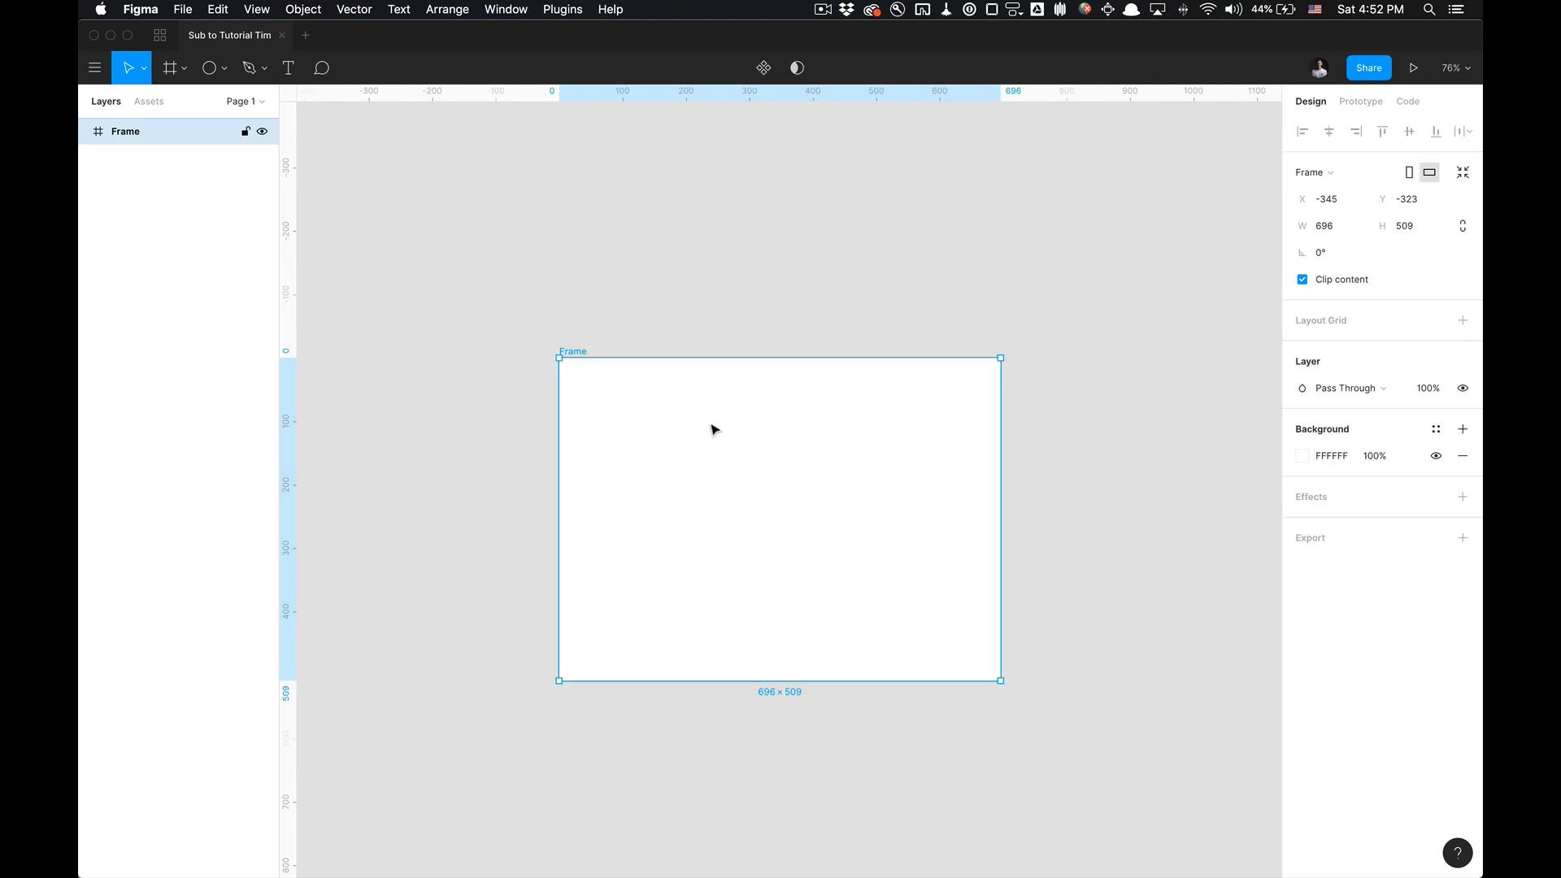
click(707, 295)
right_click(661, 402)
click(658, 317)
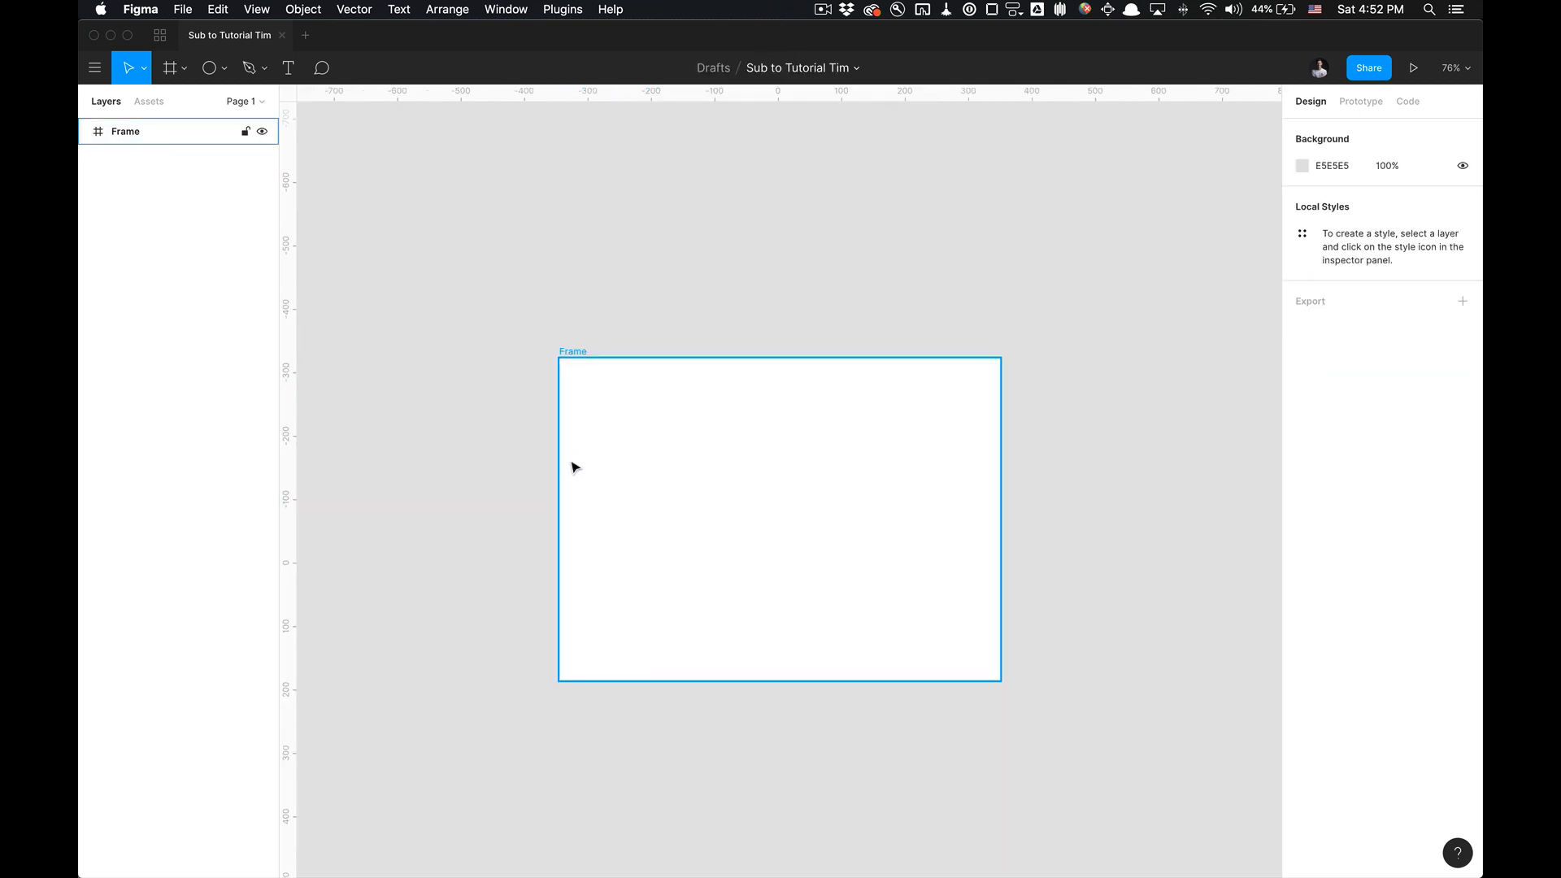
right_click(652, 415)
mouse_move(778, 683)
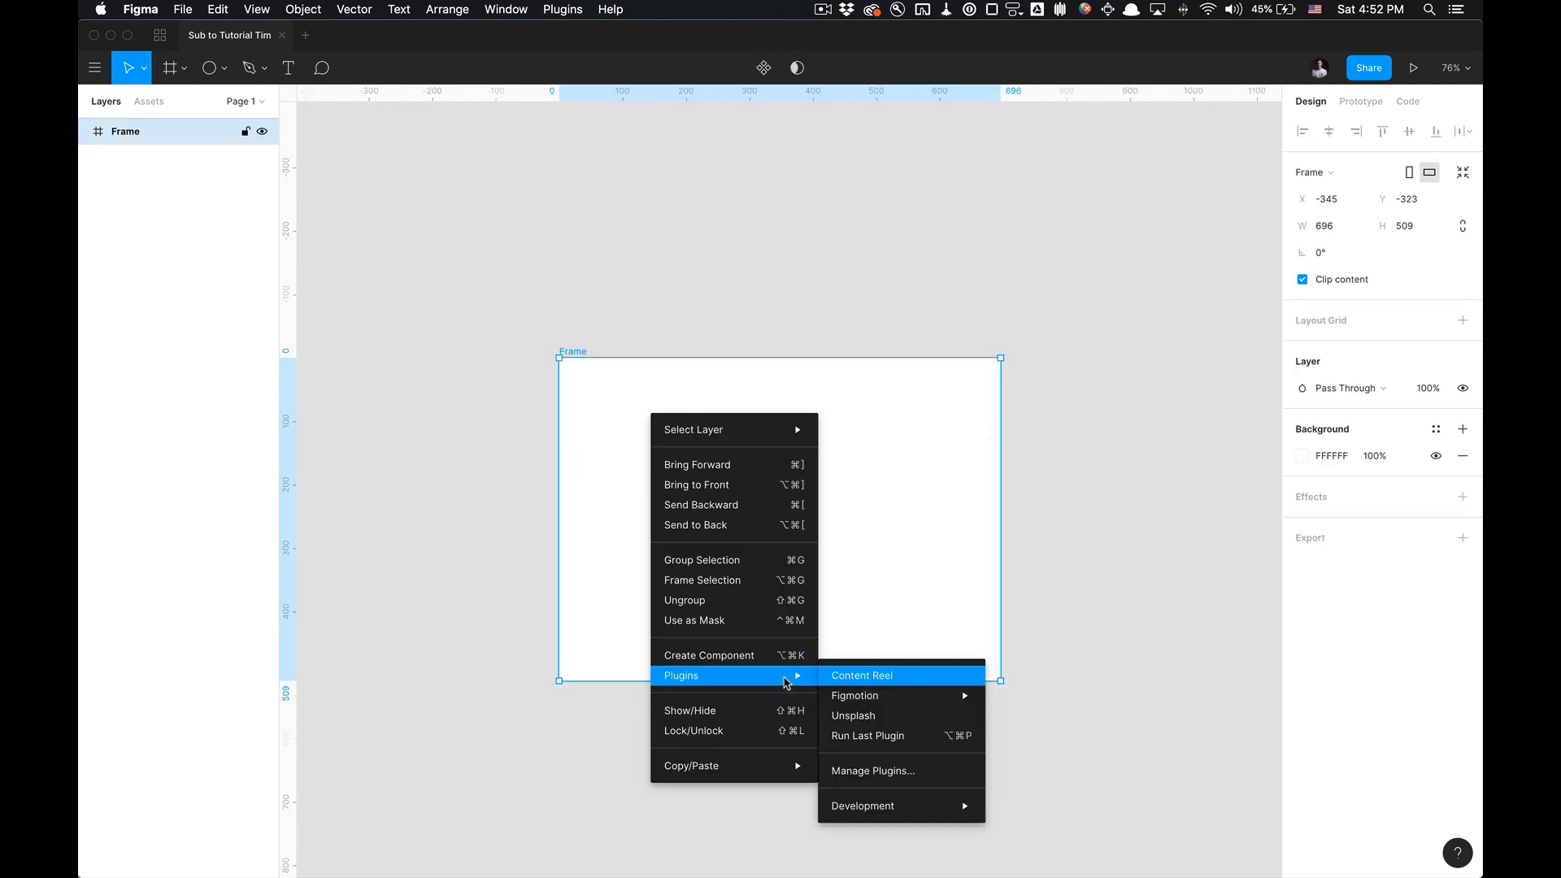
mouse_move(866, 695)
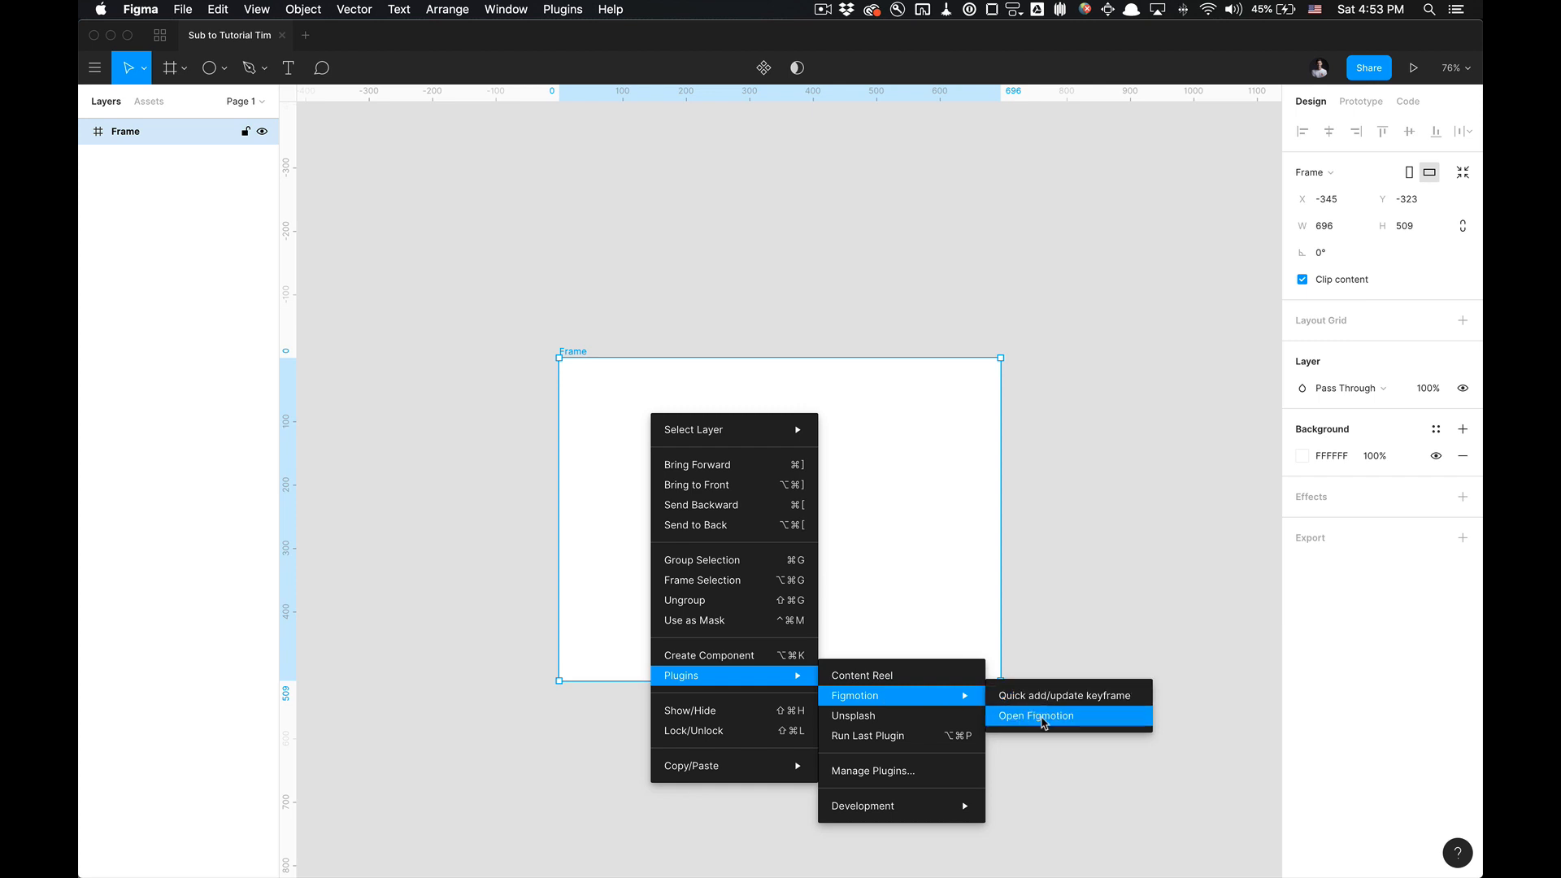
click(1043, 723)
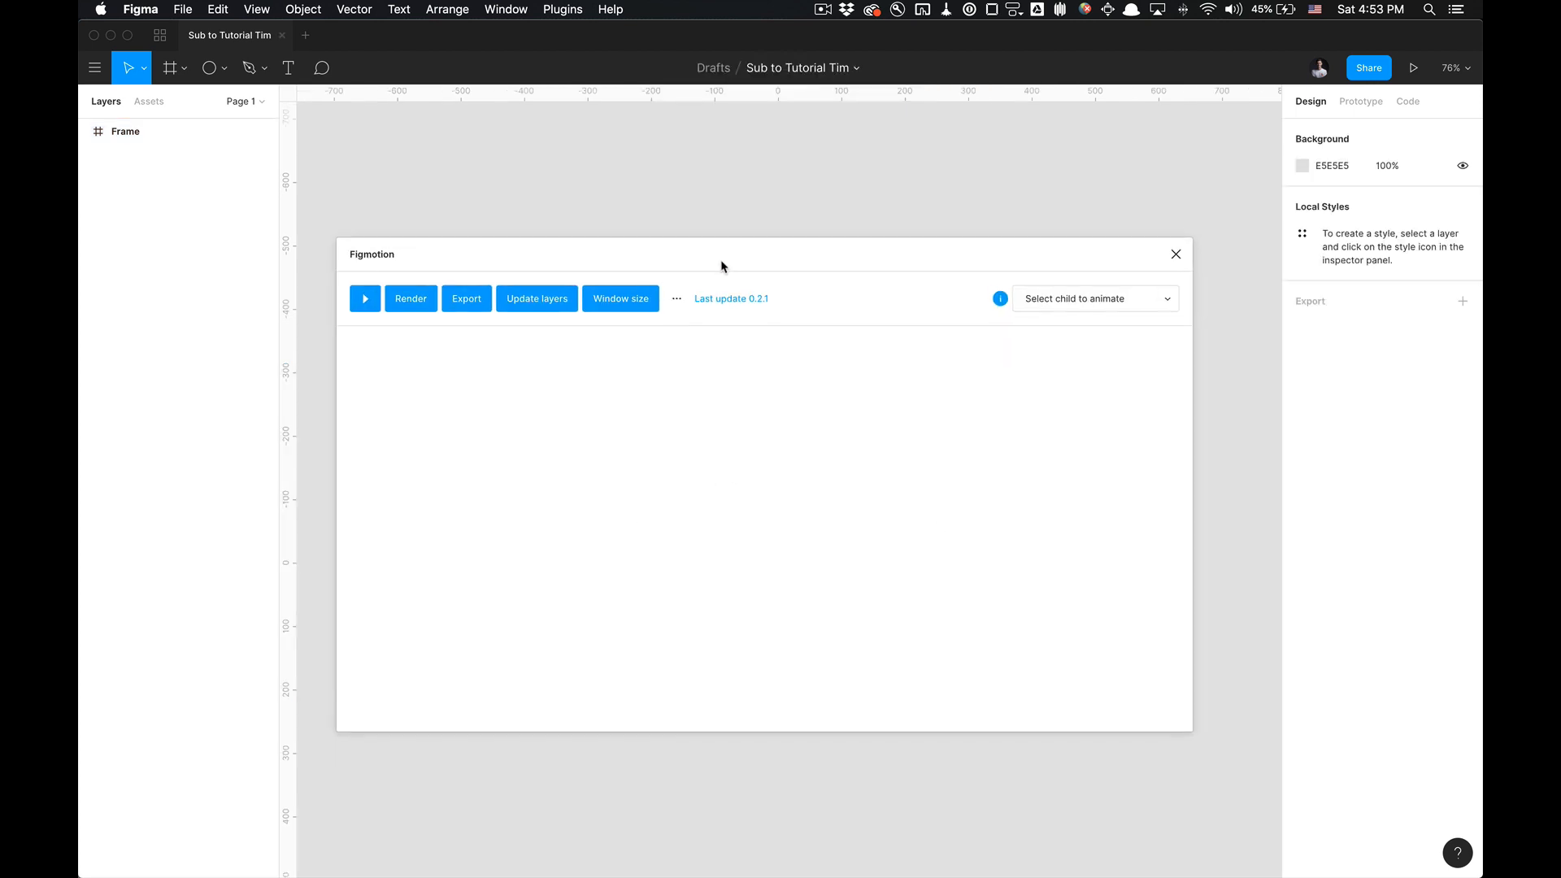
- Check Figmotion's list of children to animate and move its window to uncover the frame's upper edge
mouse_move(749, 260)
mouse_down()
mouse_move(742, 223)
mouse_move(767, 237)
mouse_up()
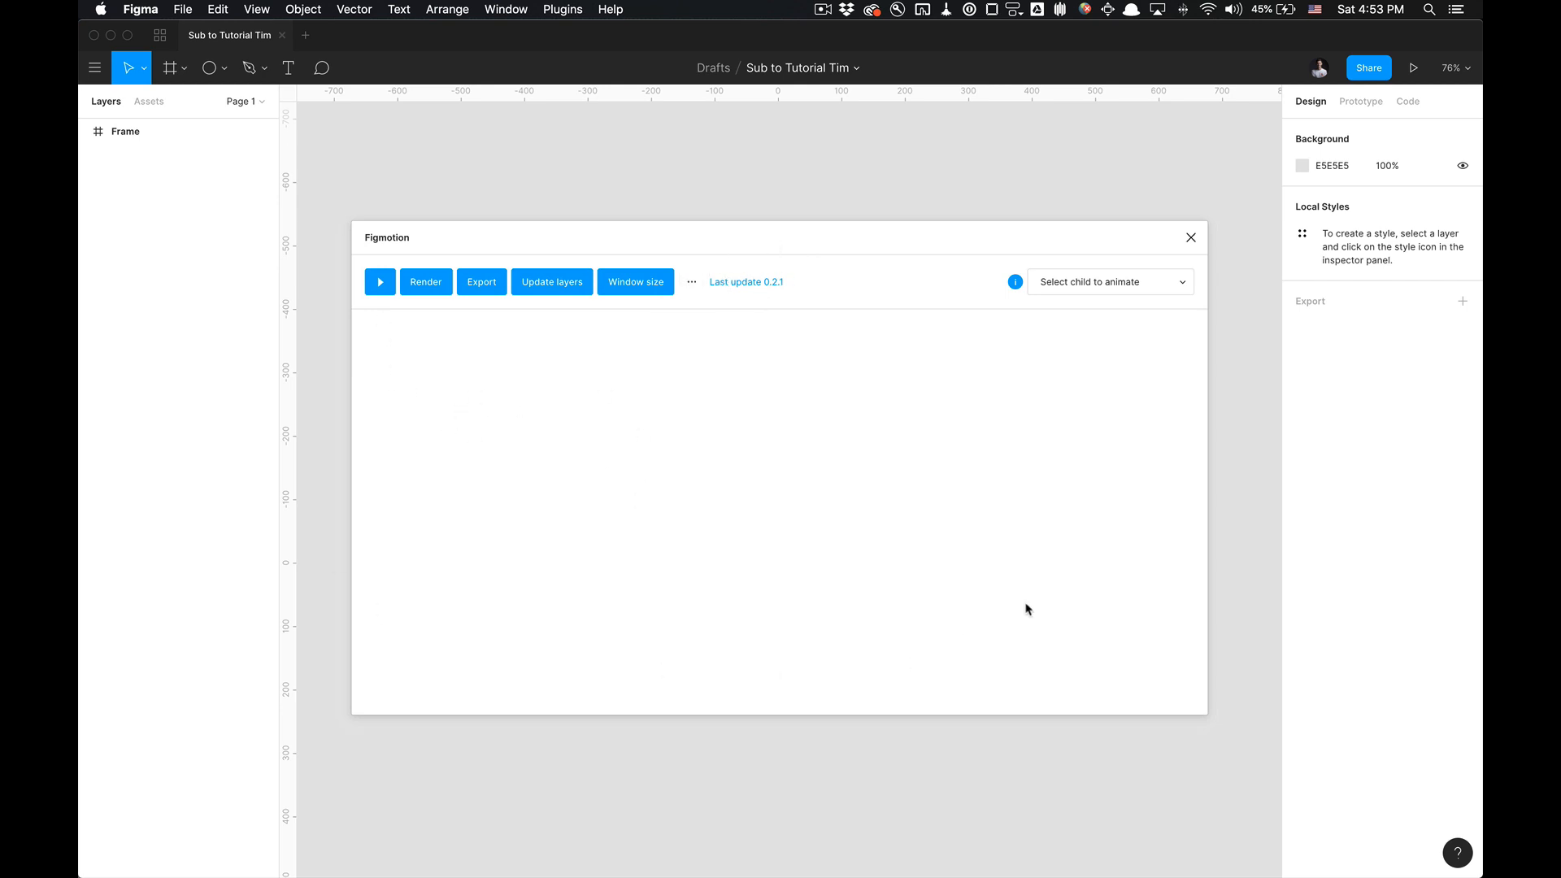
drag(970, 239, 883, 238)
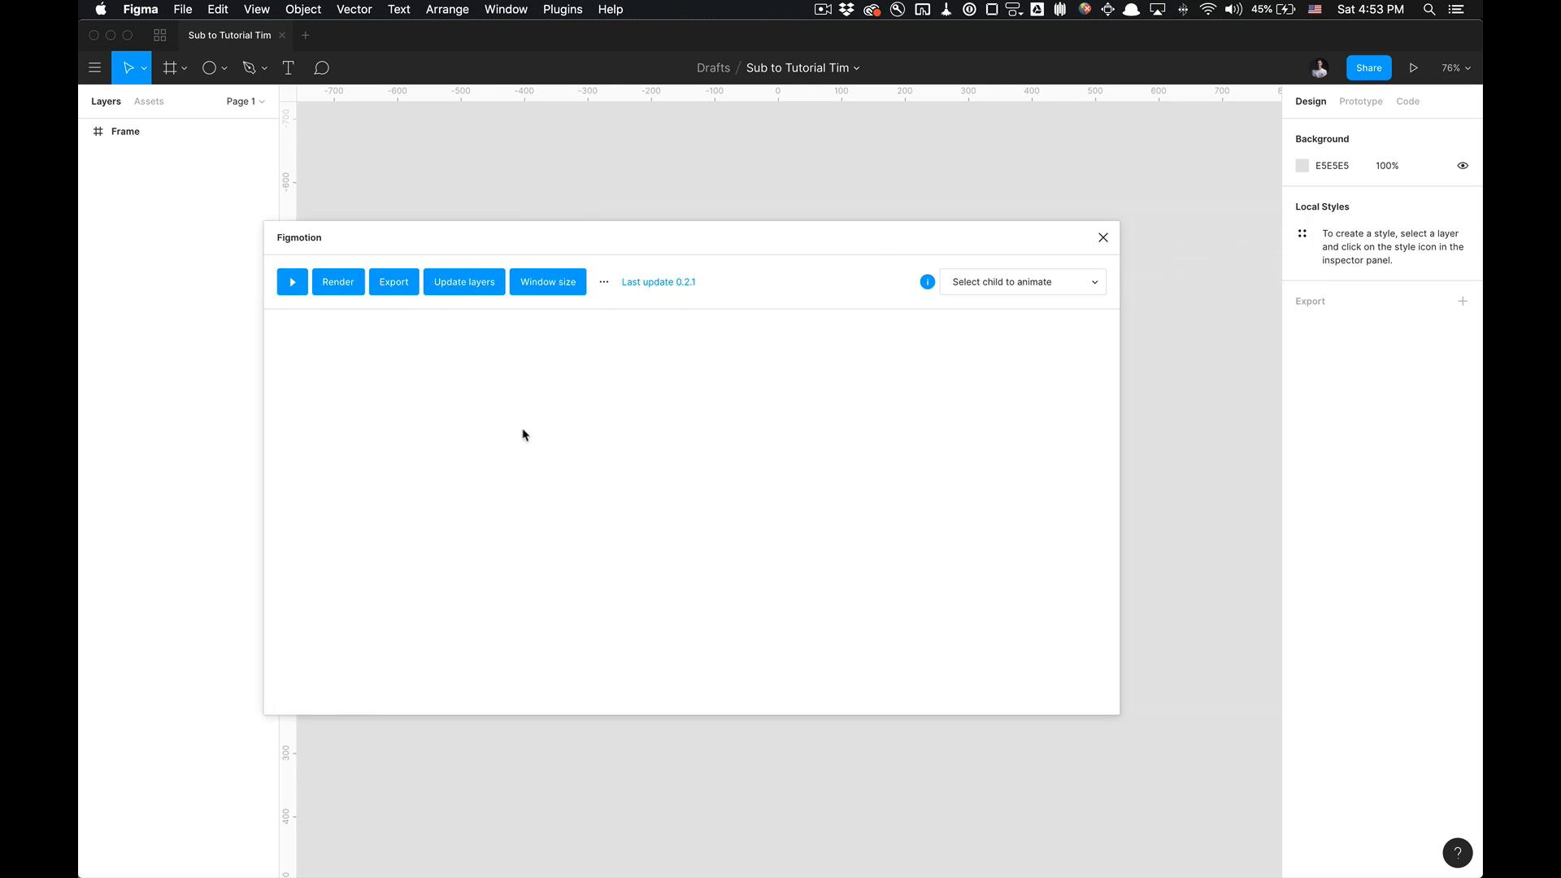
click(1036, 282)
drag(868, 232, 1051, 398)
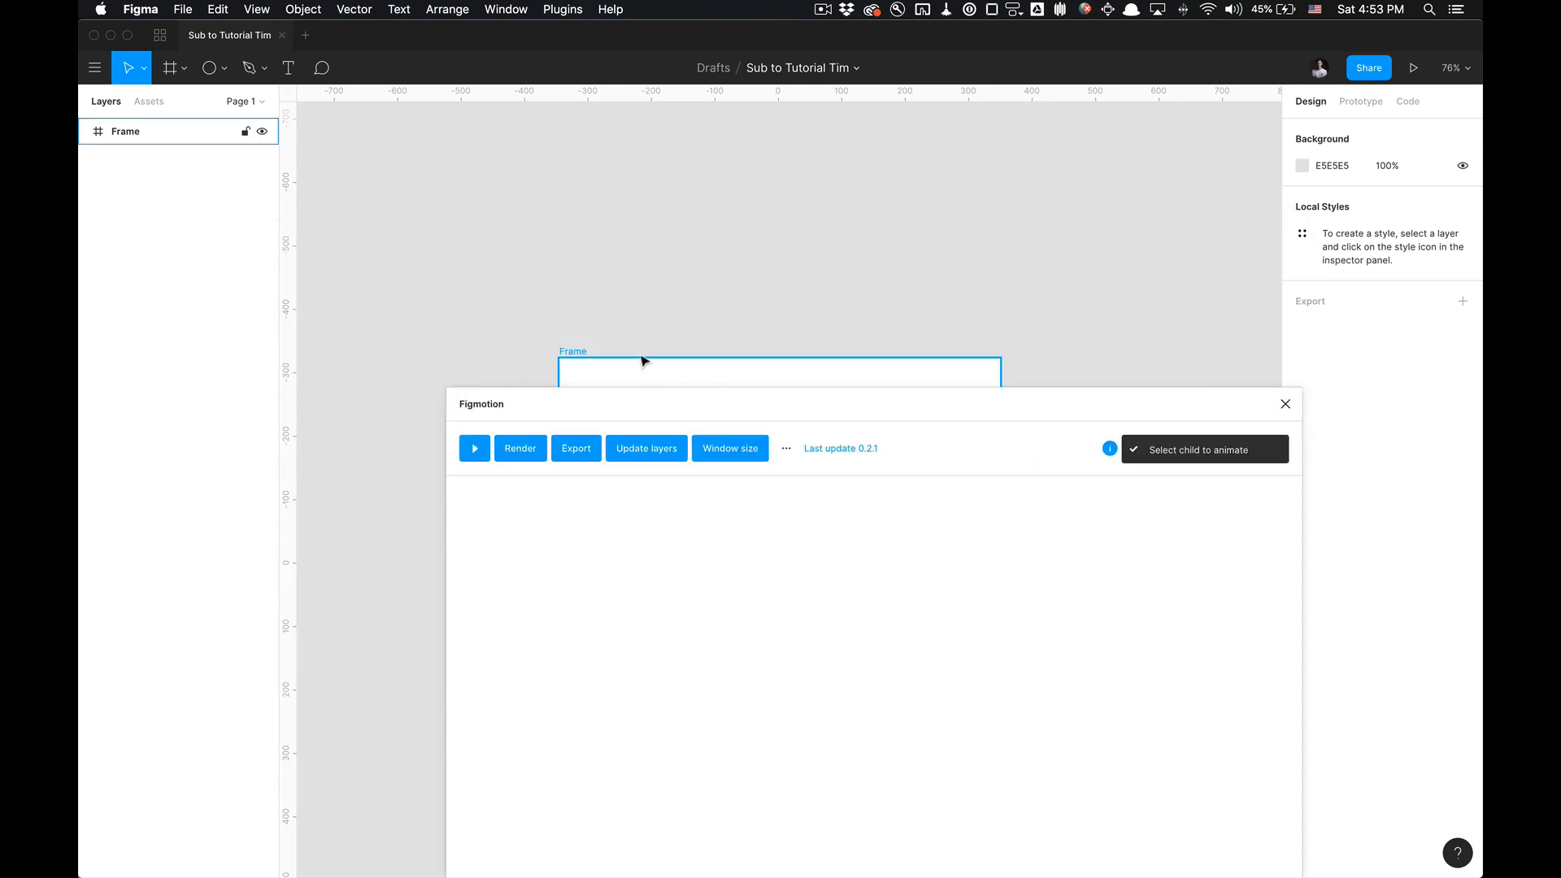
- Draw an ellipse about 84 × 80 in the upper half of the frame
click(643, 361)
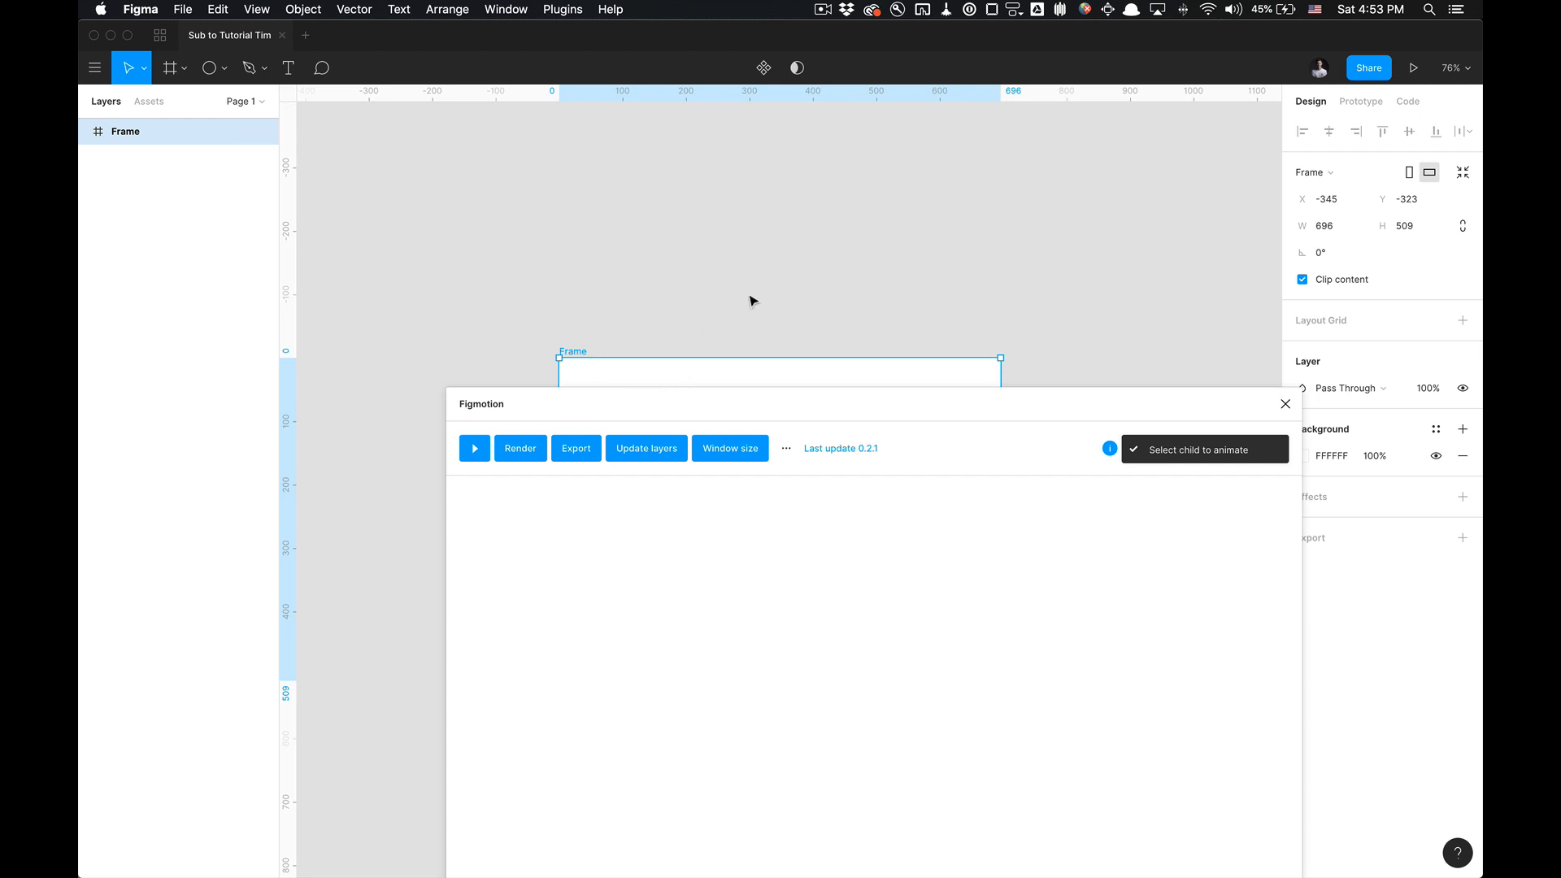
scroll(749, 244, down, 4)
key(o)
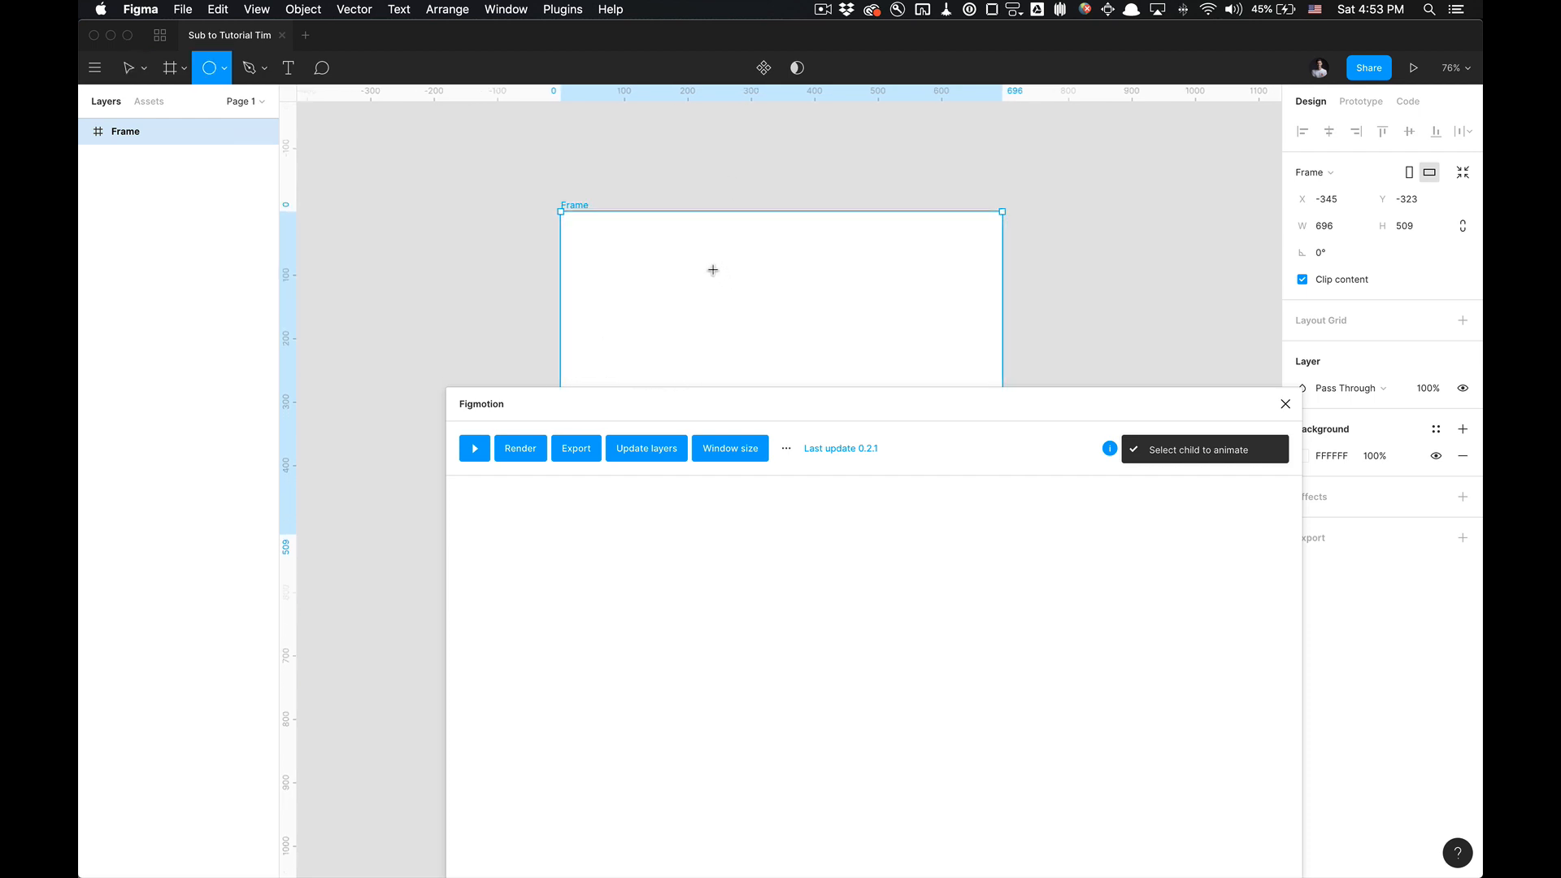
drag(713, 269, 768, 316)
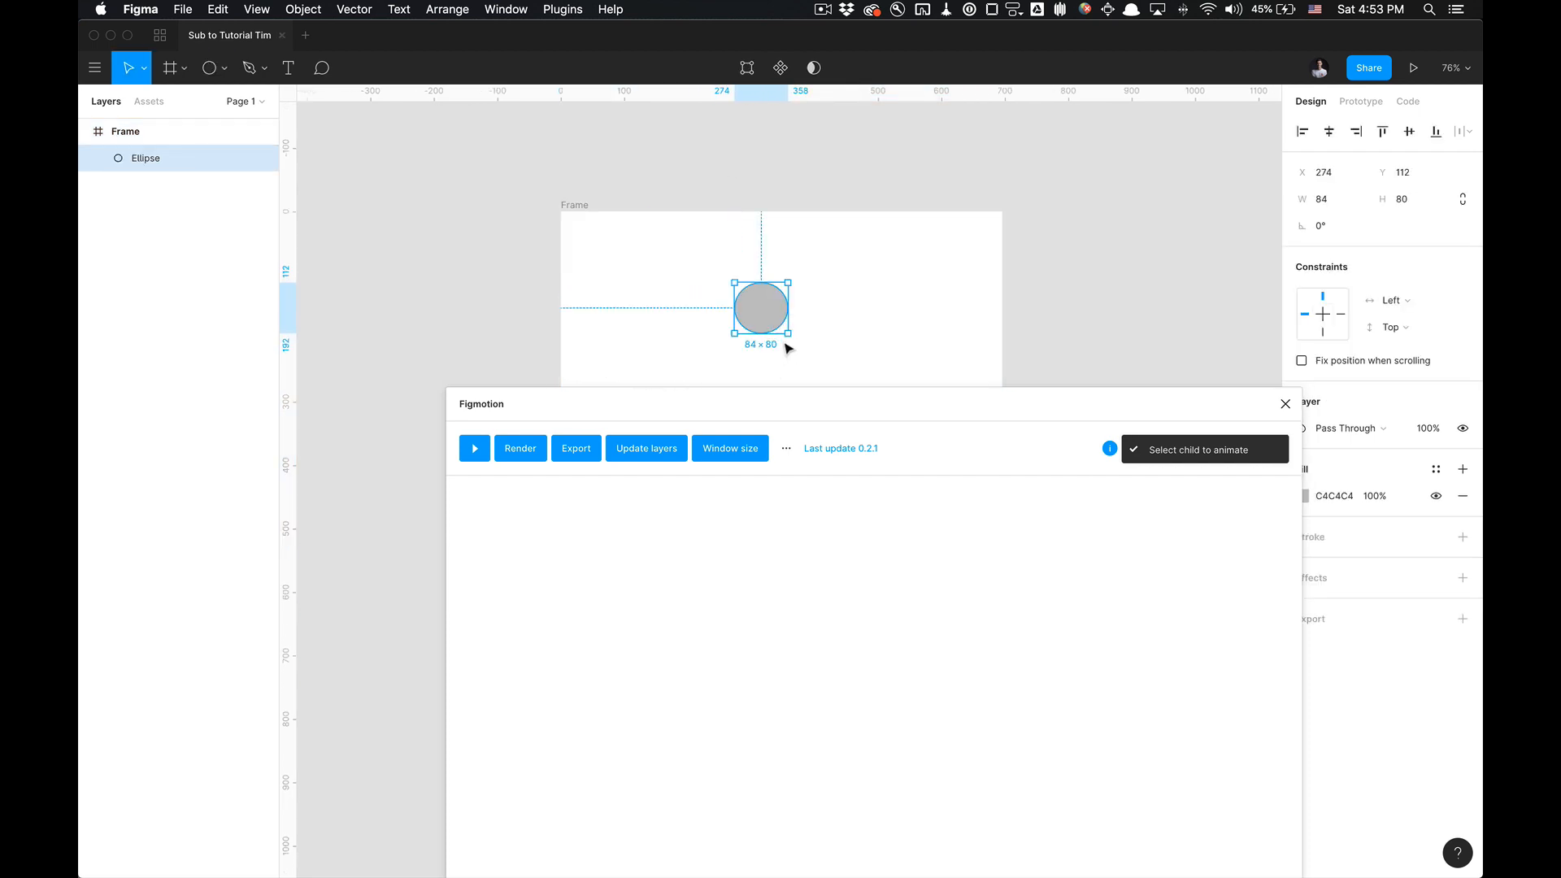
click(790, 346)
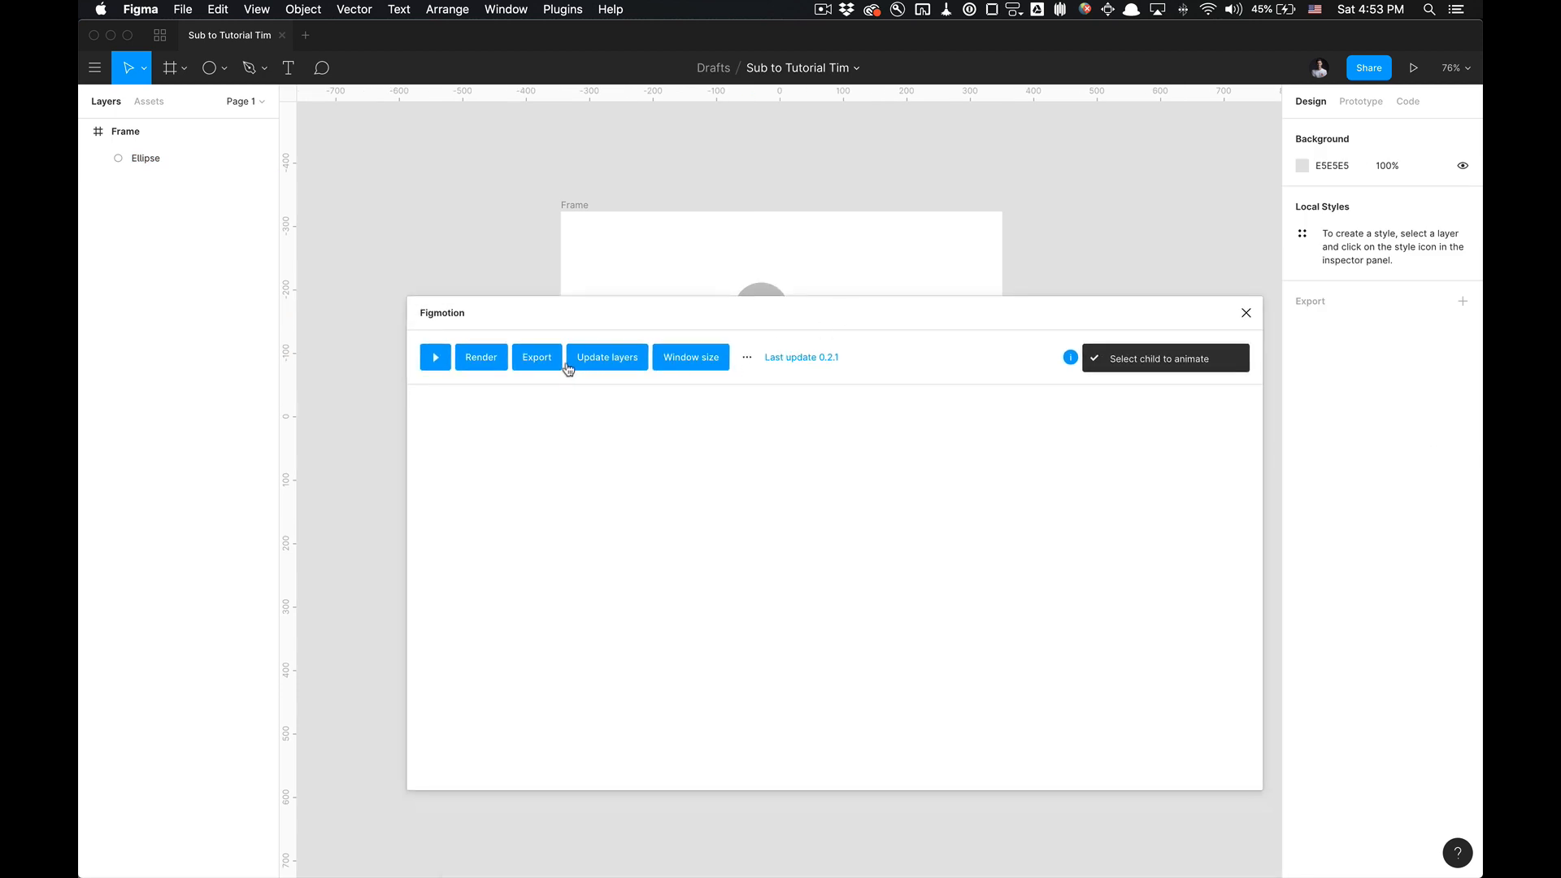
- Update Figmotion's layers to include the ellipse, and centre the ellipse in the frame at X 306, Y 214
click(607, 366)
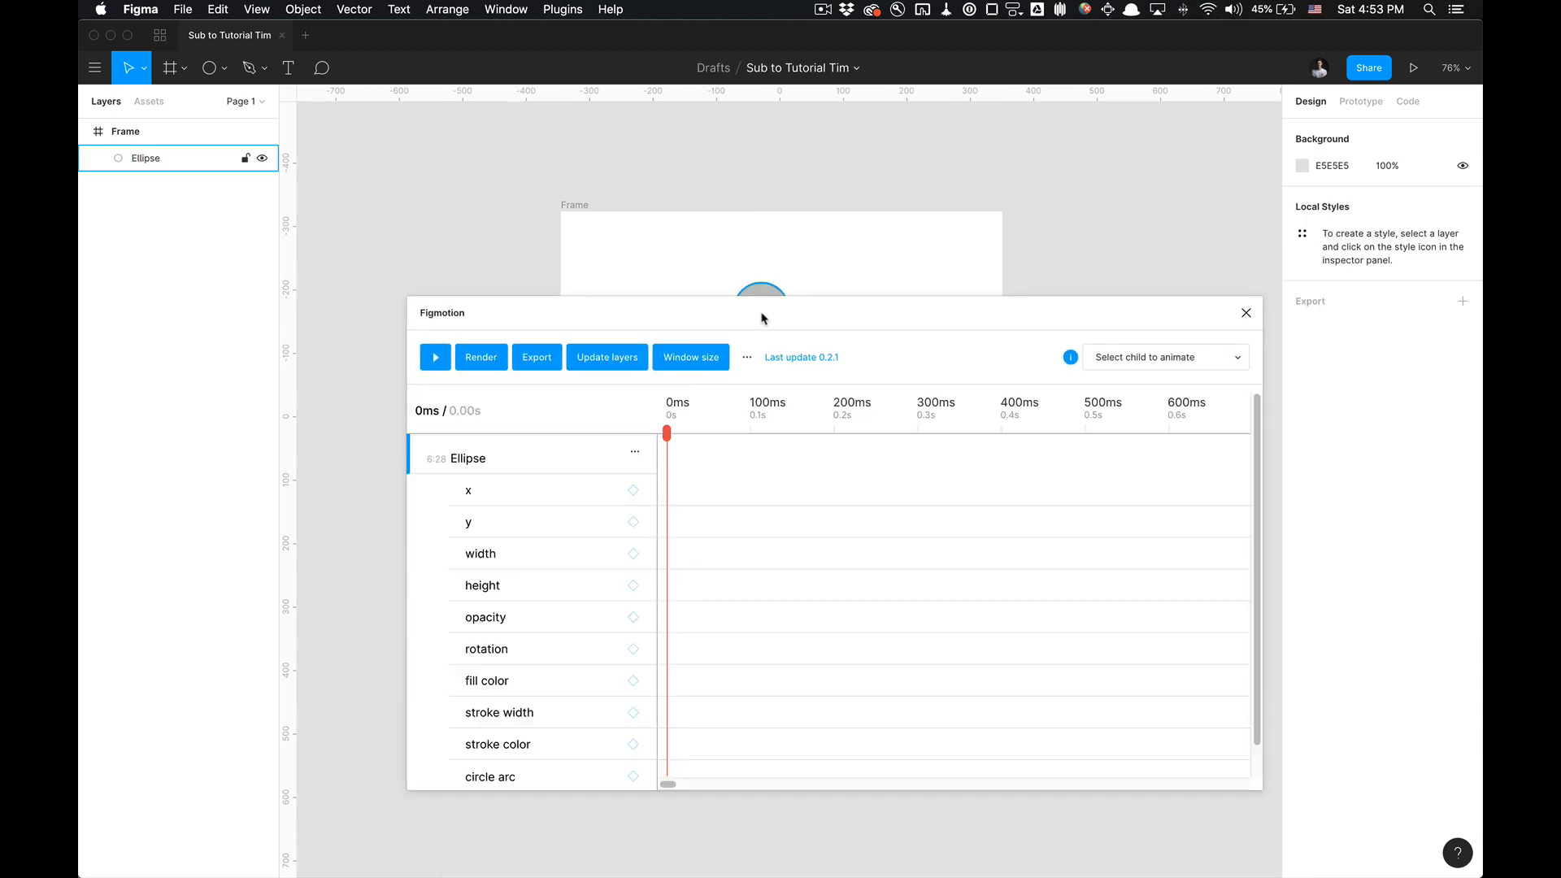
drag(762, 318, 766, 375)
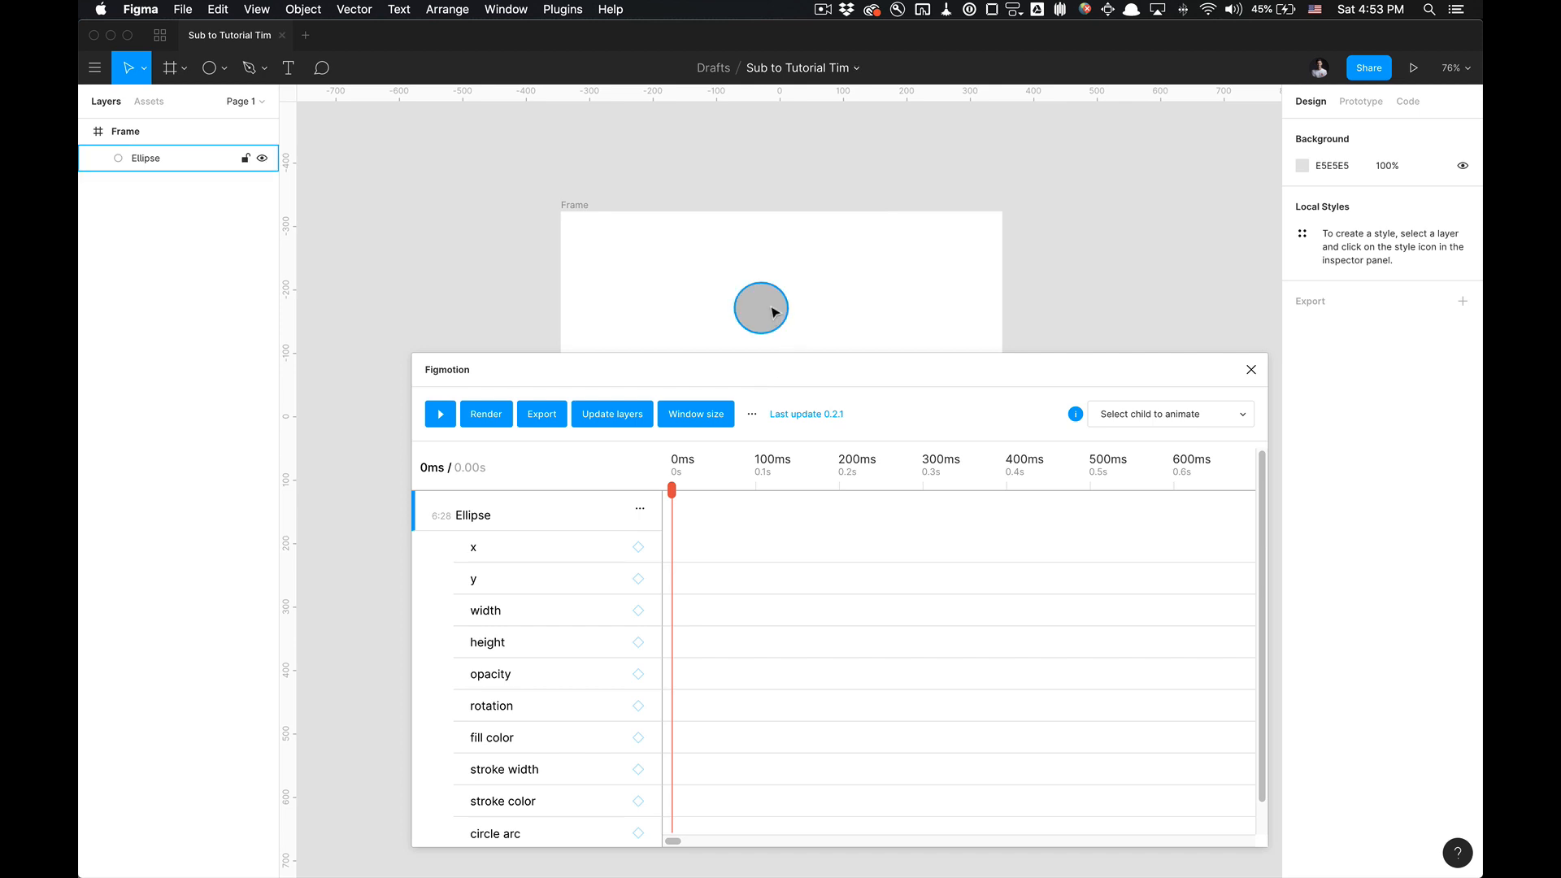
drag(775, 312, 802, 272)
key(alt+v)
scroll(554, 481, up, 1)
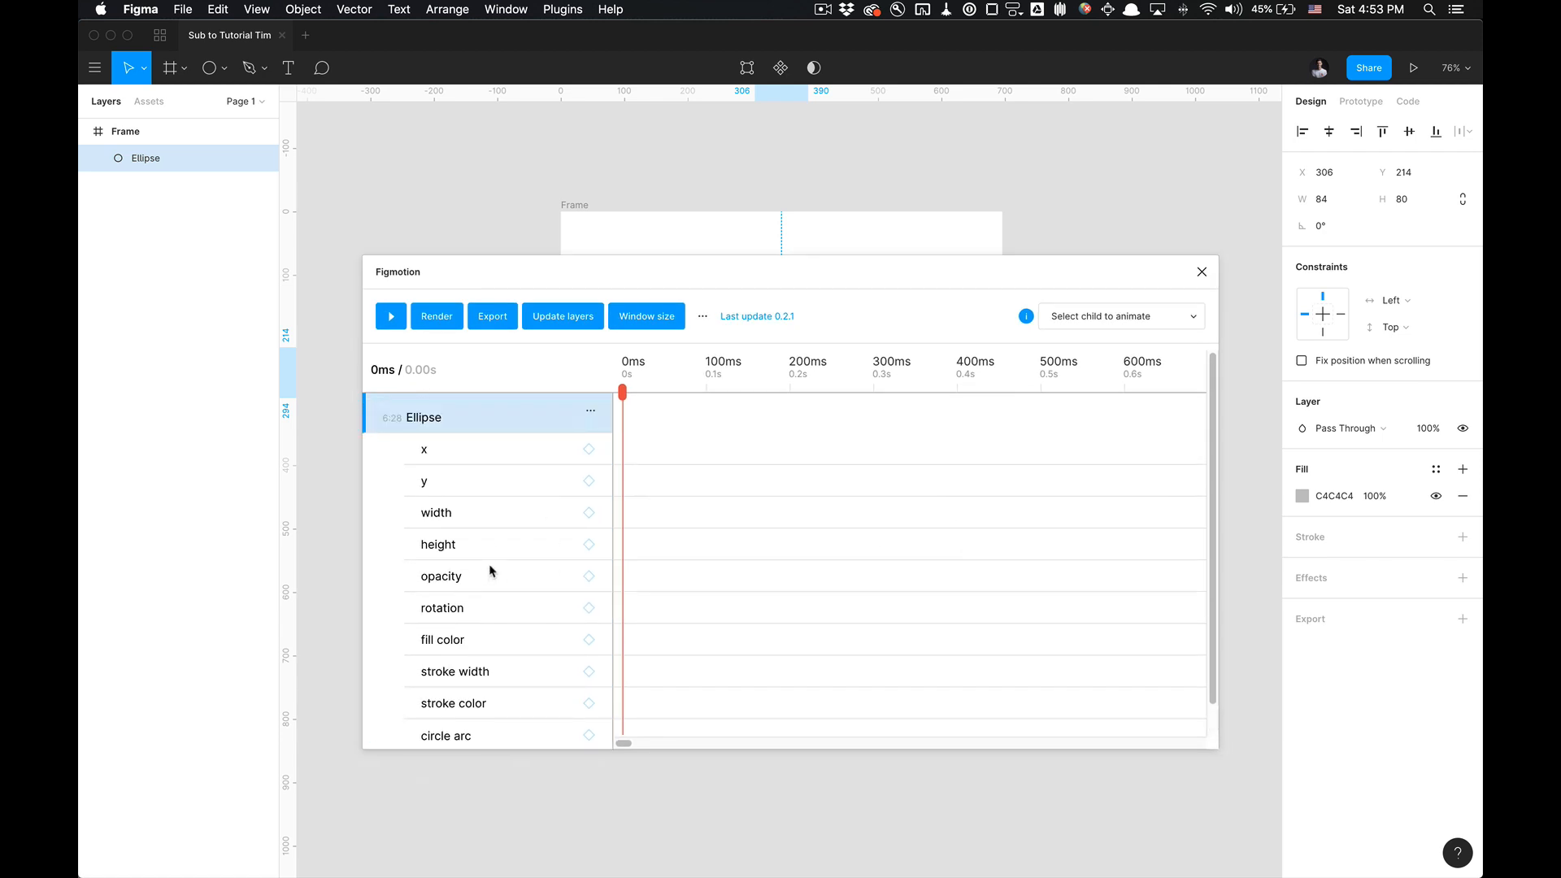
- View the Figmotion knowledgebase in the browser and return to Figma
drag(633, 277, 585, 229)
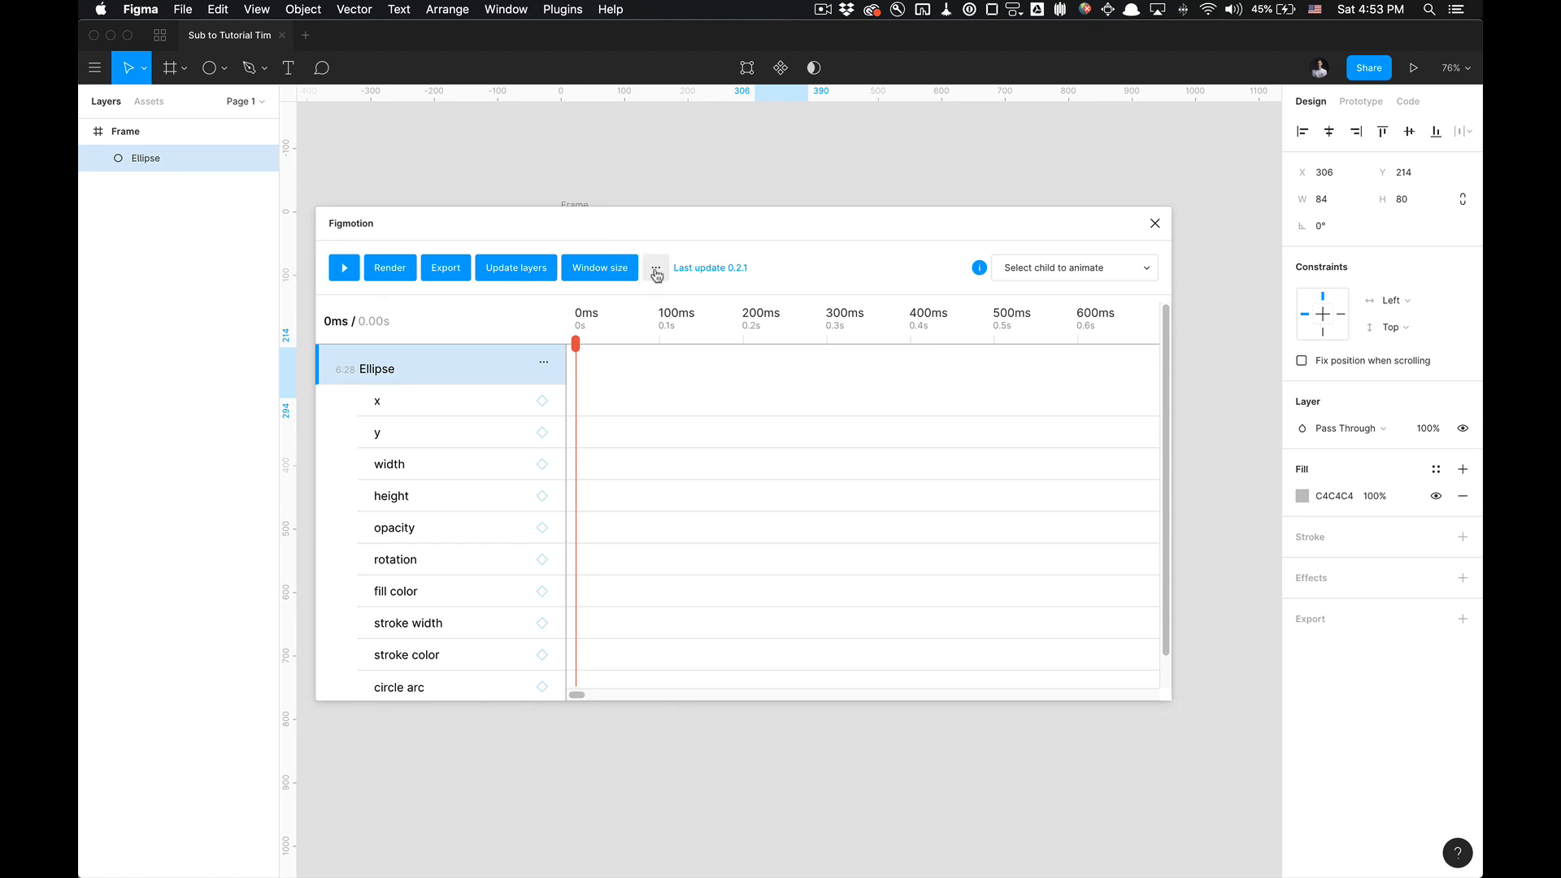
drag(672, 220, 709, 250)
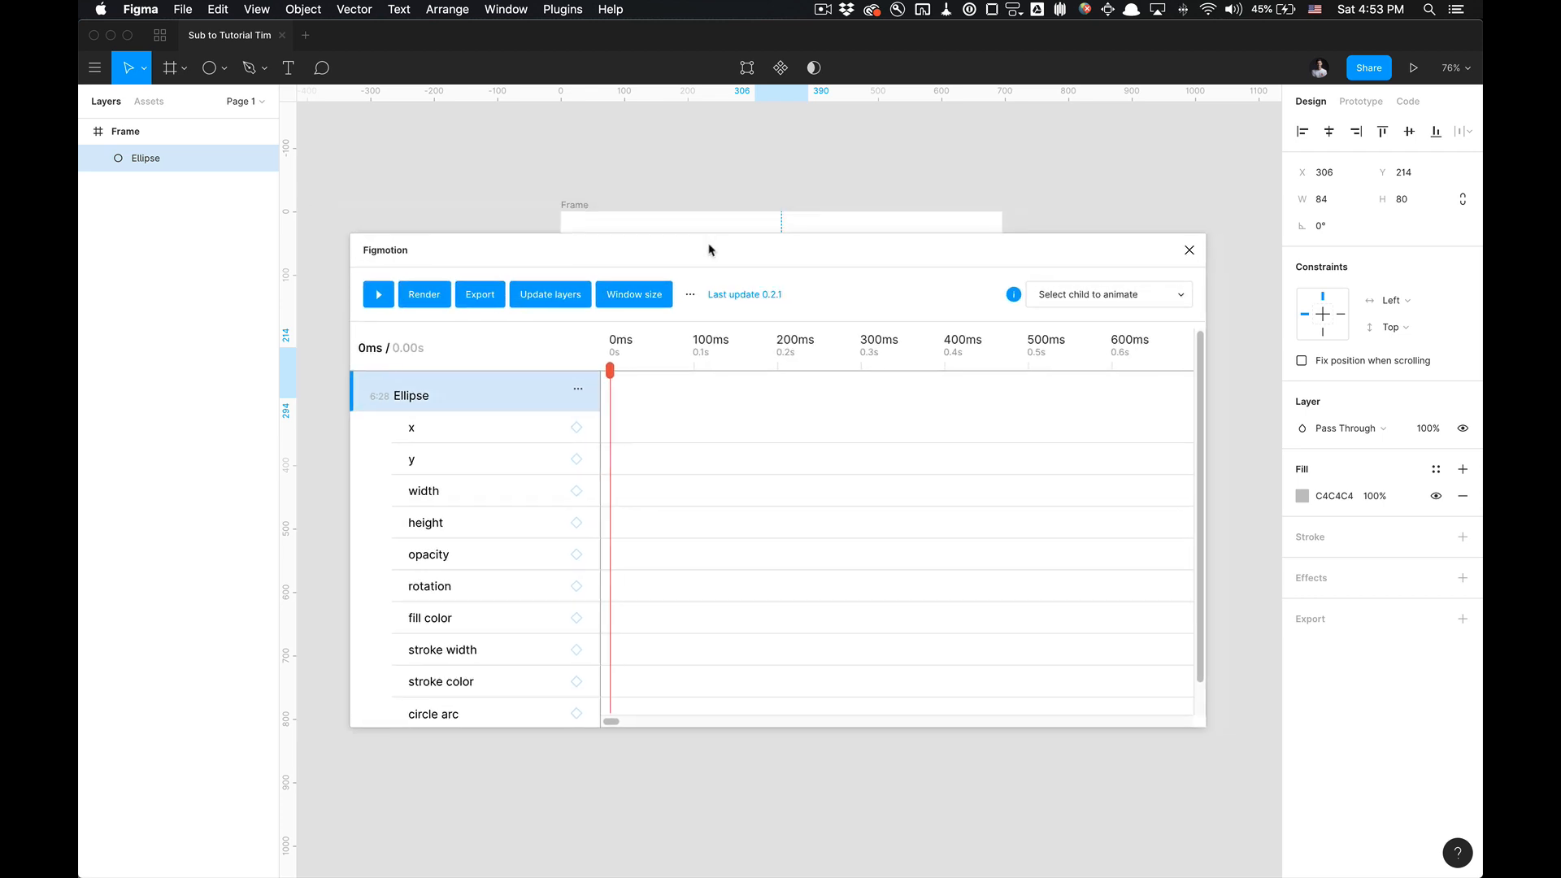
click(692, 295)
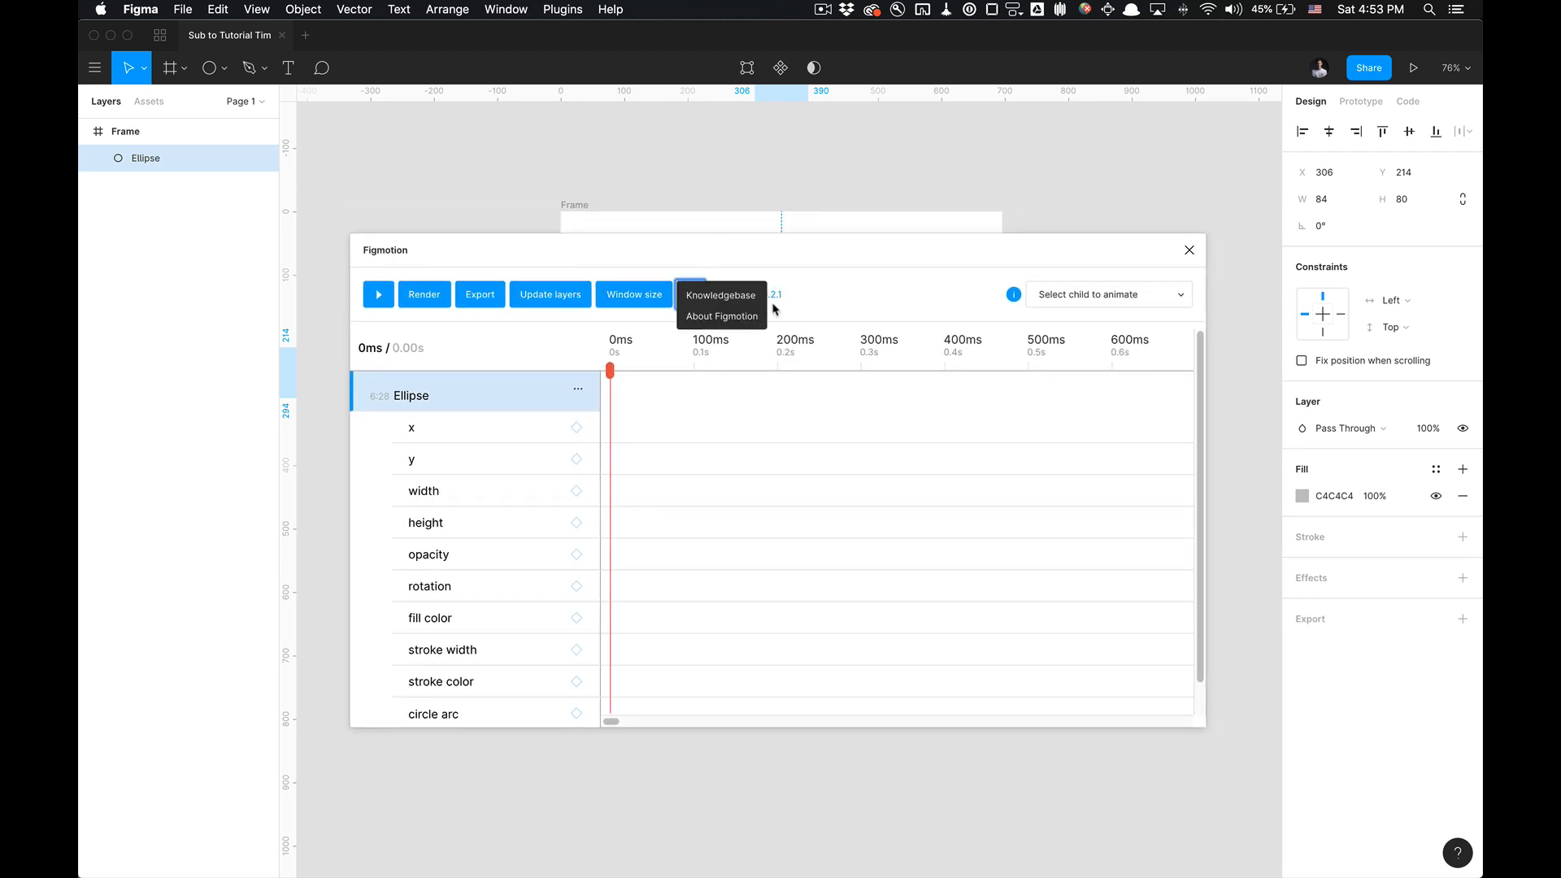
click(766, 272)
click(692, 296)
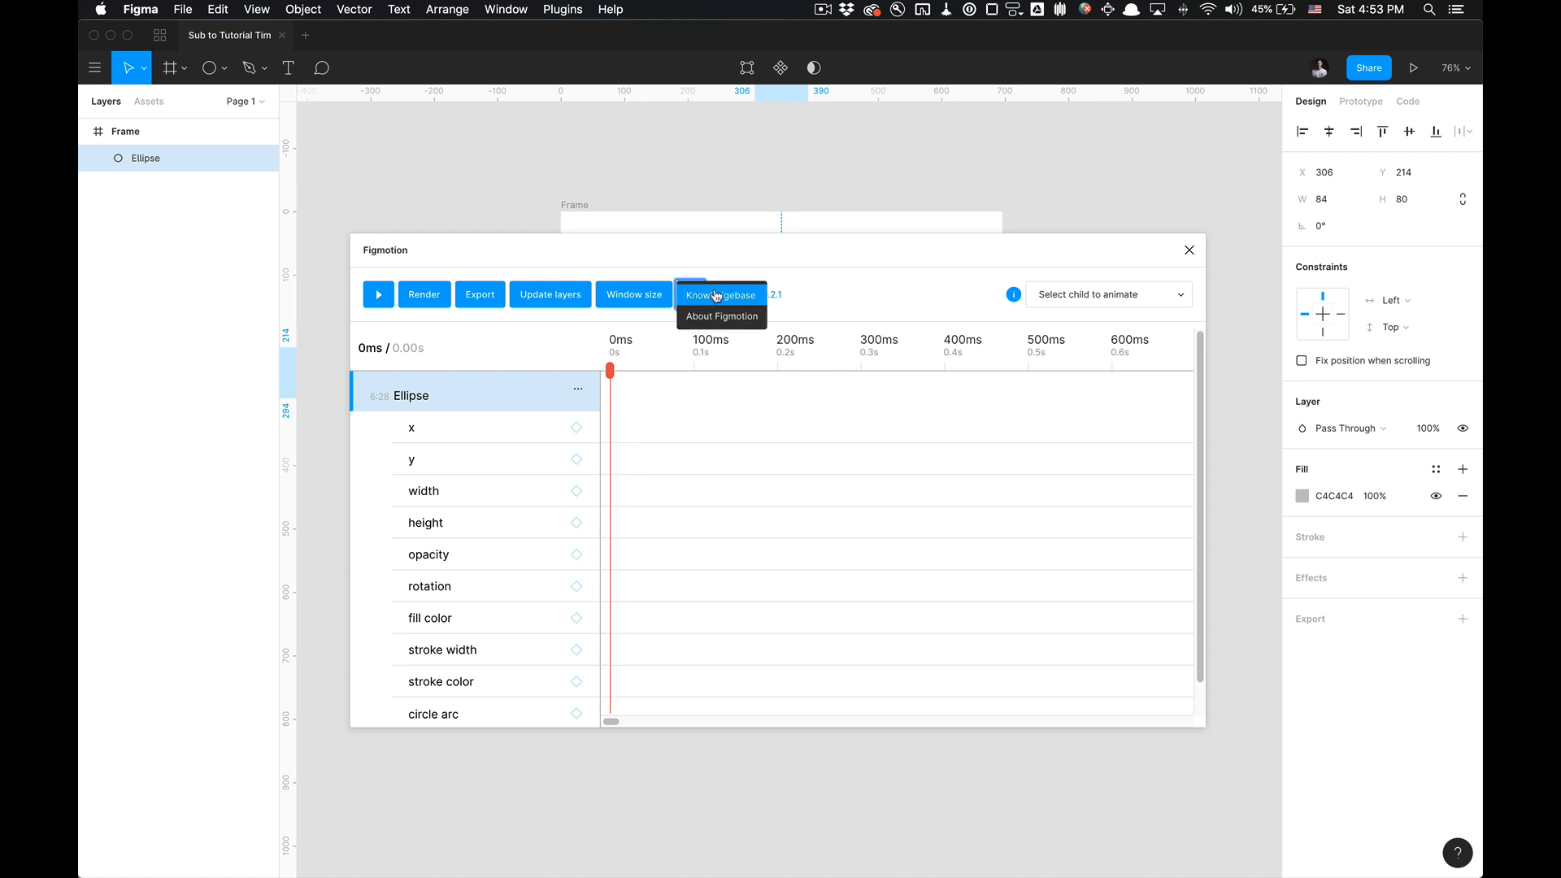
click(720, 303)
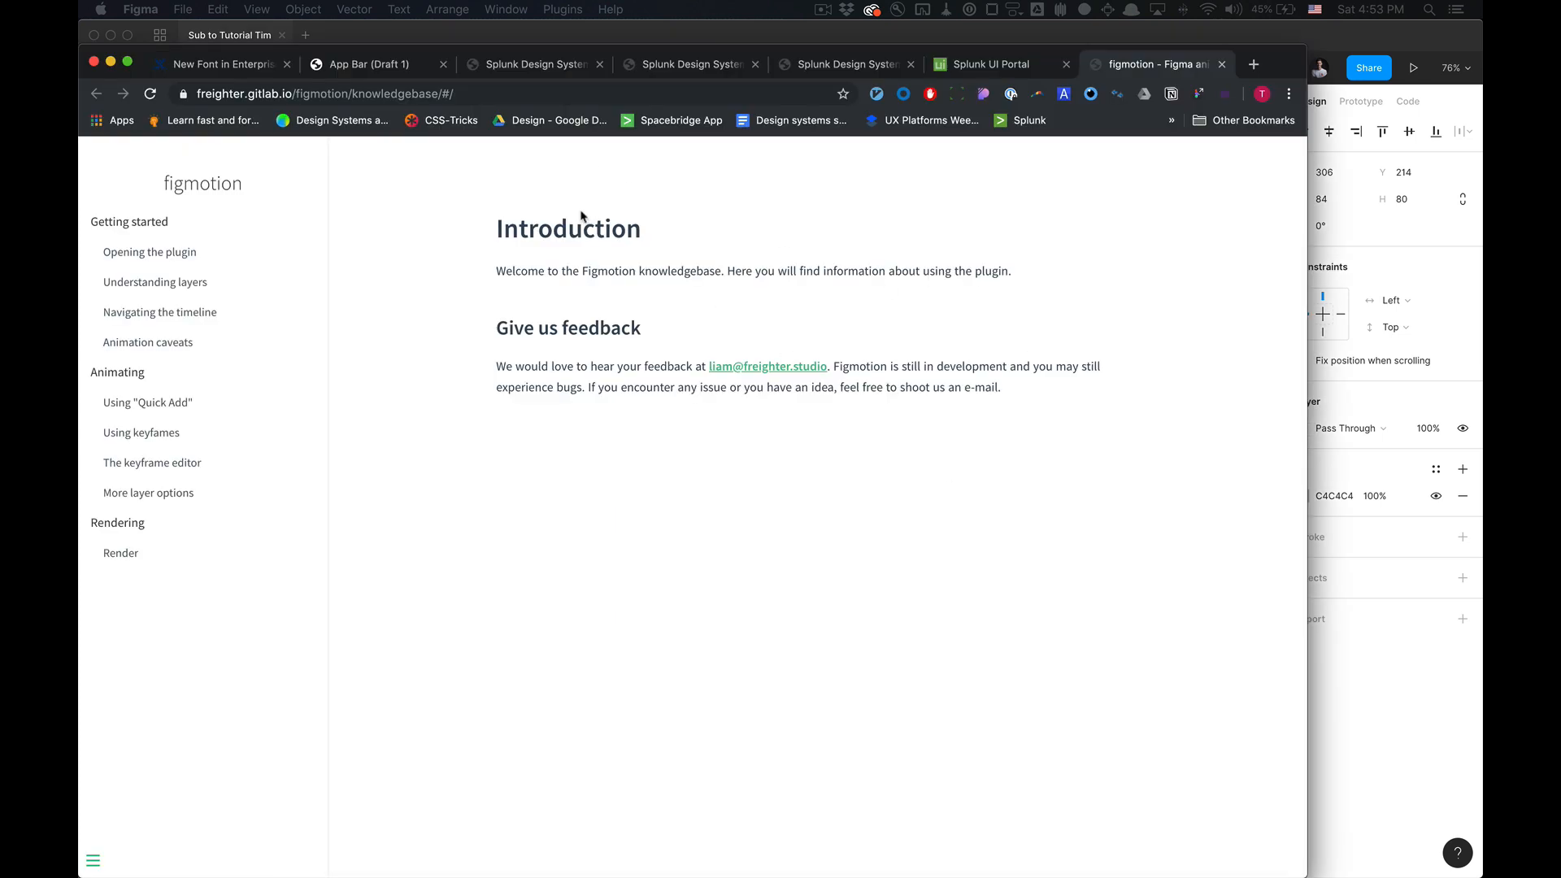
key(super+Tab)
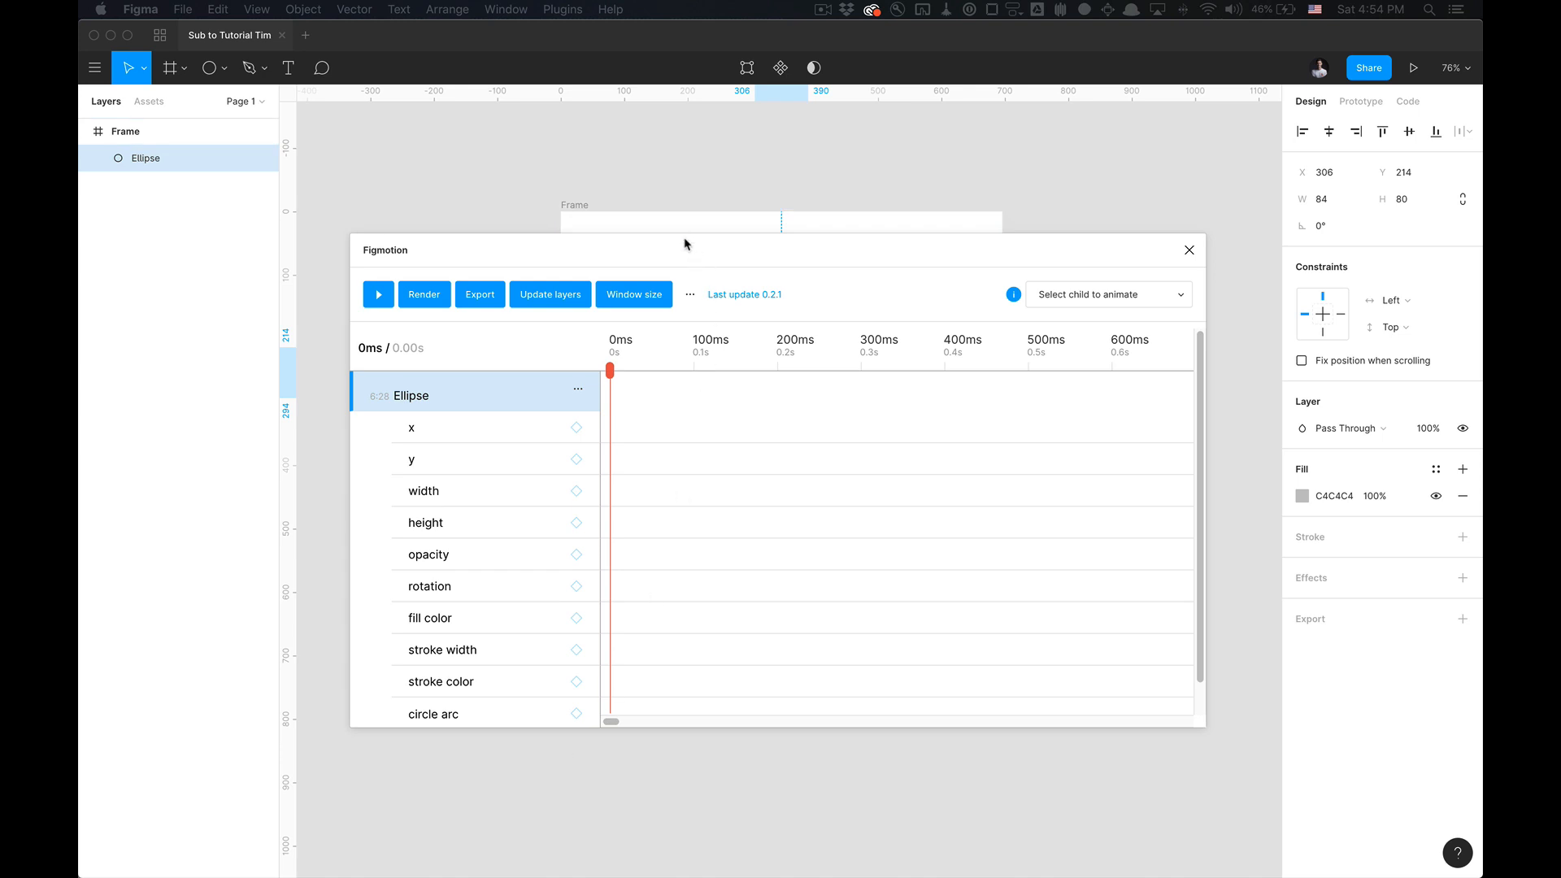
- Look at Figmotion's CSS and JSON export options, cancelling each save
mouse_move(596, 251)
mouse_down()
mouse_move(700, 394)
mouse_move(638, 314)
mouse_up()
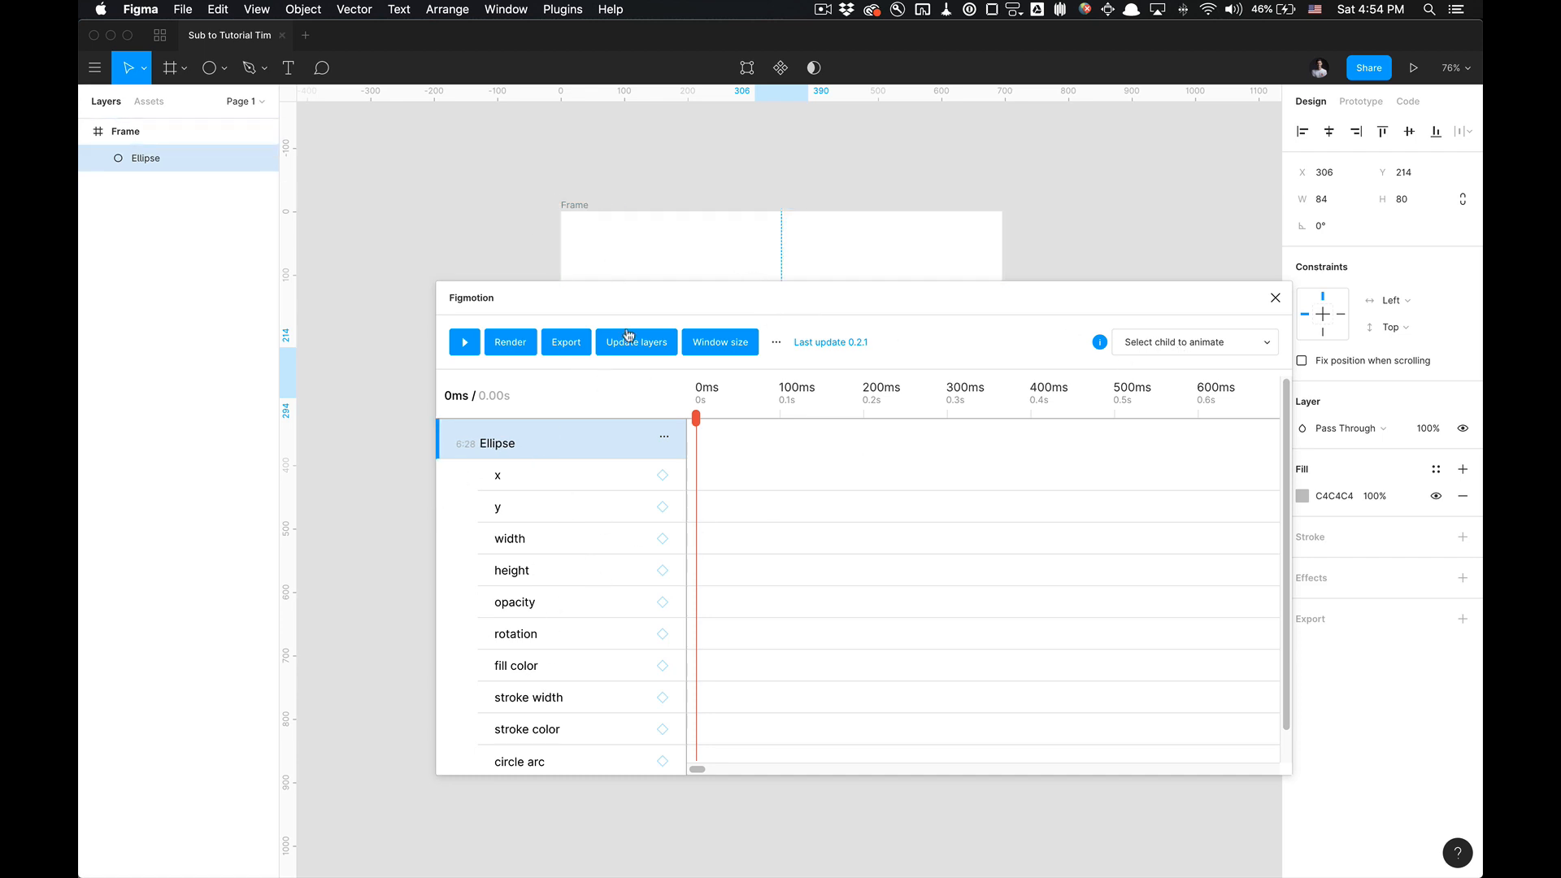
click(575, 344)
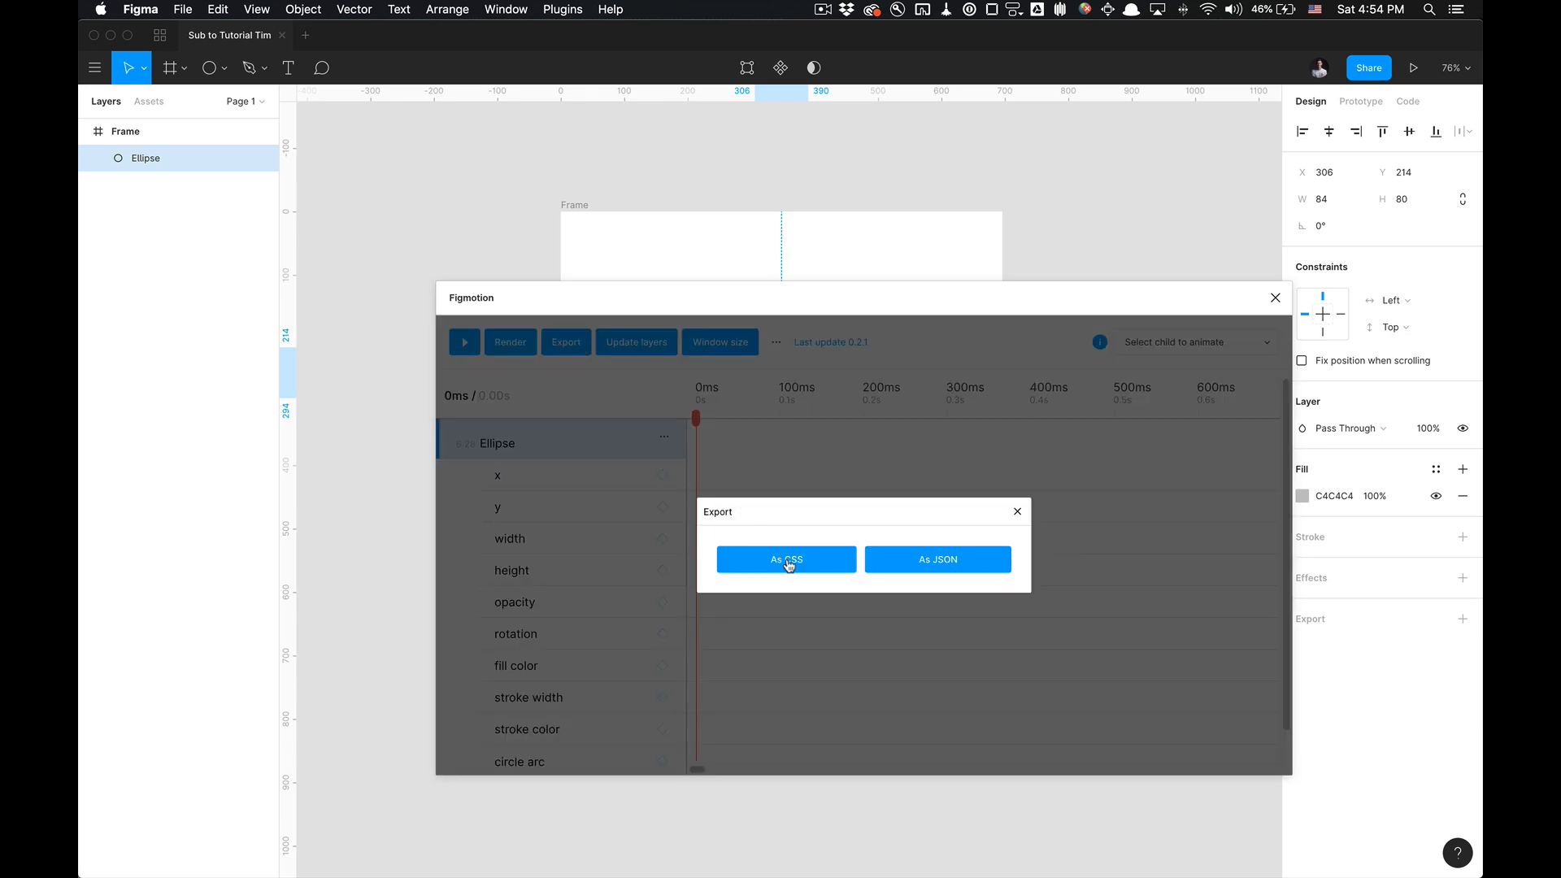
click(838, 569)
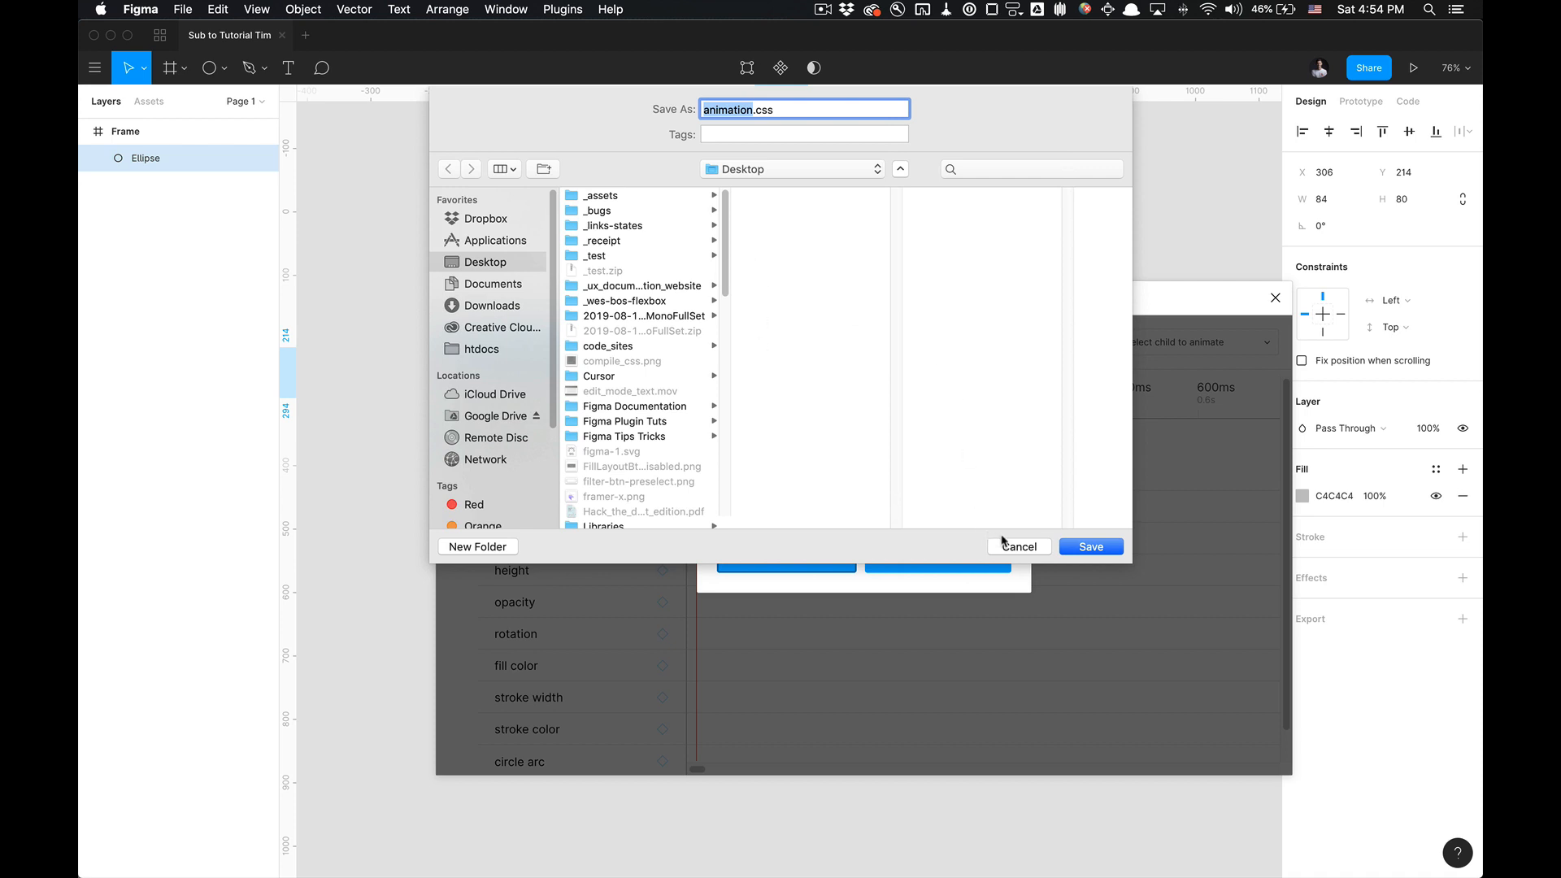
click(1017, 550)
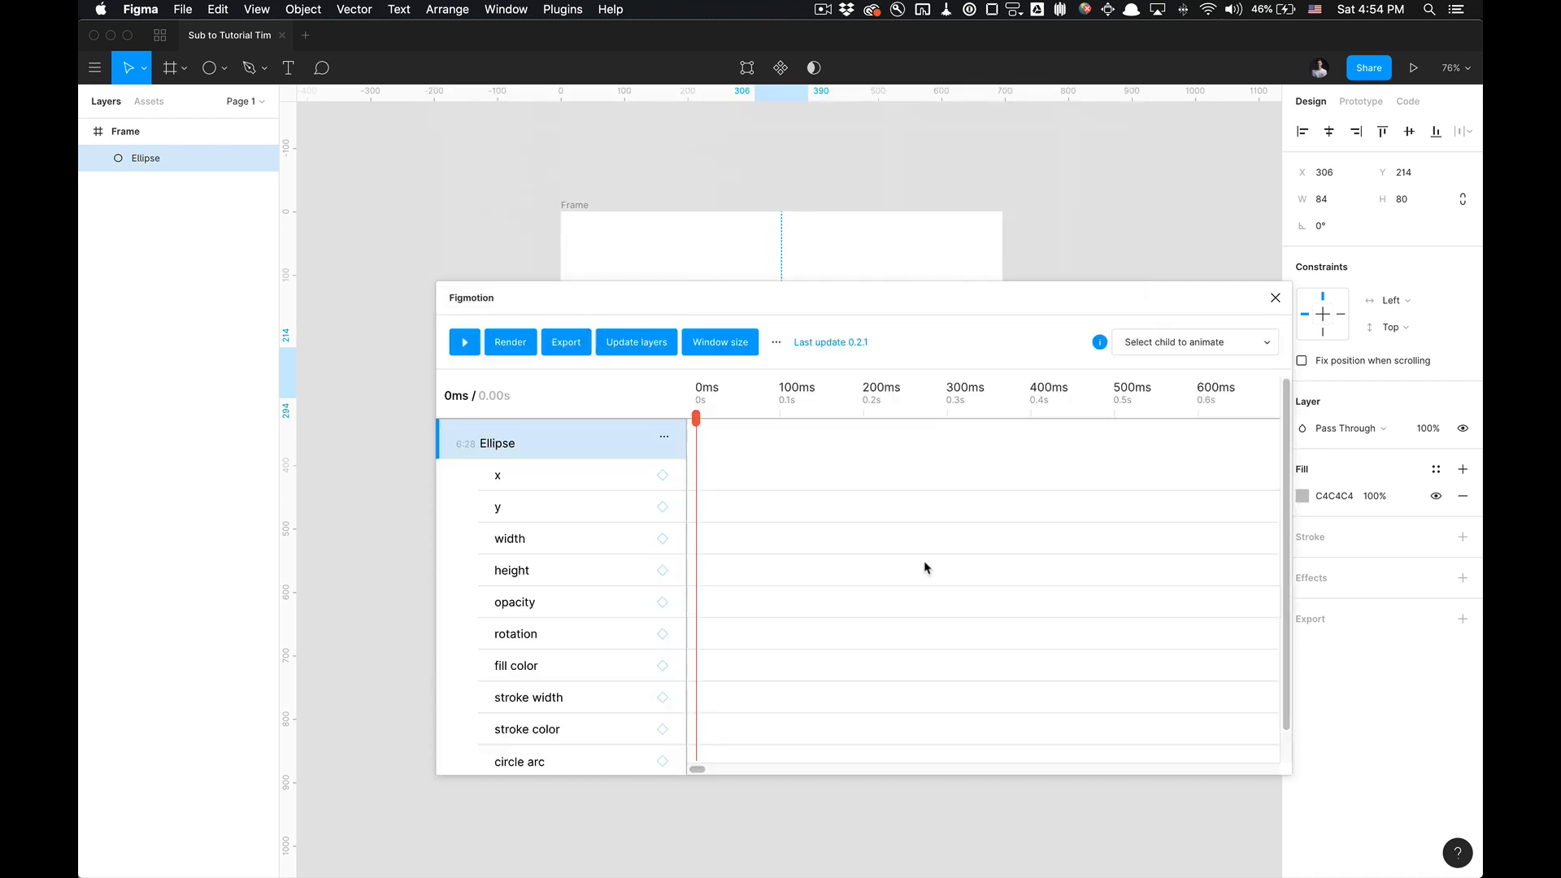
click(559, 341)
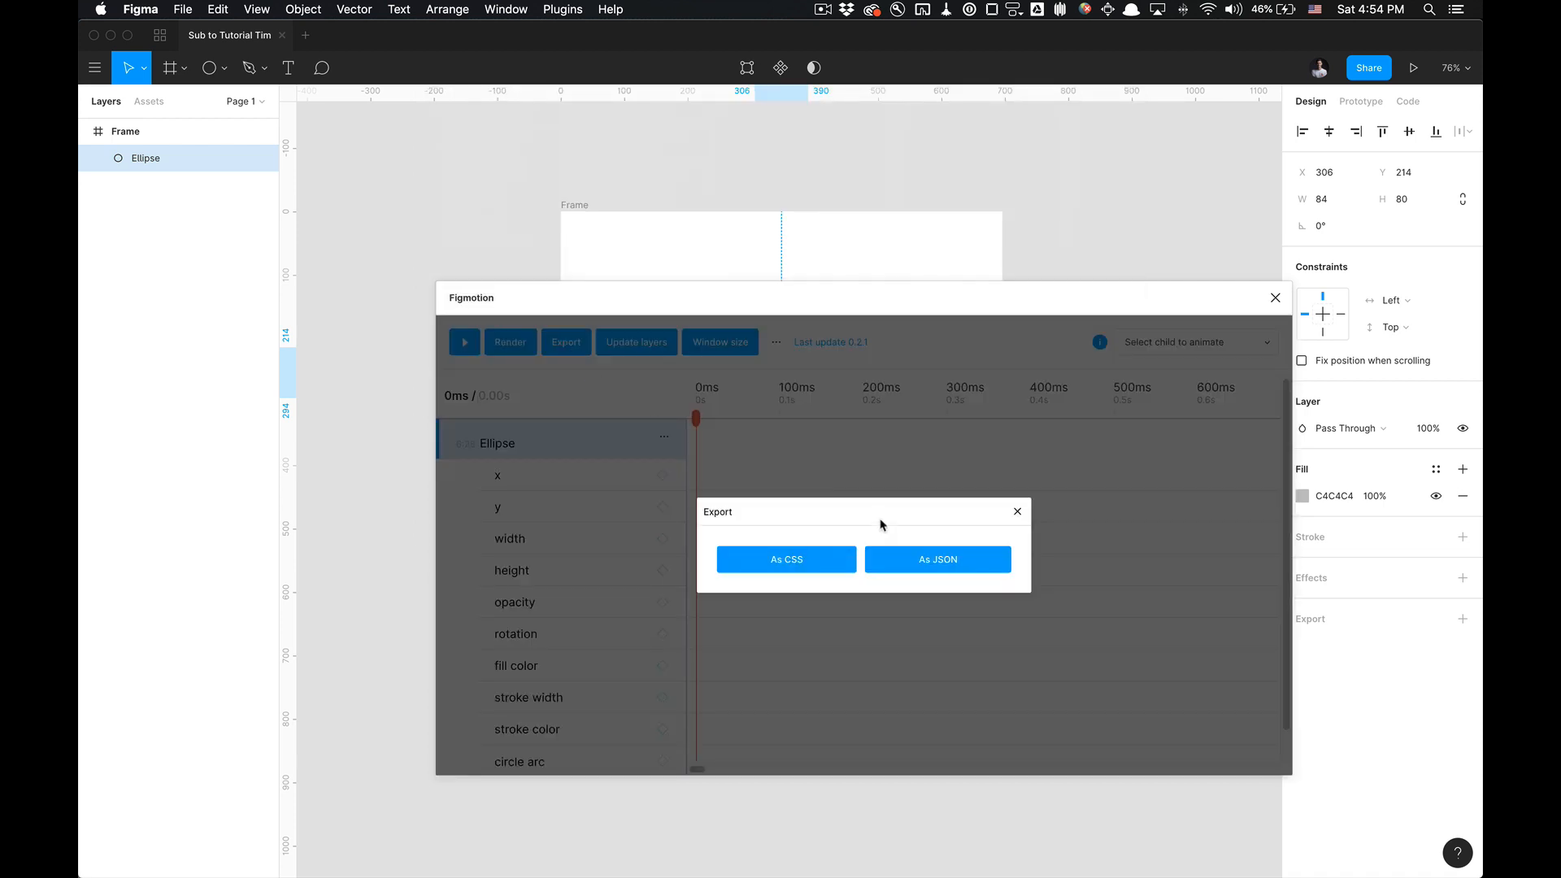
click(904, 559)
click(1013, 548)
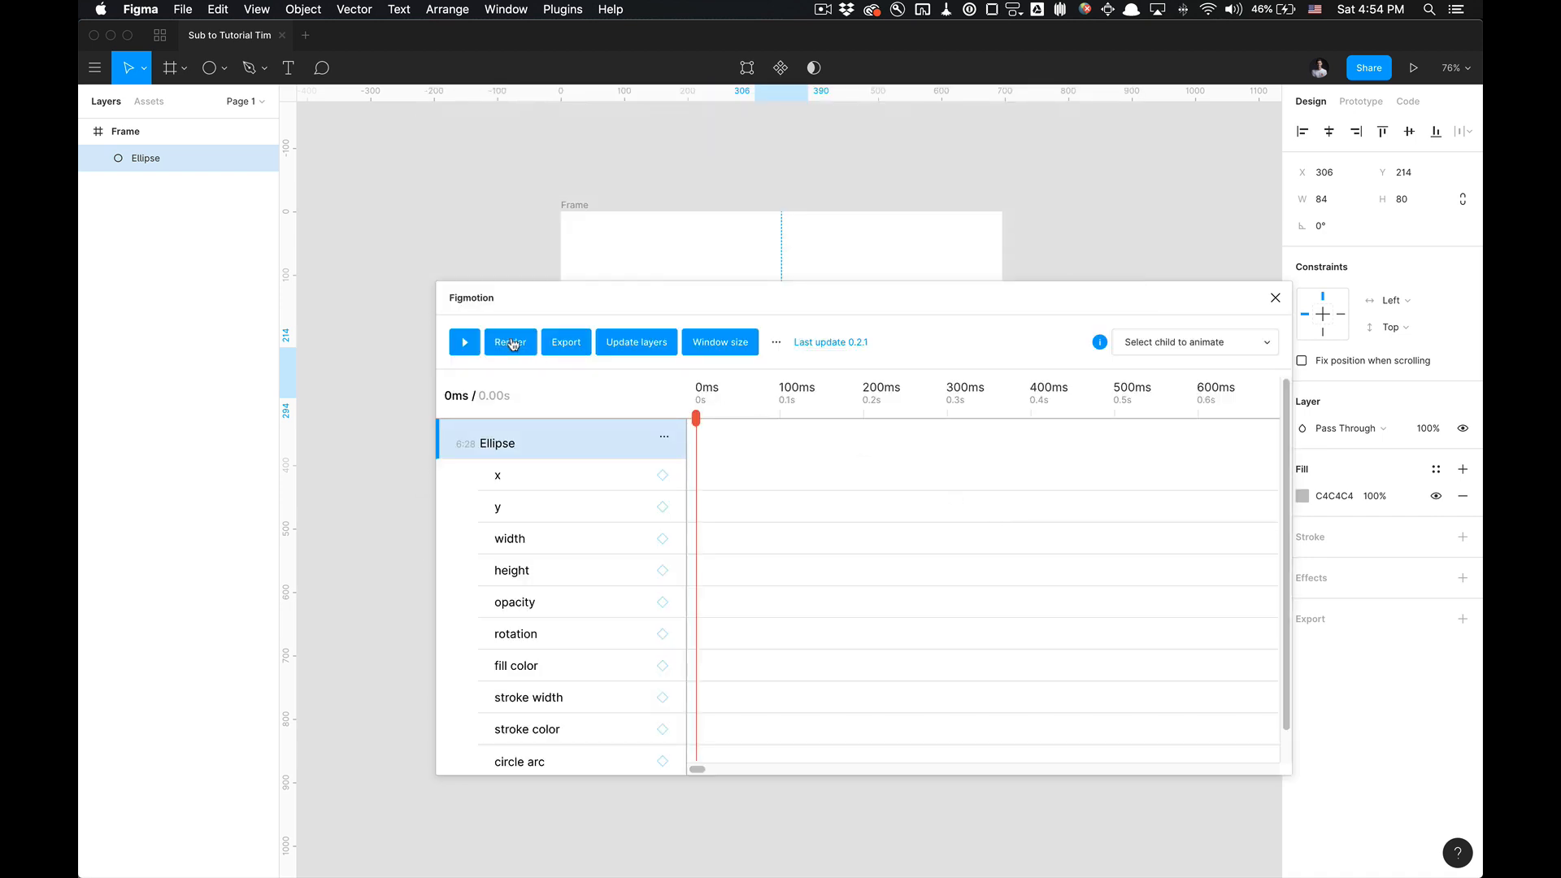
- Read Figmotion's render notice, check the available output formats with gif kept, and close the render dialog
click(512, 343)
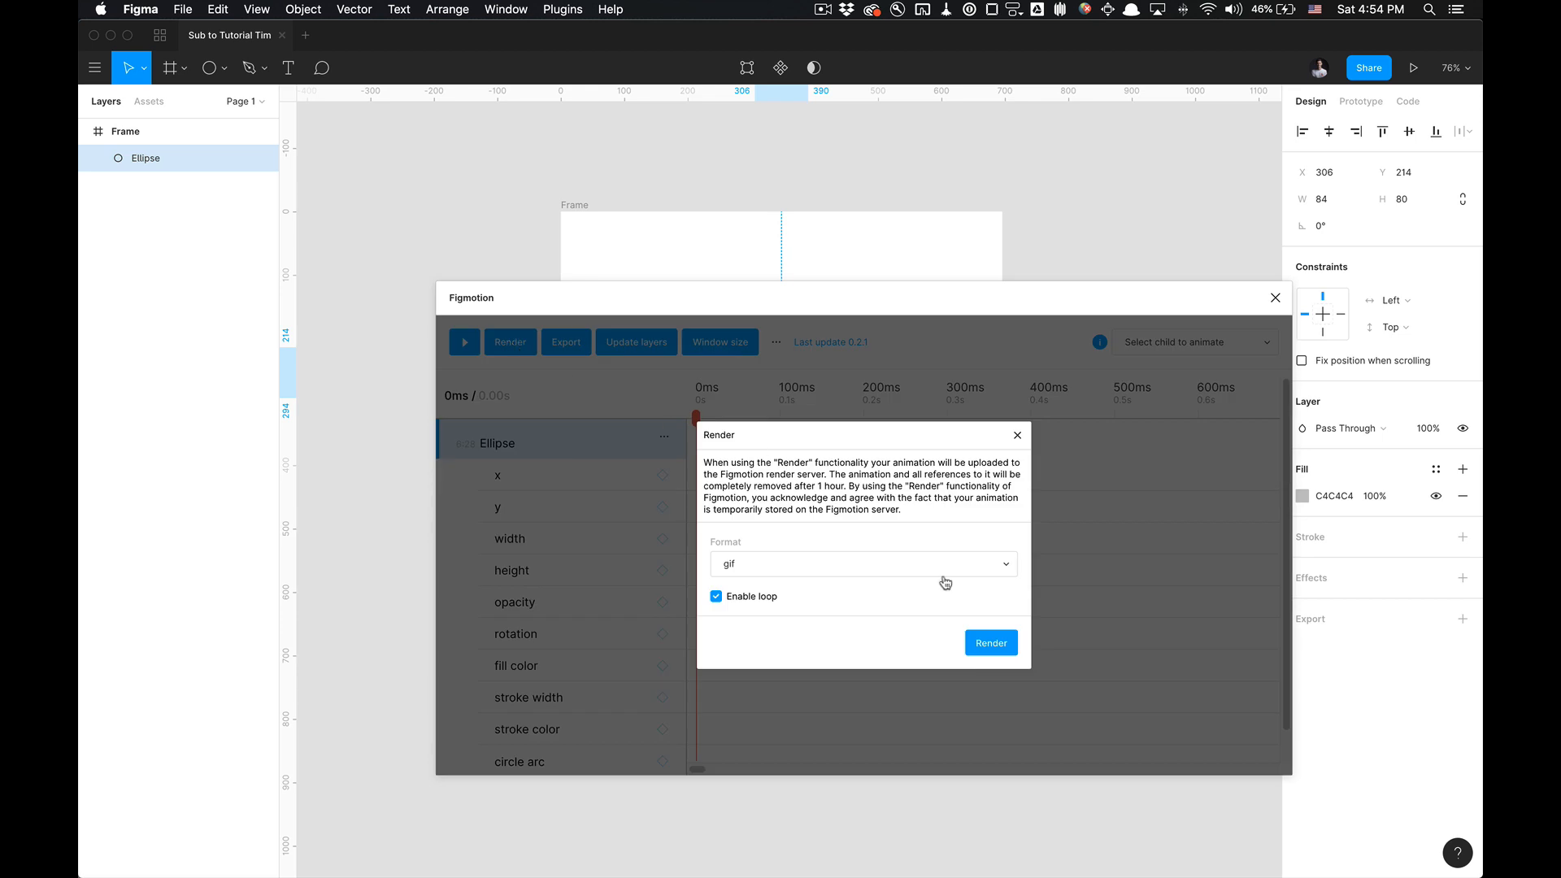
click(889, 569)
click(893, 643)
click(758, 576)
click(843, 640)
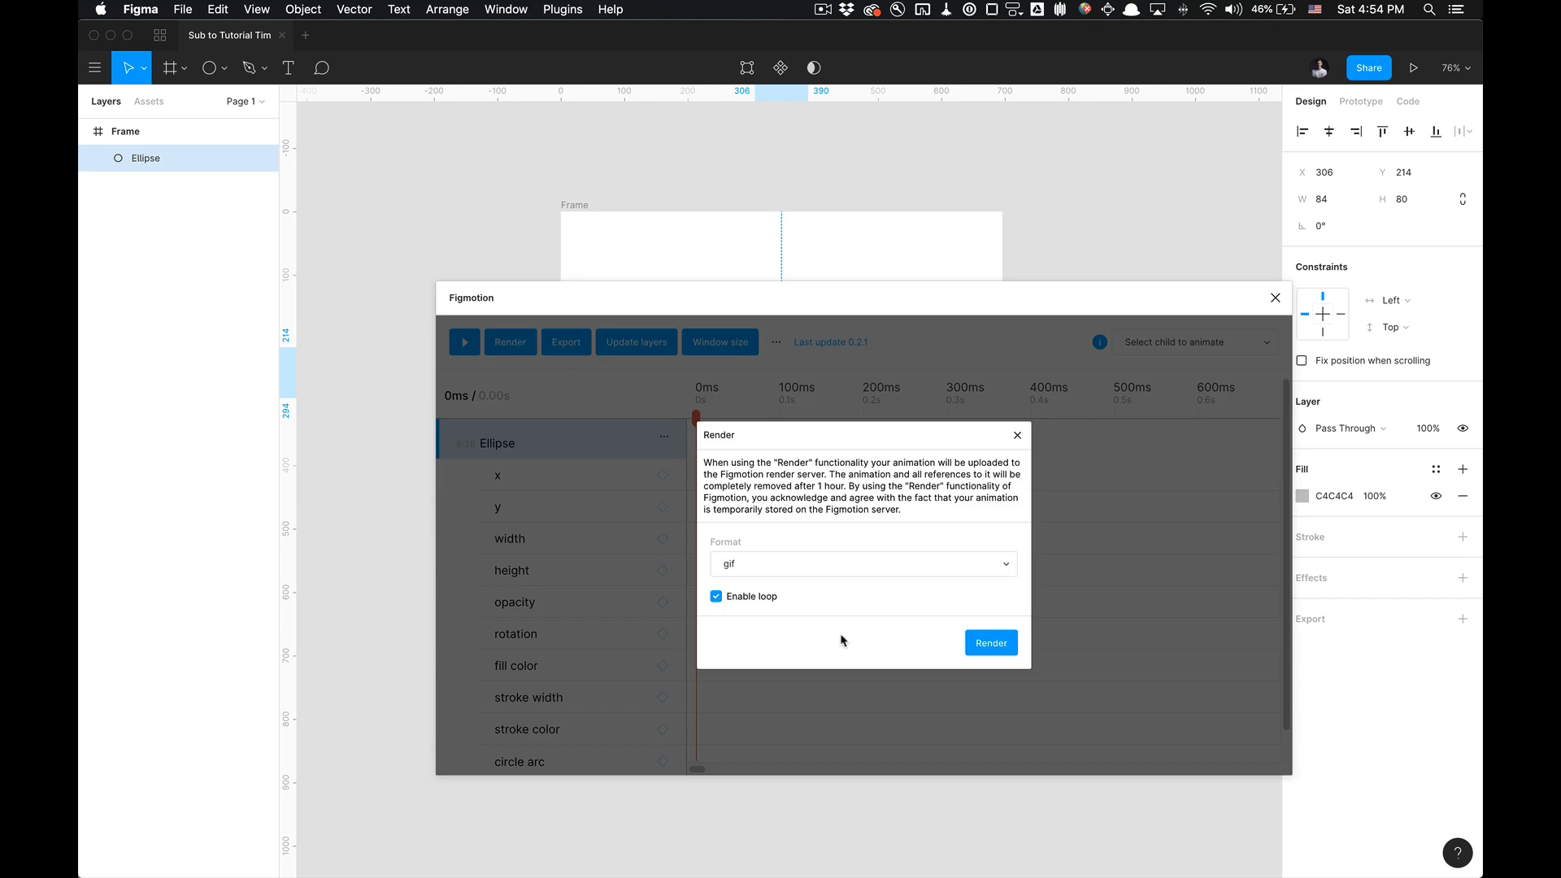
double_click(816, 466)
click(736, 464)
drag(901, 497, 987, 523)
click(987, 522)
click(874, 564)
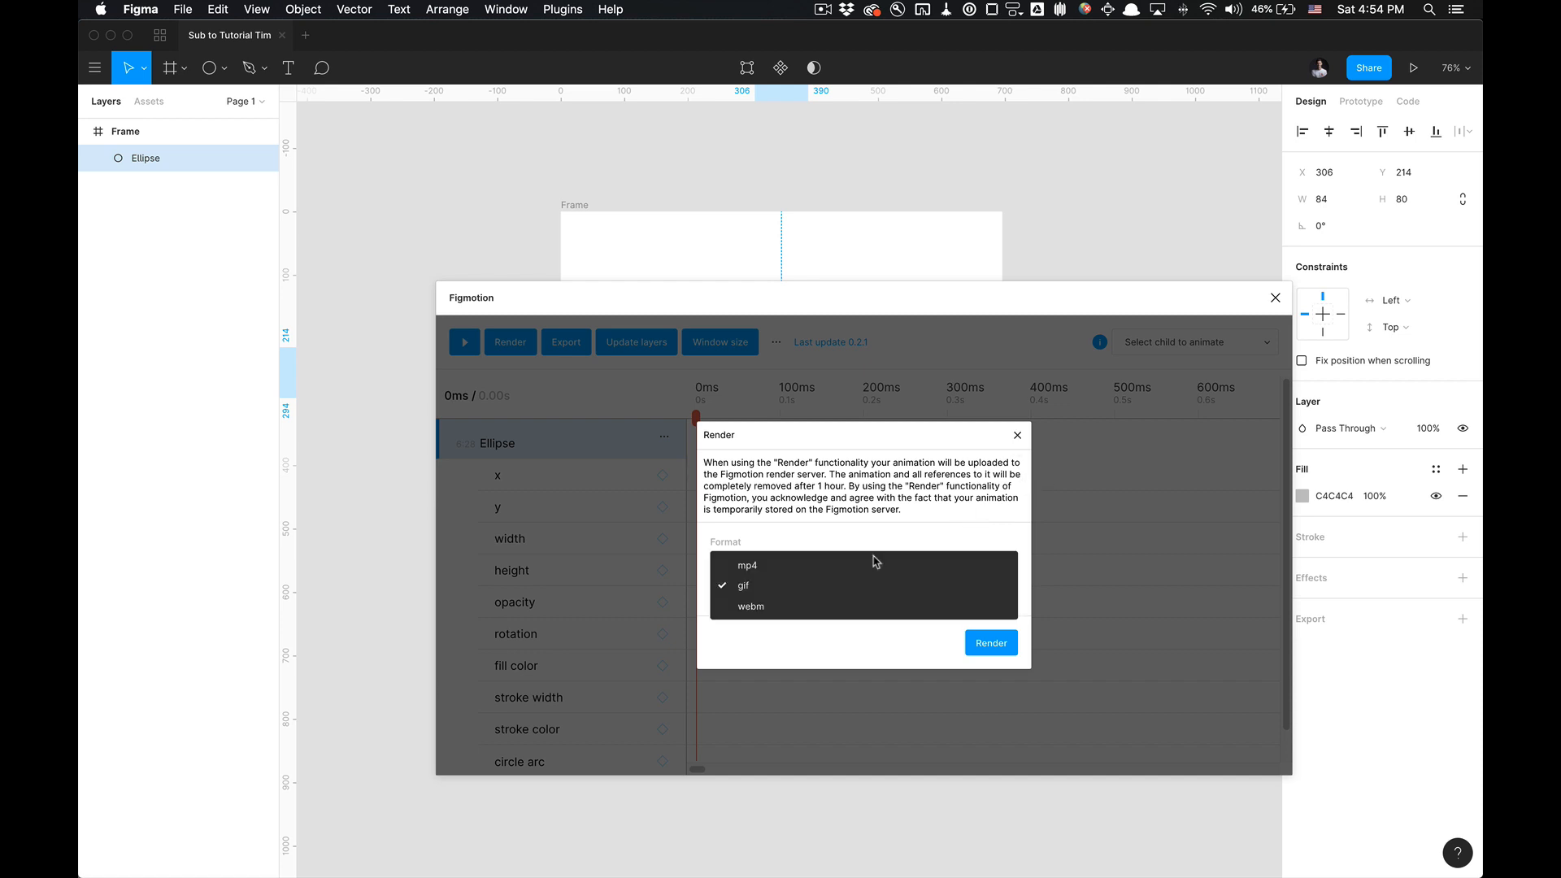
click(886, 586)
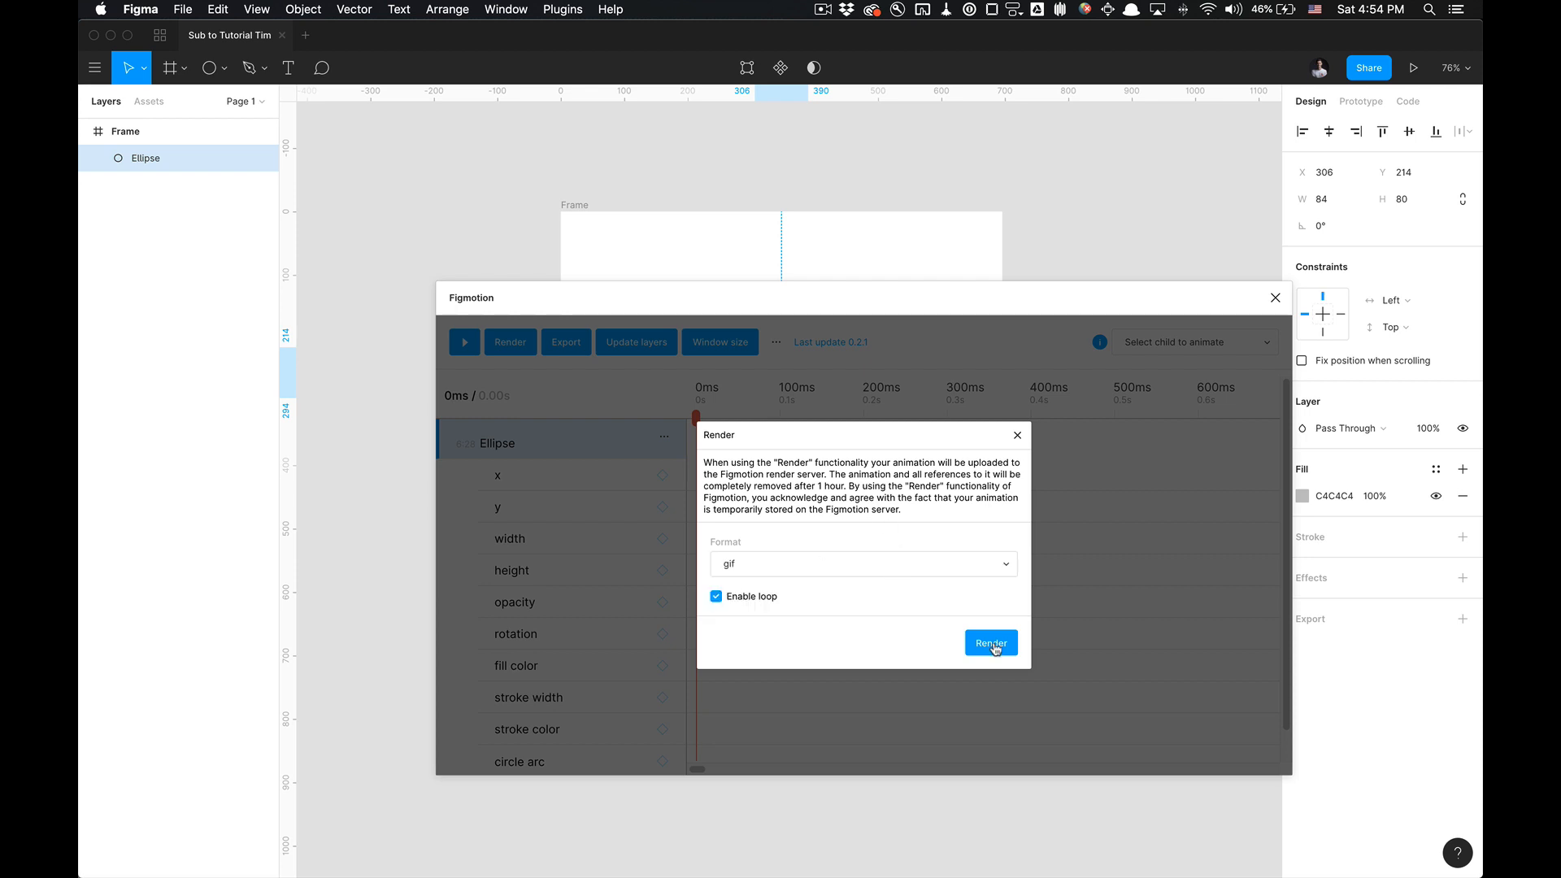
click(1018, 437)
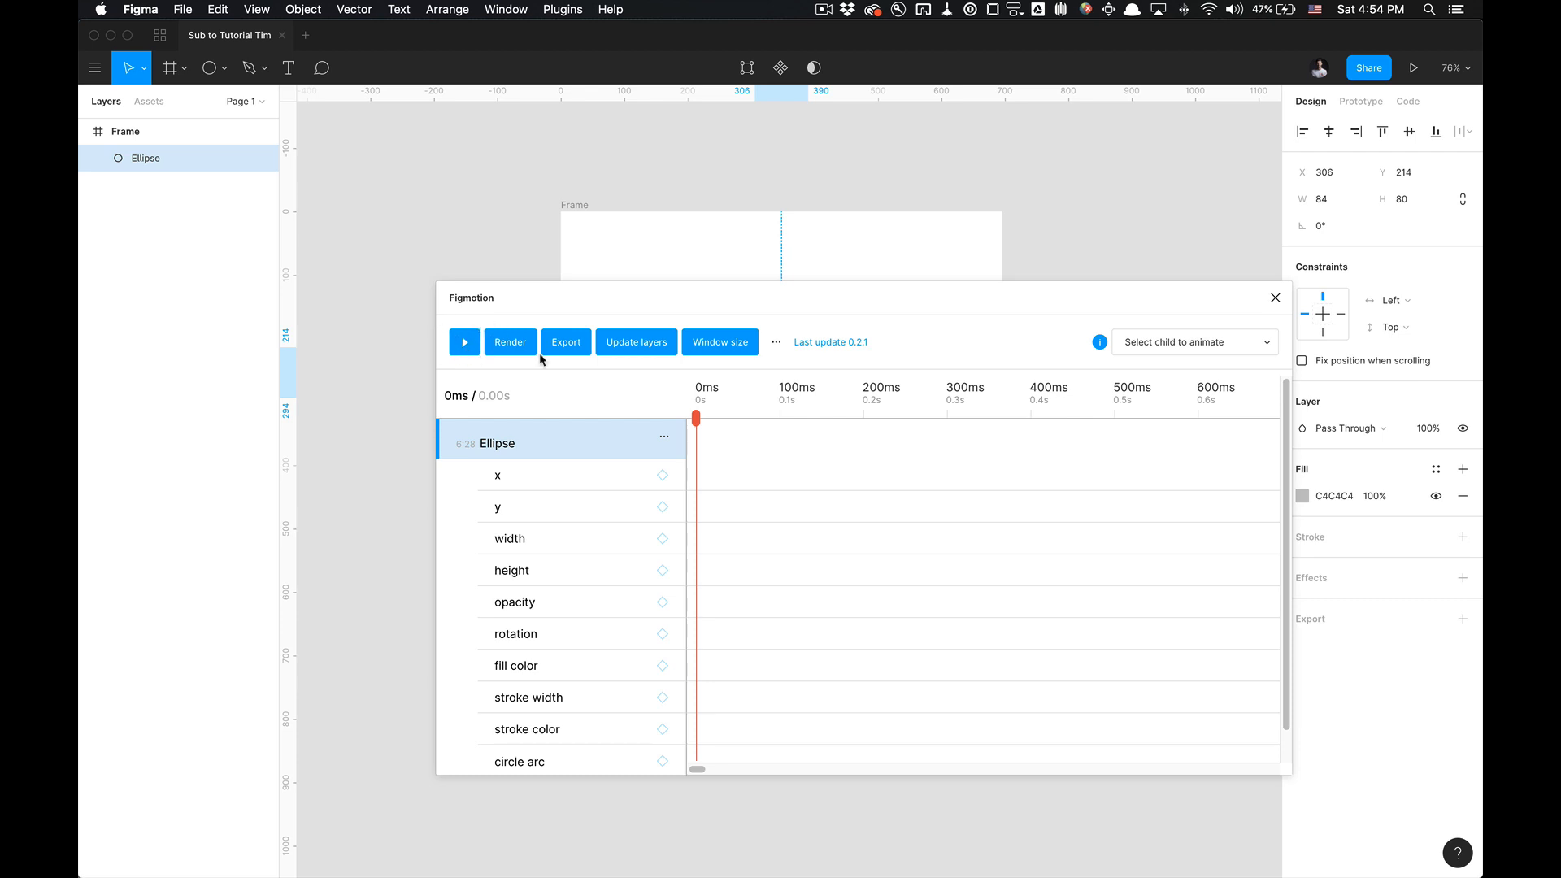
- Move the Figmotion window clear of the ellipse and apply a light blue colour style to the ellipse's fill
key(space)
drag(805, 301, 765, 283)
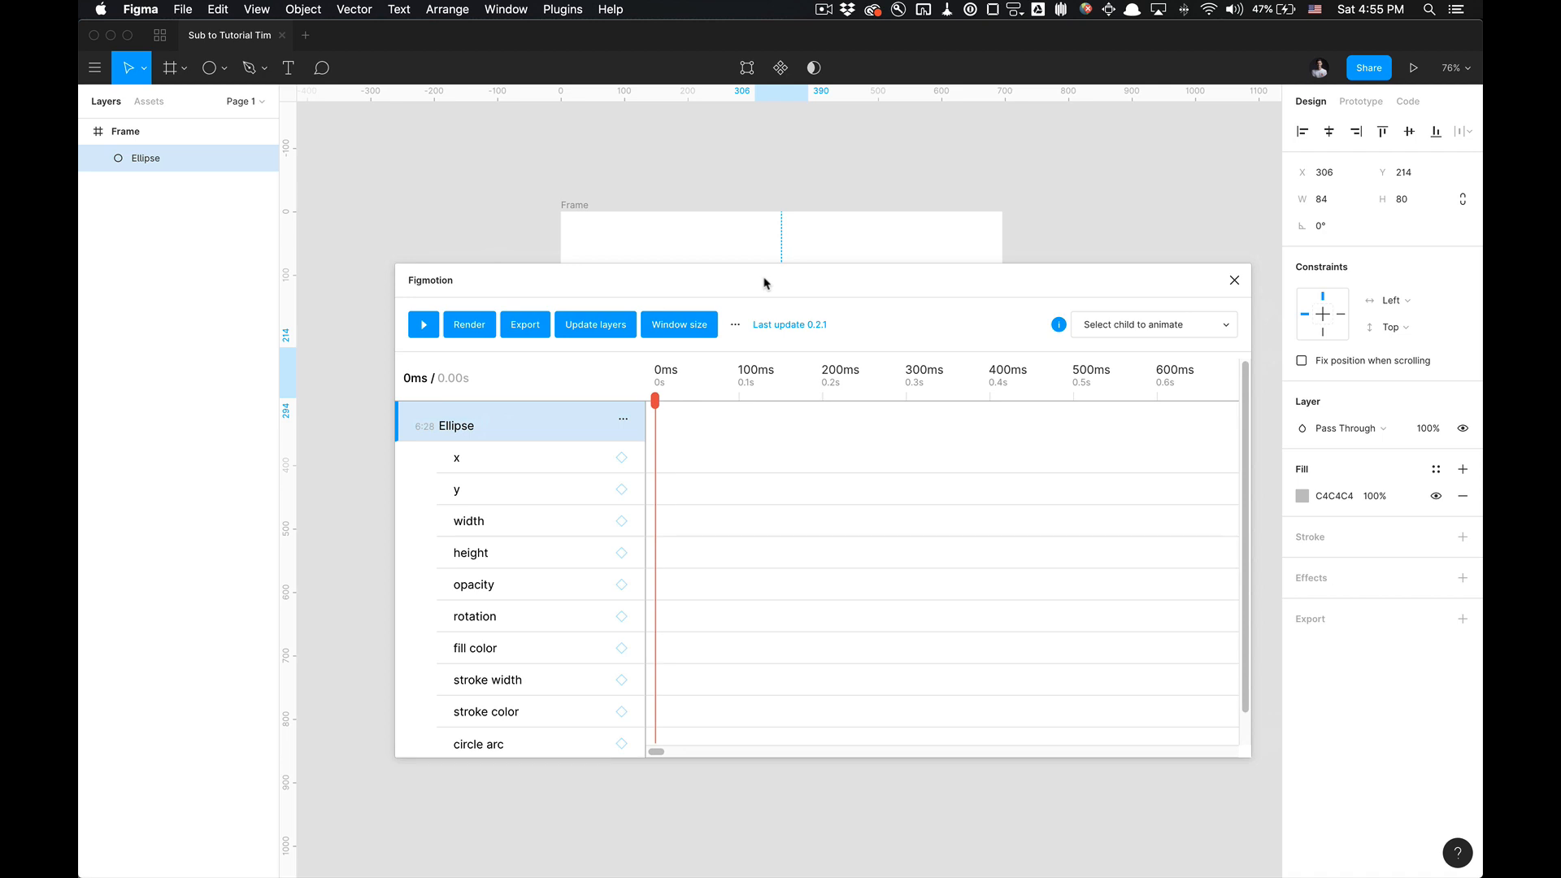
drag(1022, 272, 1036, 438)
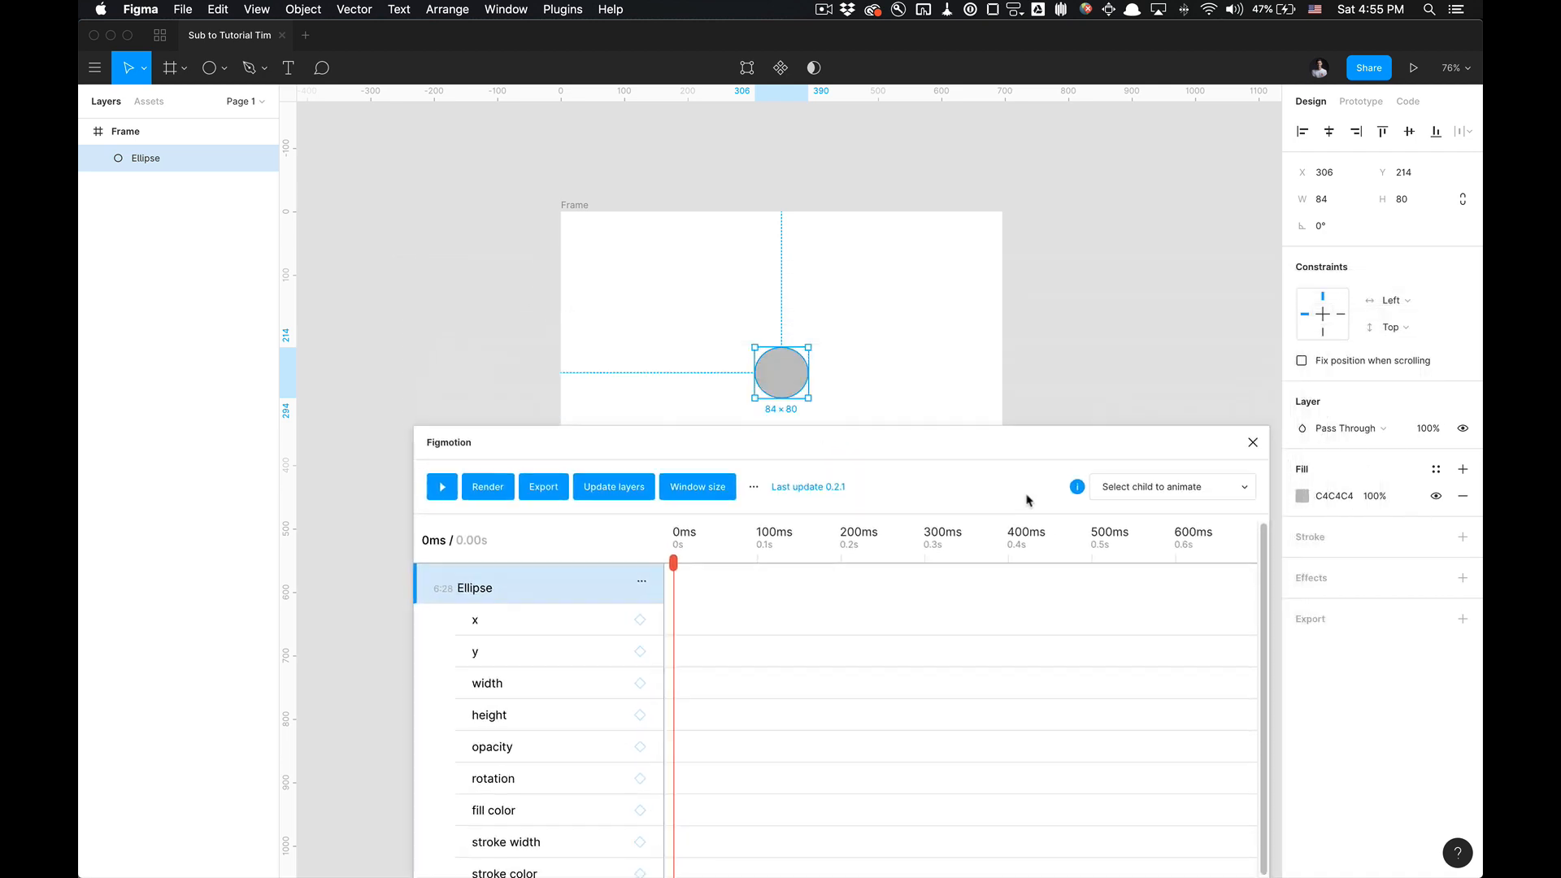
drag(1026, 499, 1098, 456)
scroll(764, 281, down, 2)
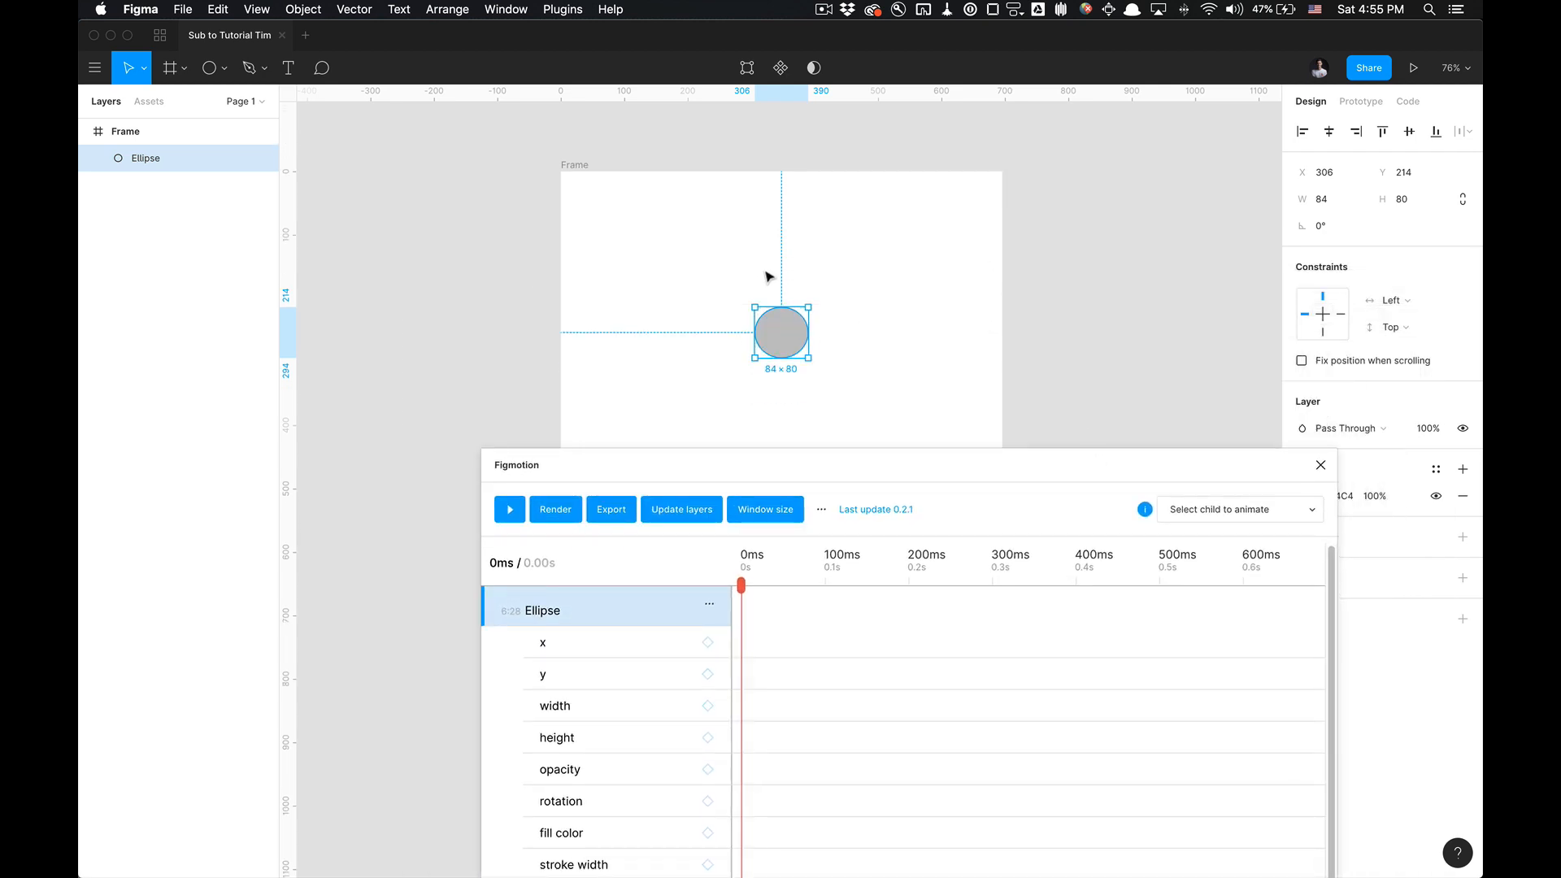
scroll(794, 251, down, 5)
scroll(846, 276, up, 4)
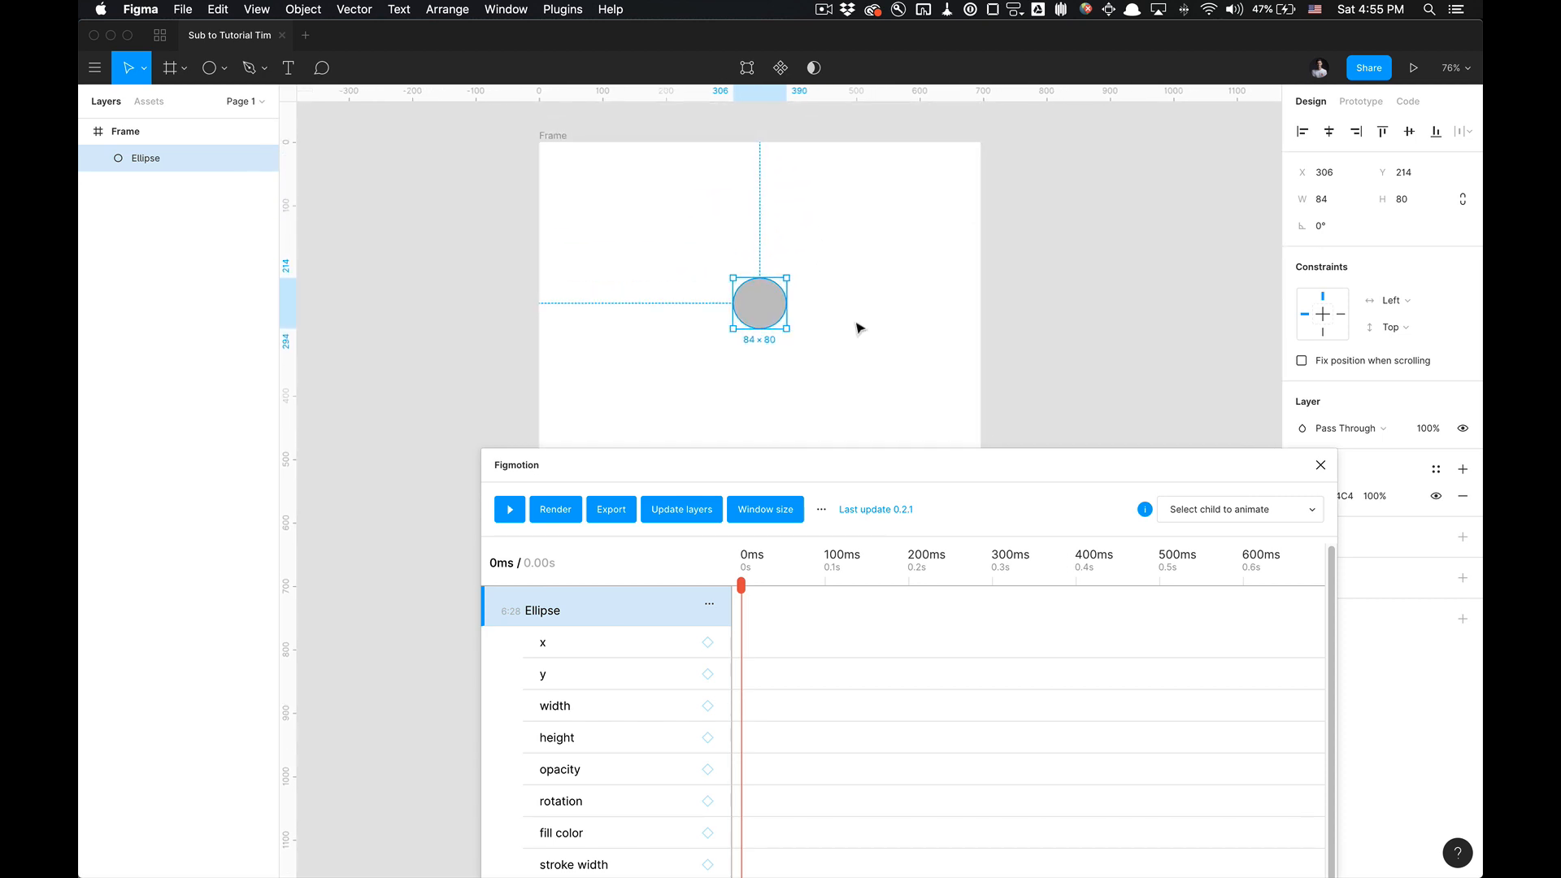
click(1436, 470)
click(1373, 586)
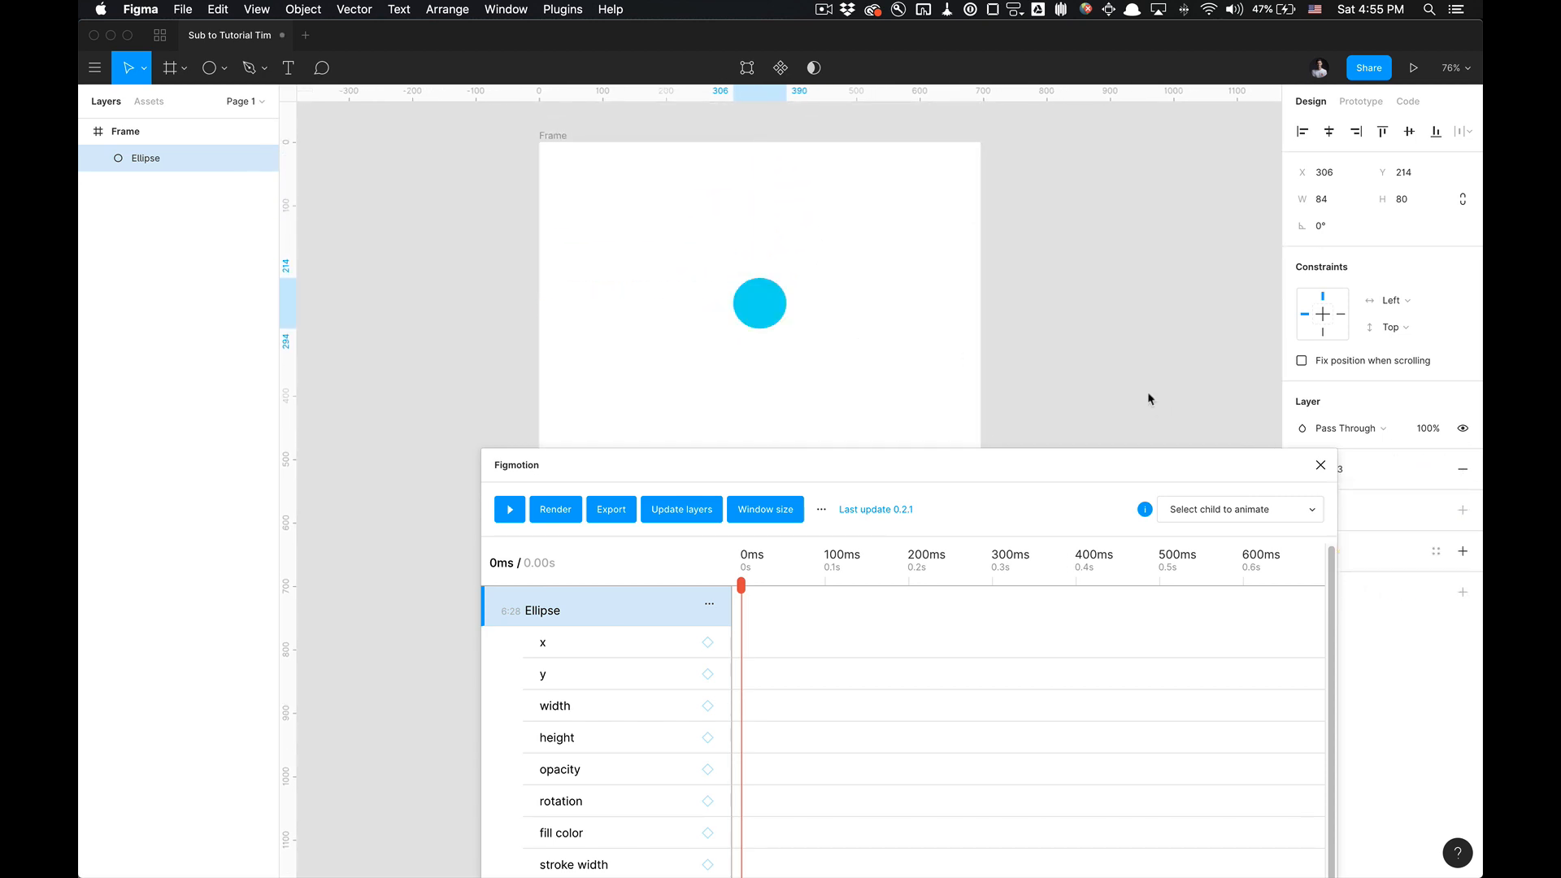
click(854, 314)
click(786, 316)
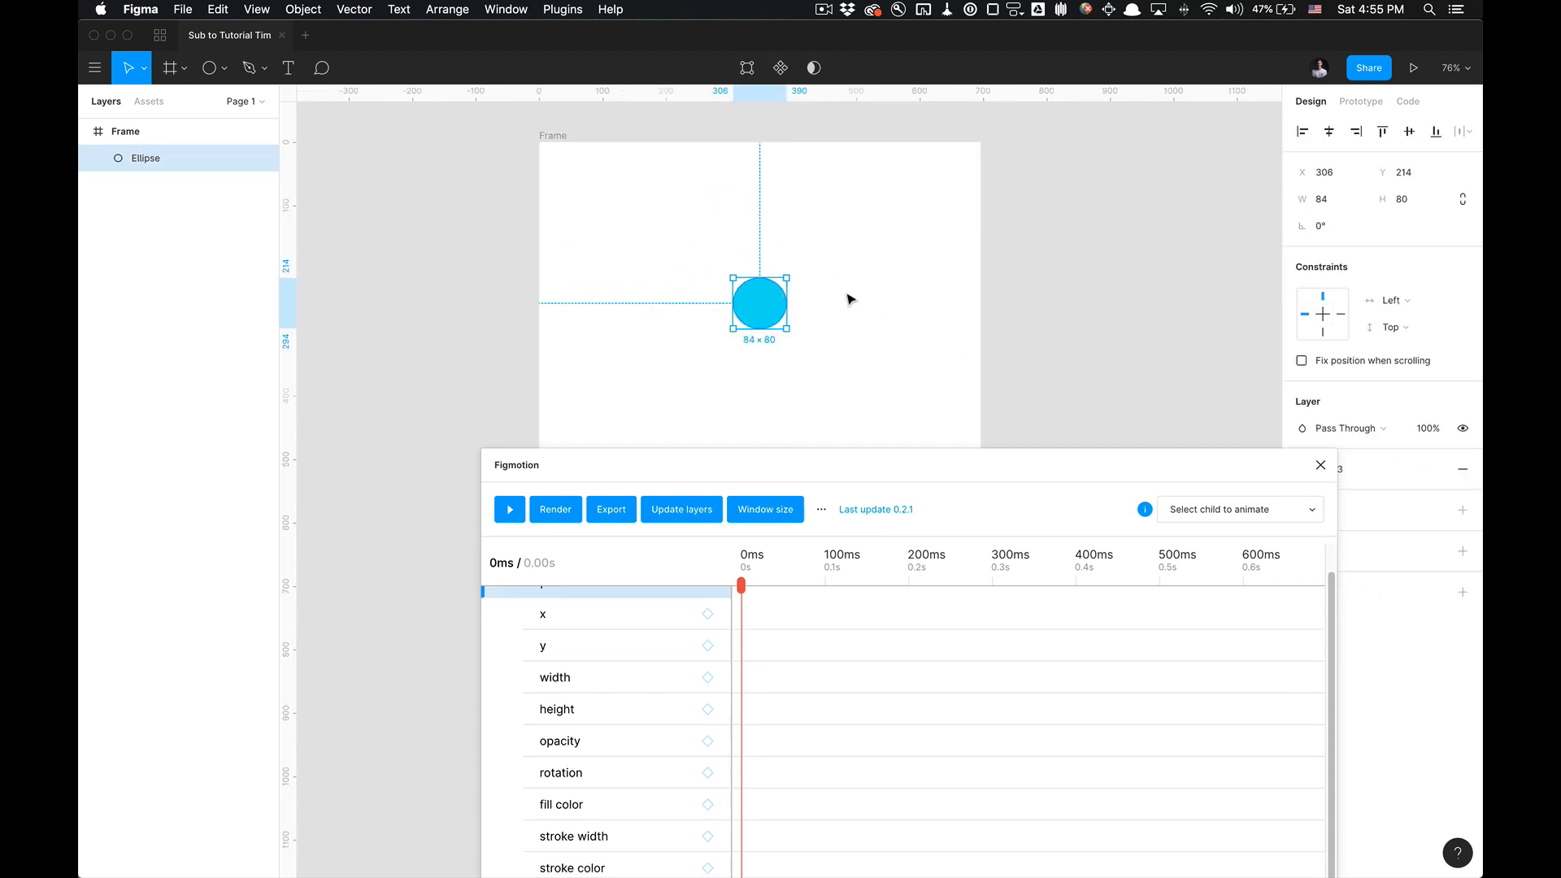
scroll(670, 660, up, 1)
click(755, 589)
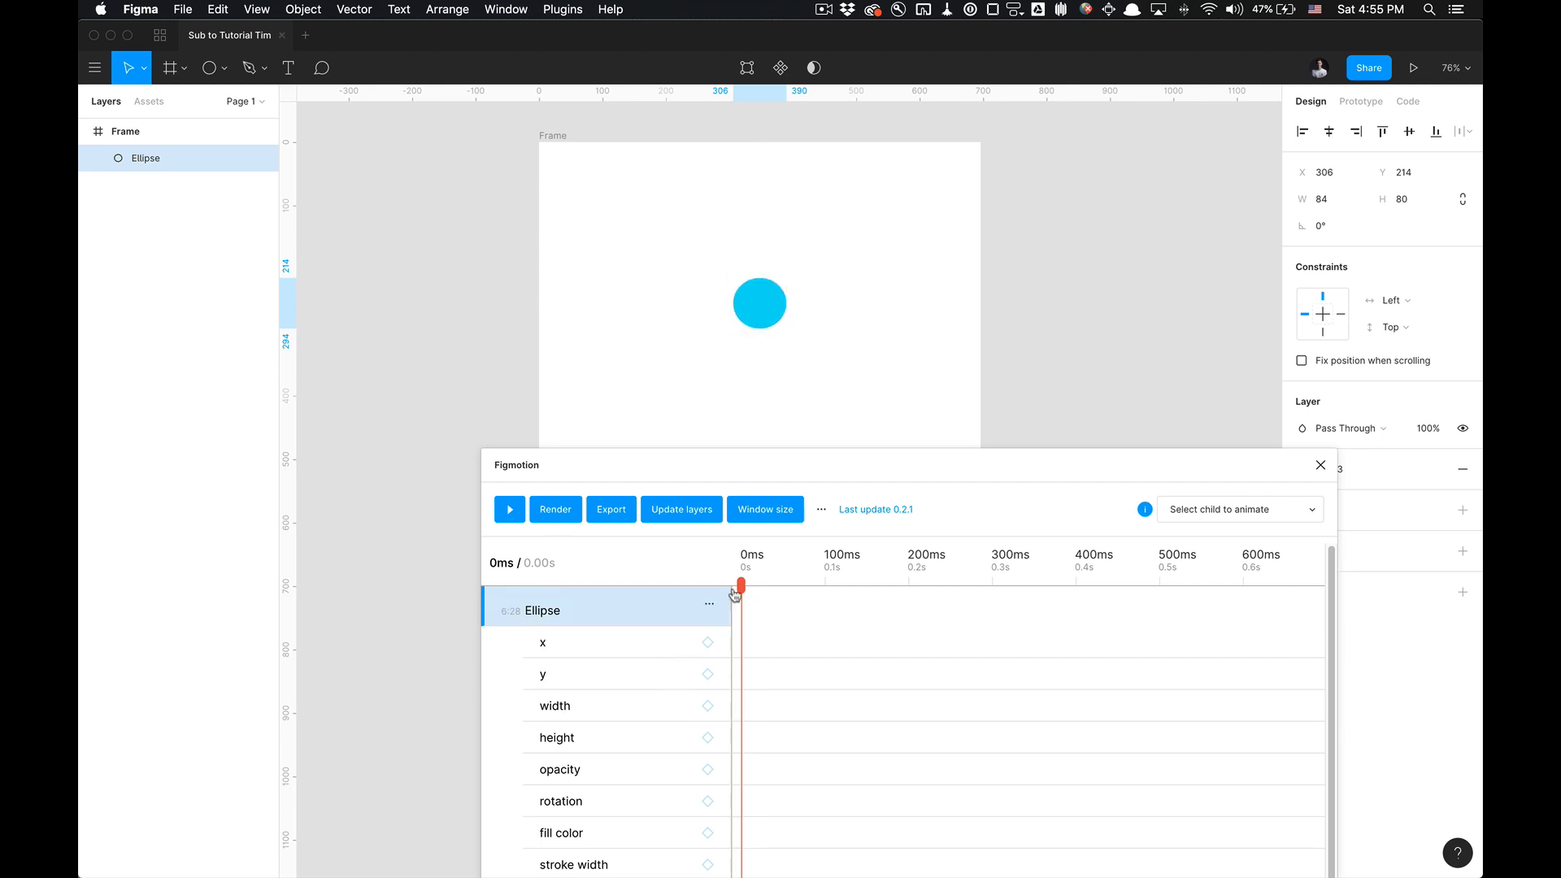
- Place the Figmotion window beside the frame so the shape and the timeline are both in view
drag(828, 483, 1321, 255)
drag(492, 387, 379, 507)
scroll(379, 506, up, 5)
scroll(379, 507, right, 4)
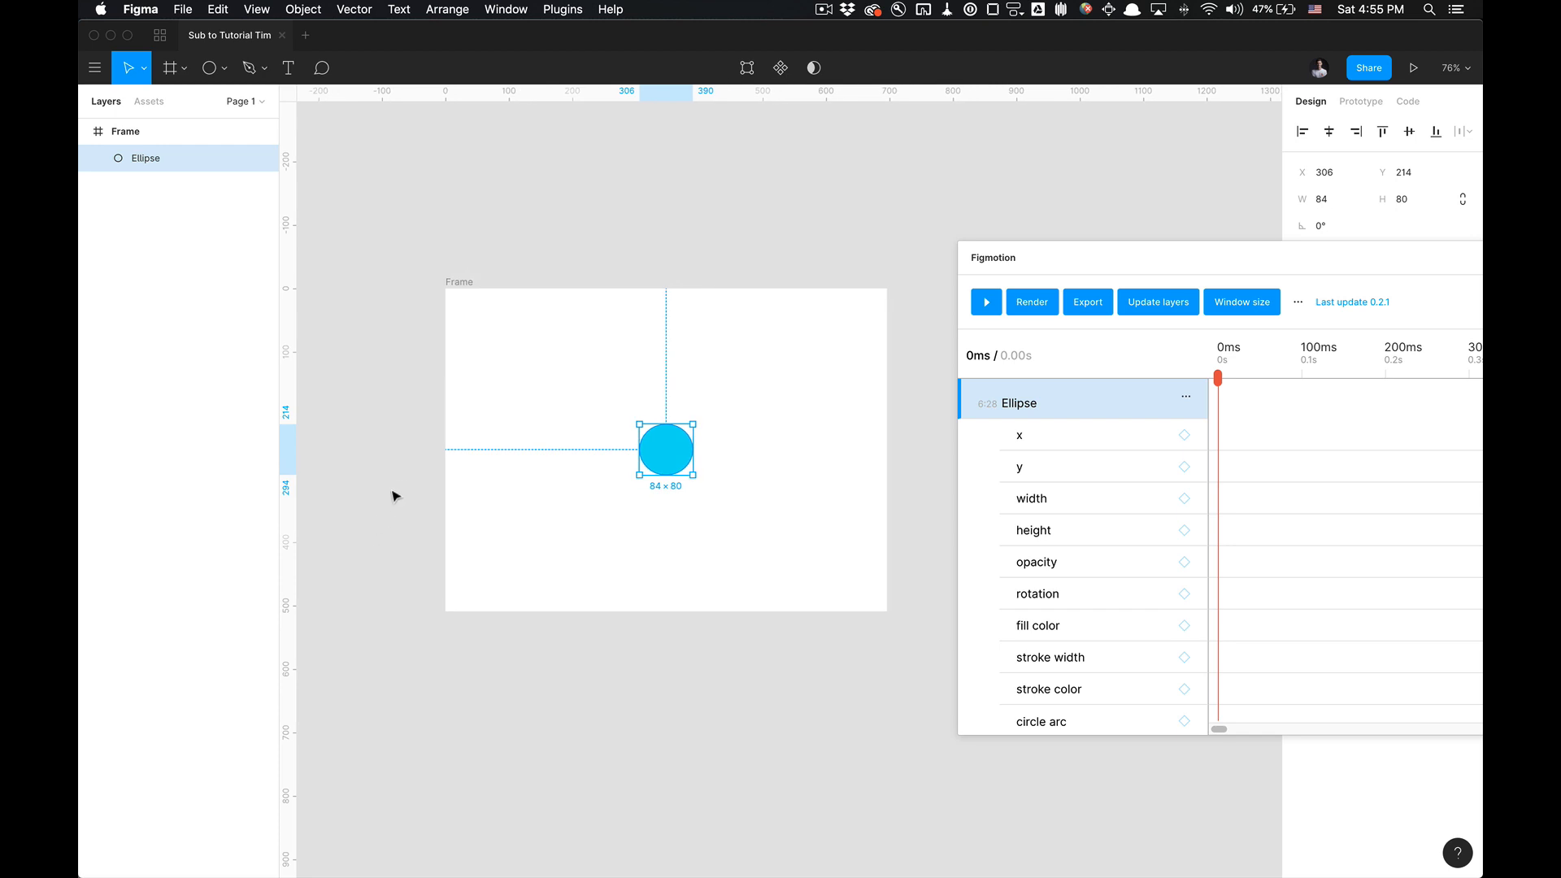
drag(1091, 258, 1000, 229)
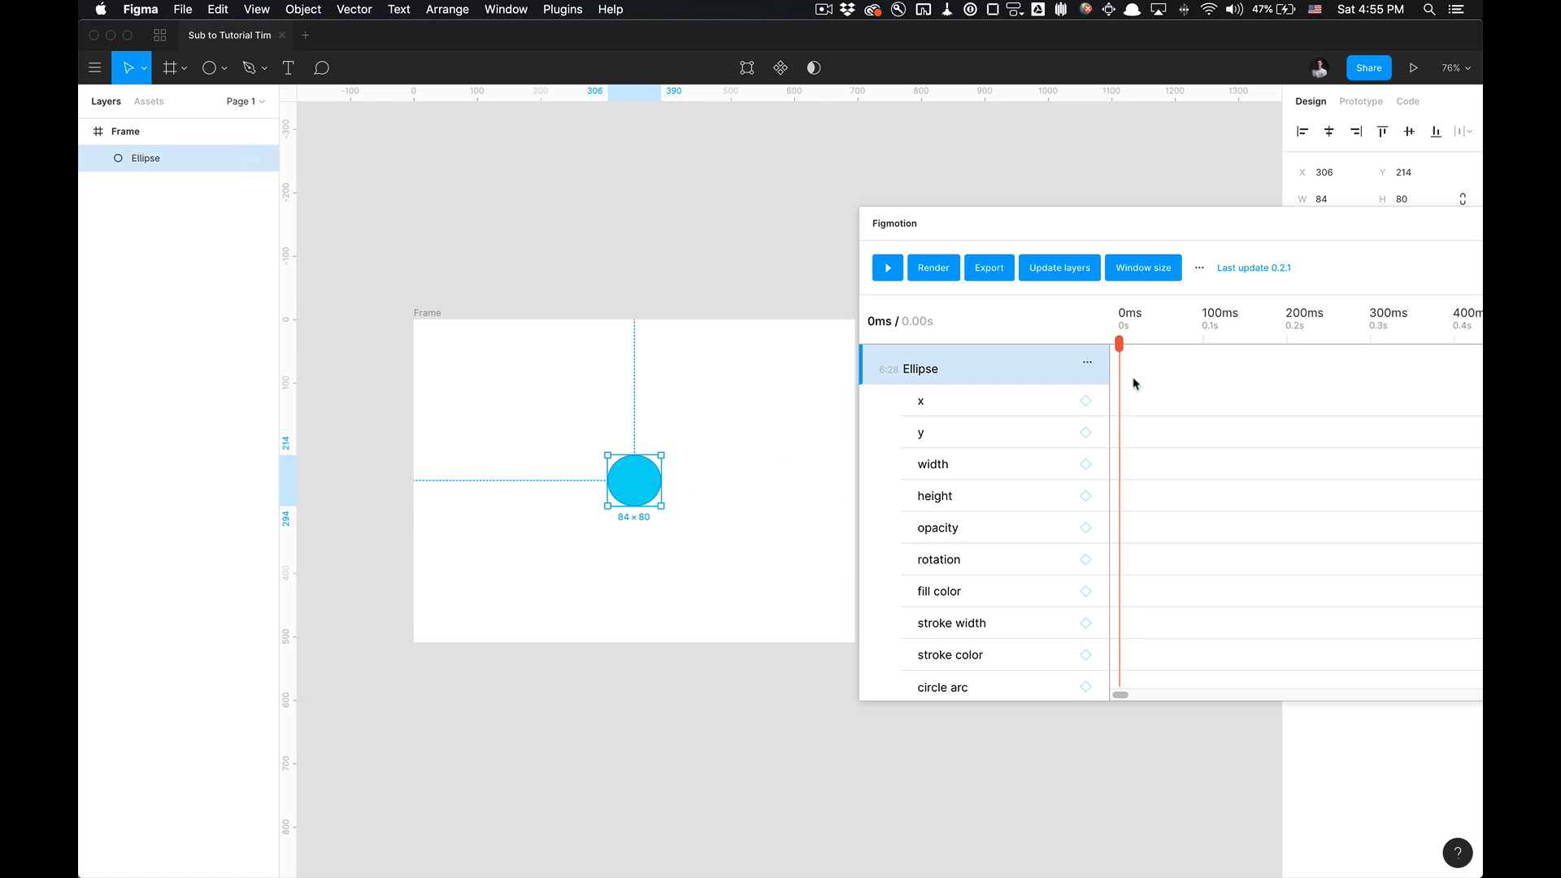
- Add x, y and width keyframes for the ellipse at 0 ms
click(1084, 402)
click(1085, 432)
click(1086, 464)
- Delete the ellipse and draw a 112 × 112 square in the centre of the frame at X 292, Y 198
key(Delete)
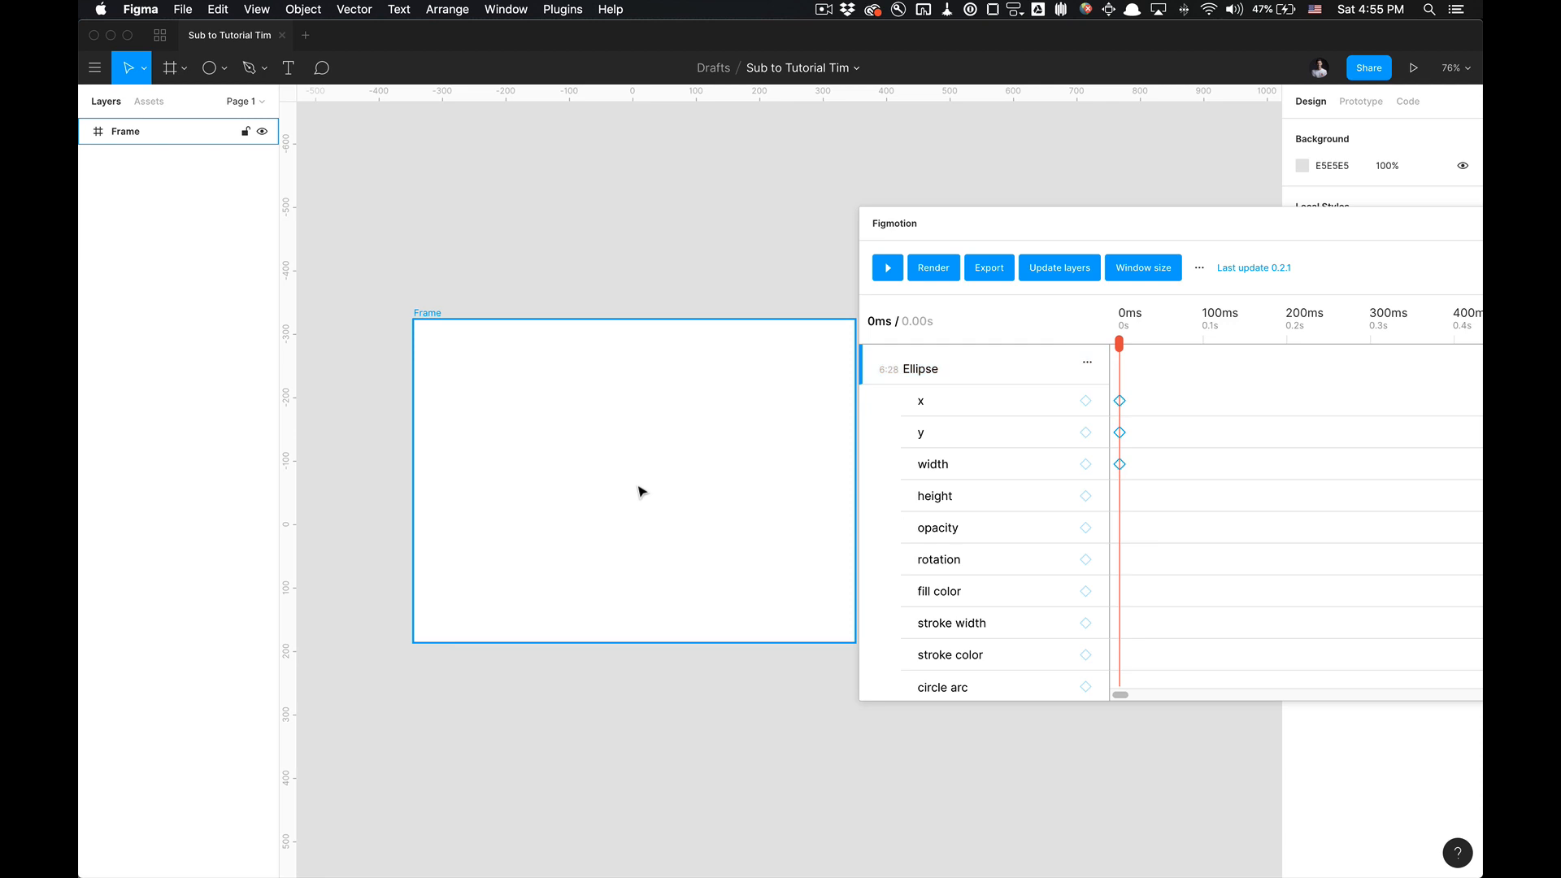
key(r)
mouse_move(588, 446)
mouse_down()
mouse_move(634, 491)
mouse_move(624, 481)
mouse_move(655, 471)
mouse_move(661, 505)
mouse_up()
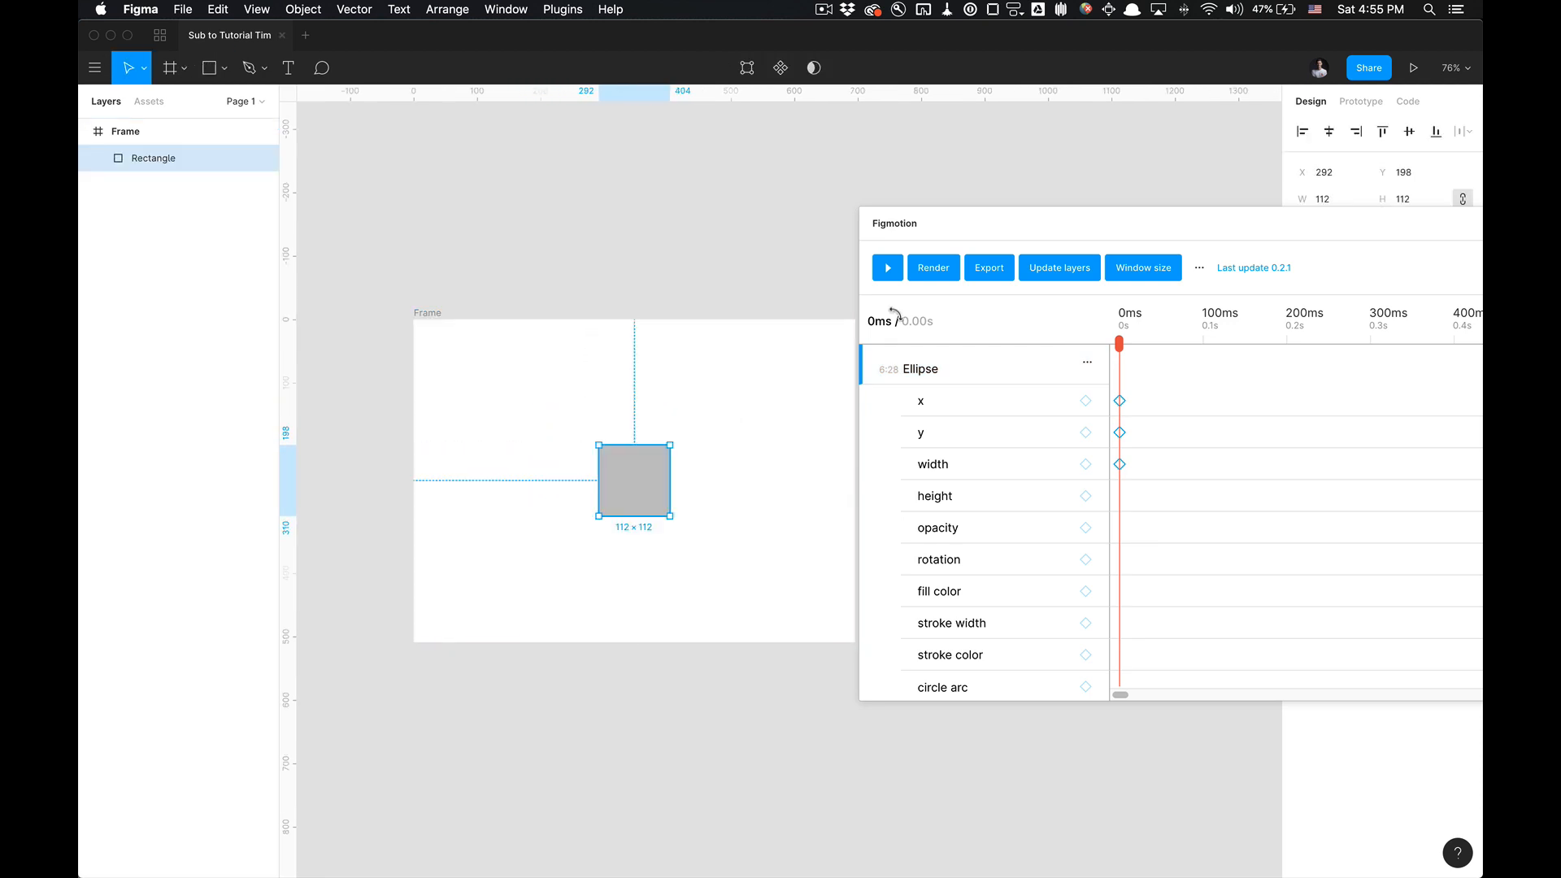
- Apply the light blue colour style to the square's fill and move the Figmotion window back beside the frame
drag(1082, 236, 911, 625)
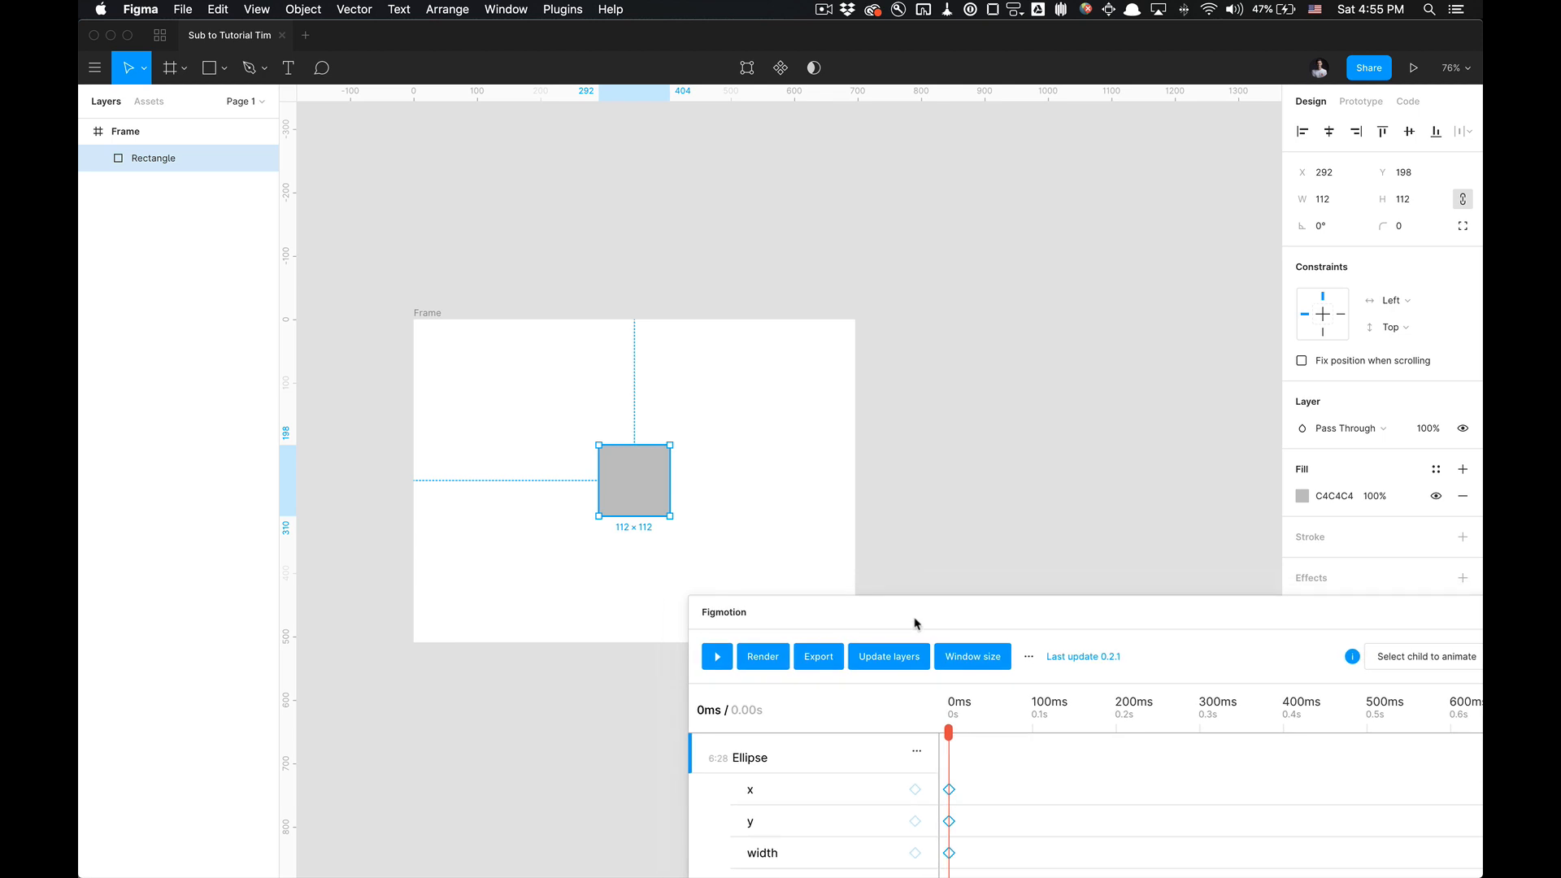
click(1437, 469)
drag(1264, 622, 1425, 240)
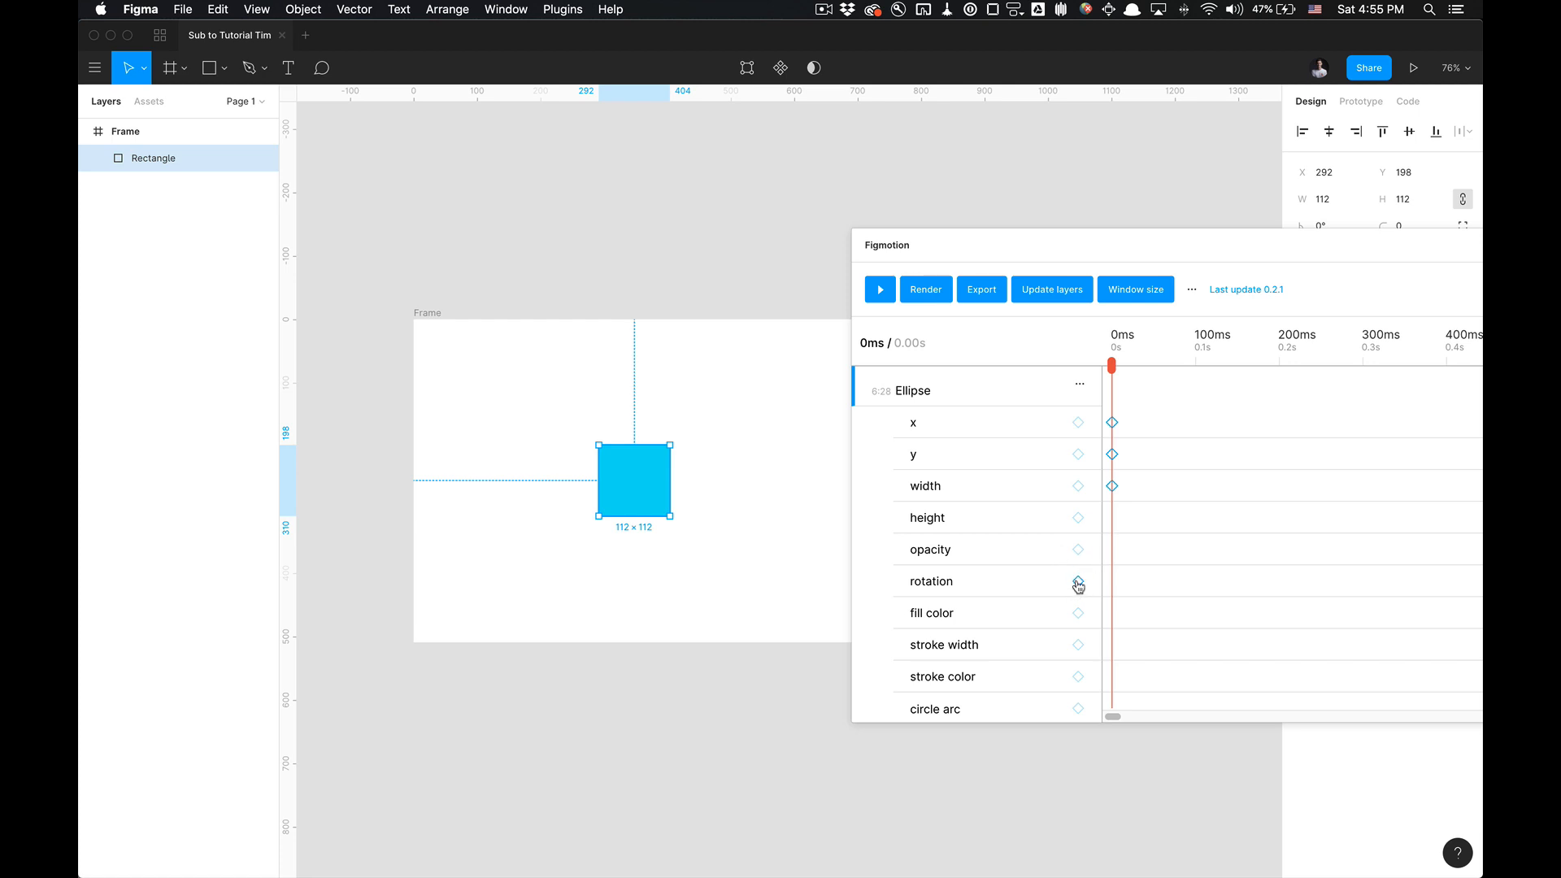
- Update Figmotion's layers to load the rectangle in place of the deleted ellipse
key(super+z)
key(super+z)
key(super+z)
click(1047, 294)
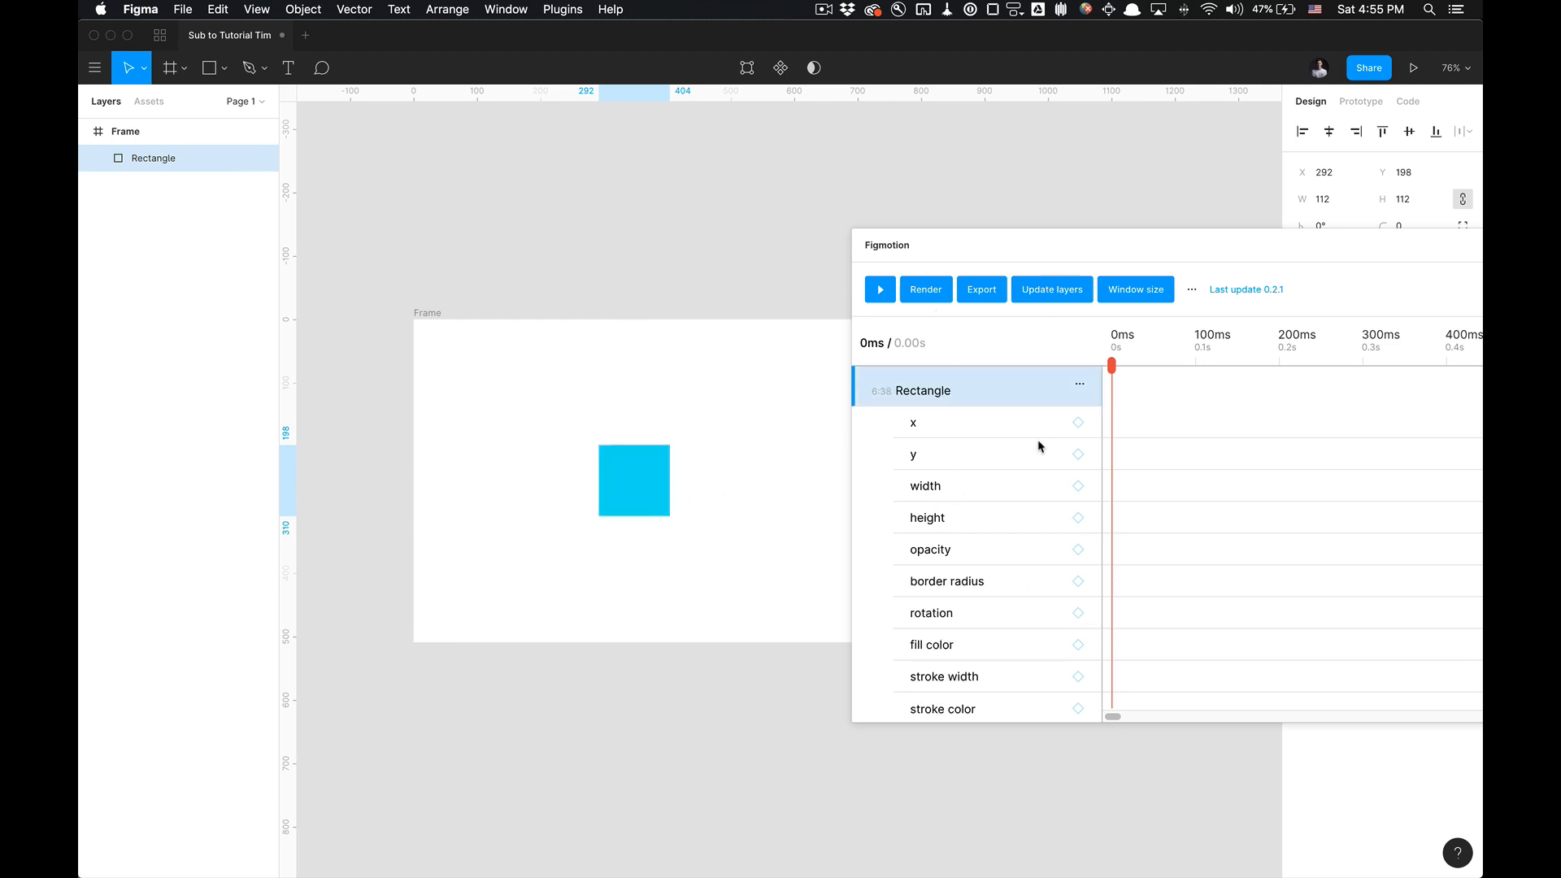
- Add x, y, width, opacity and rotation keyframes for the rectangle at 0 ms
click(1079, 422)
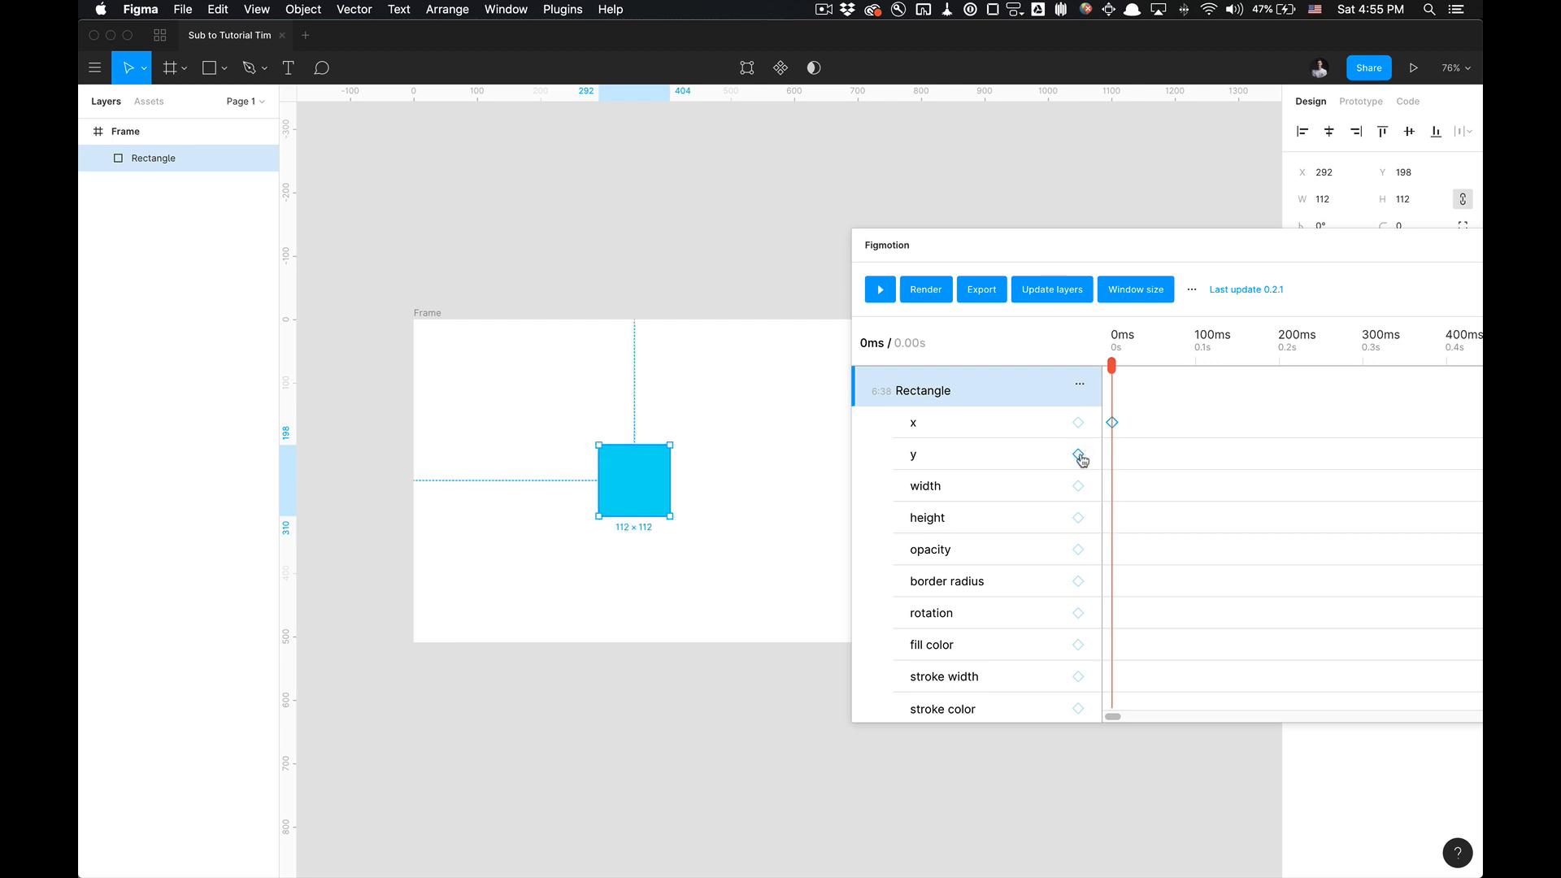
click(1079, 454)
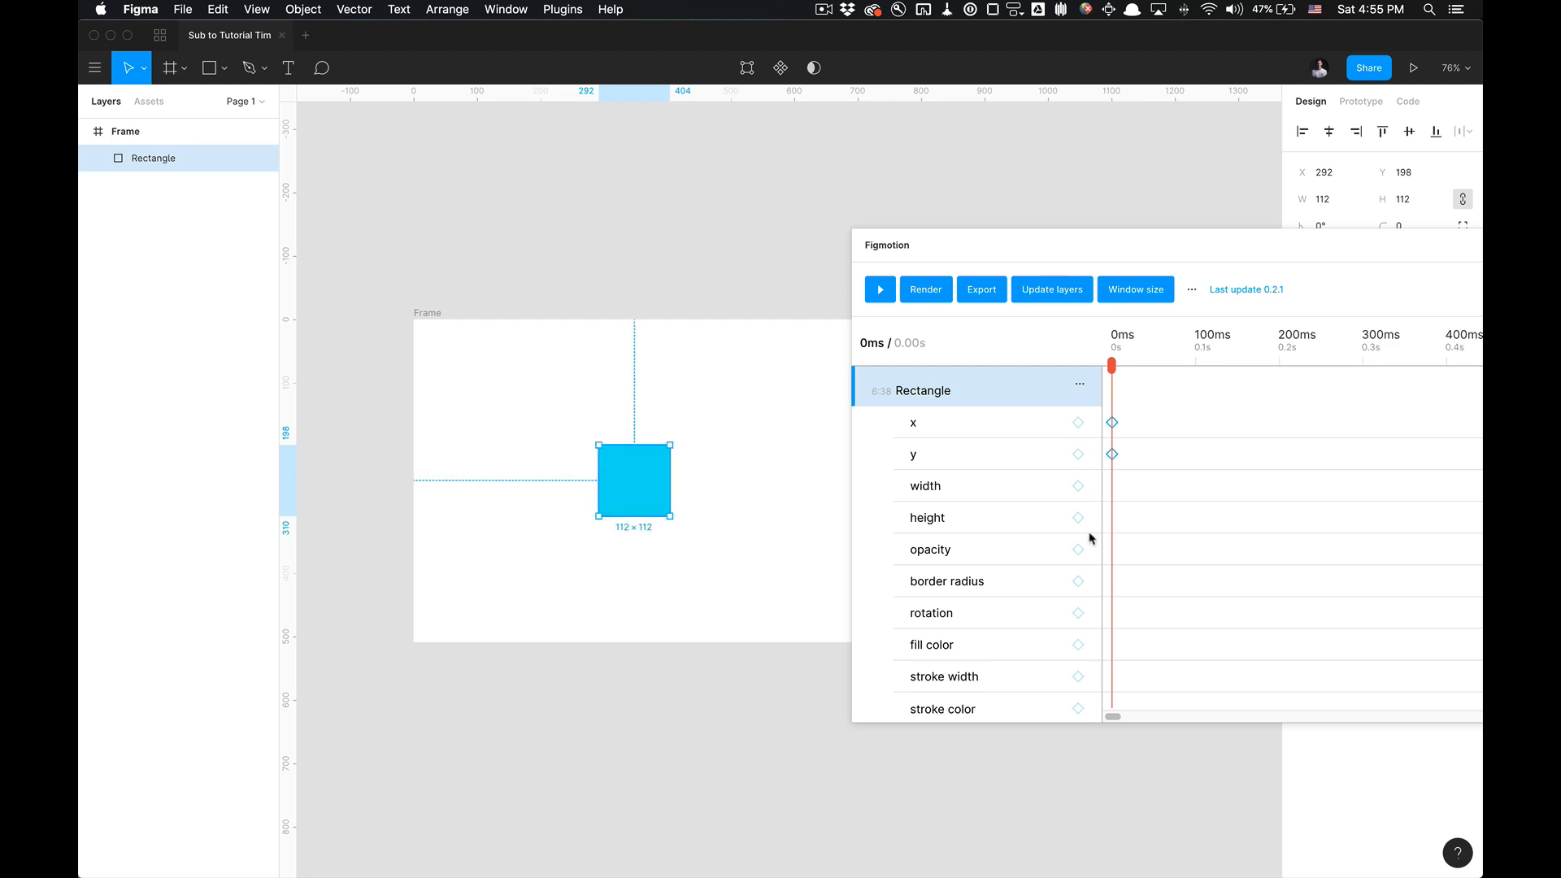
click(1078, 487)
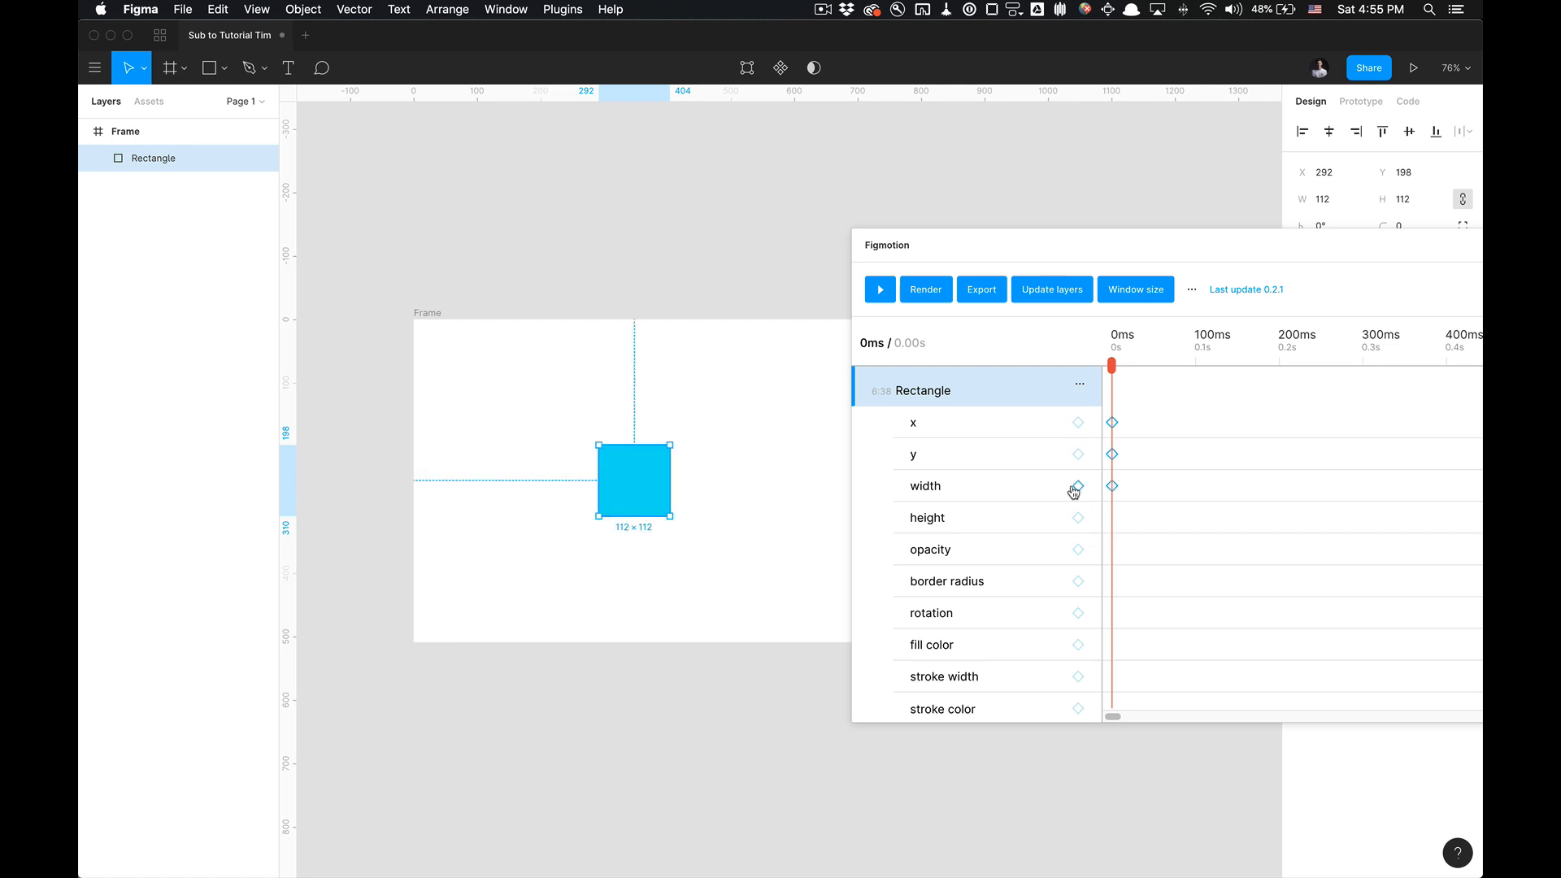
click(1080, 550)
click(1078, 614)
- At 202 ms on the timeline, move the rectangle straight up to Y 49 and keyframe its x and y
drag(1112, 373, 1281, 384)
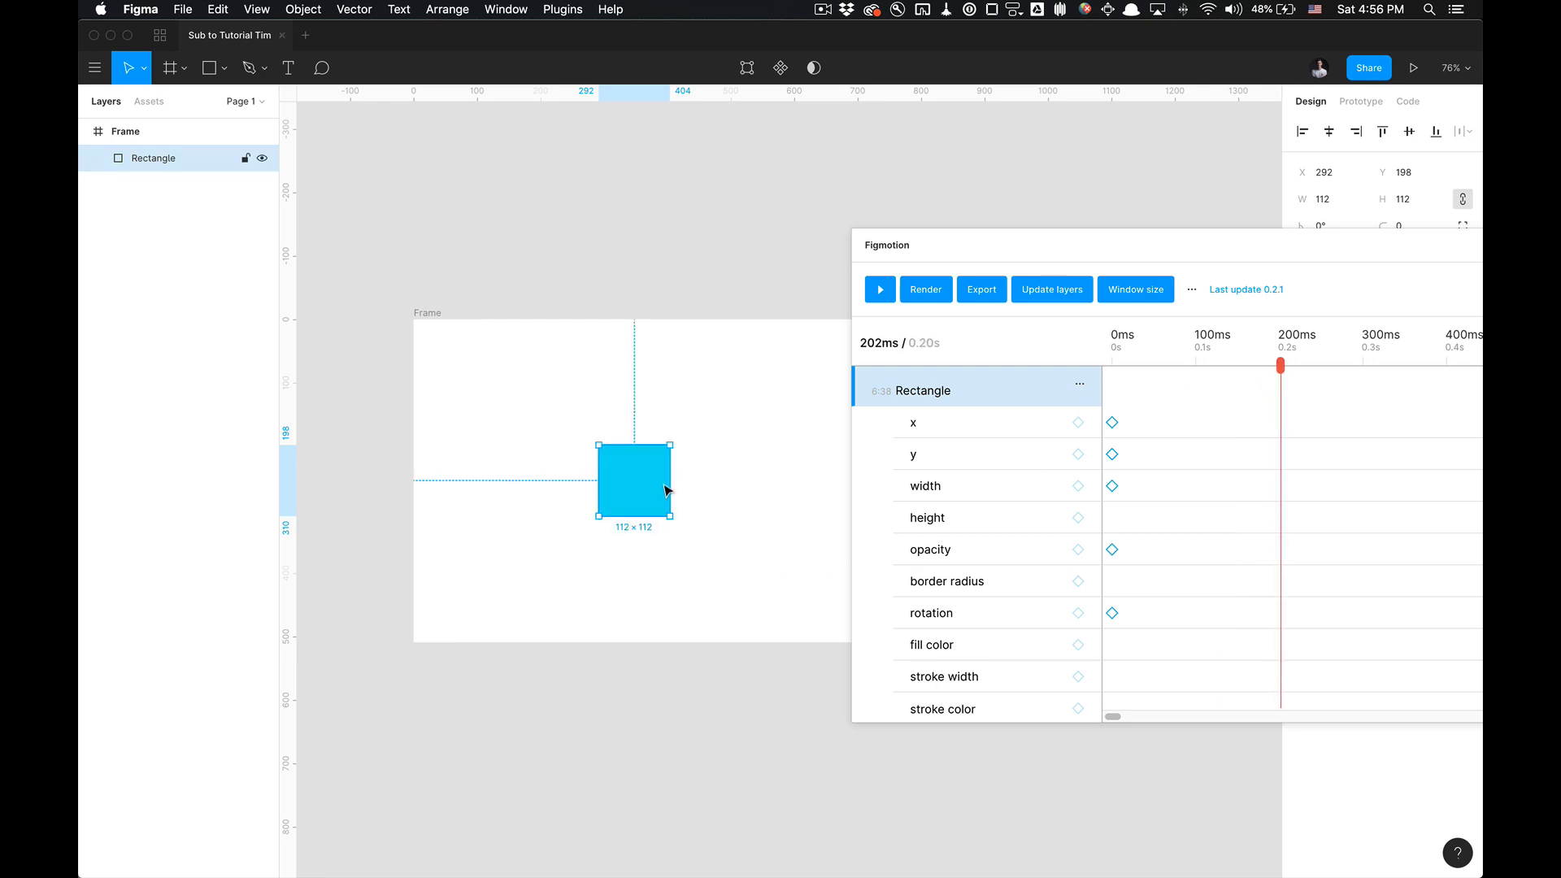
drag(665, 488, 658, 394)
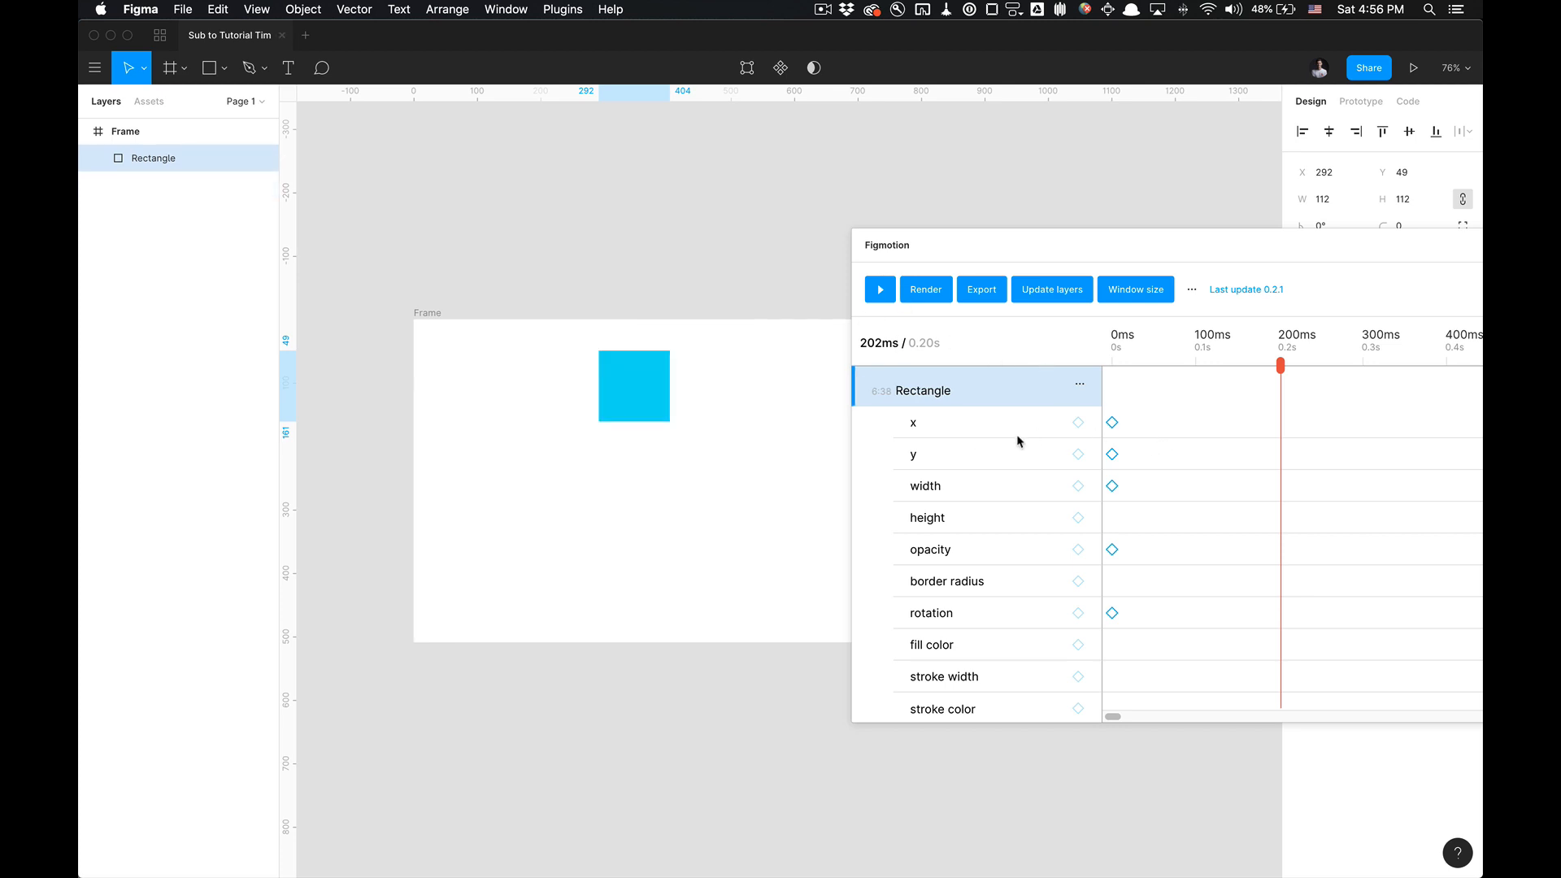
click(1078, 423)
click(1079, 457)
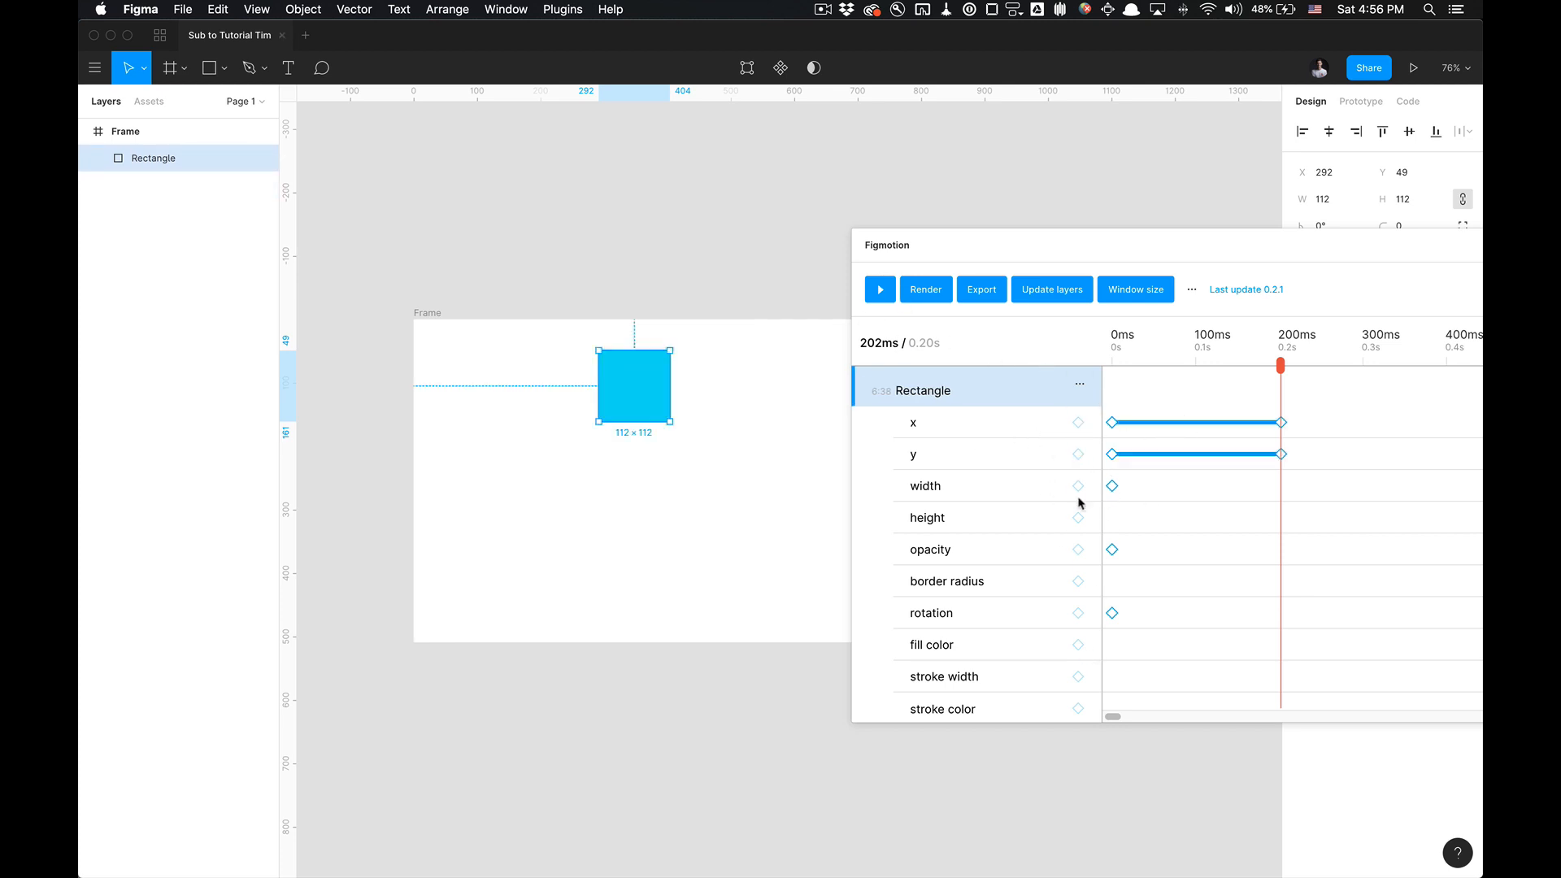
- Add width, opacity and rotation keyframes for the rectangle at 202 ms
click(1079, 488)
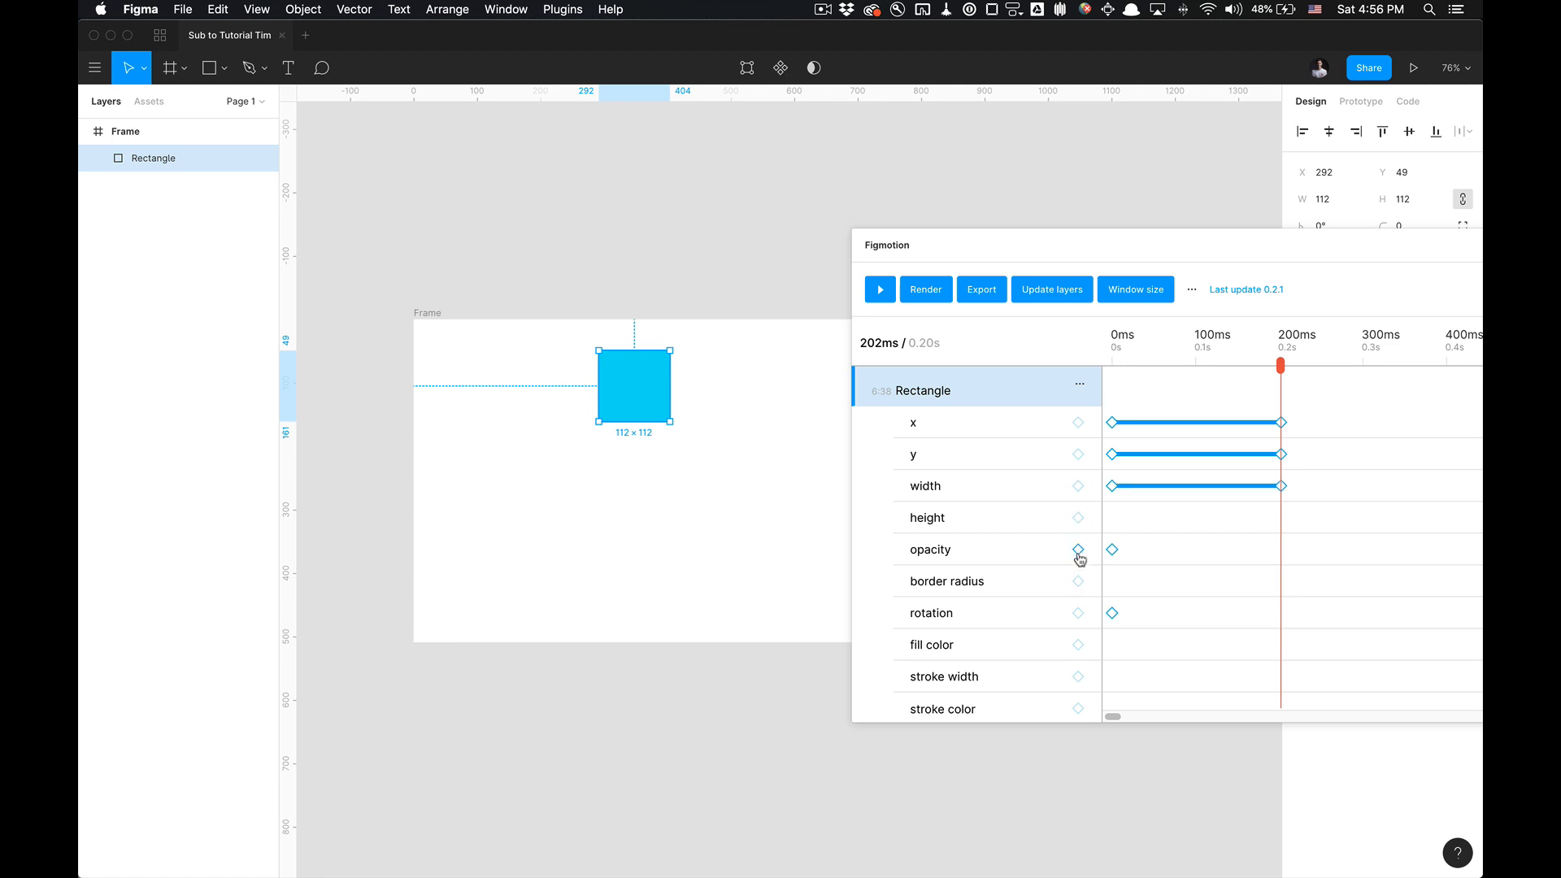
click(1078, 550)
click(1078, 613)
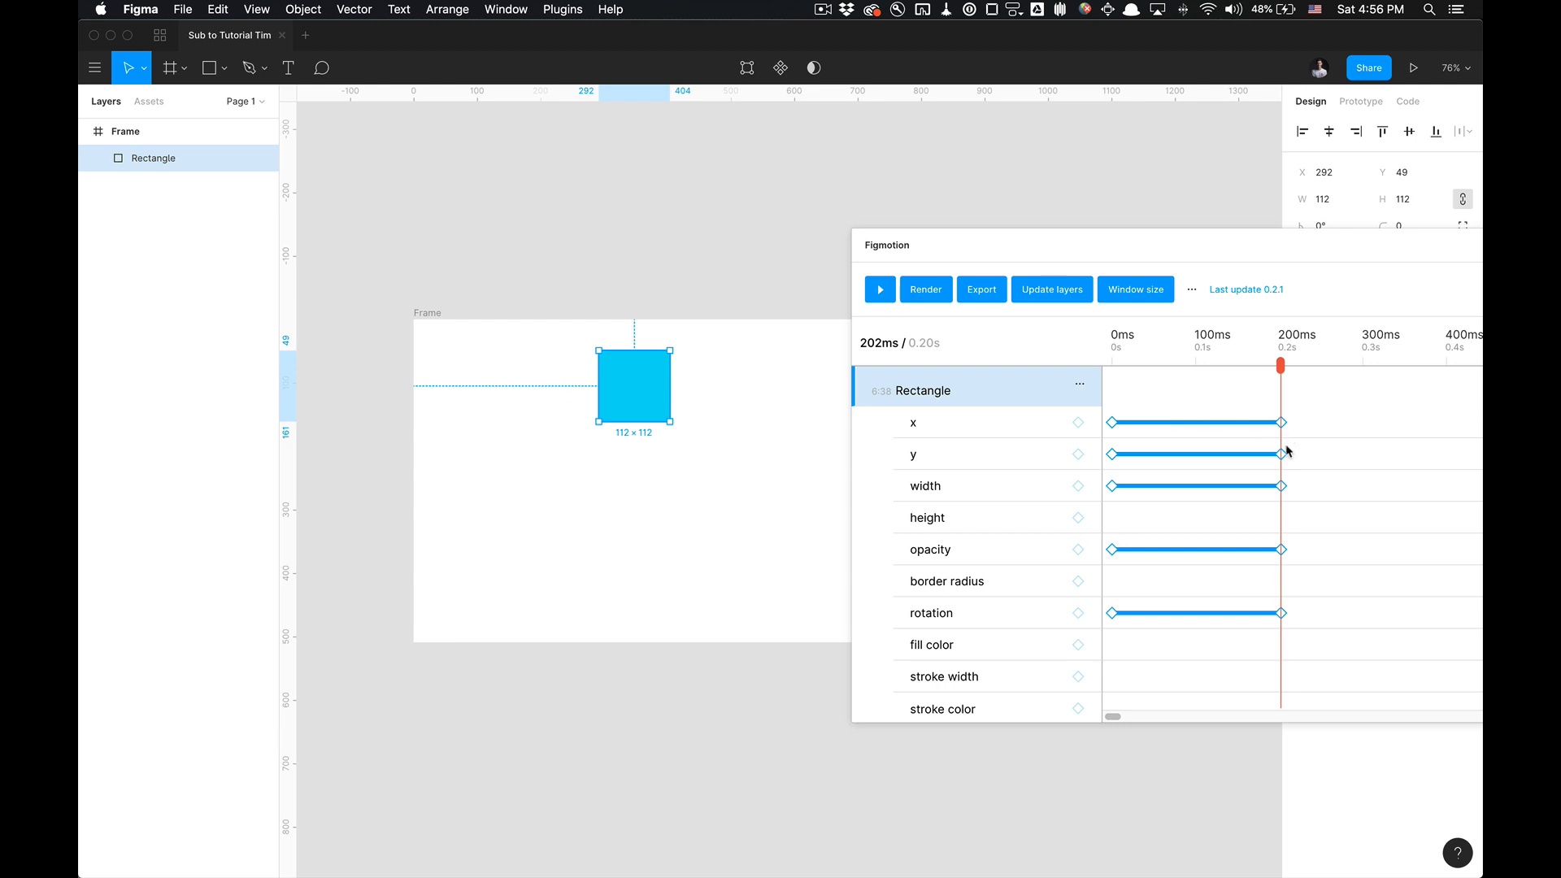
- Set the rectangle's width keyframe at 202 ms to 200, keeping the centre anchor and linear easing
click(1282, 485)
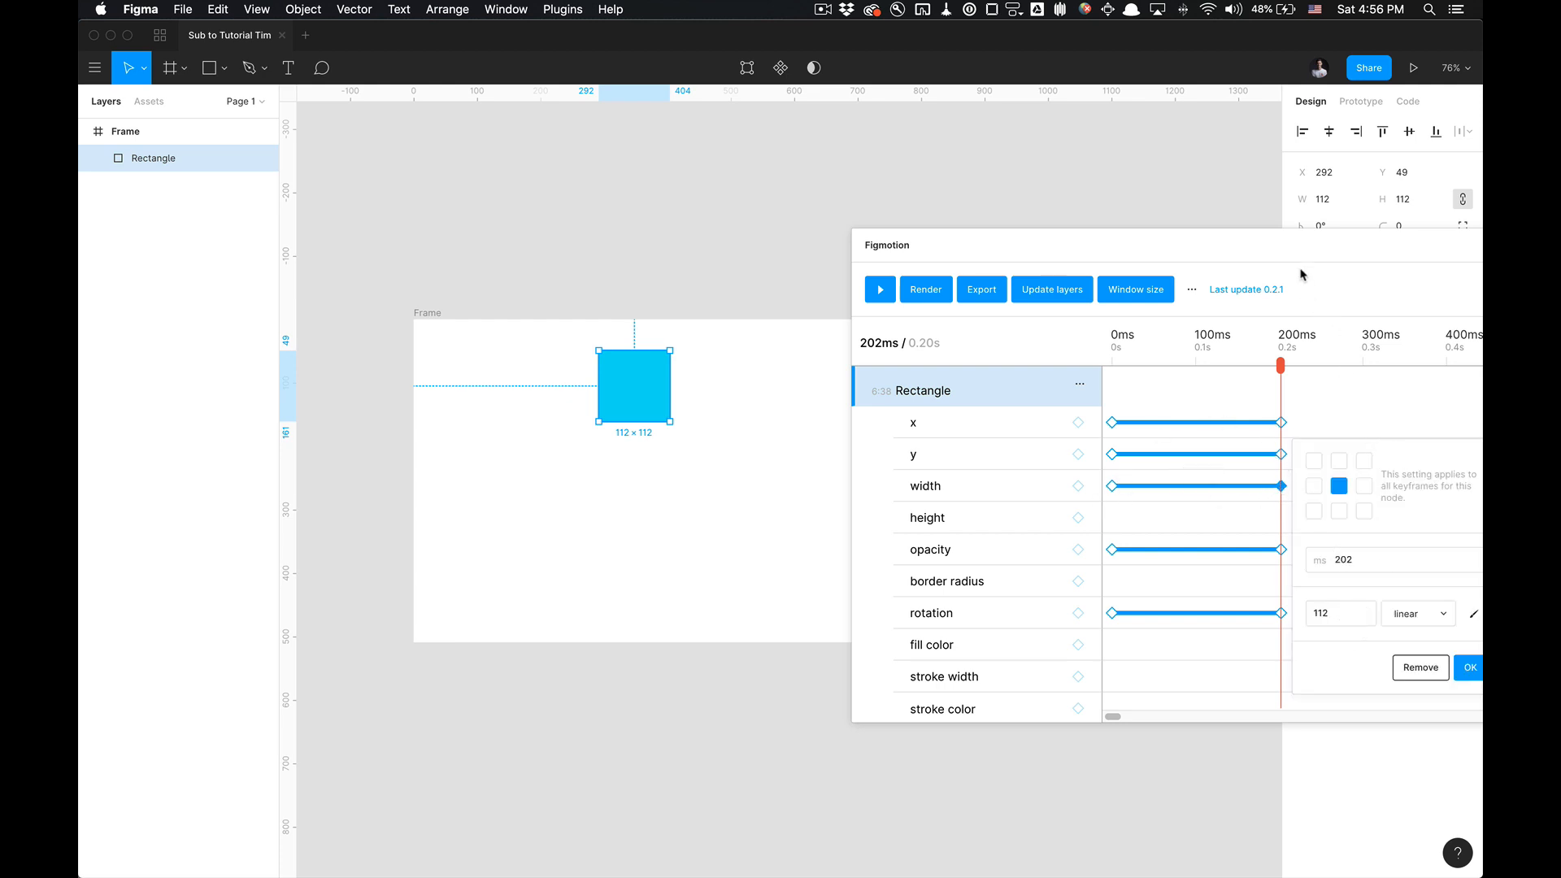
drag(1298, 248, 1221, 173)
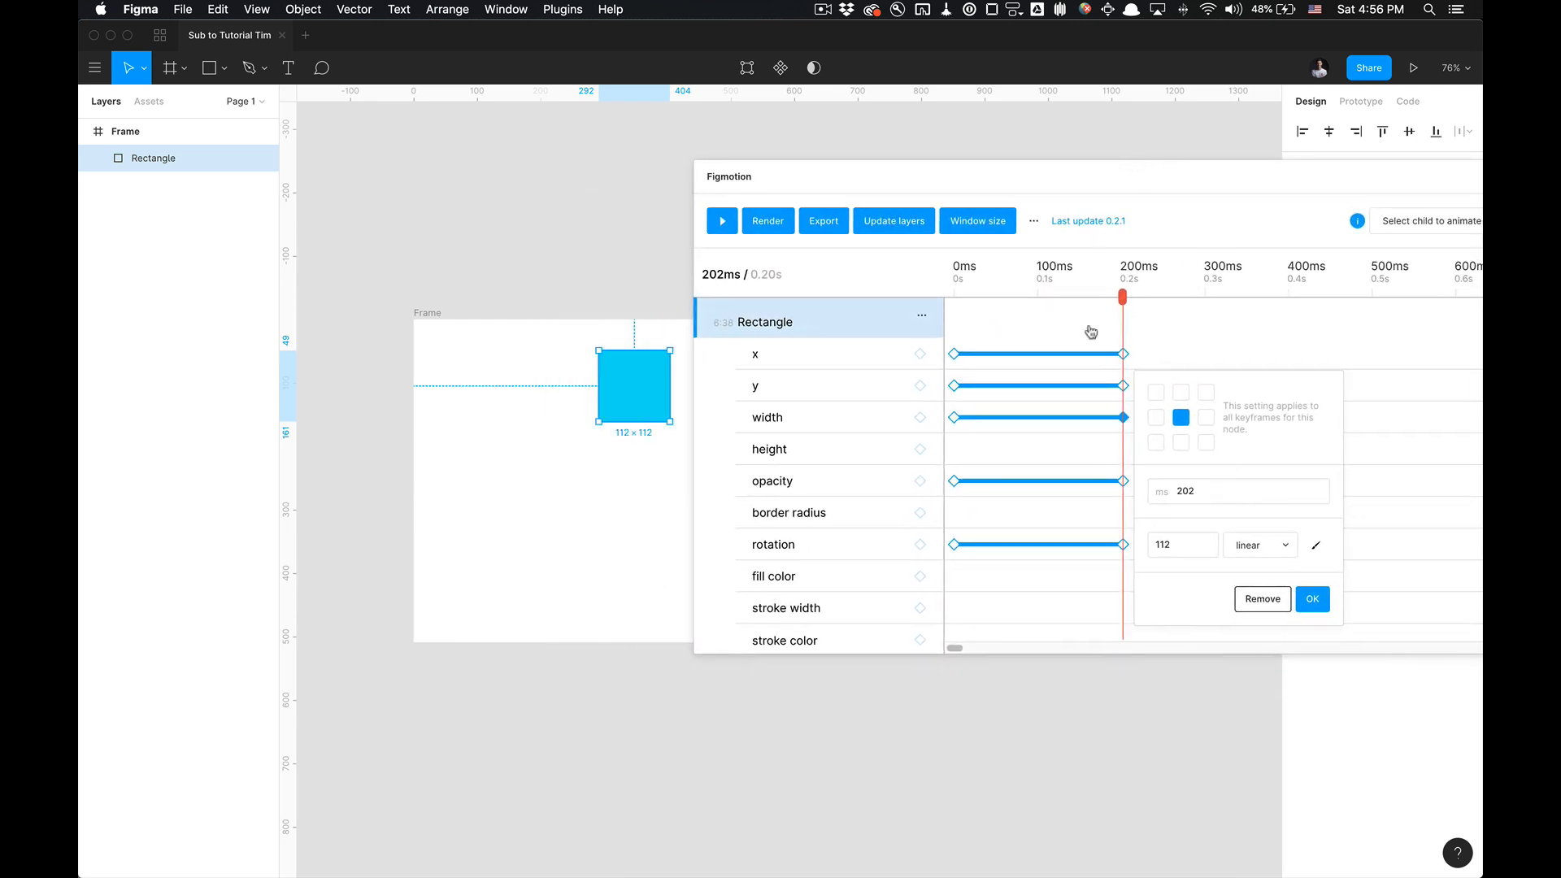
click(1187, 546)
drag(1176, 547, 1153, 545)
drag(1224, 194, 1301, 264)
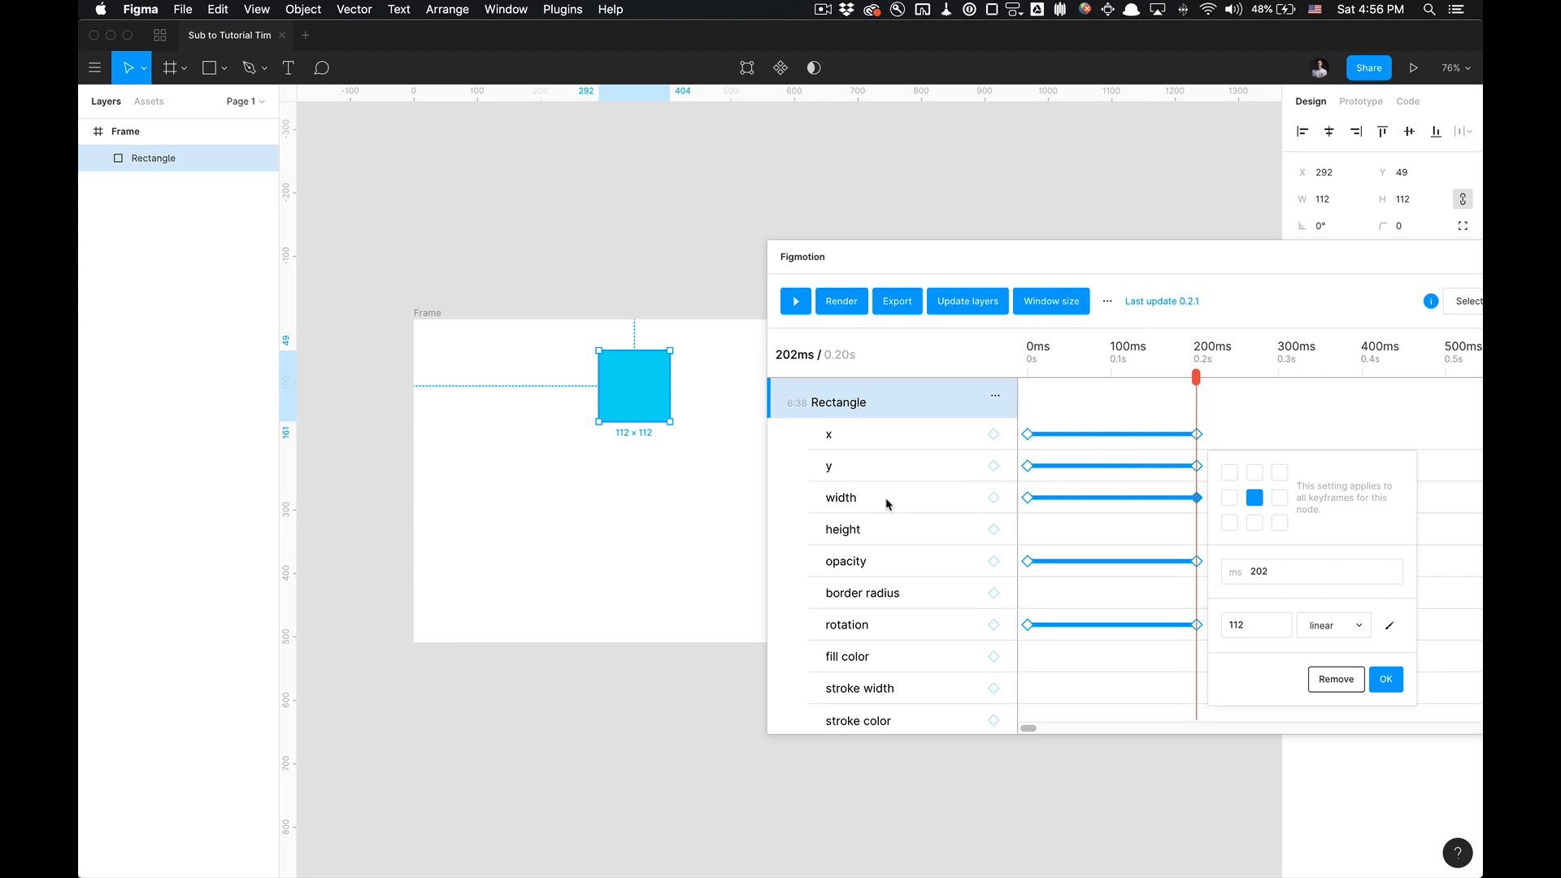
click(1227, 626)
double_click(1250, 628)
key(super+Tab)
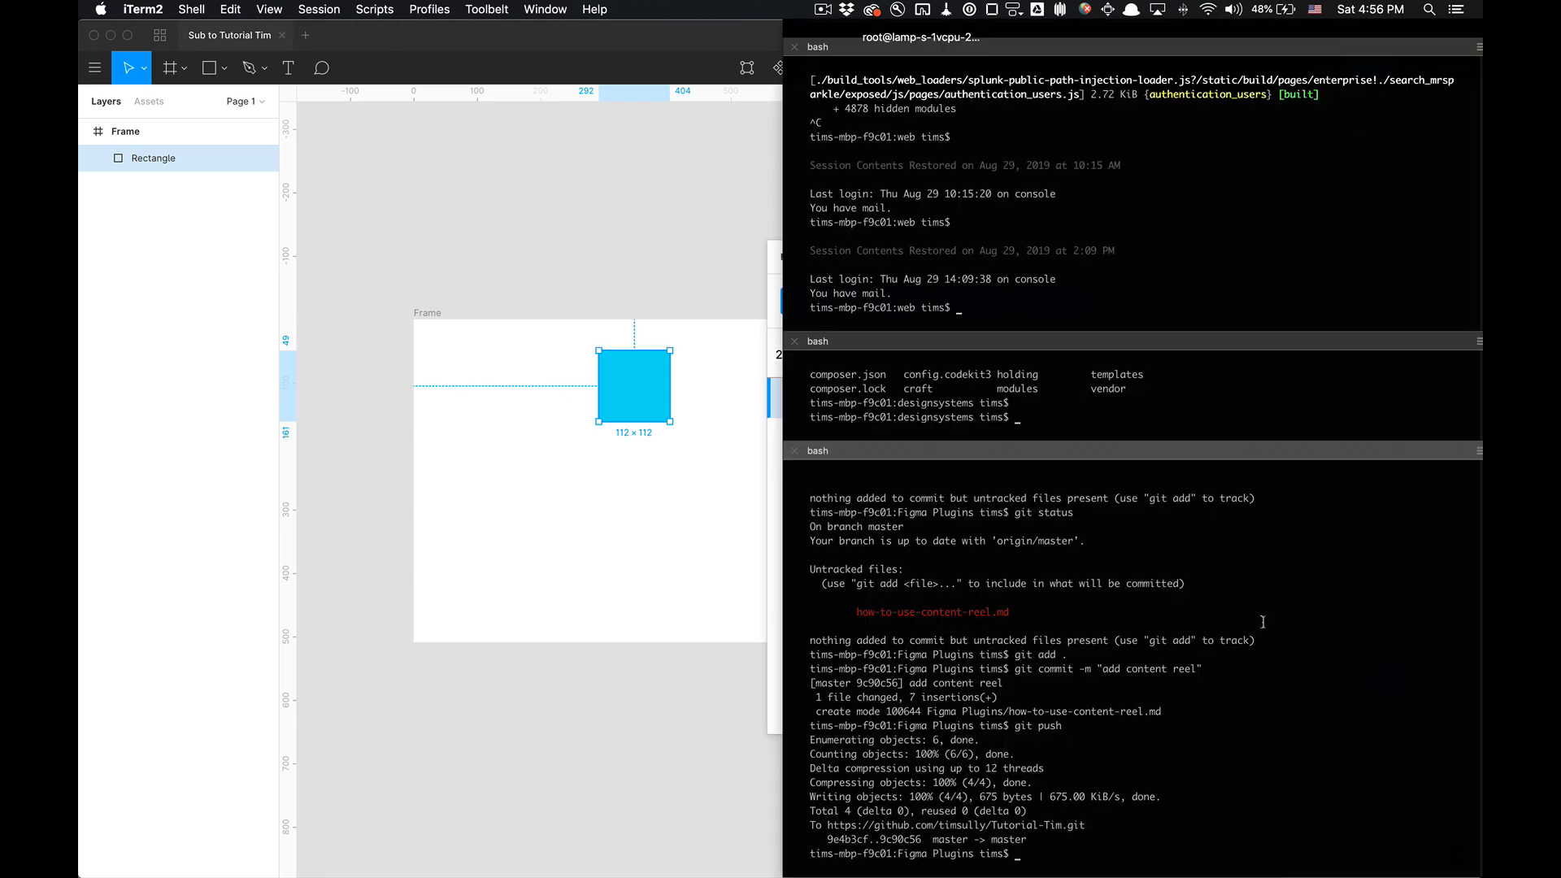
key(super+Tab)
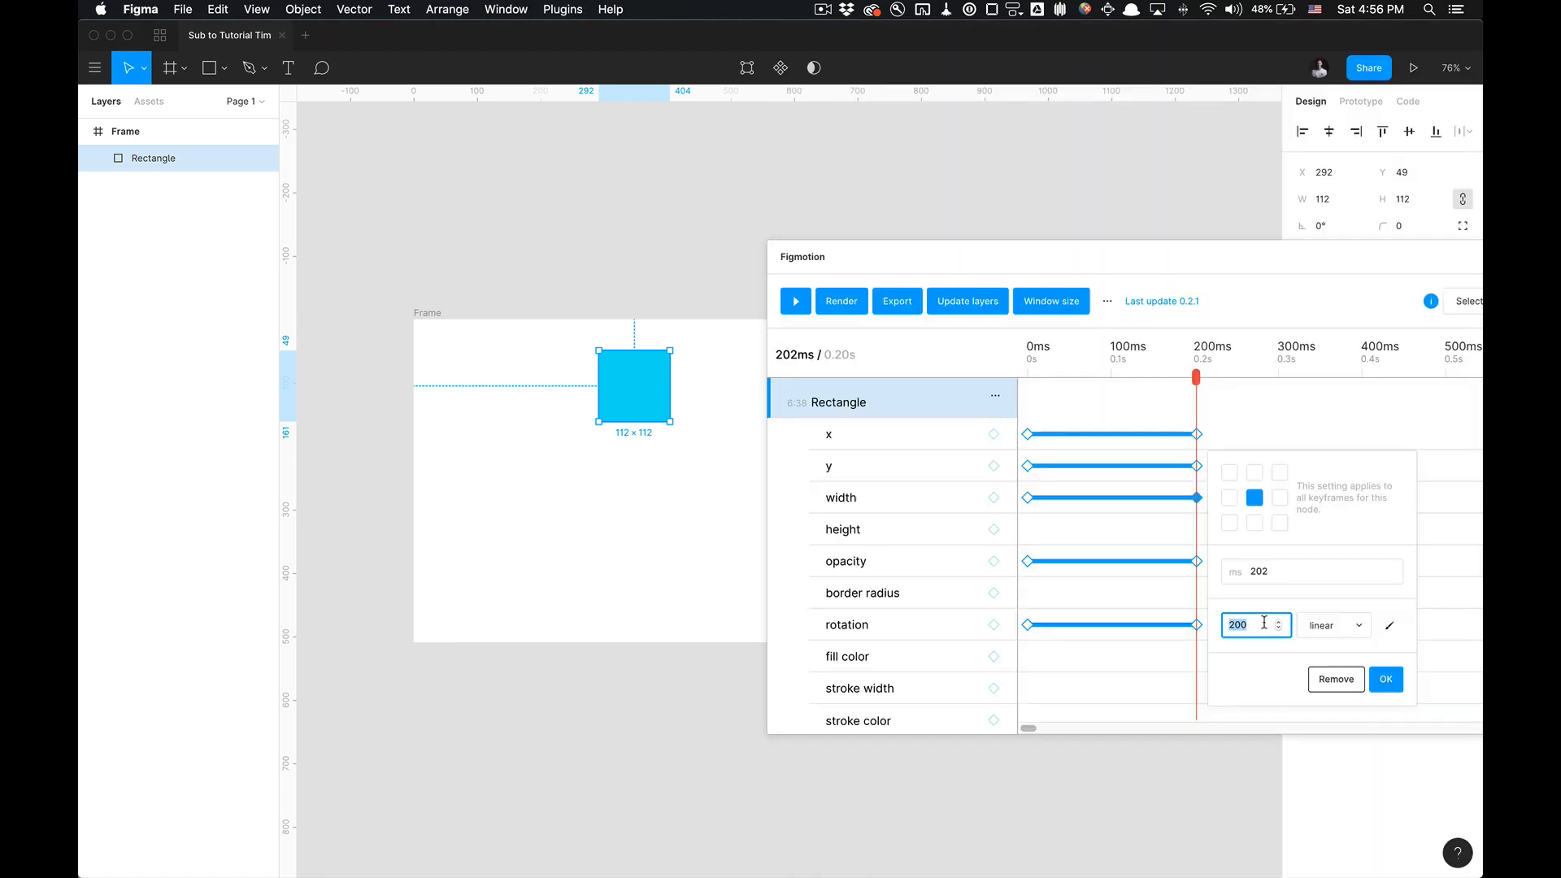
click(1258, 626)
click(1386, 677)
click(637, 418)
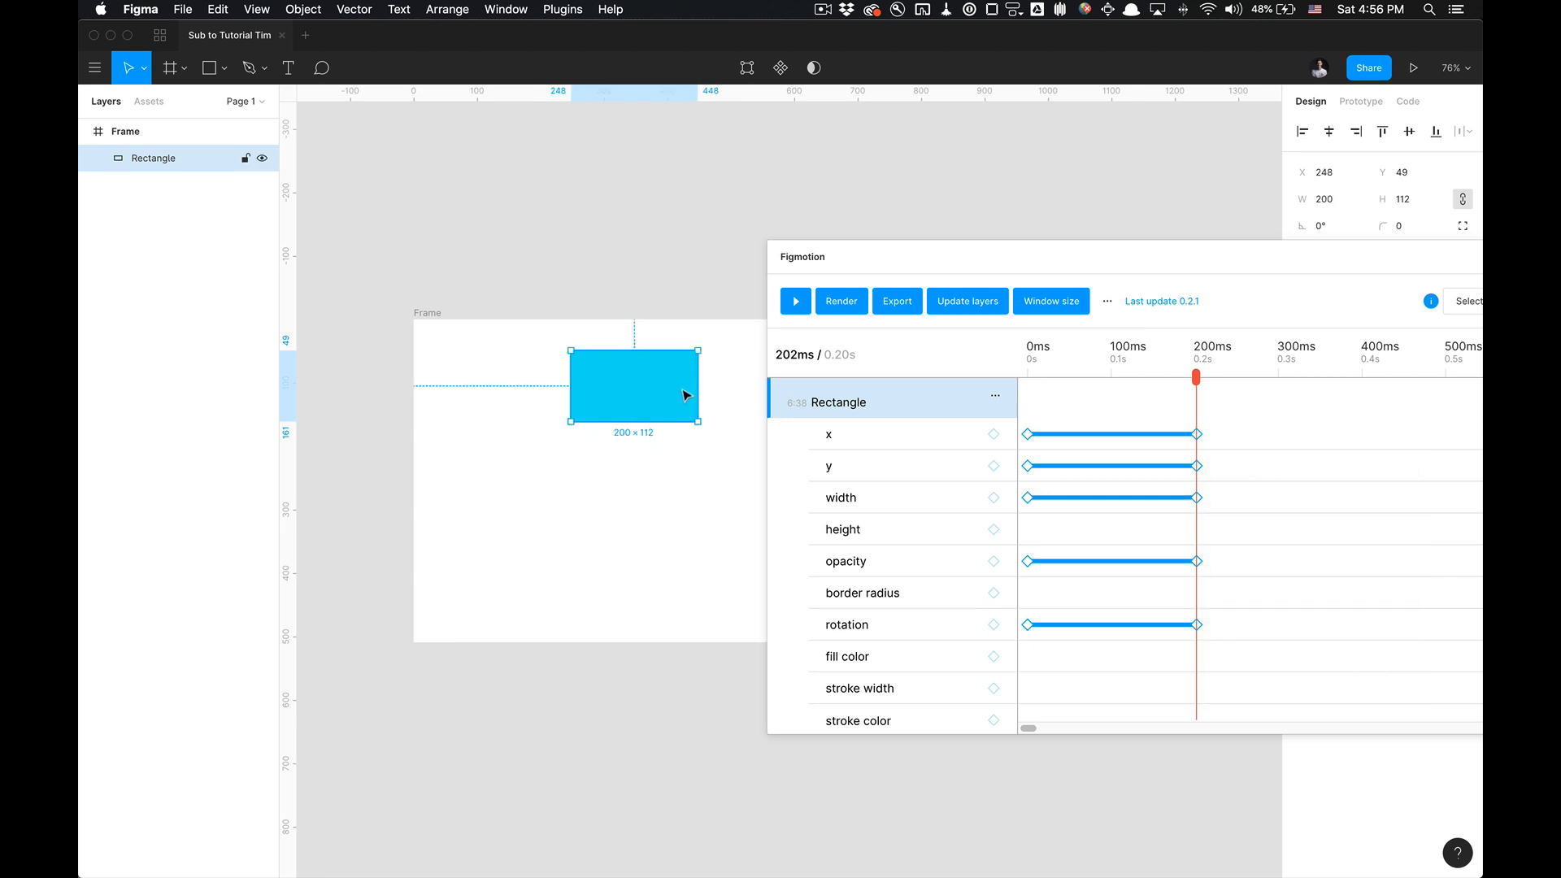
- Add a height keyframe for the rectangle at 0 ms and return the playhead to 202 ms
click(1197, 501)
click(1174, 519)
click(1021, 370)
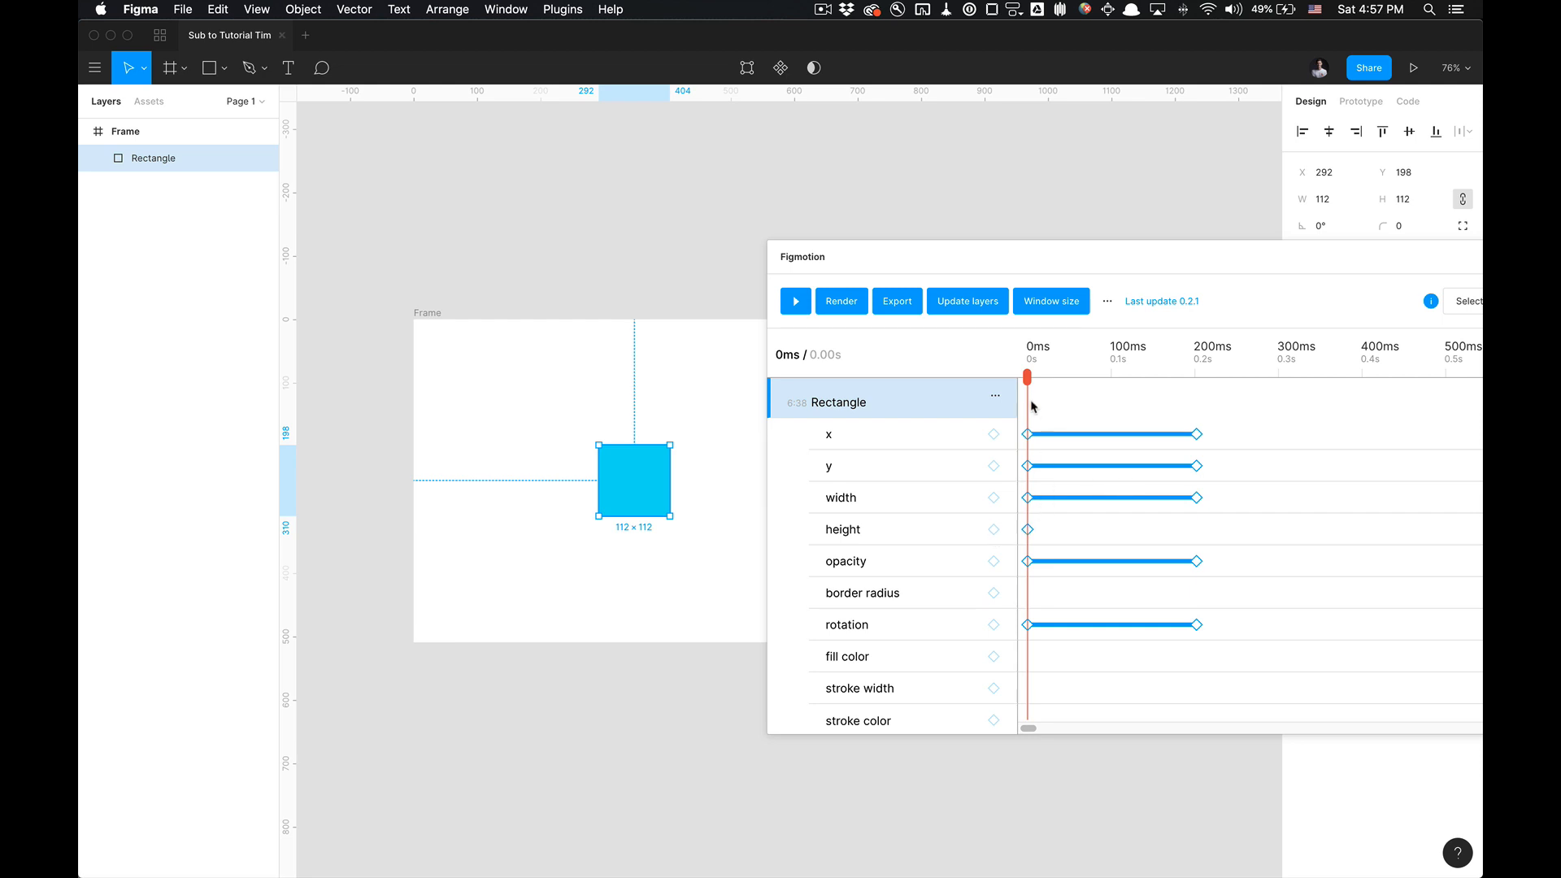
drag(1029, 383, 1198, 401)
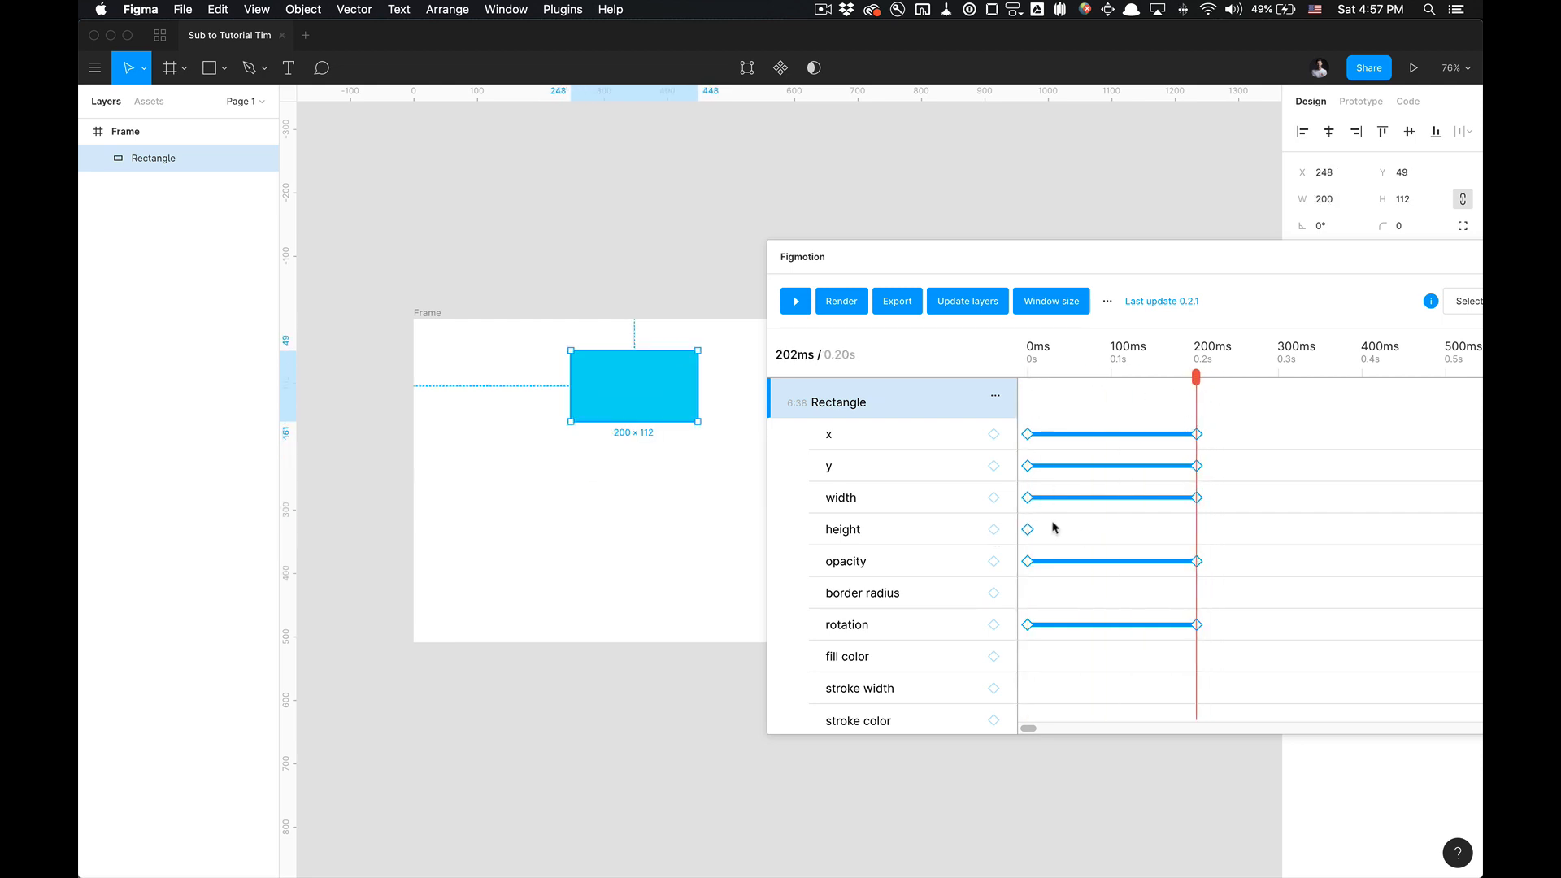
- Add a height keyframe for the rectangle at 202 ms and set its value to 64
click(994, 529)
click(1196, 531)
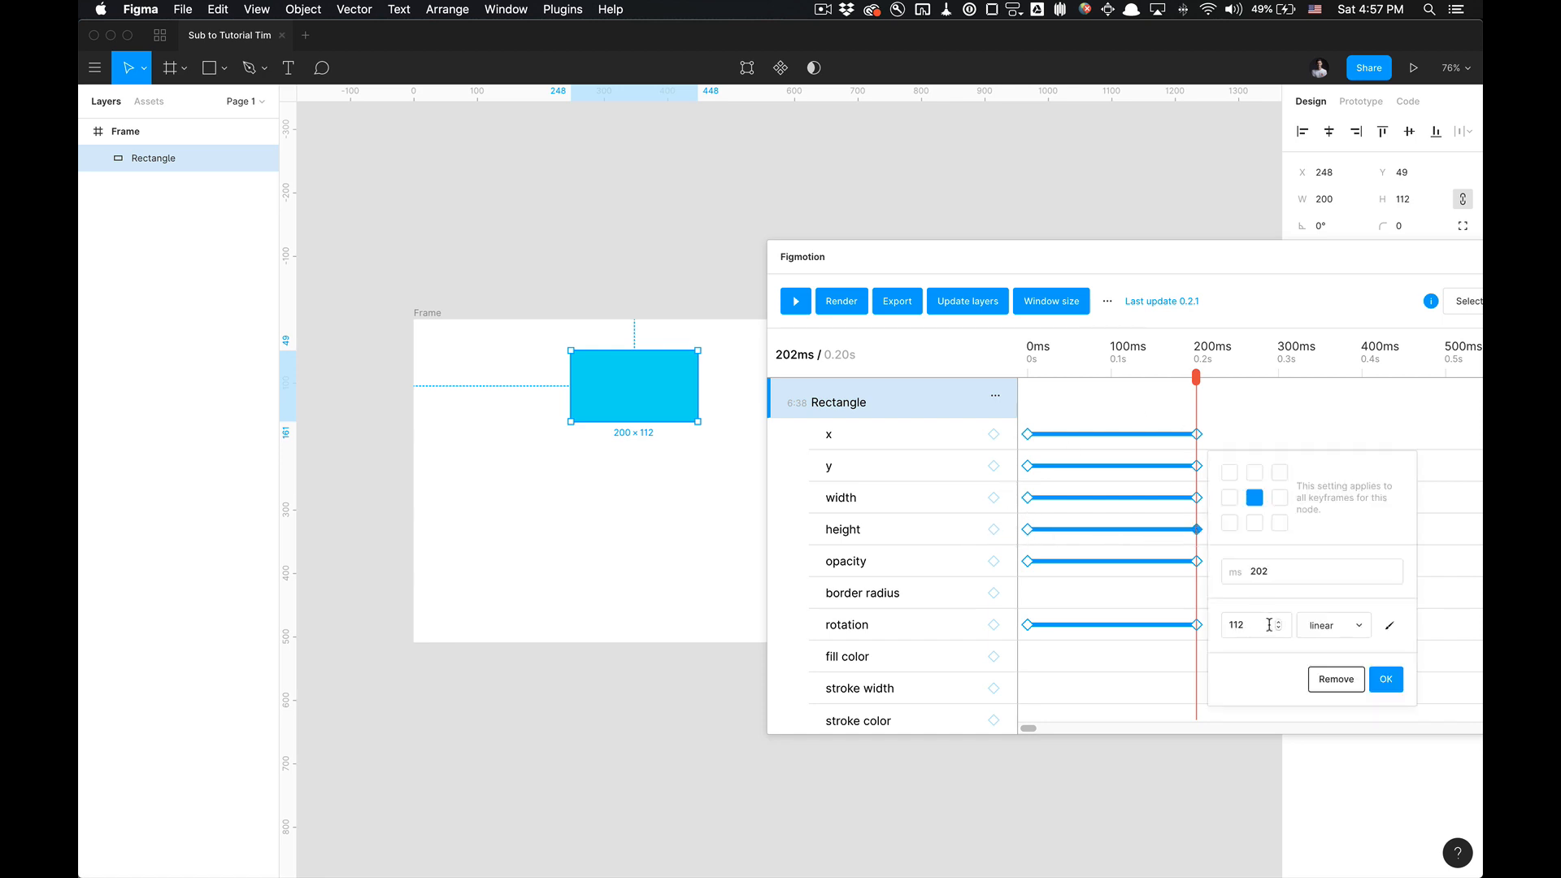
click(1228, 626)
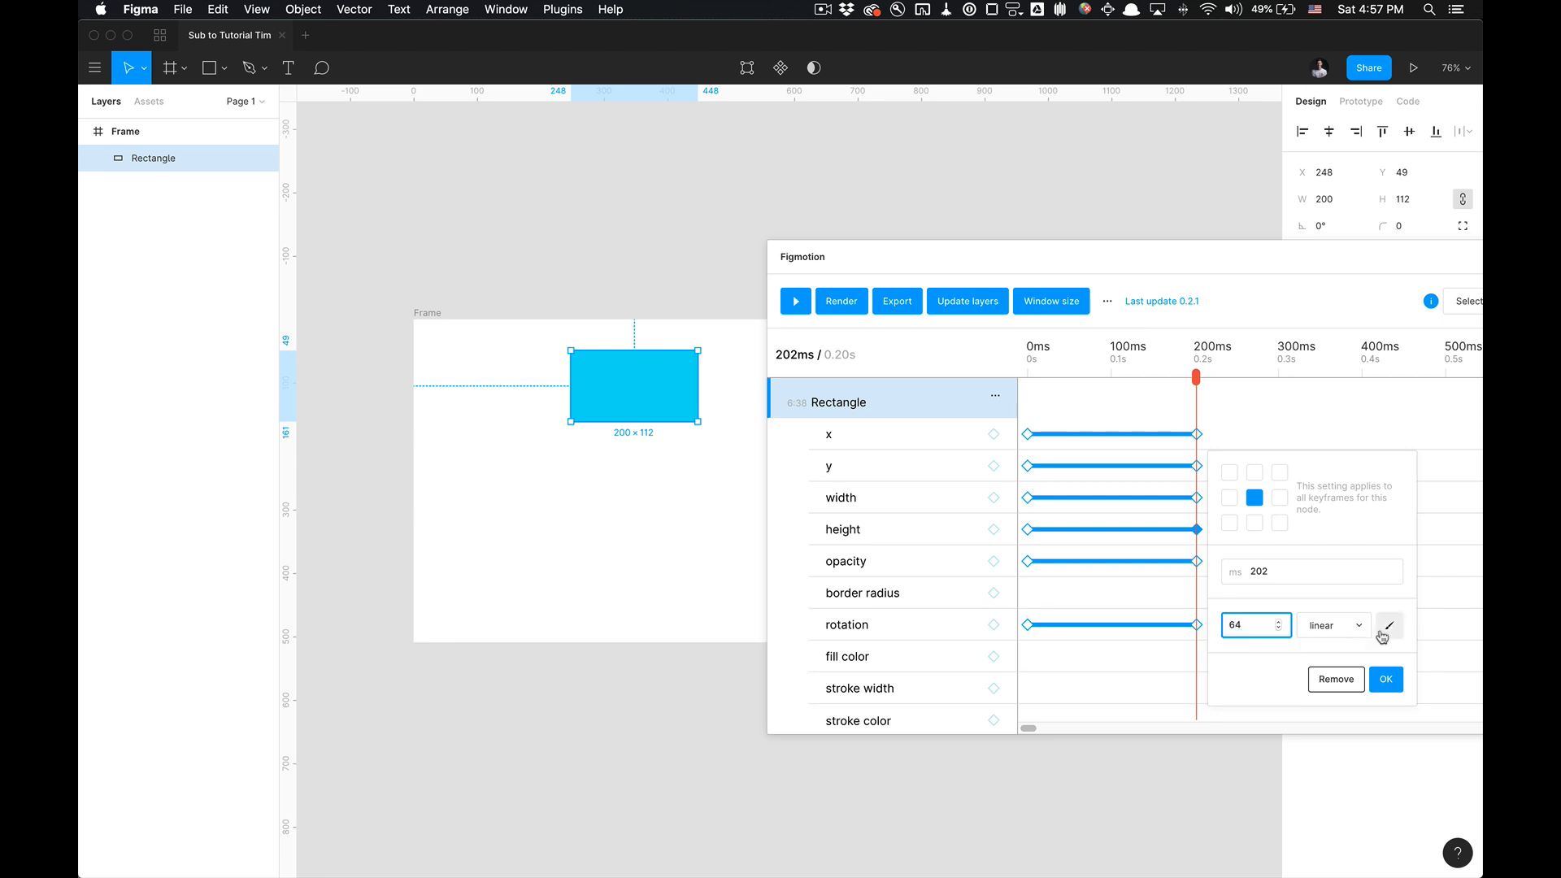
click(1390, 631)
click(1230, 625)
key(super+a)
click(1380, 655)
click(1389, 680)
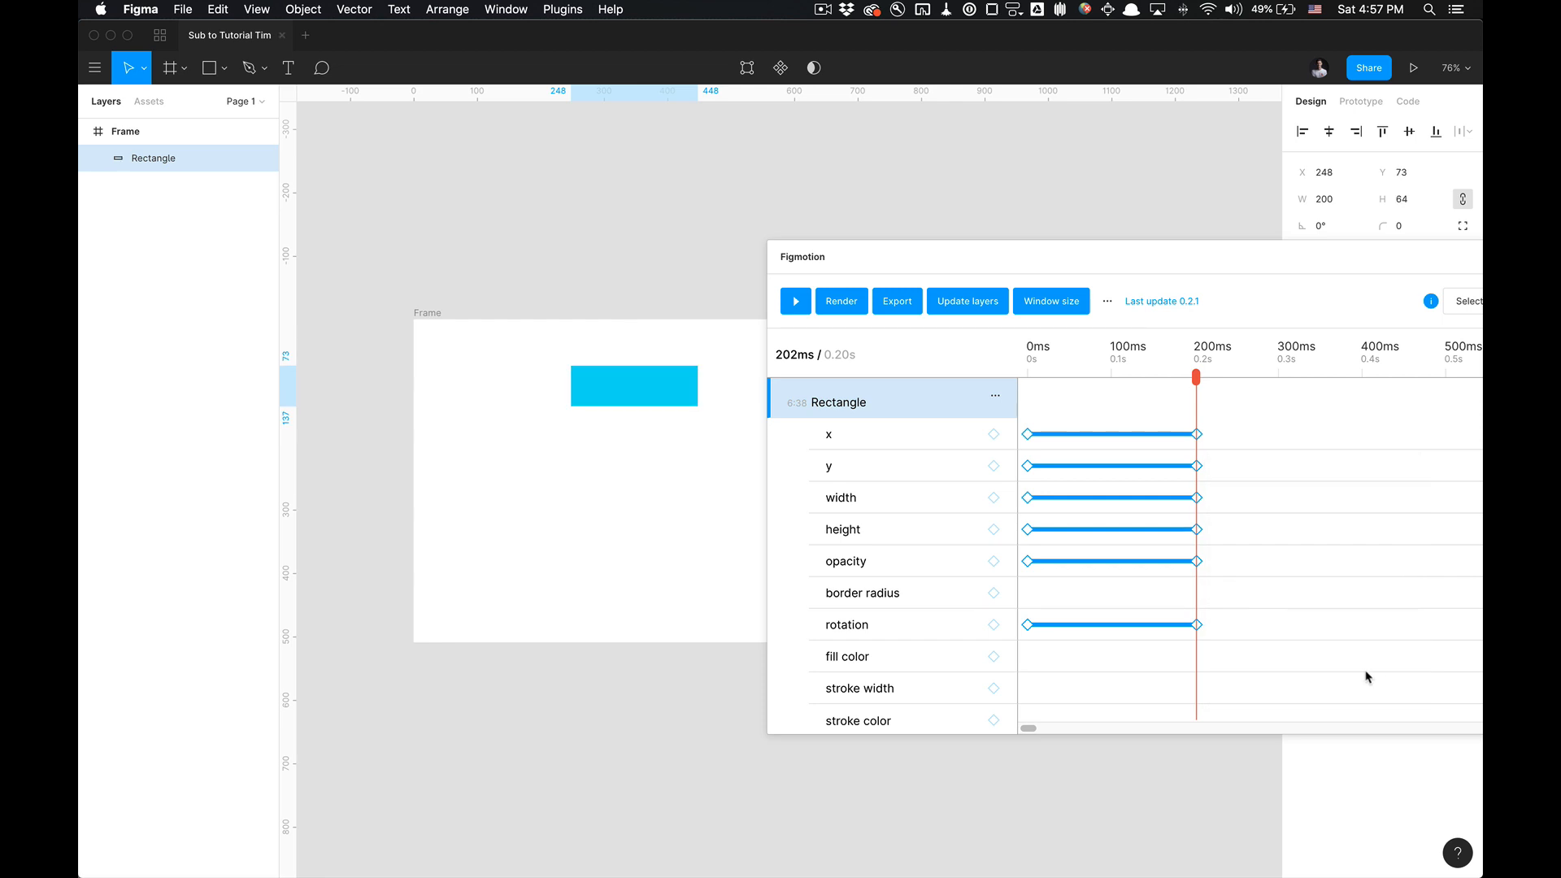
- Set the rectangle's rotation keyframe at 202 ms to 45
mouse_move(1081, 367)
mouse_down()
mouse_move(1012, 365)
mouse_move(1213, 370)
mouse_move(1023, 383)
mouse_move(1187, 388)
mouse_move(1008, 395)
mouse_move(1220, 407)
mouse_move(1018, 396)
mouse_move(1101, 404)
mouse_move(1163, 380)
mouse_move(1238, 411)
mouse_move(1003, 394)
mouse_move(1240, 402)
mouse_move(1023, 394)
mouse_move(1202, 376)
mouse_move(1014, 394)
mouse_move(1197, 424)
mouse_up()
click(1197, 624)
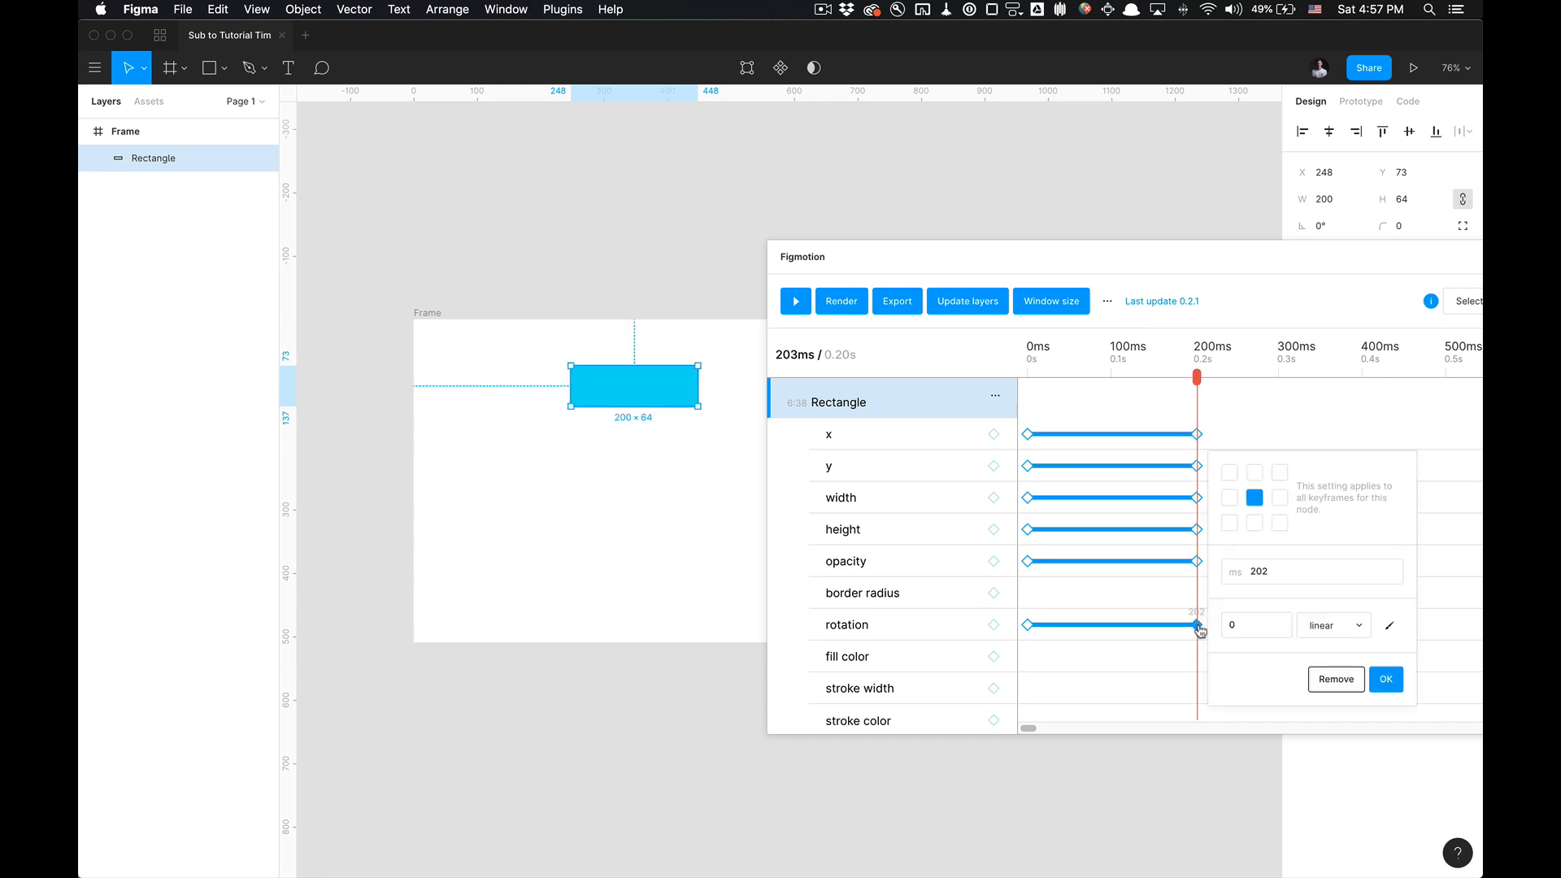
click(1258, 632)
click(1384, 680)
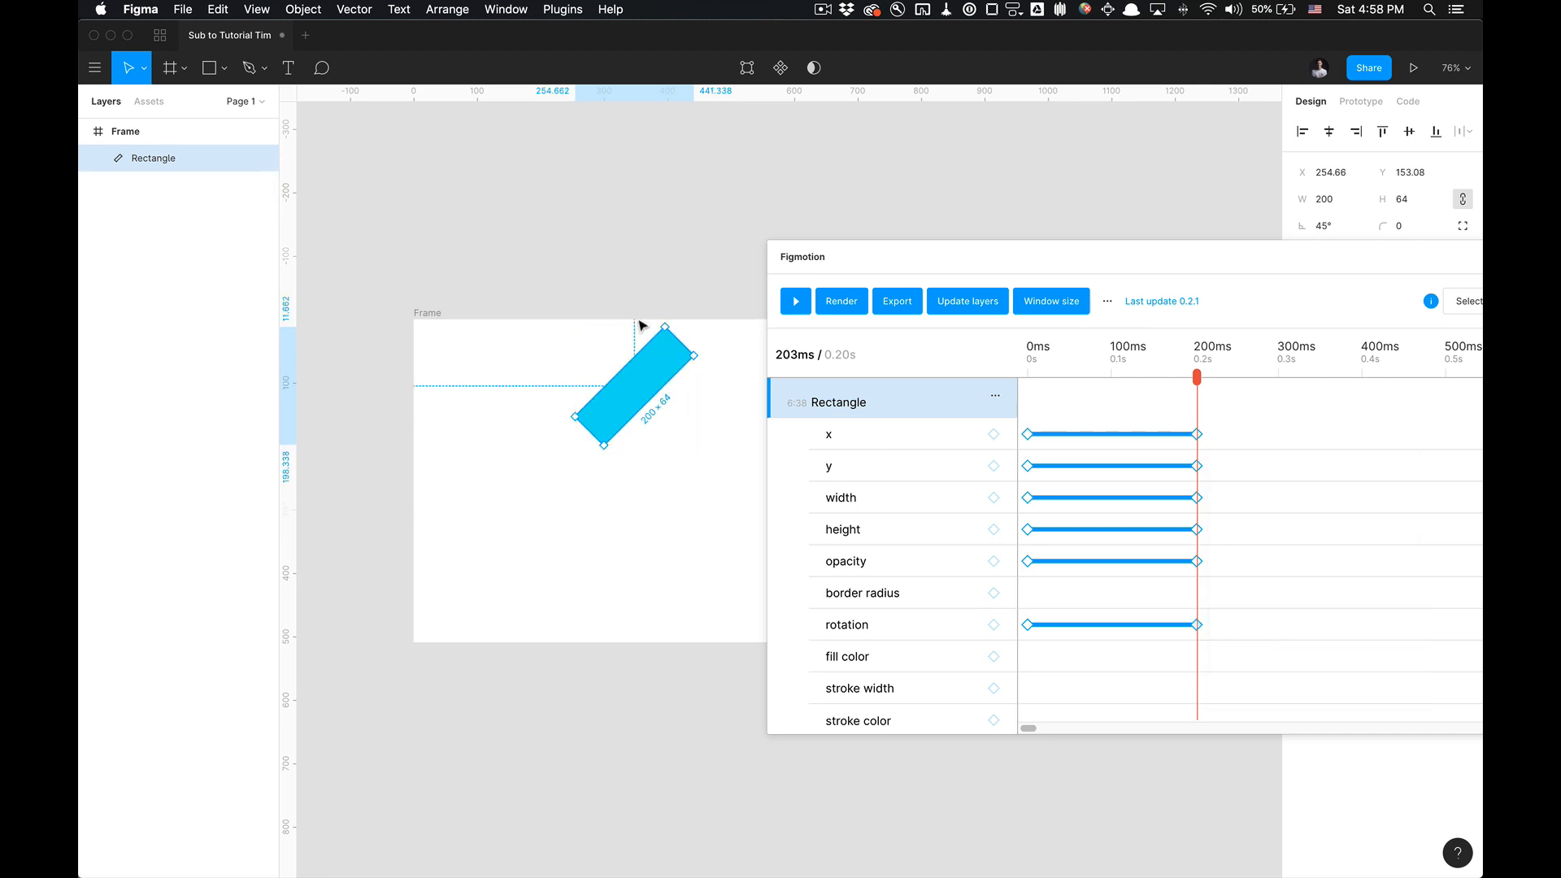
- Preview the rotation between 0 and 202 ms and set the rectangle's opacity keyframe at 202 ms to 0.5
drag(1105, 374, 958, 433)
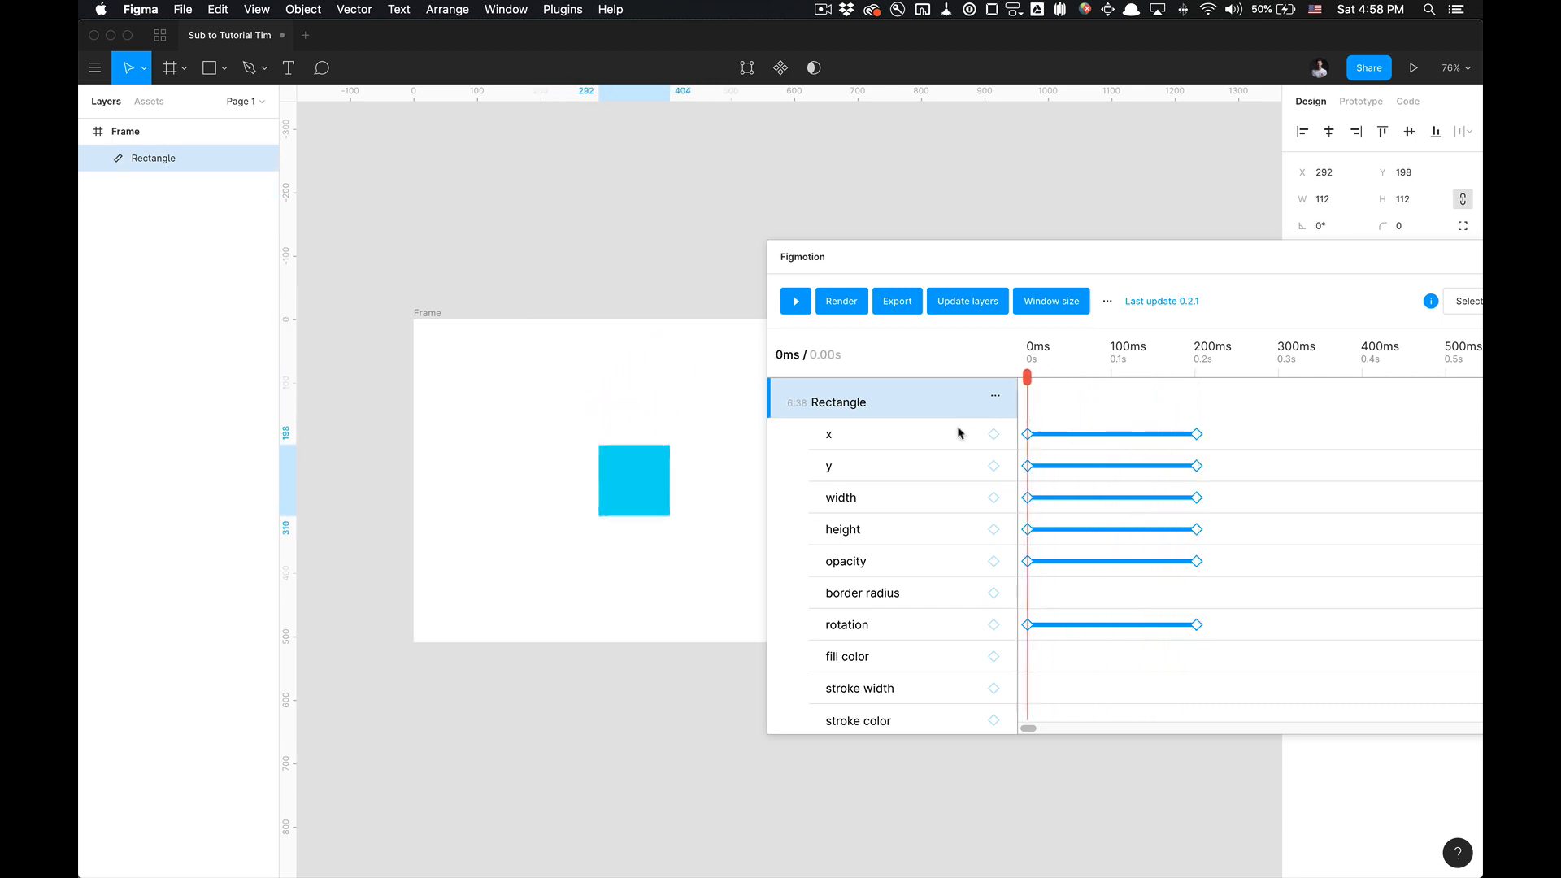
click(1195, 368)
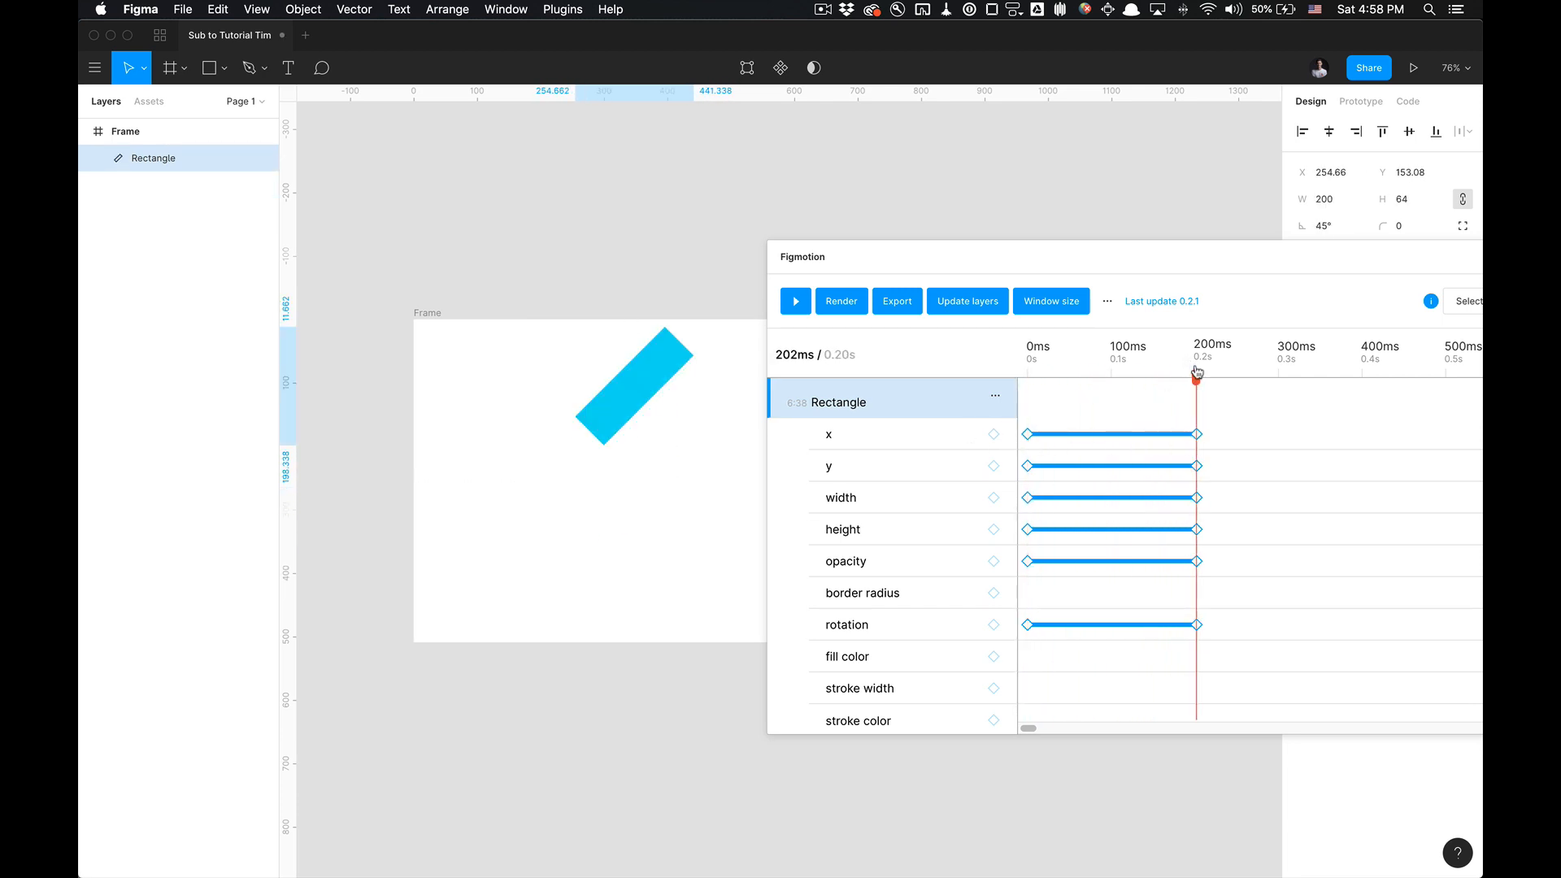
click(1198, 562)
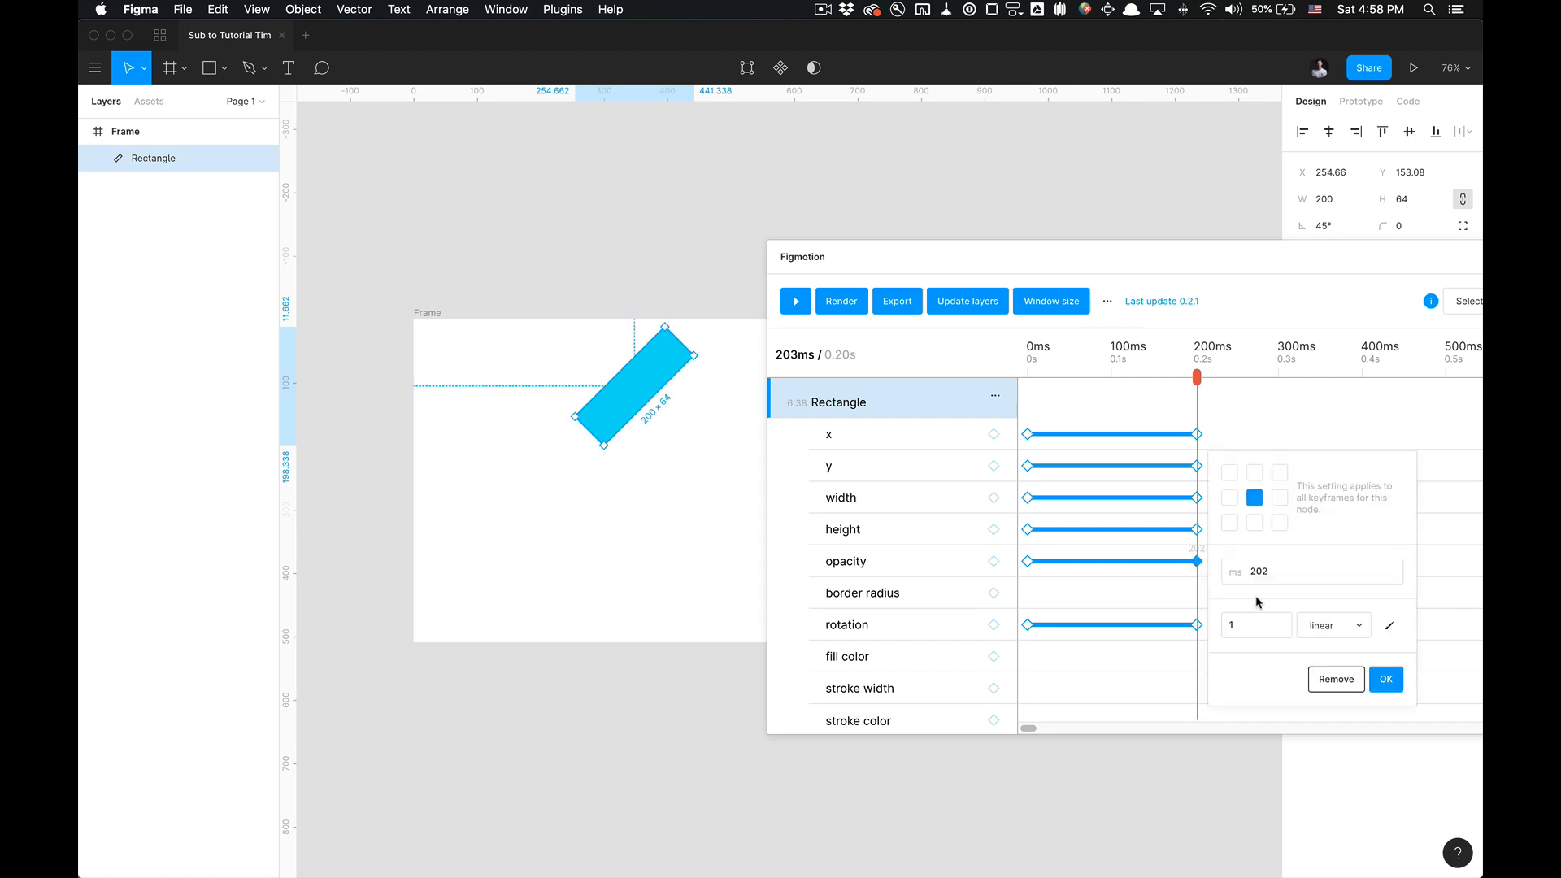
click(1263, 625)
key(Return)
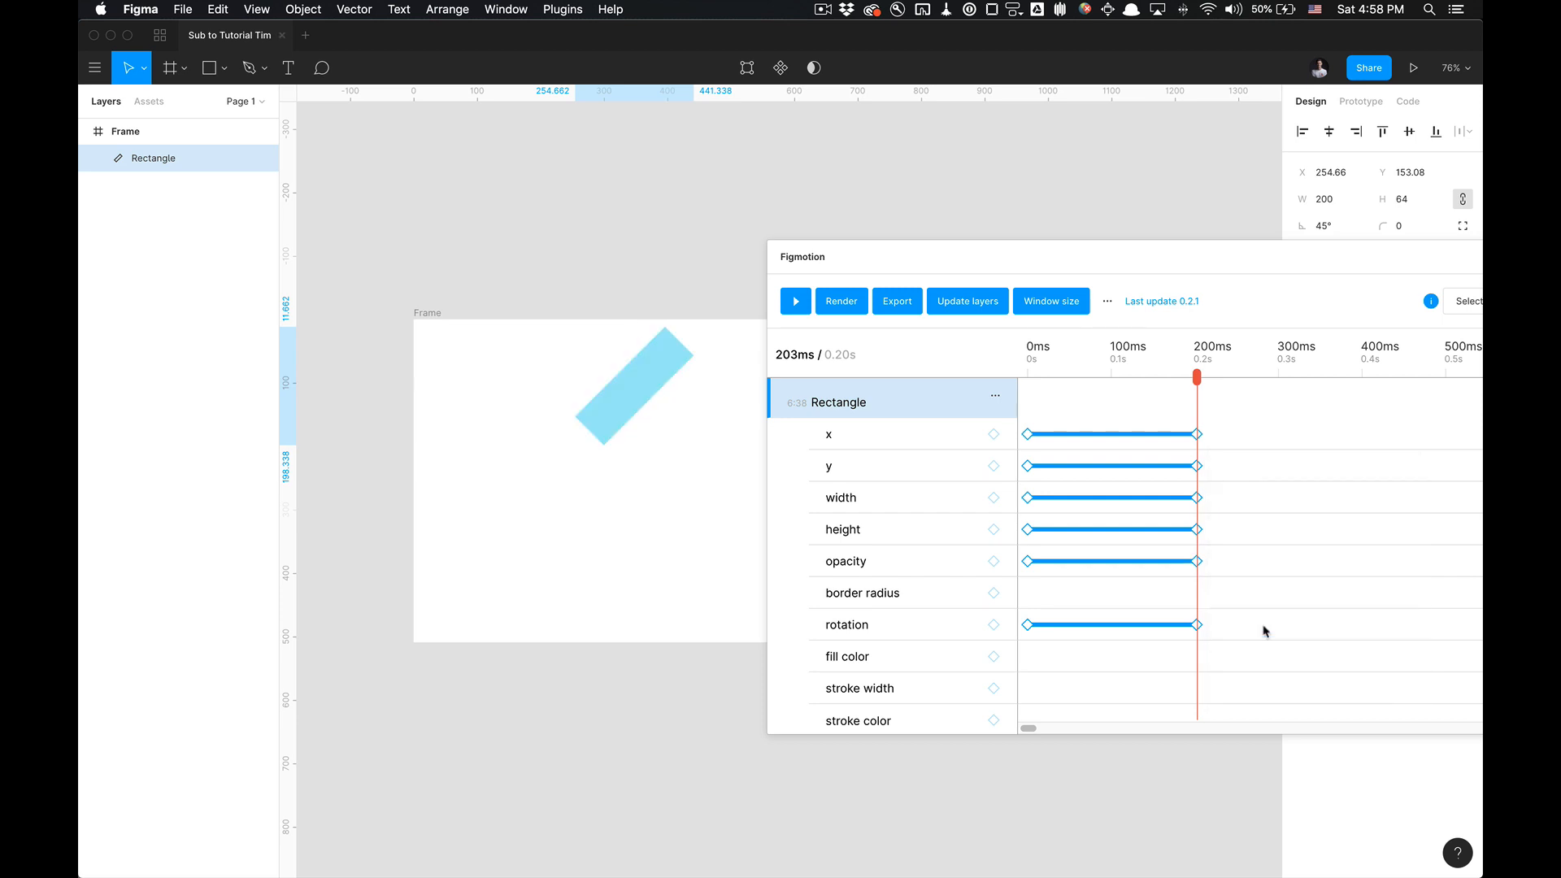
- Set the rectangle's opacity keyframe at 202 ms to 0.3
click(1197, 562)
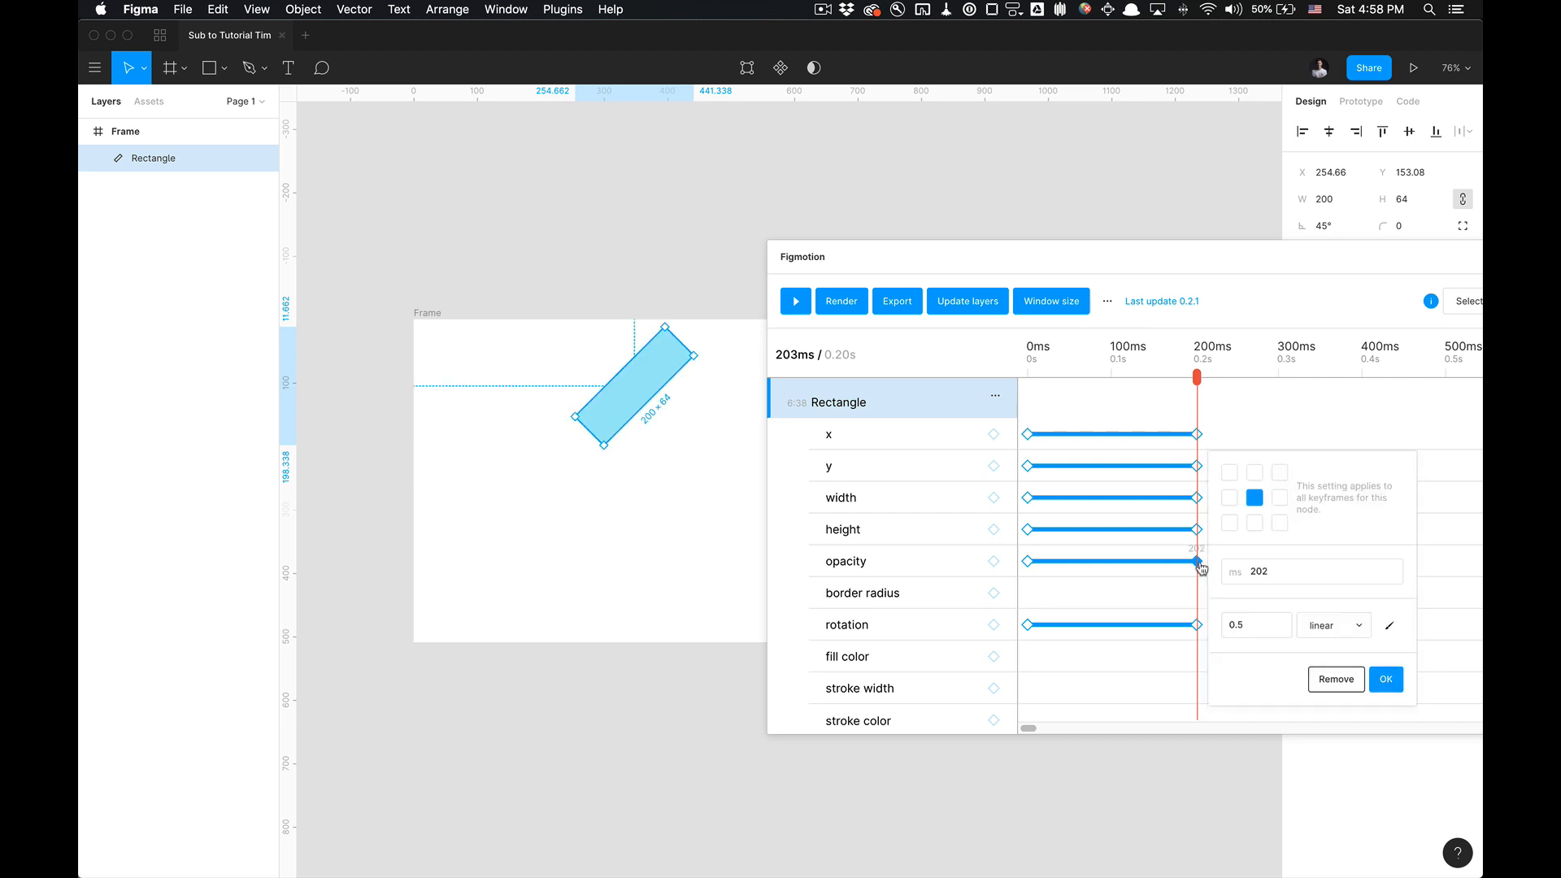
click(1255, 624)
key(BackSpace)
key(BackSpace)
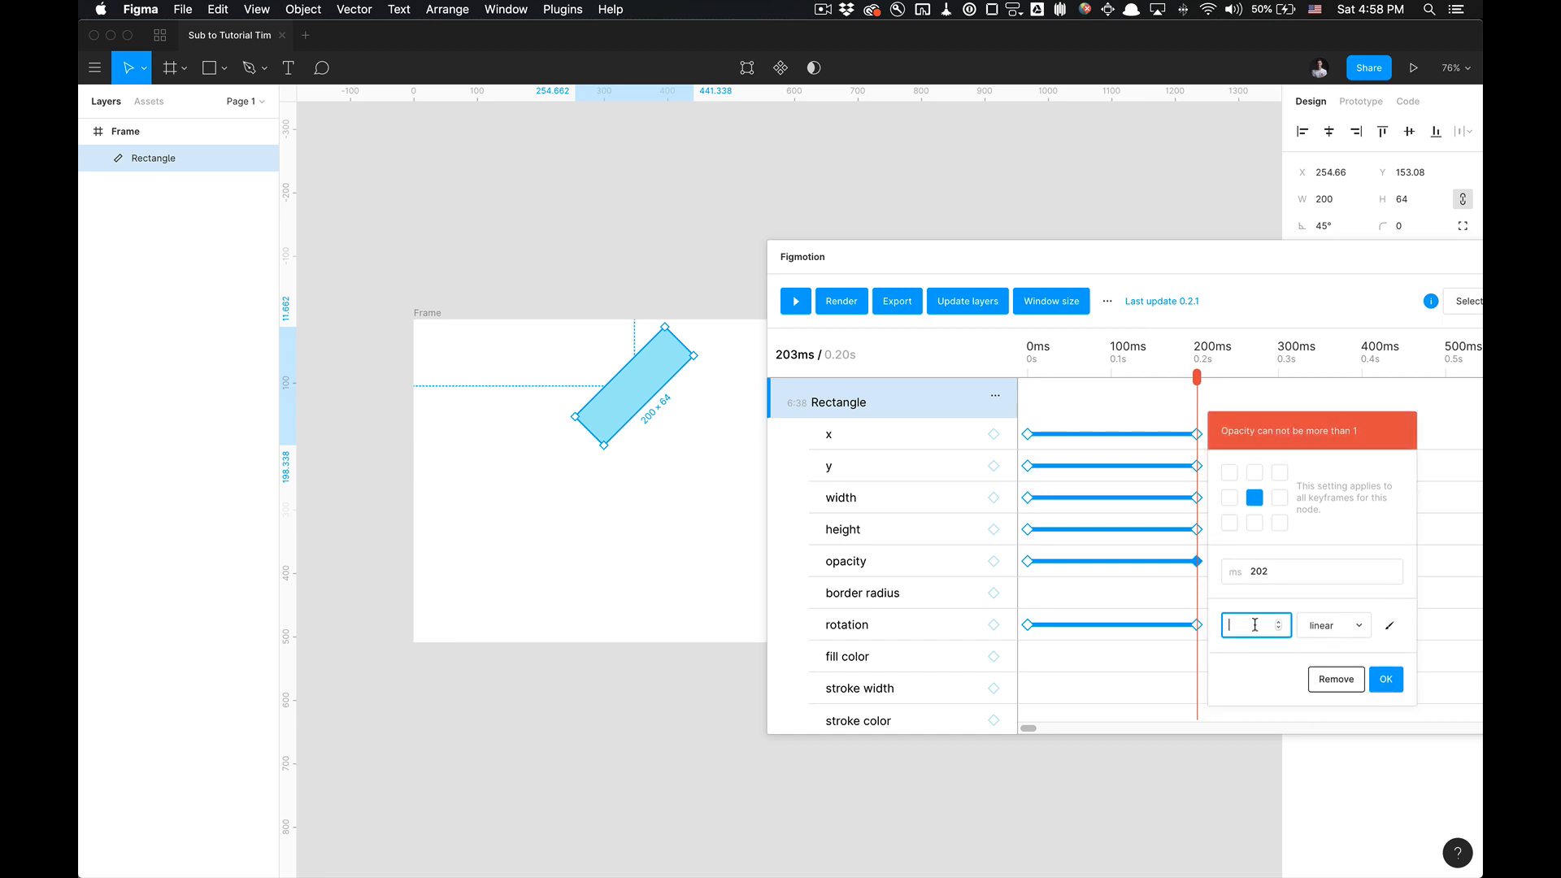
text(0.3)
key(Return)
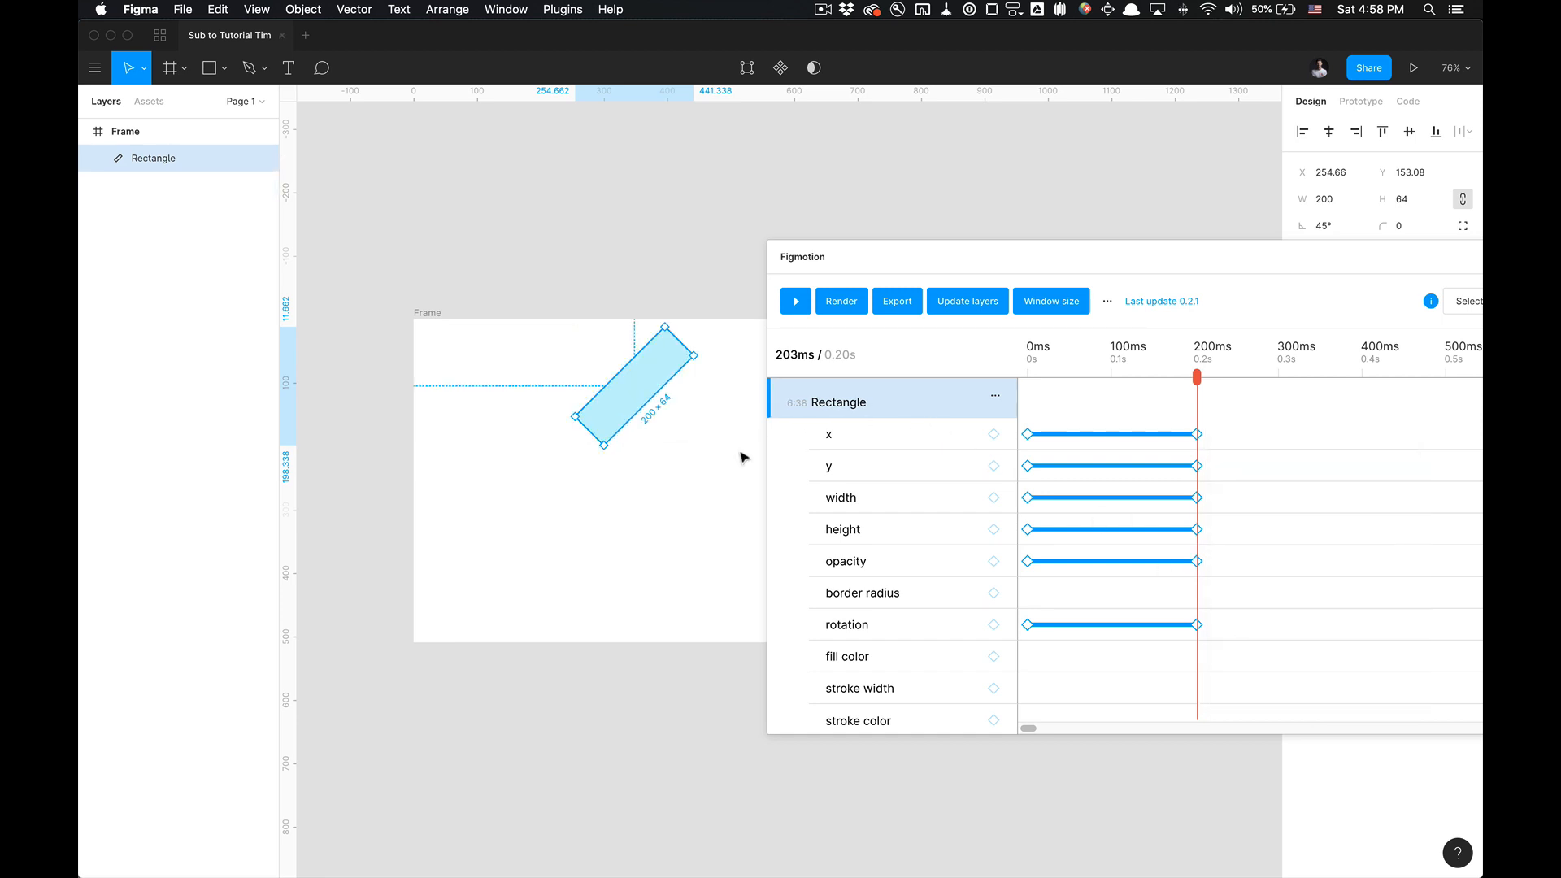
- Review the opacity keyframe settings at 0 ms and 202 ms and scrub through the start of the animation
drag(1074, 363, 1002, 358)
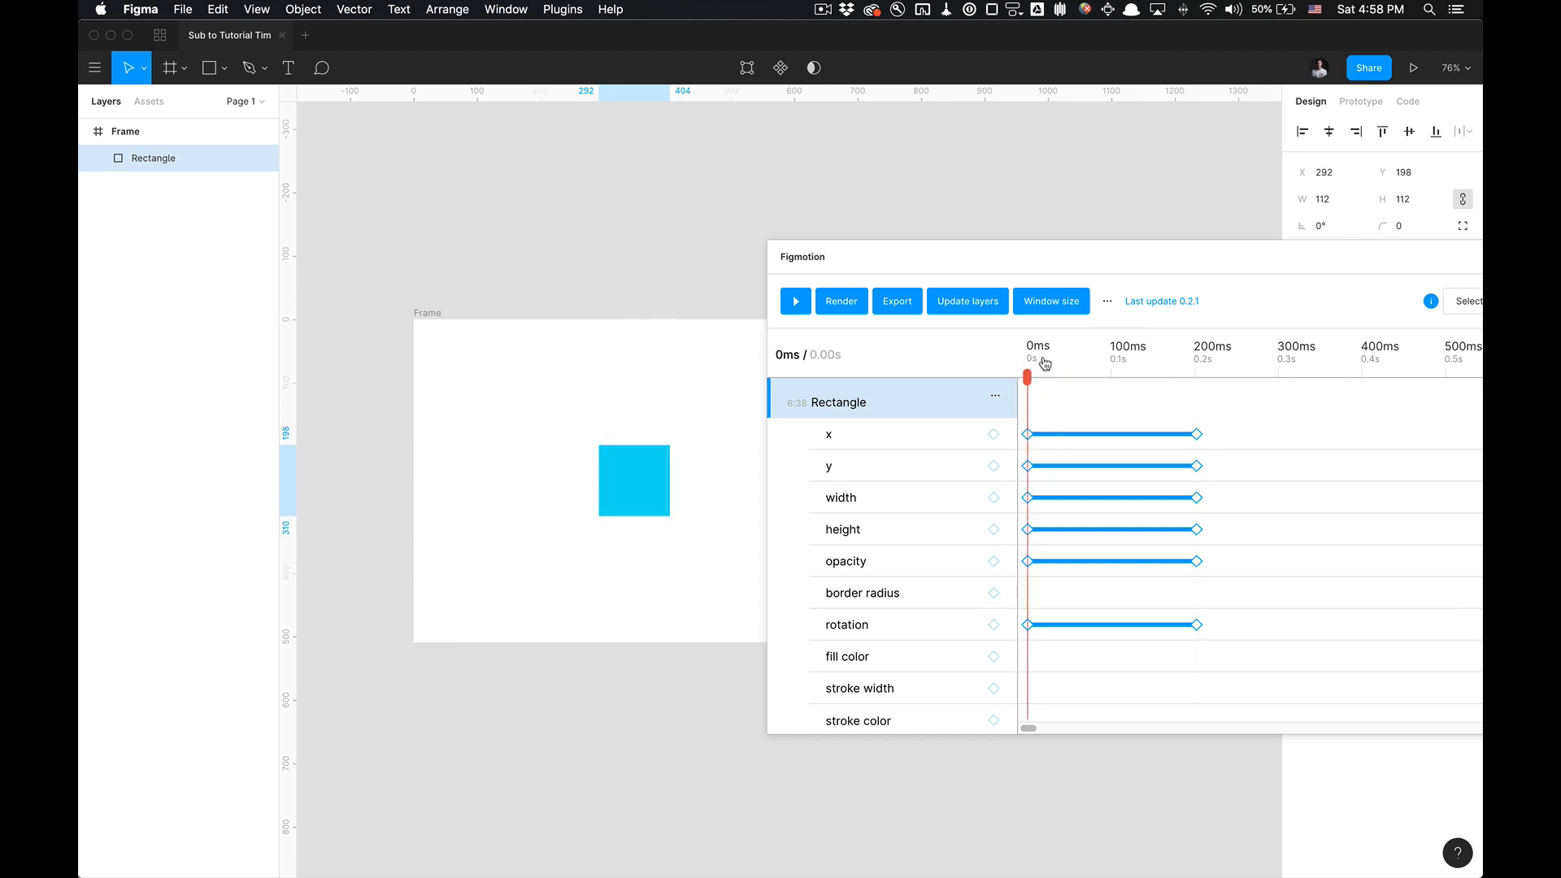
click(1028, 561)
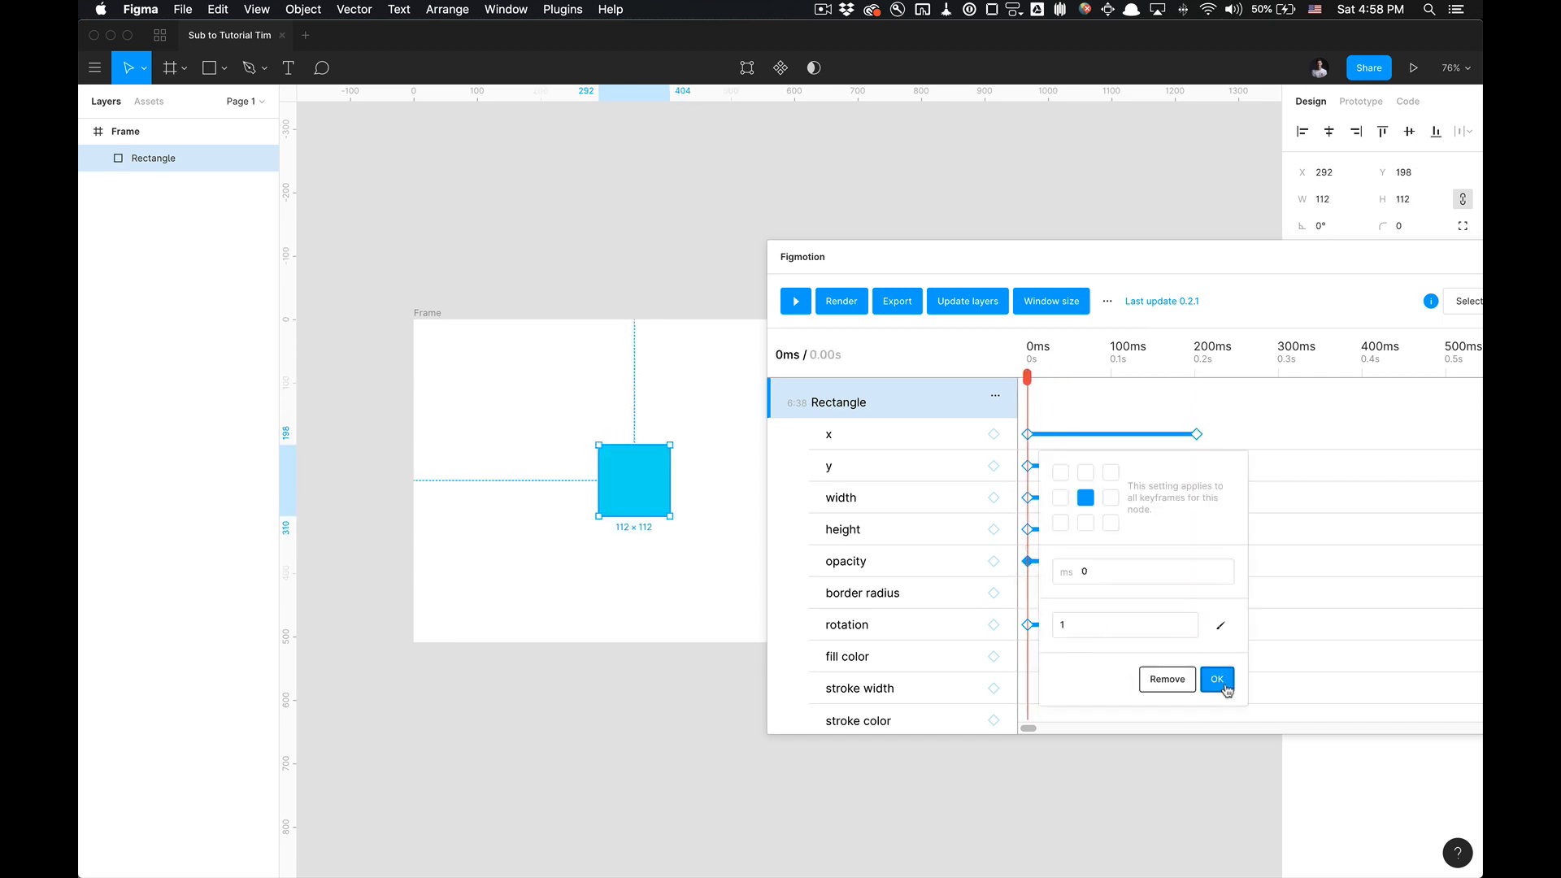
click(1217, 678)
click(1197, 561)
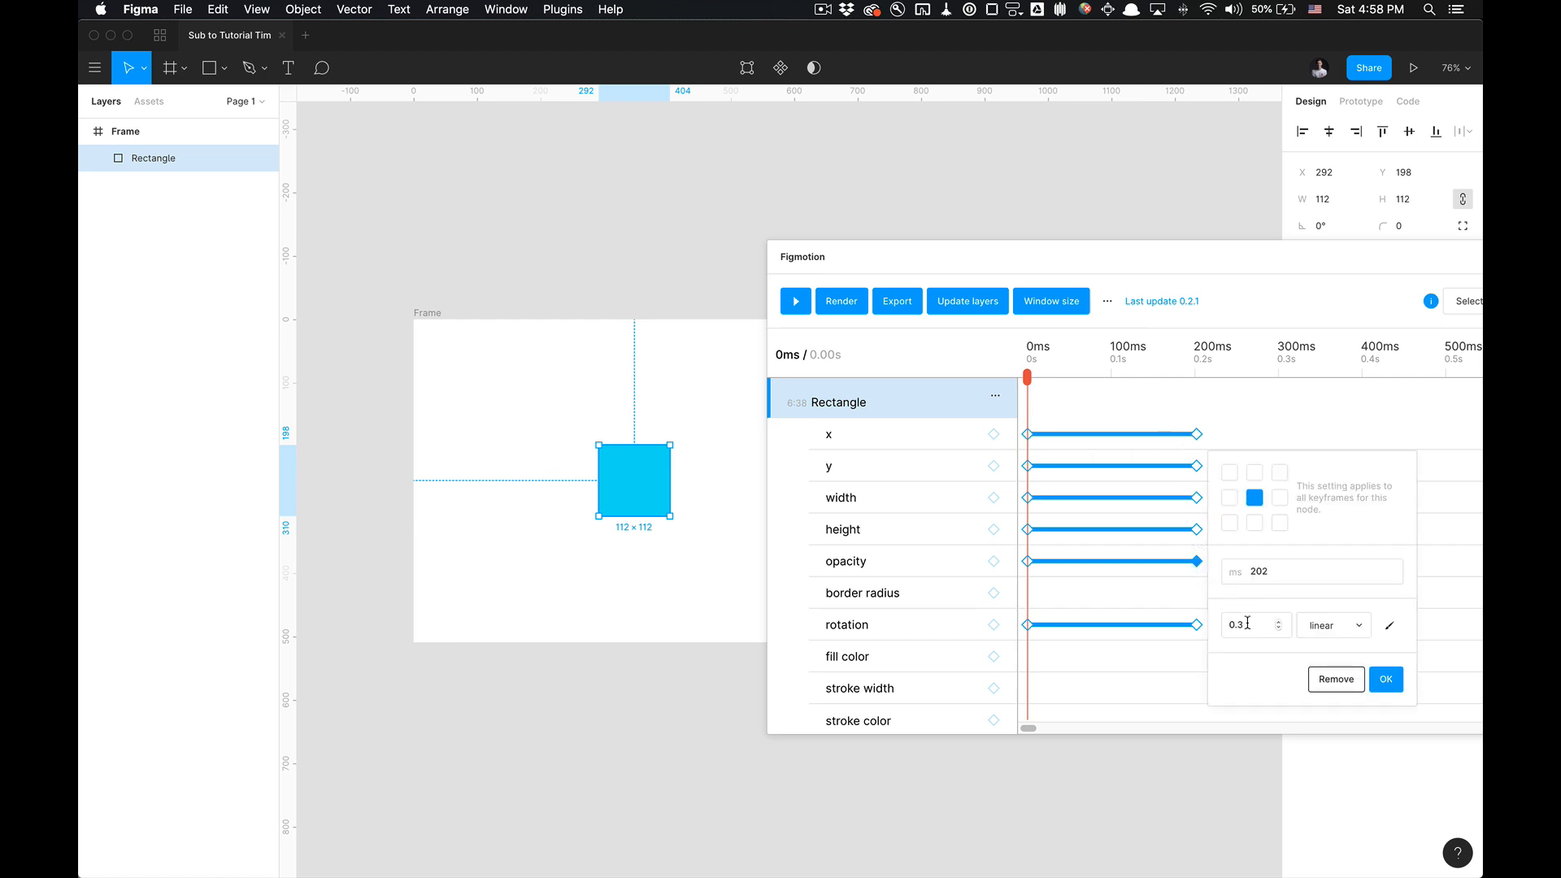
click(1386, 679)
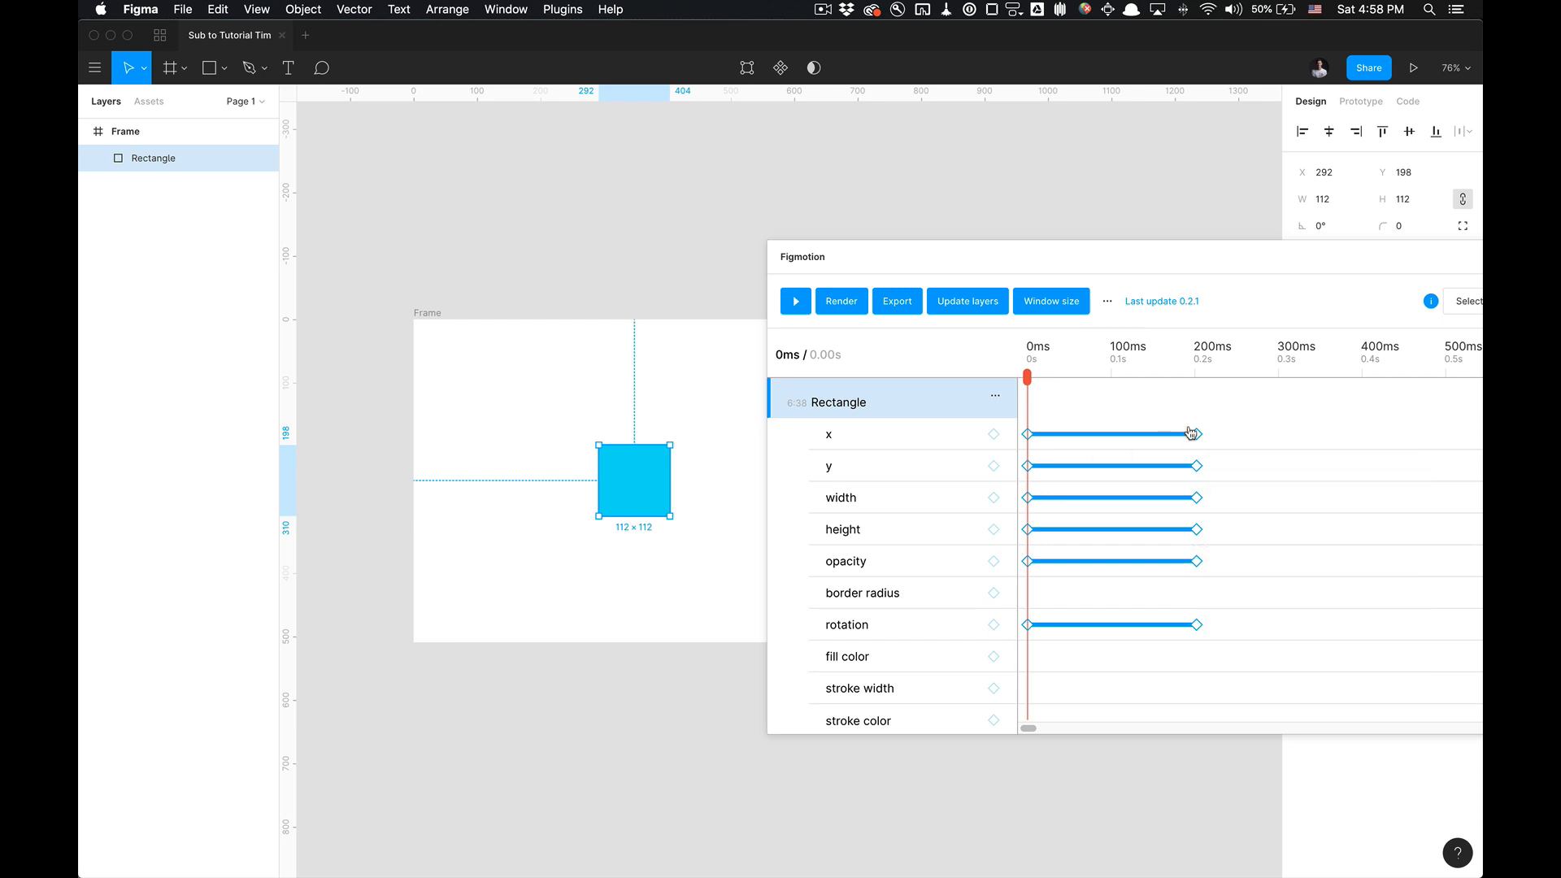
click(1076, 372)
mouse_move(1063, 374)
mouse_down()
mouse_move(1016, 380)
mouse_move(1202, 408)
mouse_move(972, 401)
mouse_move(1133, 373)
mouse_move(1215, 424)
mouse_move(1076, 398)
mouse_move(1106, 387)
mouse_move(1207, 411)
mouse_move(1035, 407)
mouse_move(1149, 374)
mouse_move(1185, 418)
mouse_move(984, 408)
mouse_up()
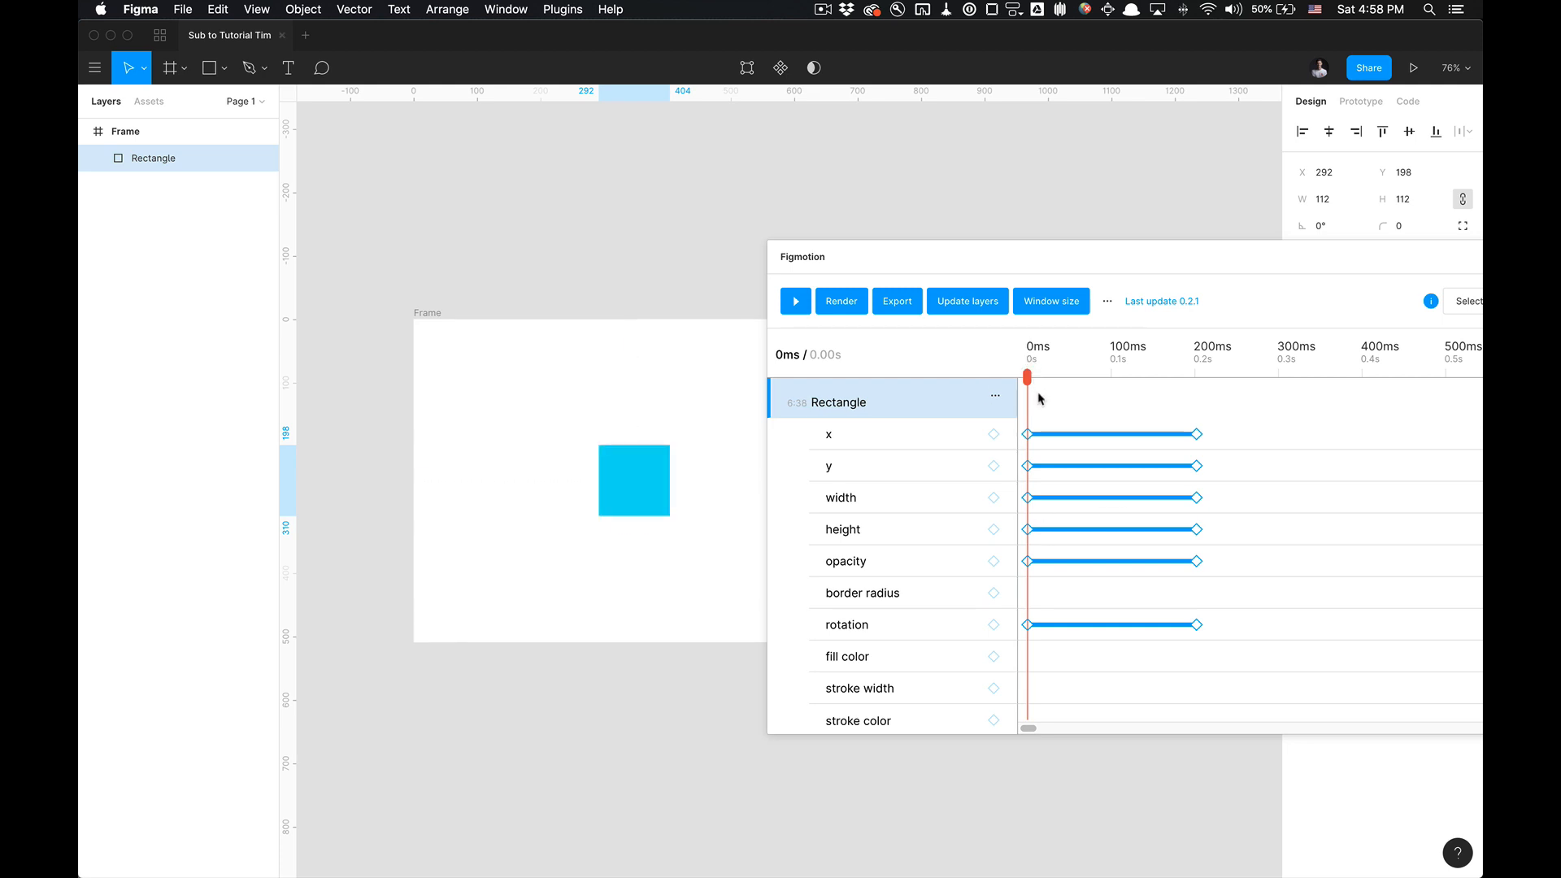
- Add a border radius keyframe for the rectangle at 201 ms and open its settings
drag(1032, 388, 1197, 390)
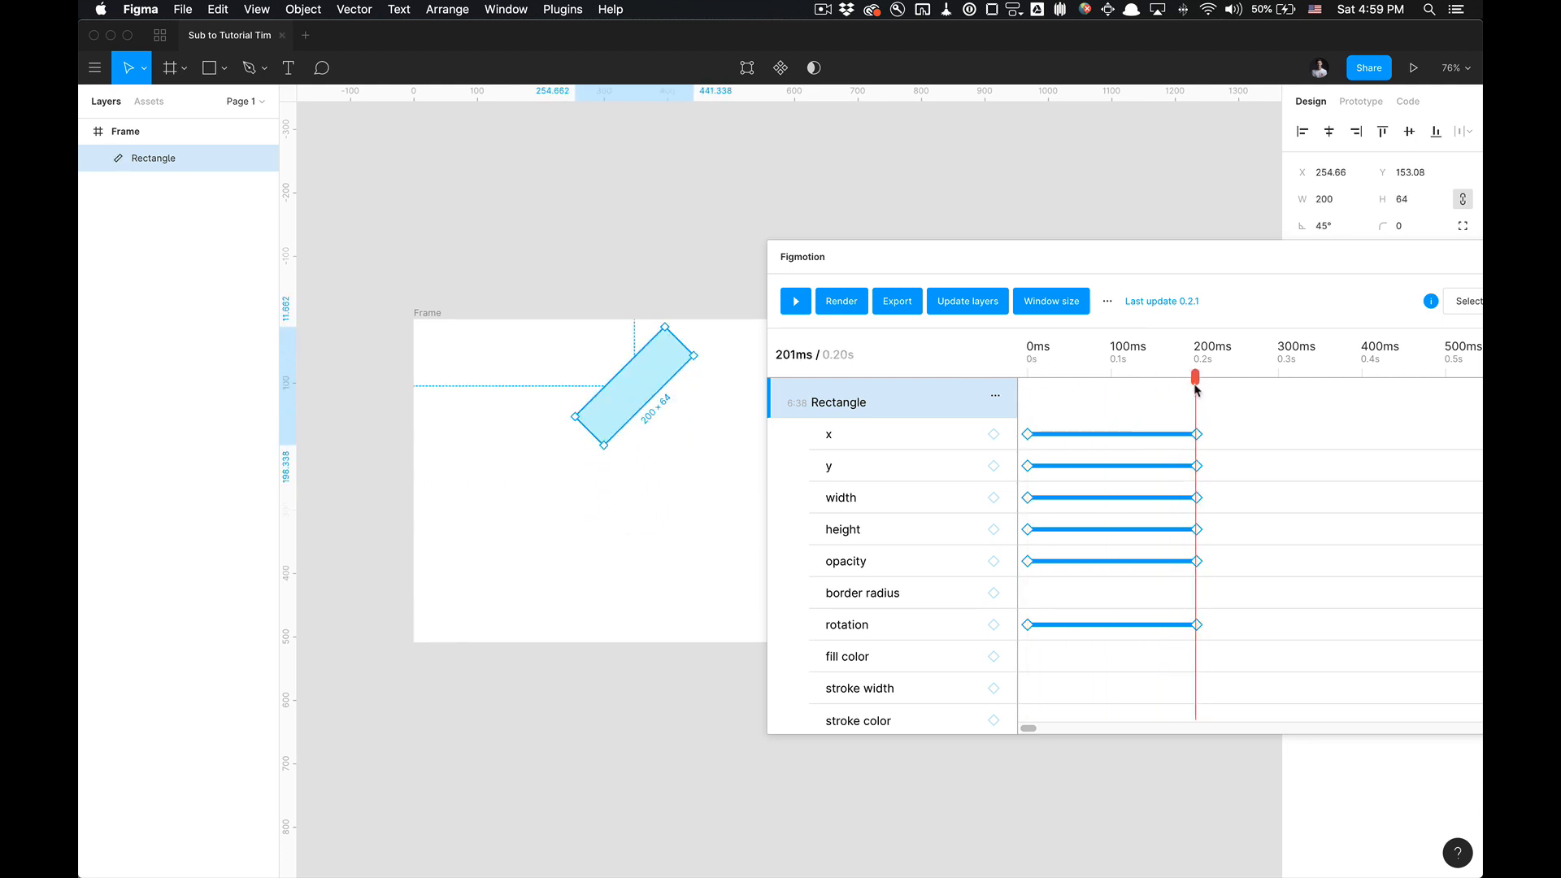
click(993, 594)
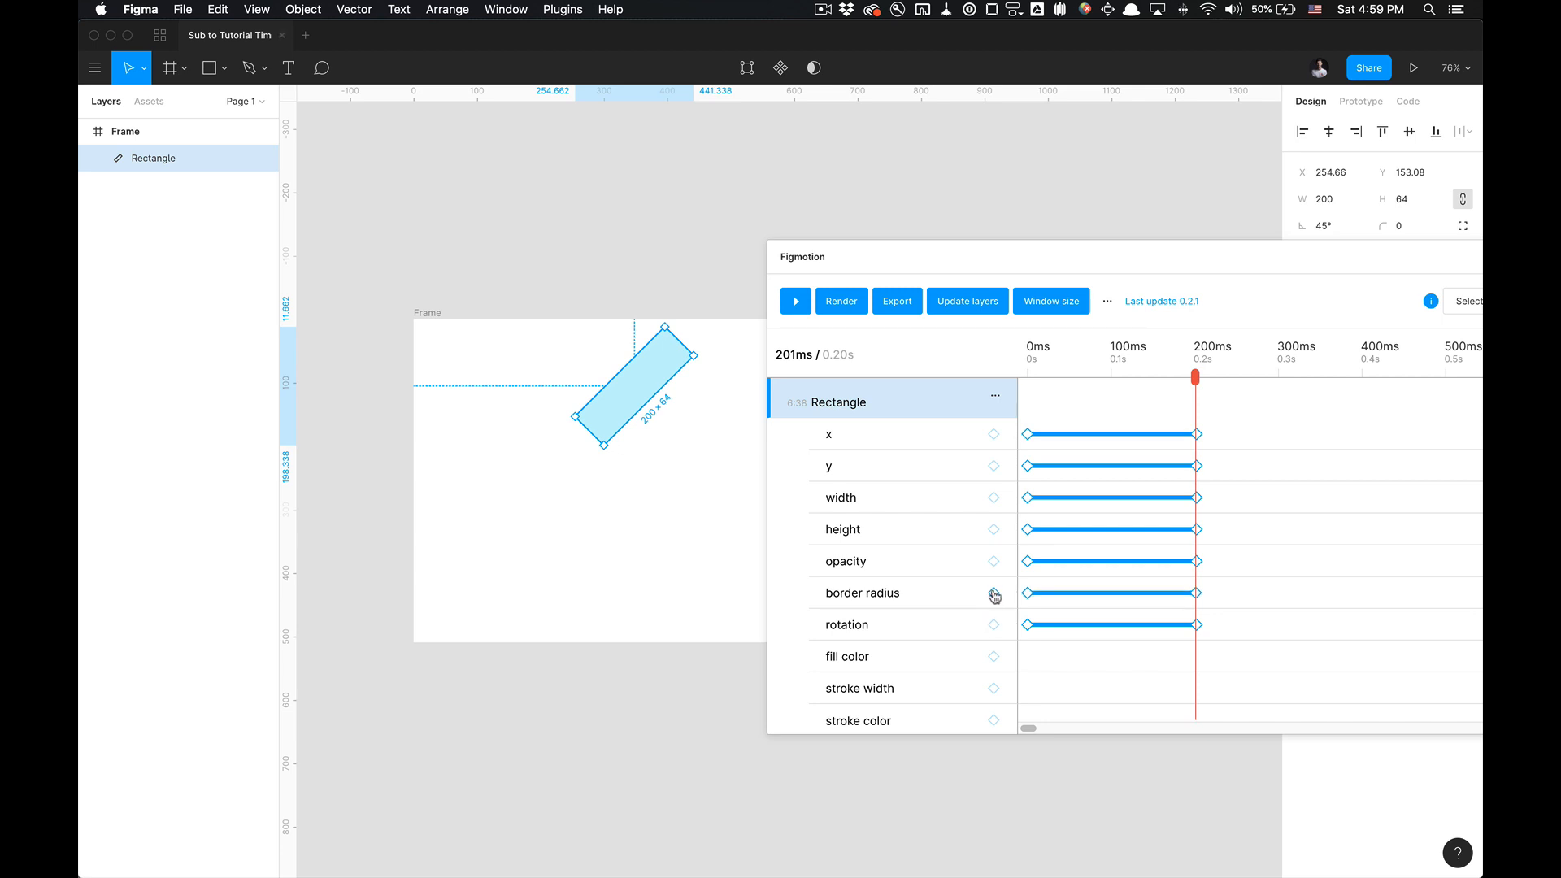
click(1197, 593)
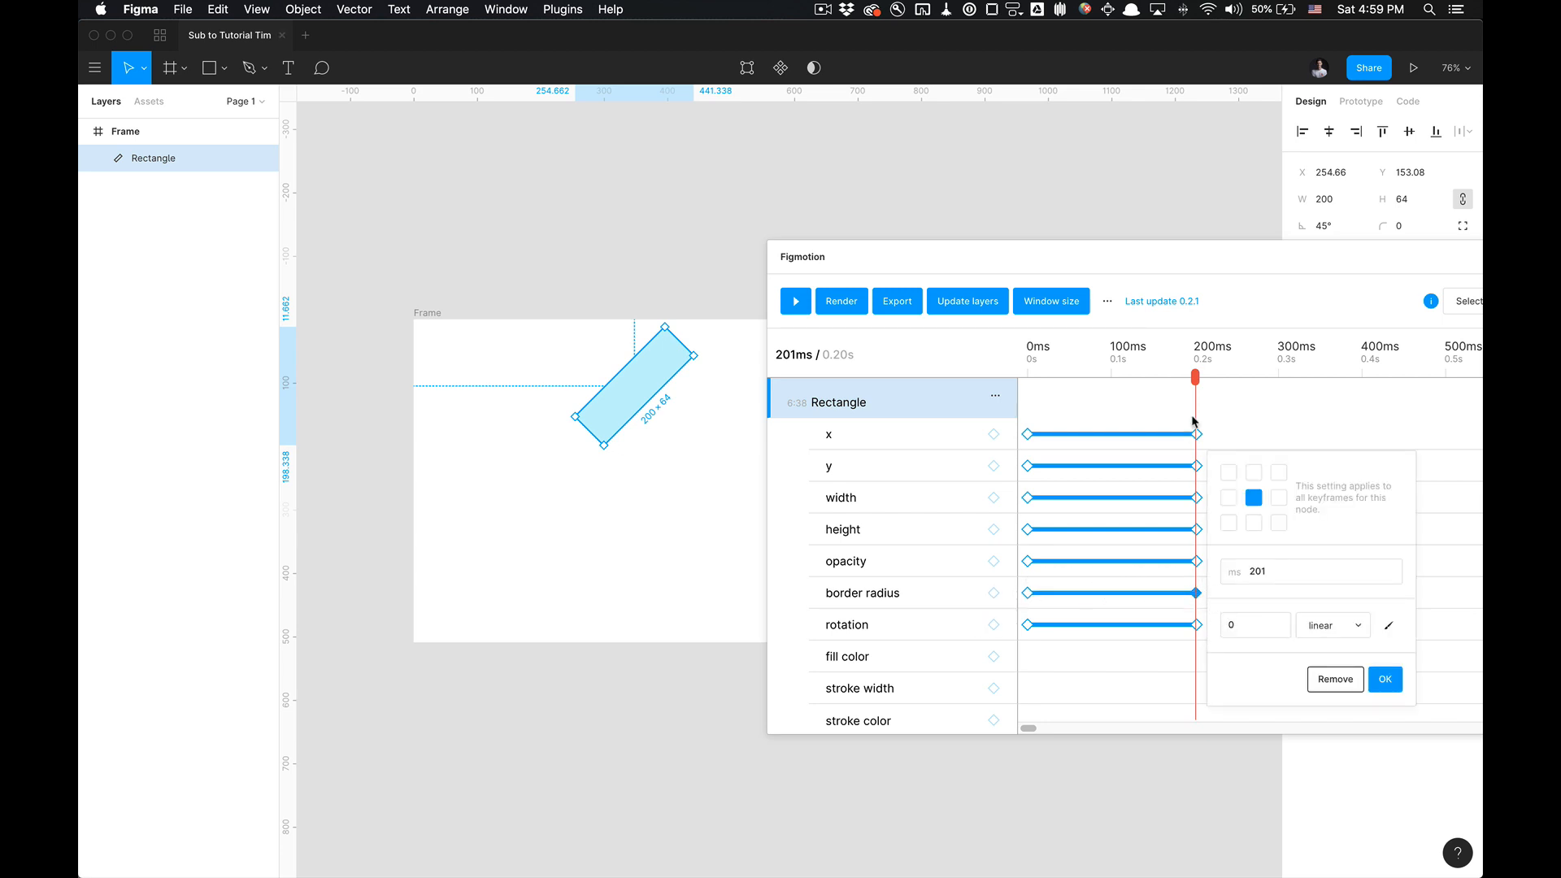
- Add a border radius keyframe for the rectangle at 245 ms and set its value to 20
drag(1197, 388, 1232, 384)
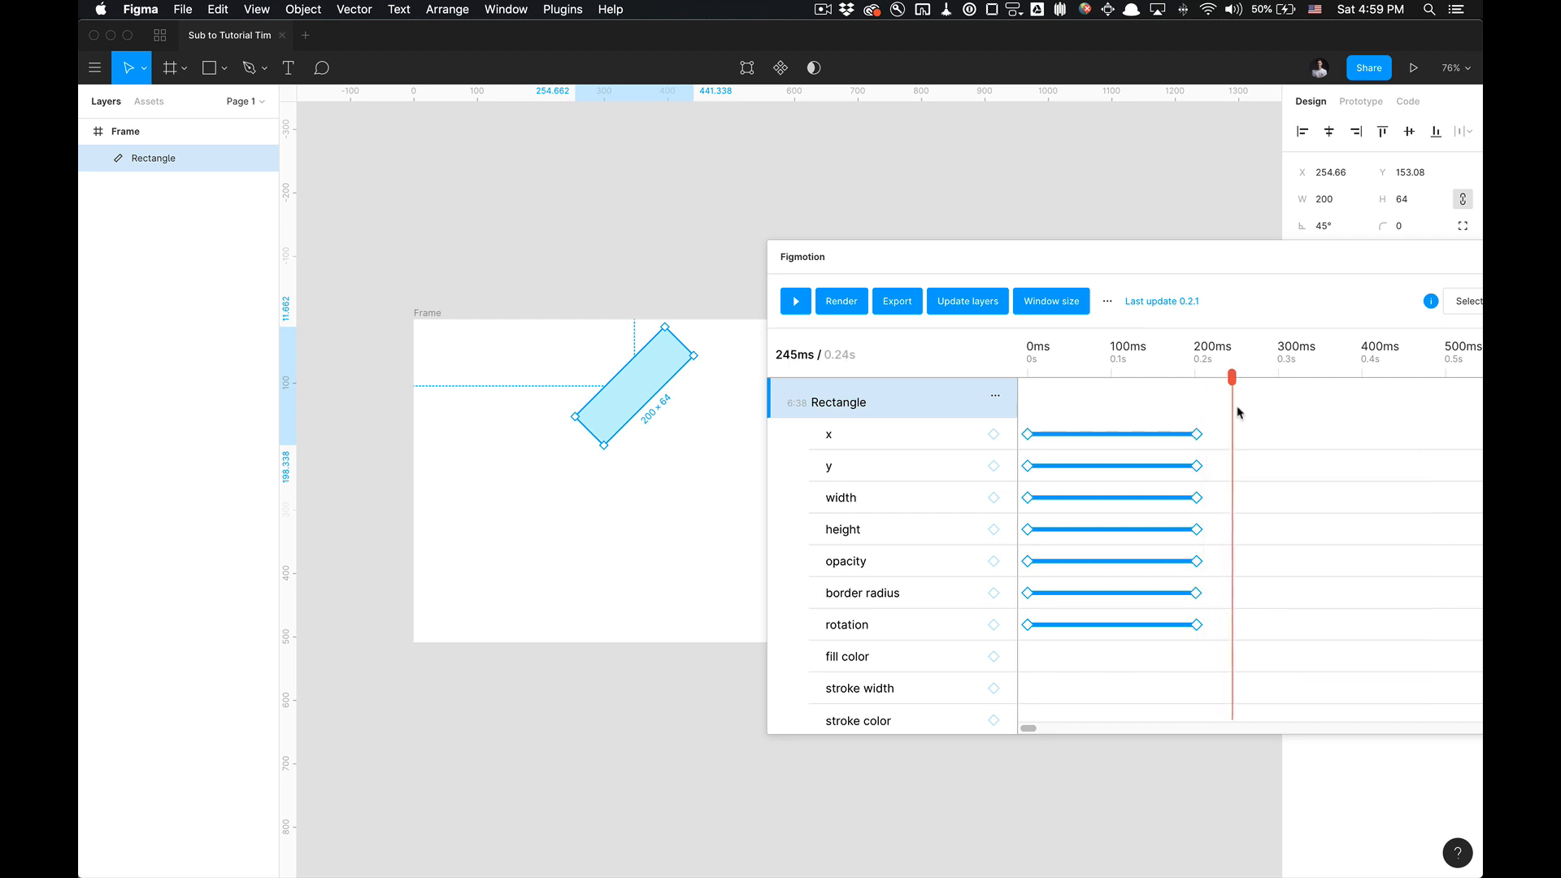
click(993, 593)
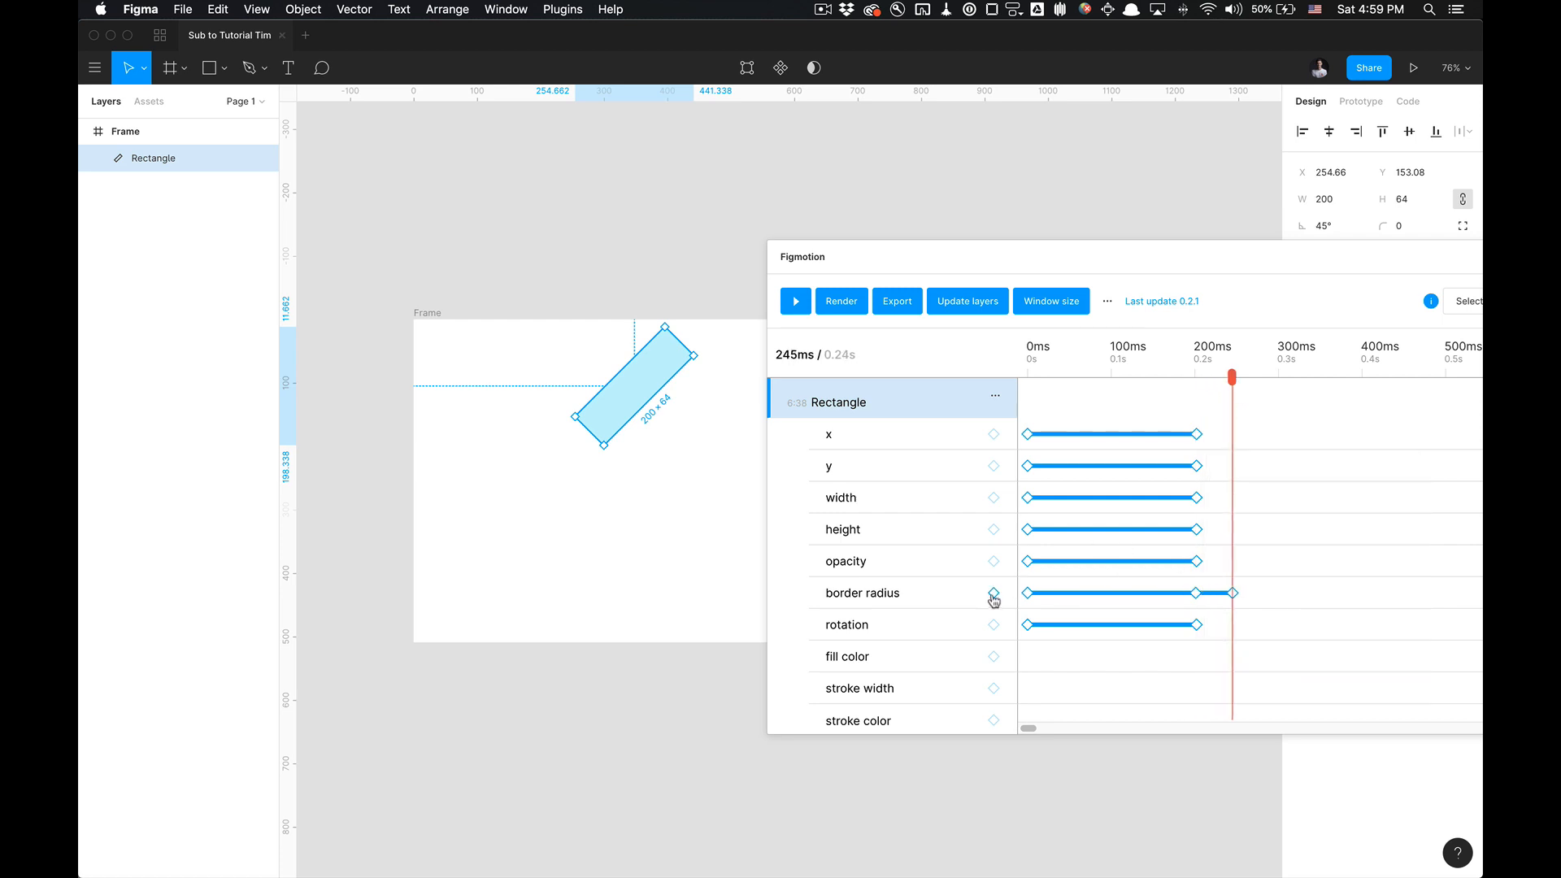
click(1233, 596)
click(1293, 632)
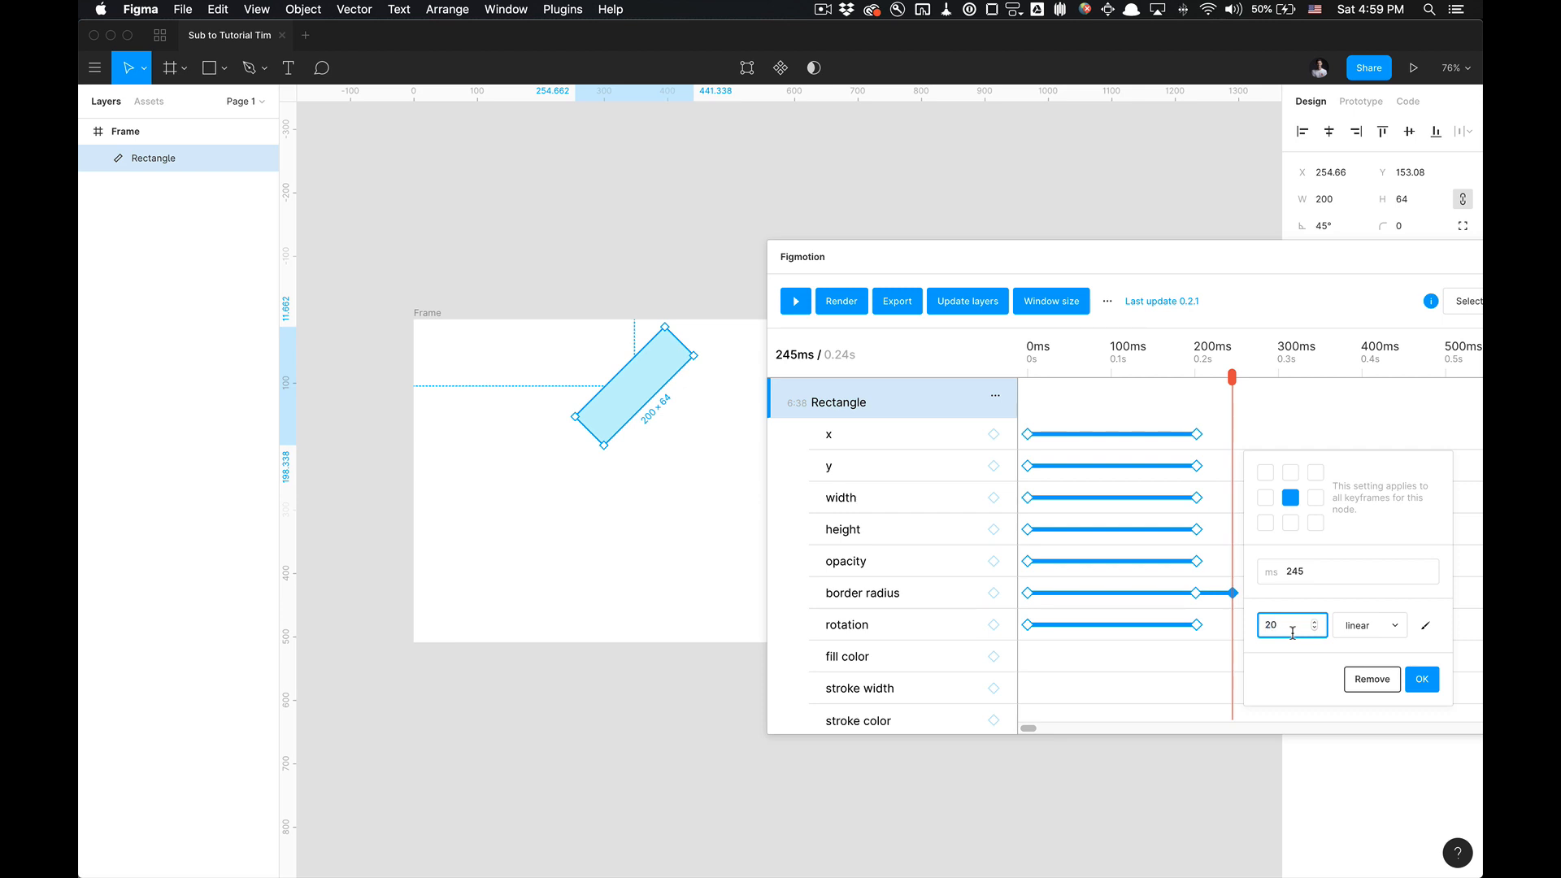
key(Return)
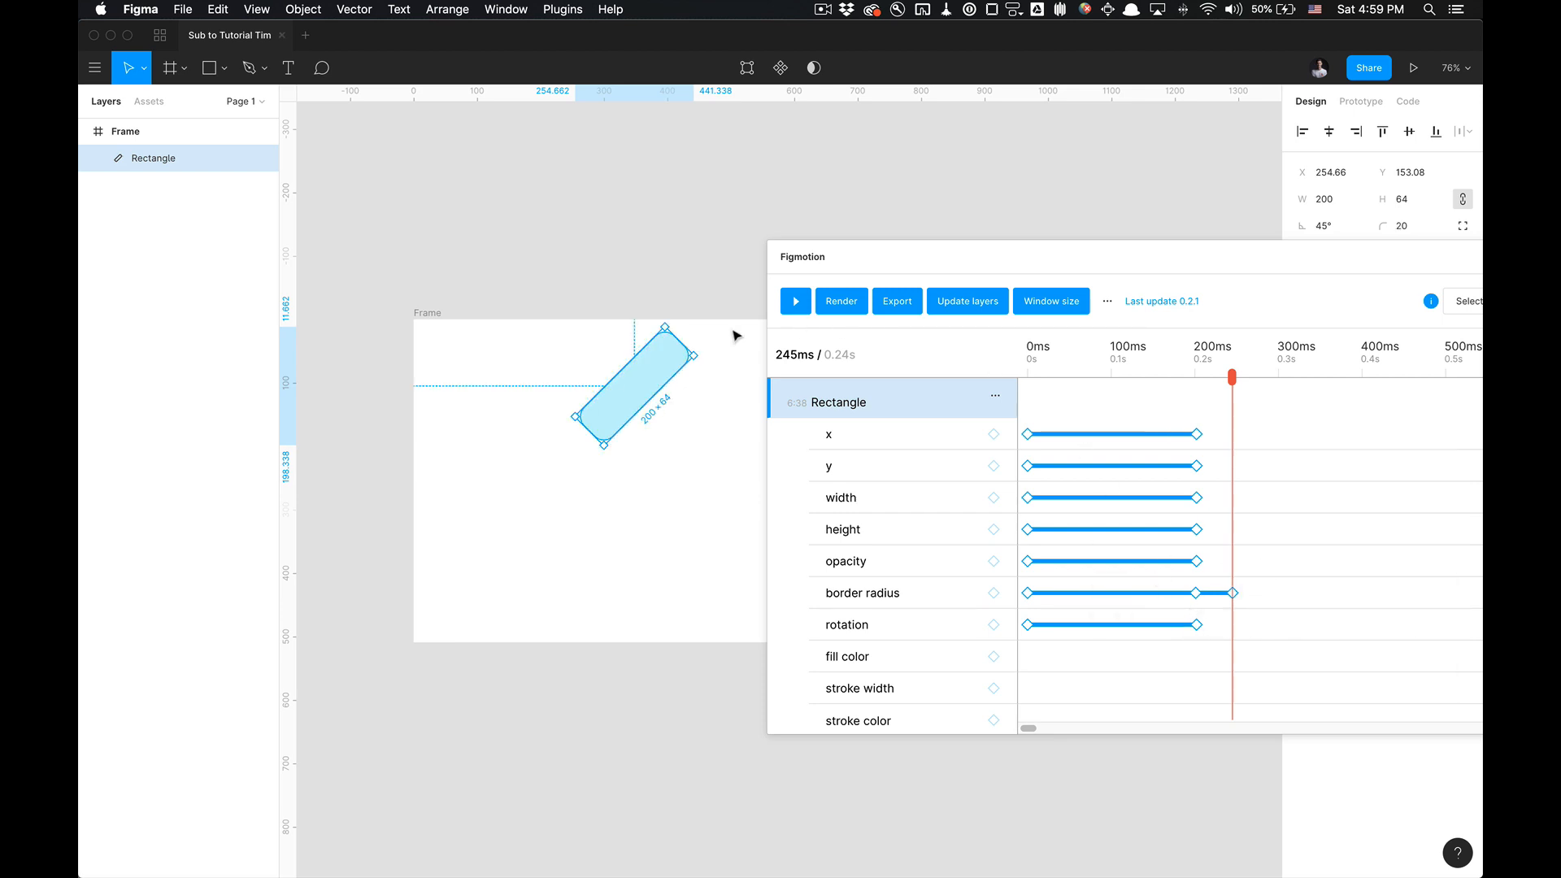
- Deselect the rectangle, scrub the timeline back to 0 ms and play the animation
click(525, 397)
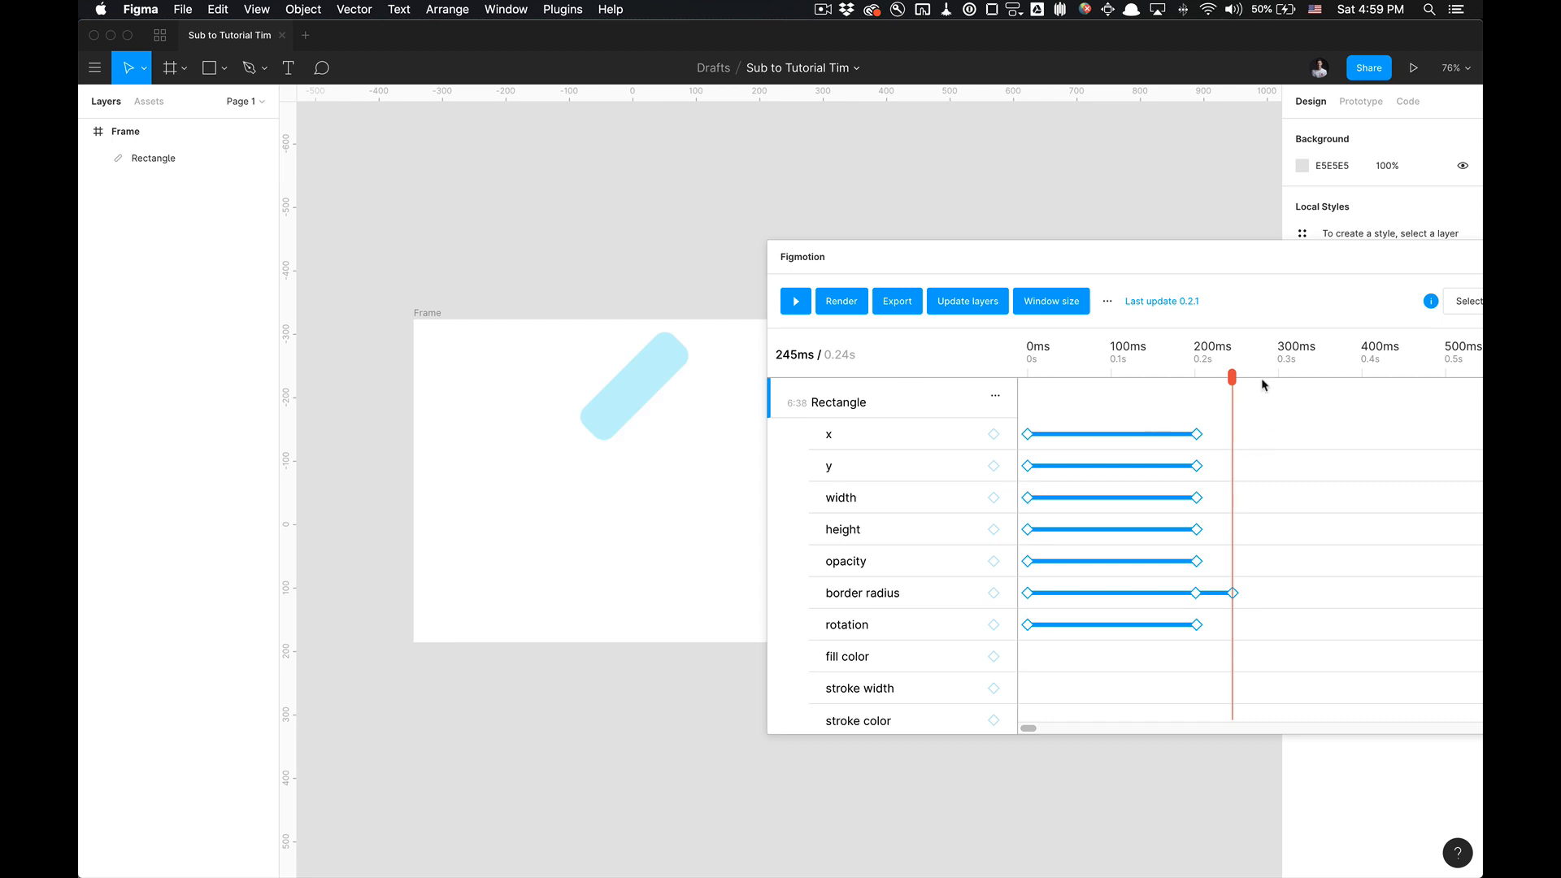
drag(1233, 376, 927, 377)
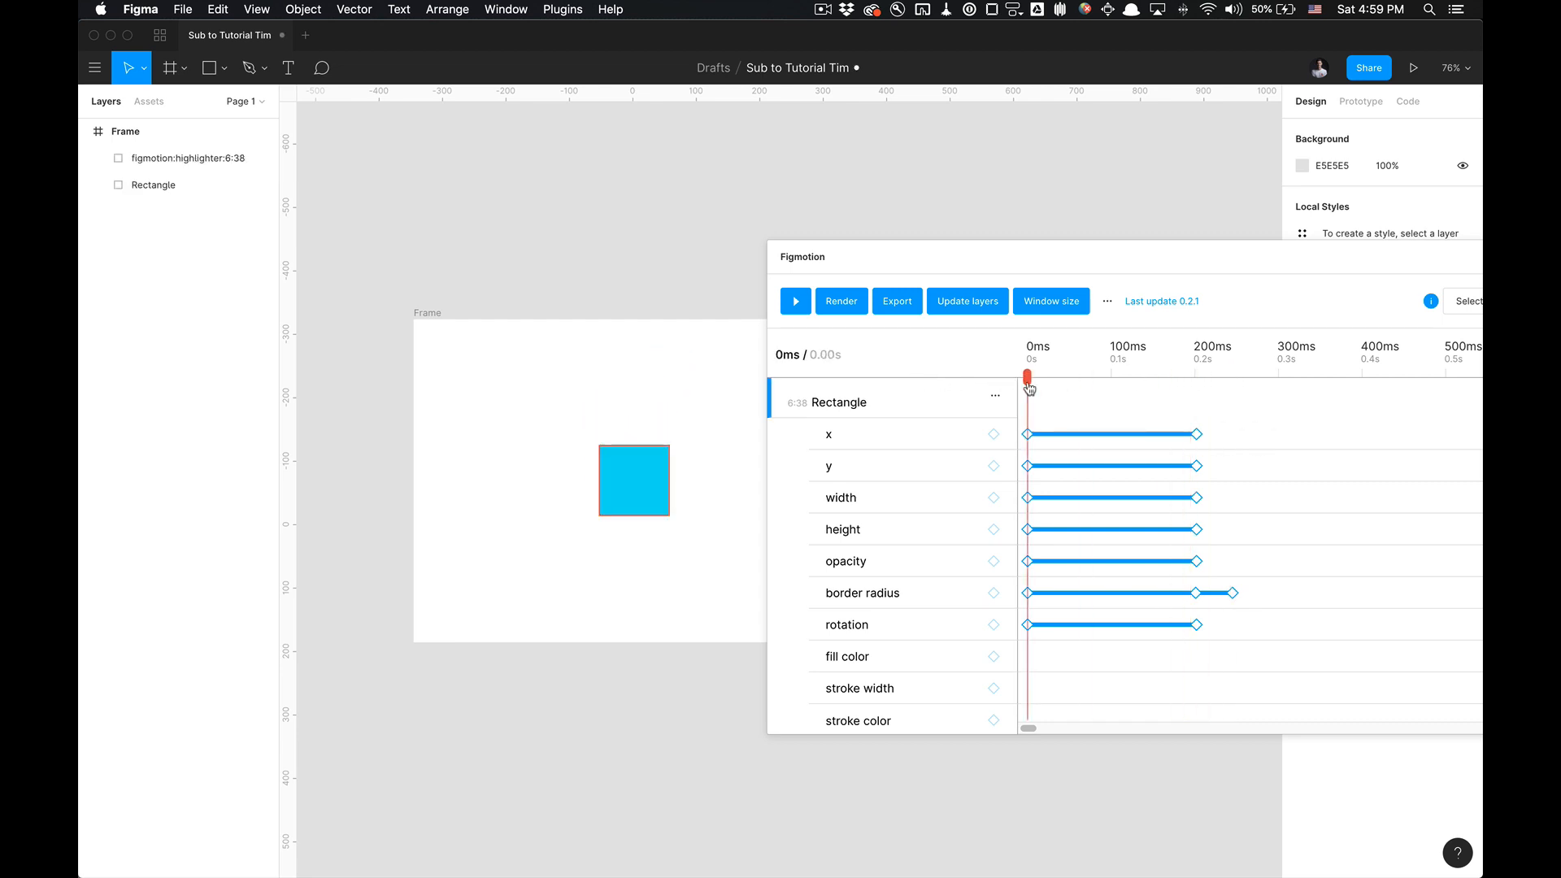
drag(1024, 380, 986, 411)
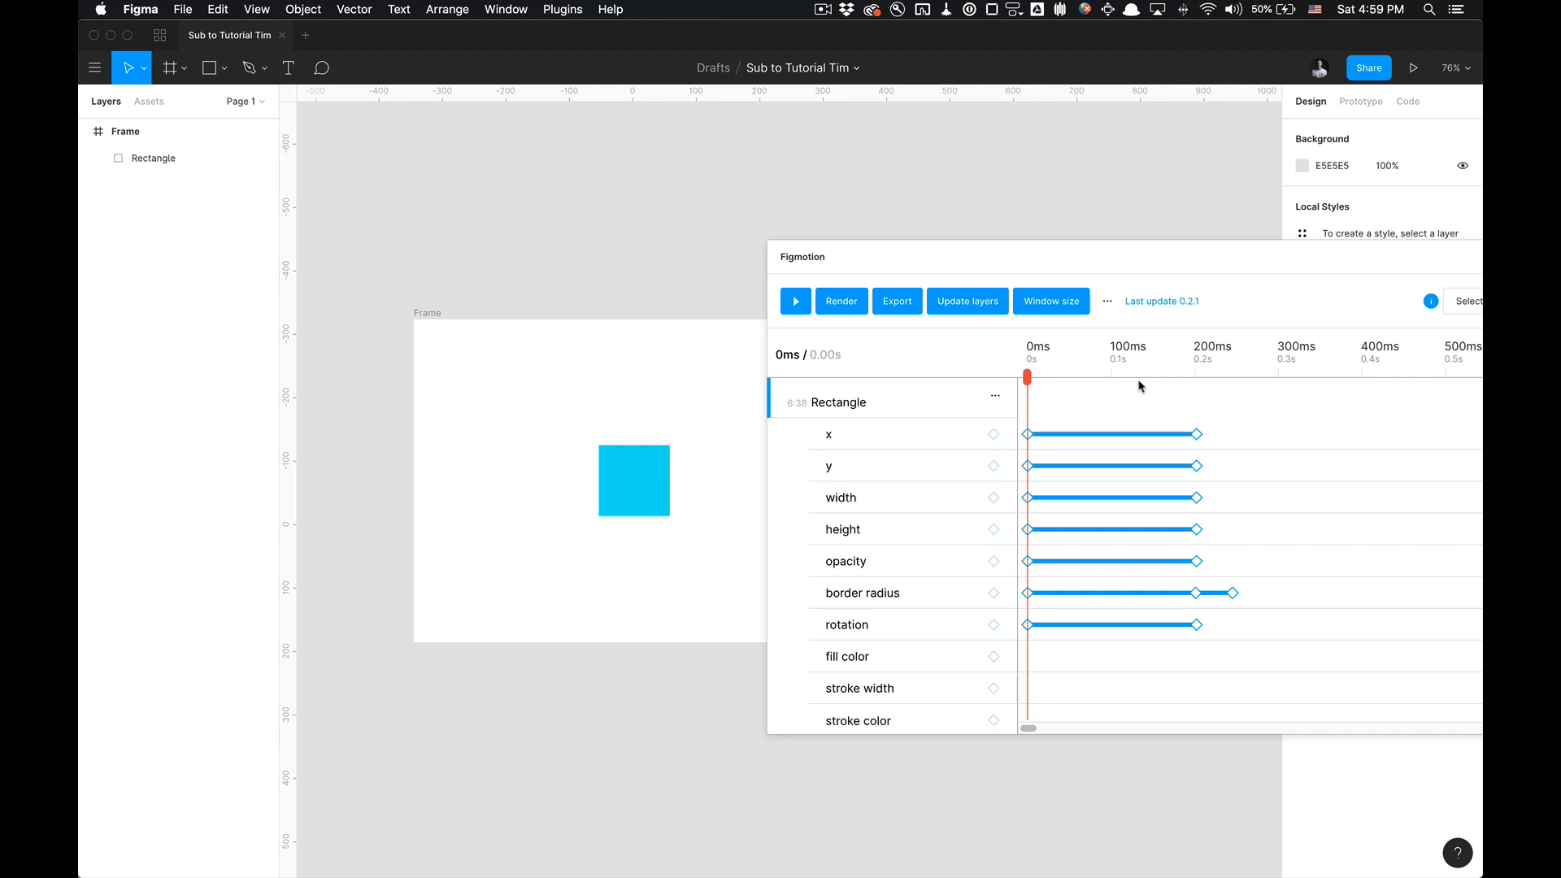
click(790, 308)
click(795, 302)
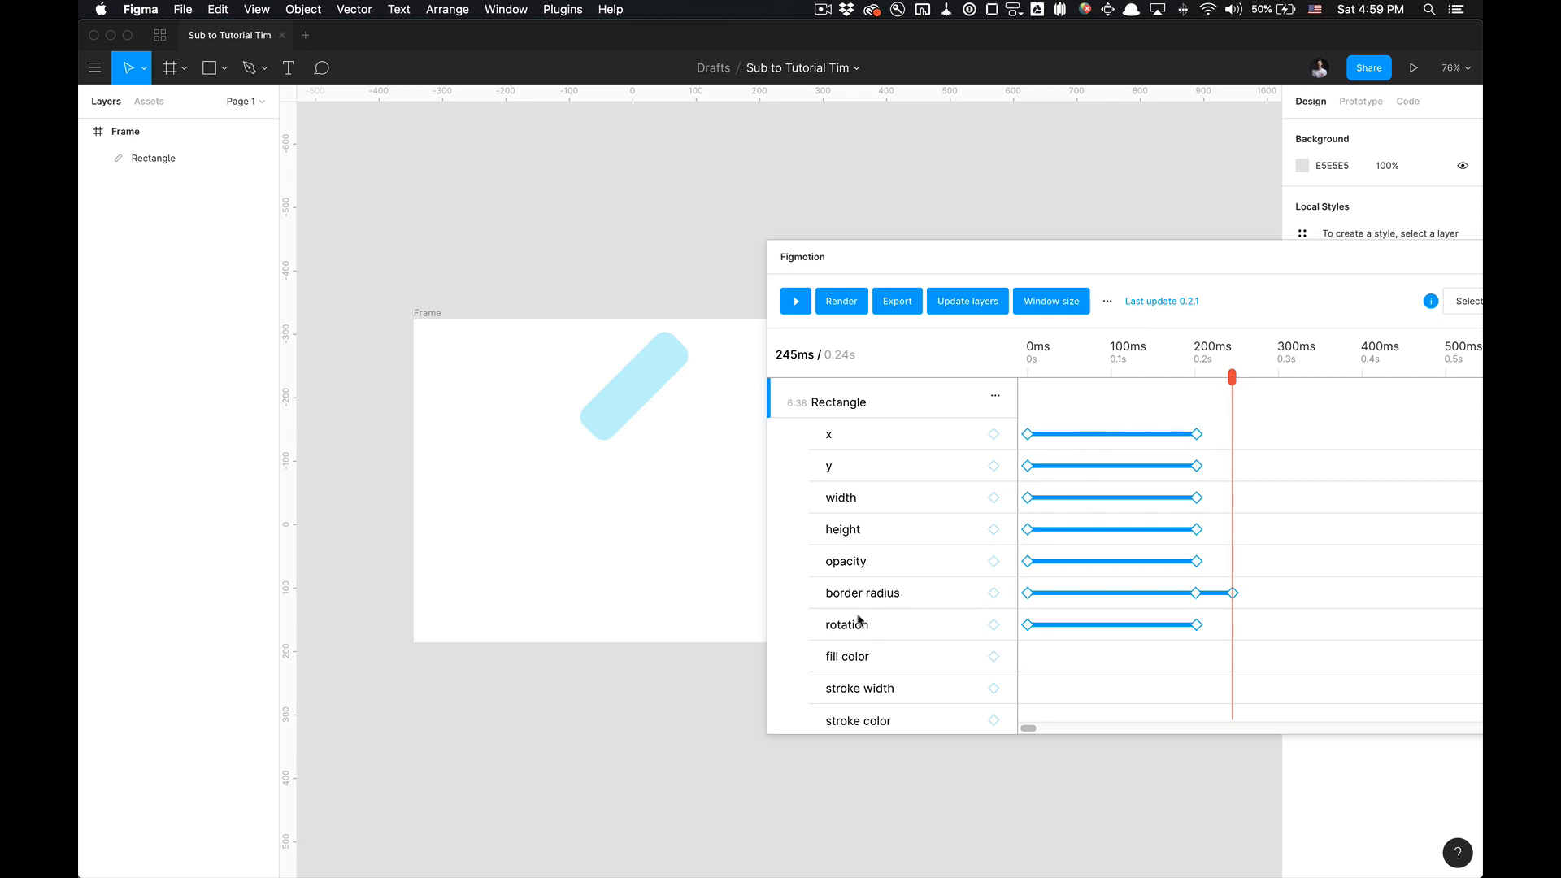
- Add a fill color keyframe for the rectangle at 245 ms and open its color settings
scroll(859, 621, down, 1)
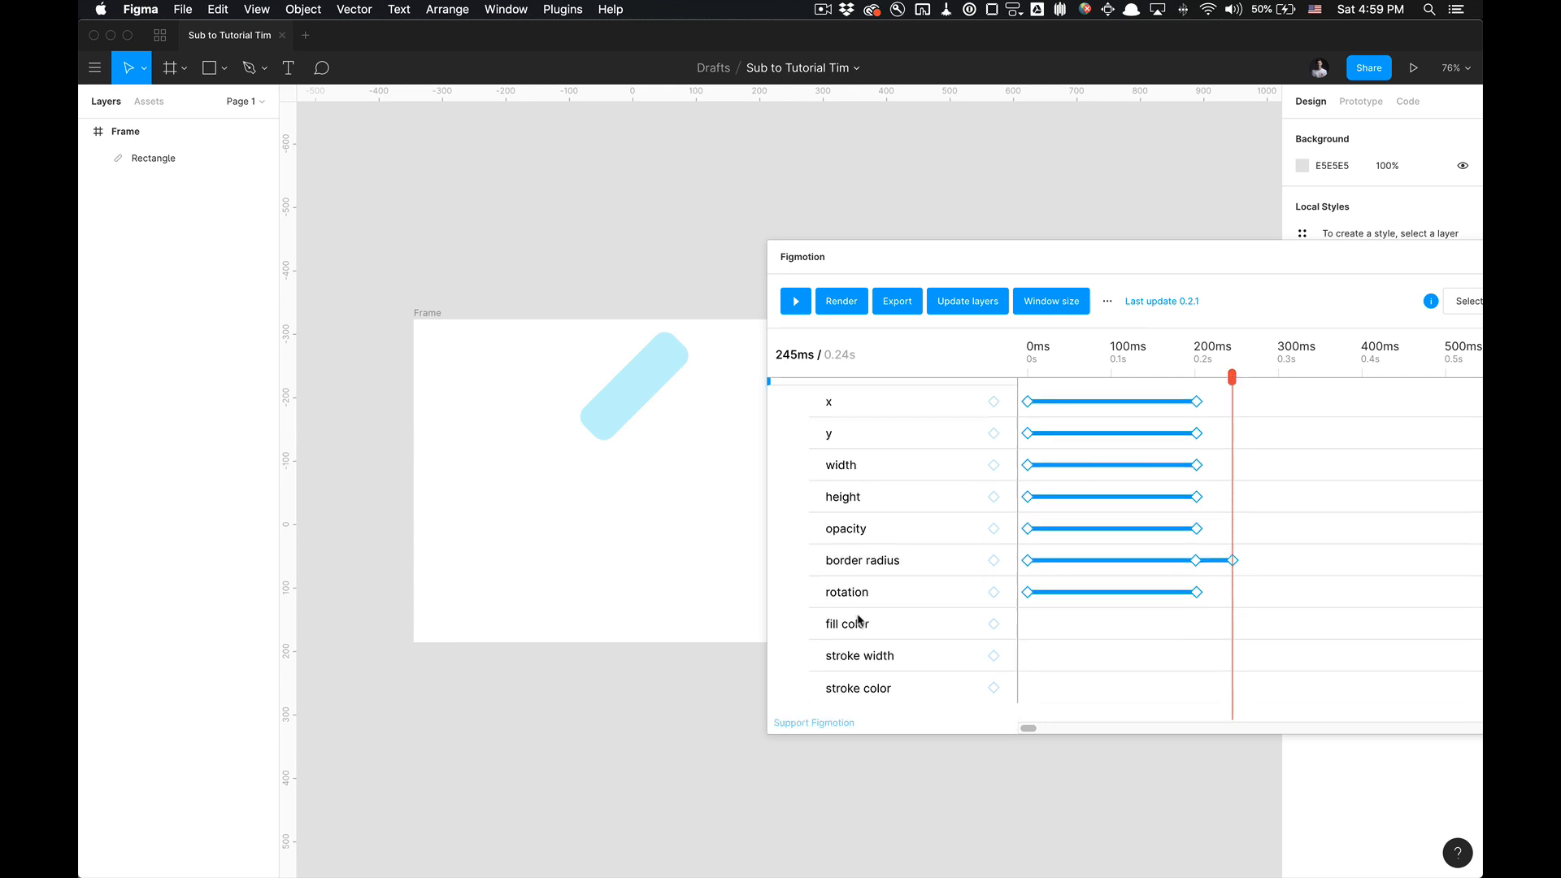
click(993, 624)
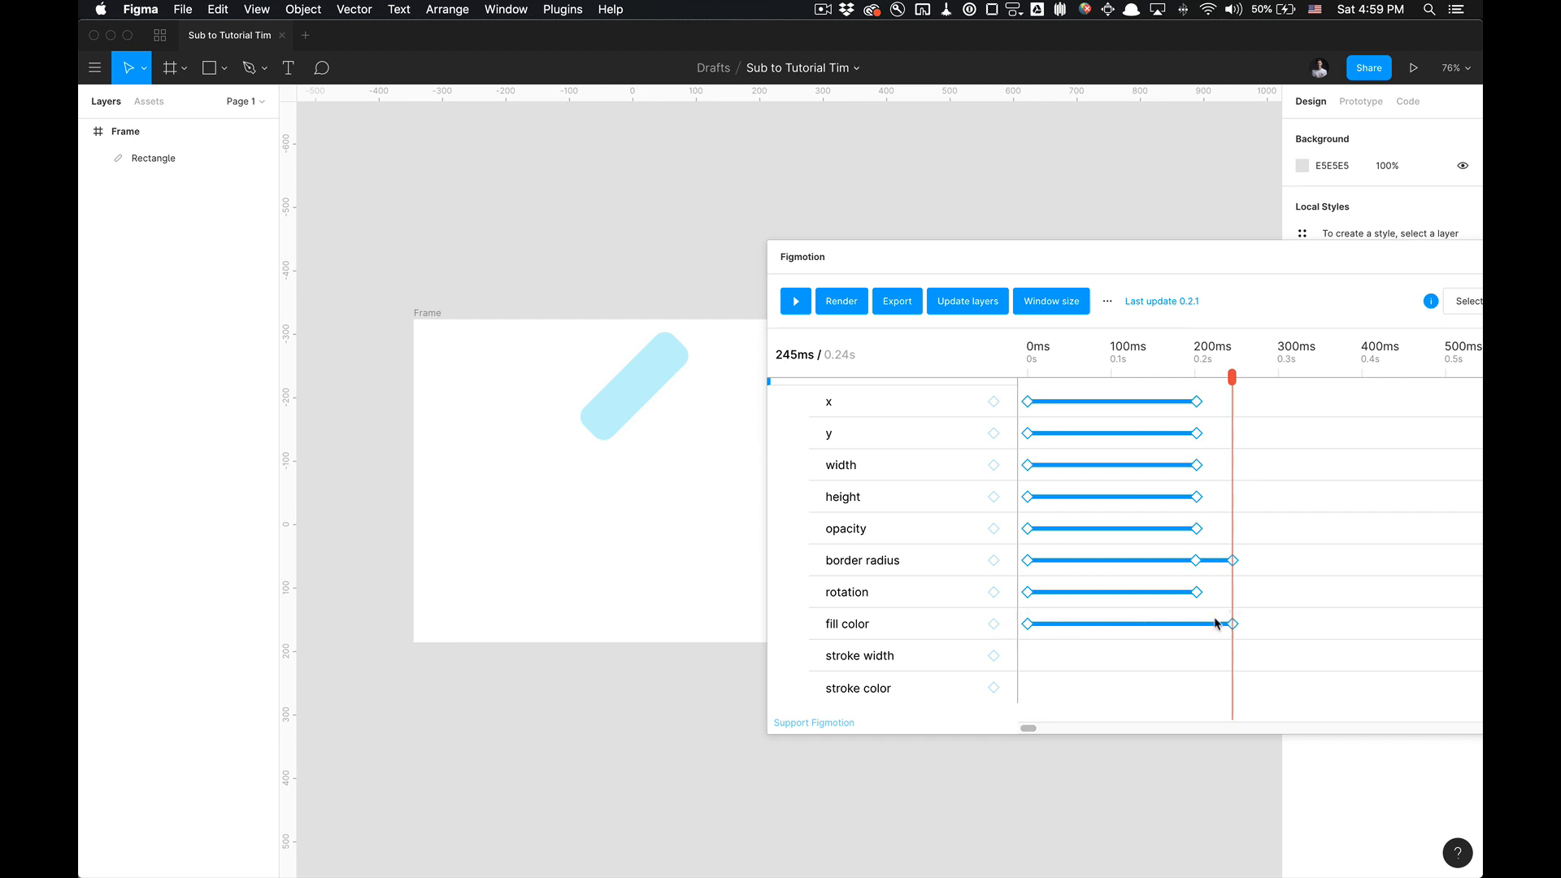
click(1233, 625)
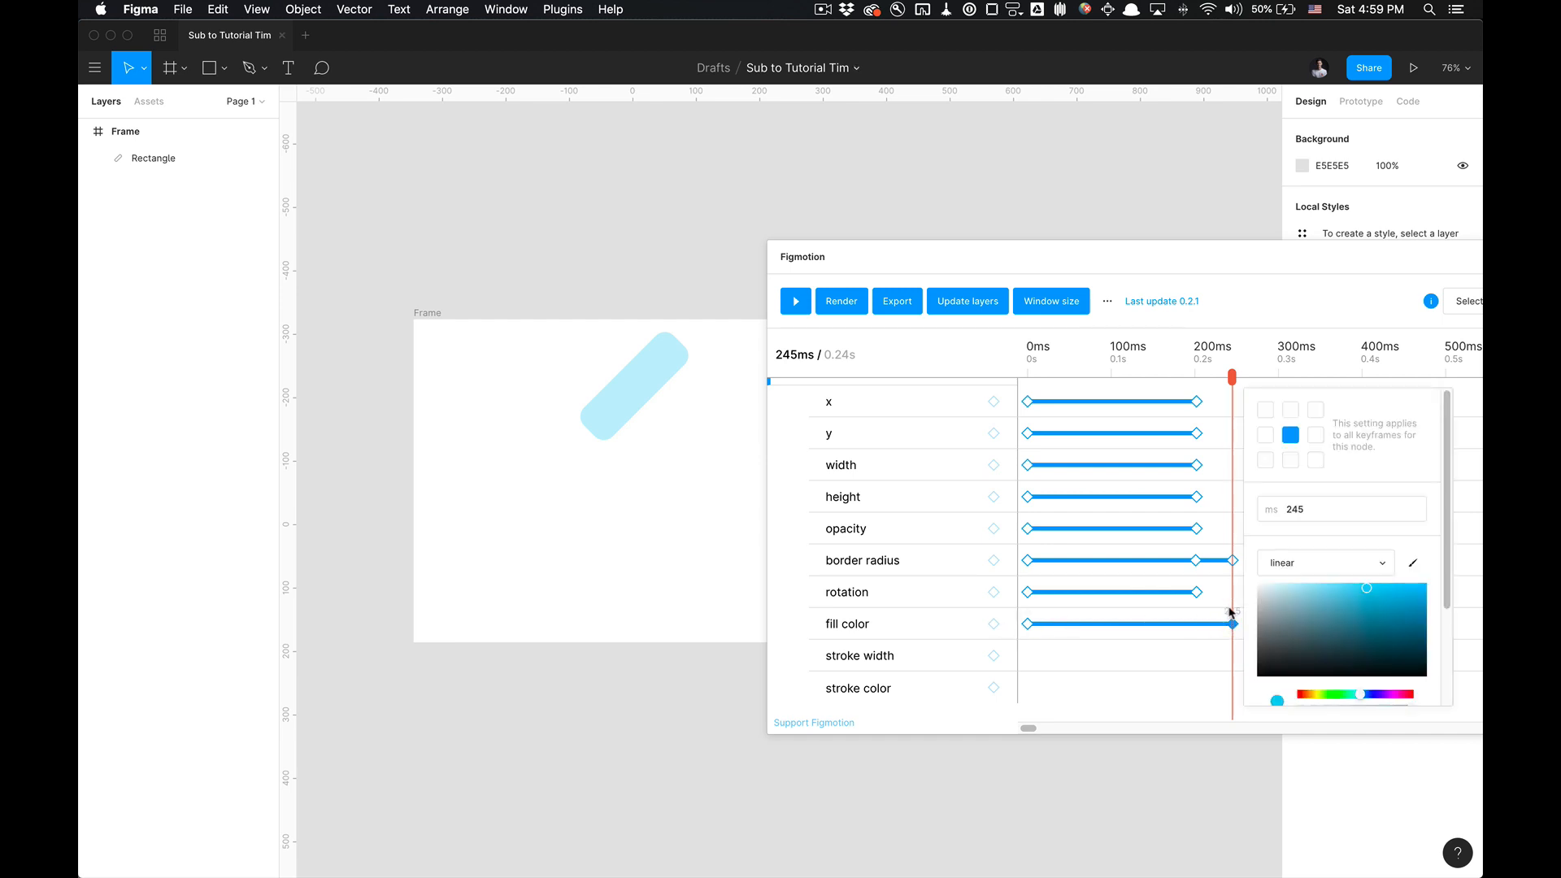
scroll(1285, 586, down, 3)
scroll(1285, 606, up, 3)
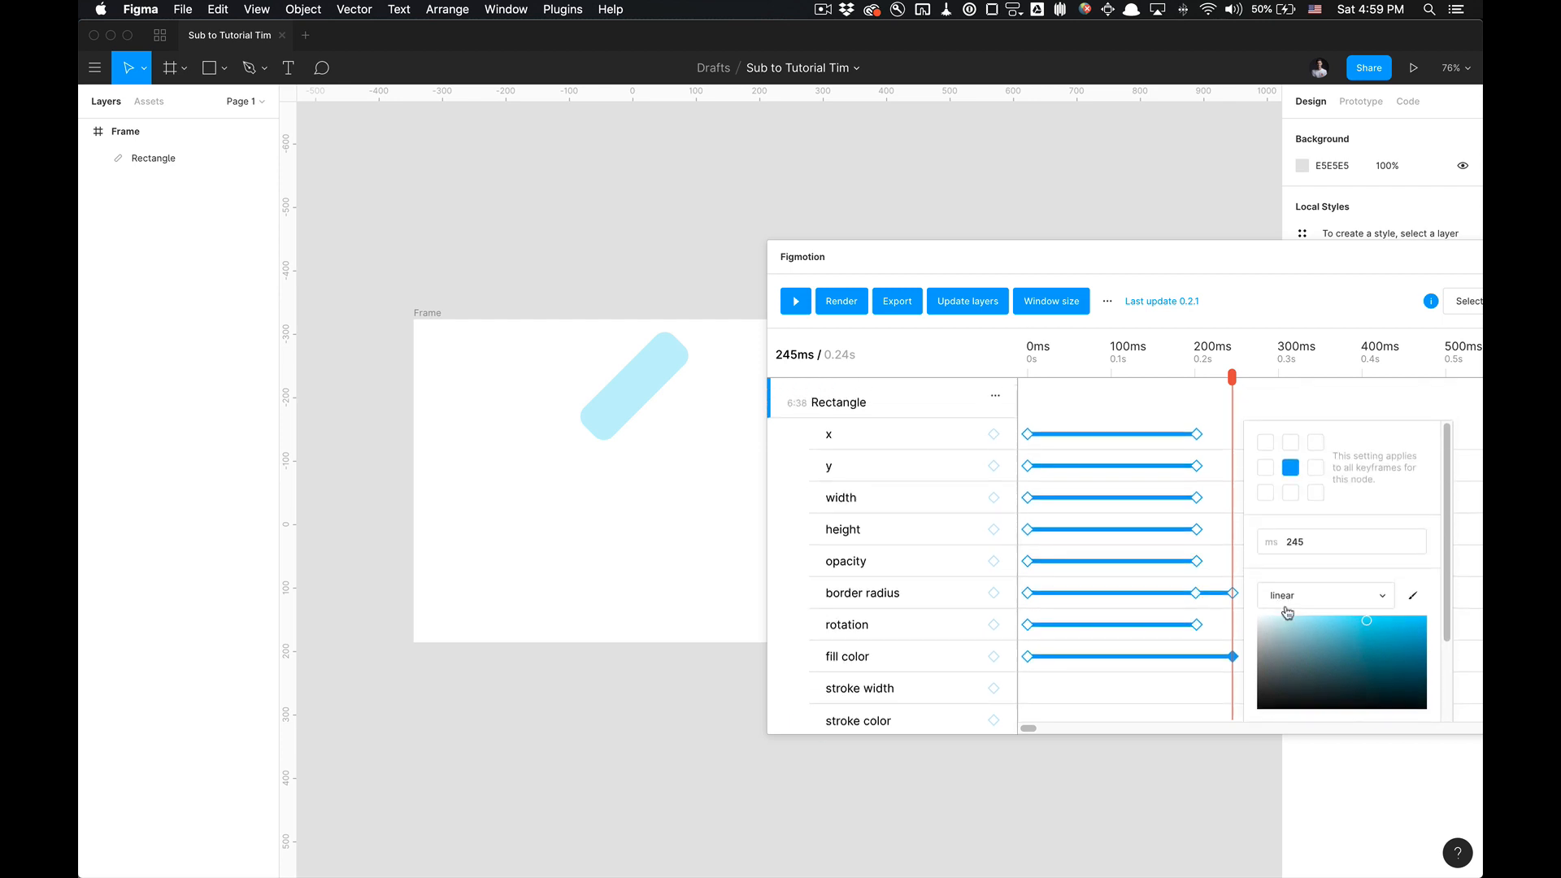
scroll(1286, 606, down, 3)
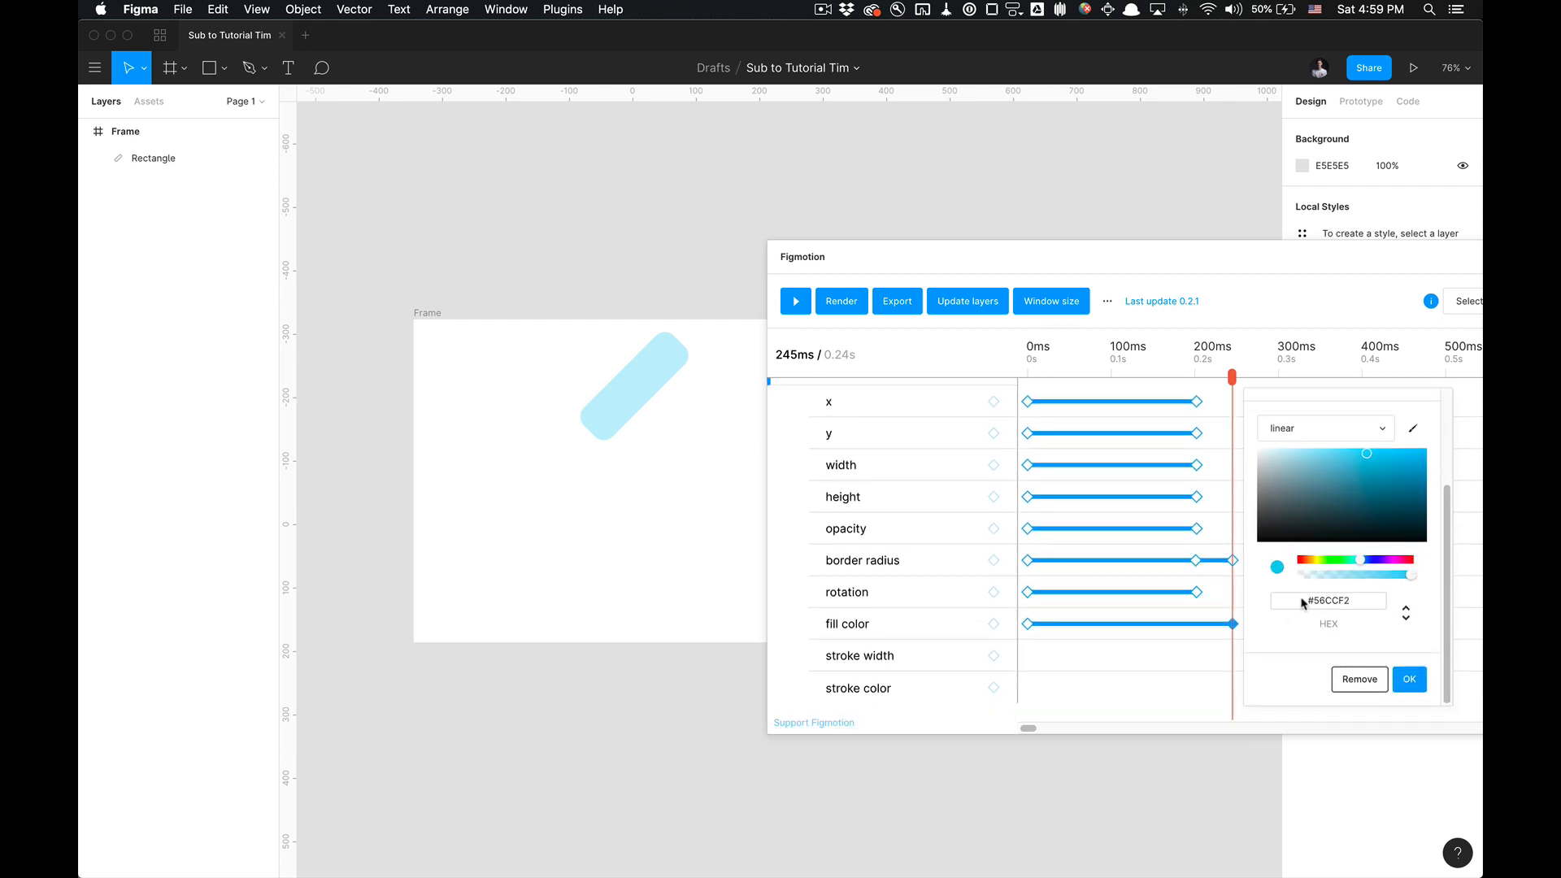
scroll(1290, 623, up, 4)
scroll(1290, 623, down, 3)
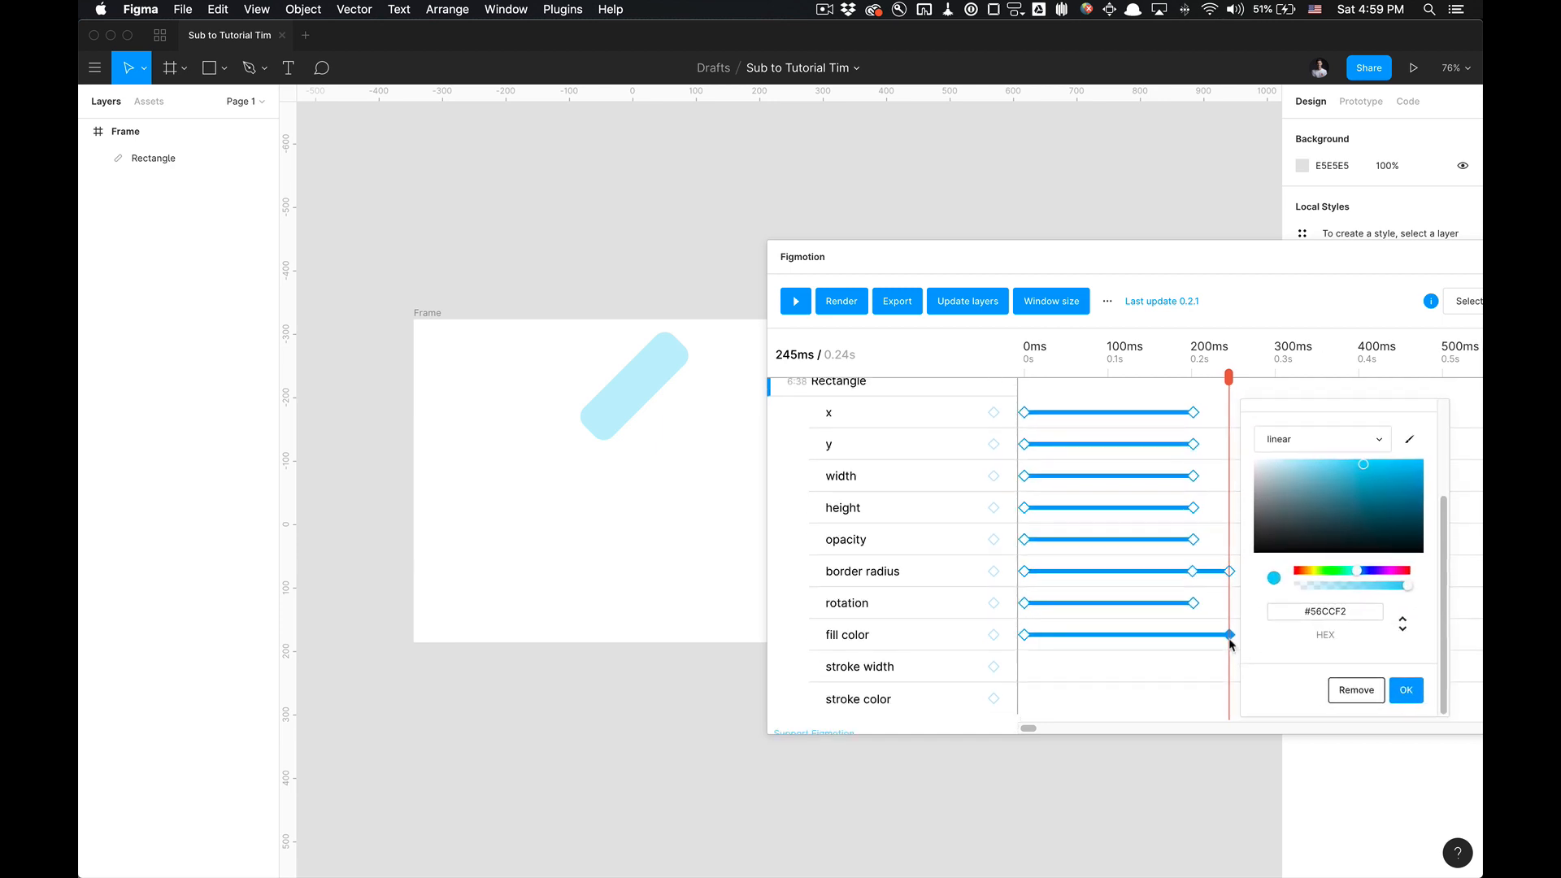
click(1231, 639)
click(1230, 637)
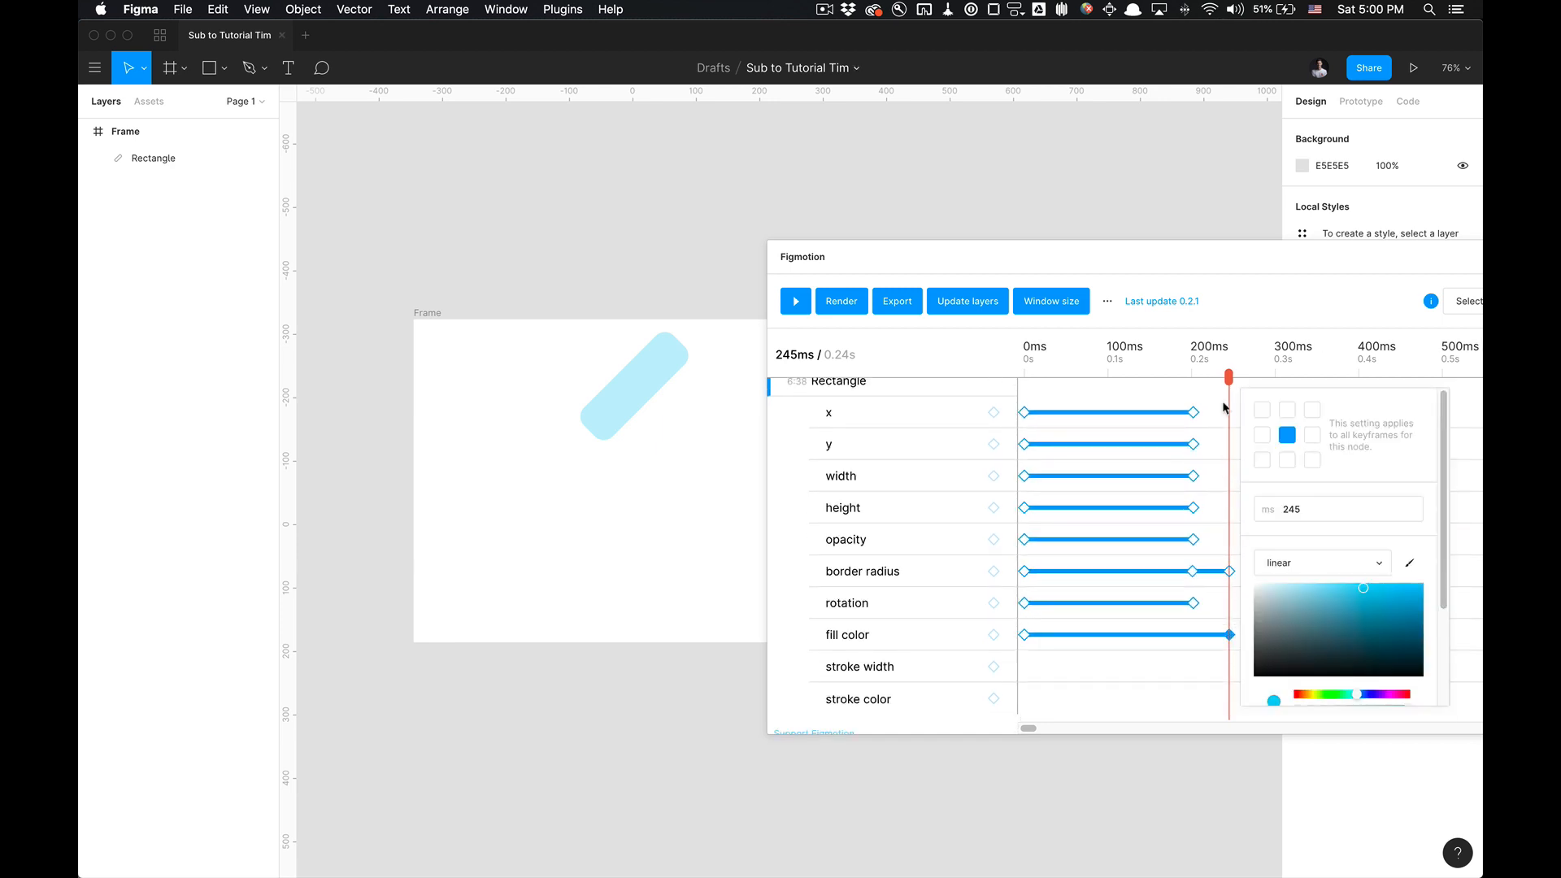
- Add a fill color keyframe for the rectangle at 277 ms and set its color to red
drag(1230, 384, 1256, 389)
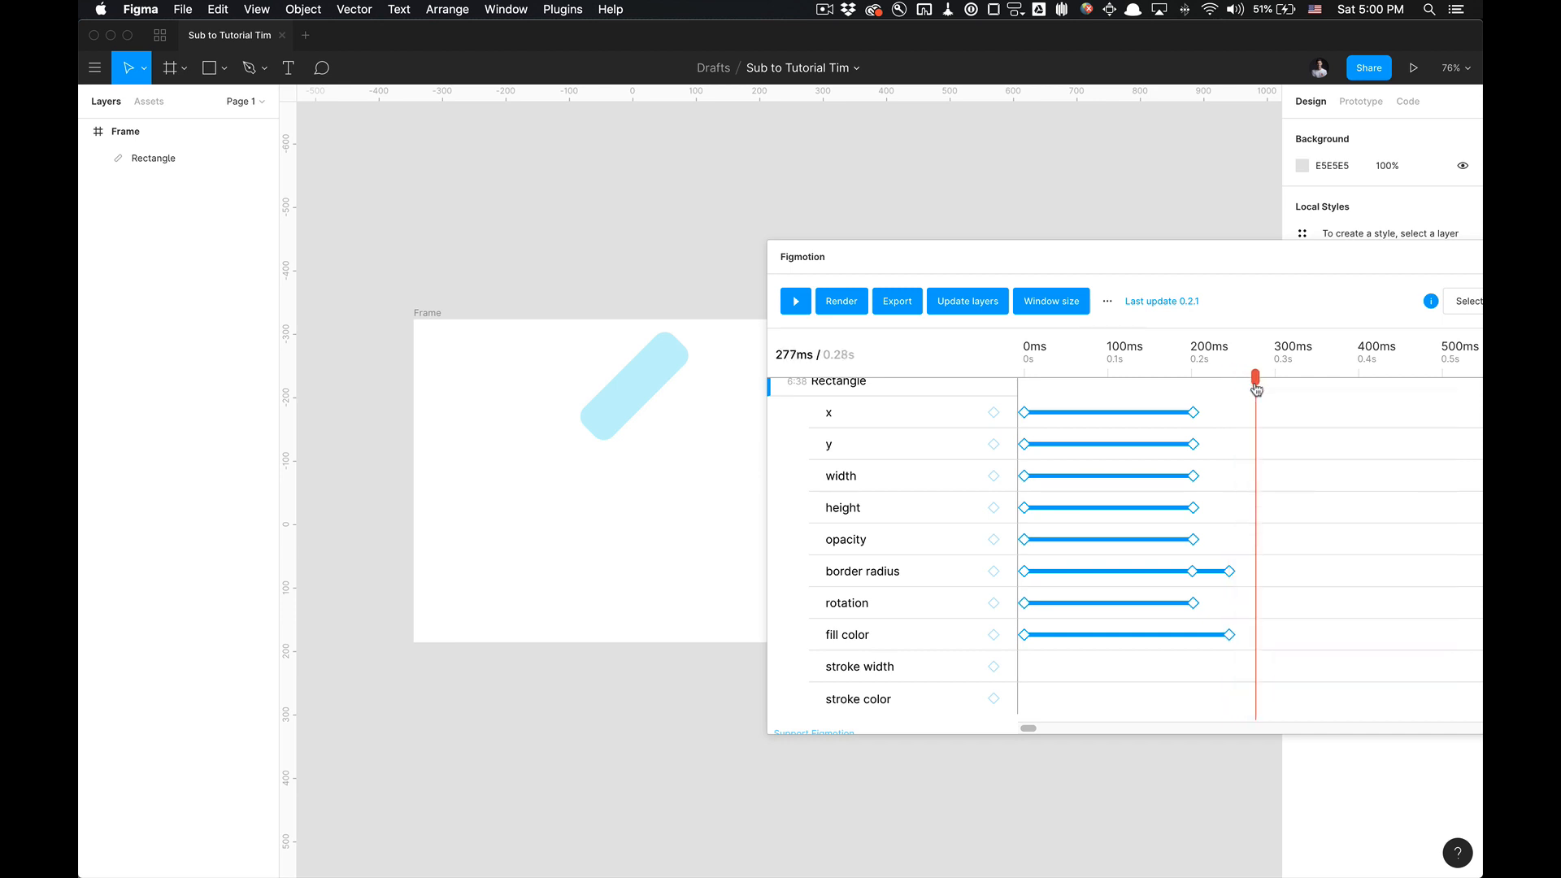
click(993, 636)
click(1256, 635)
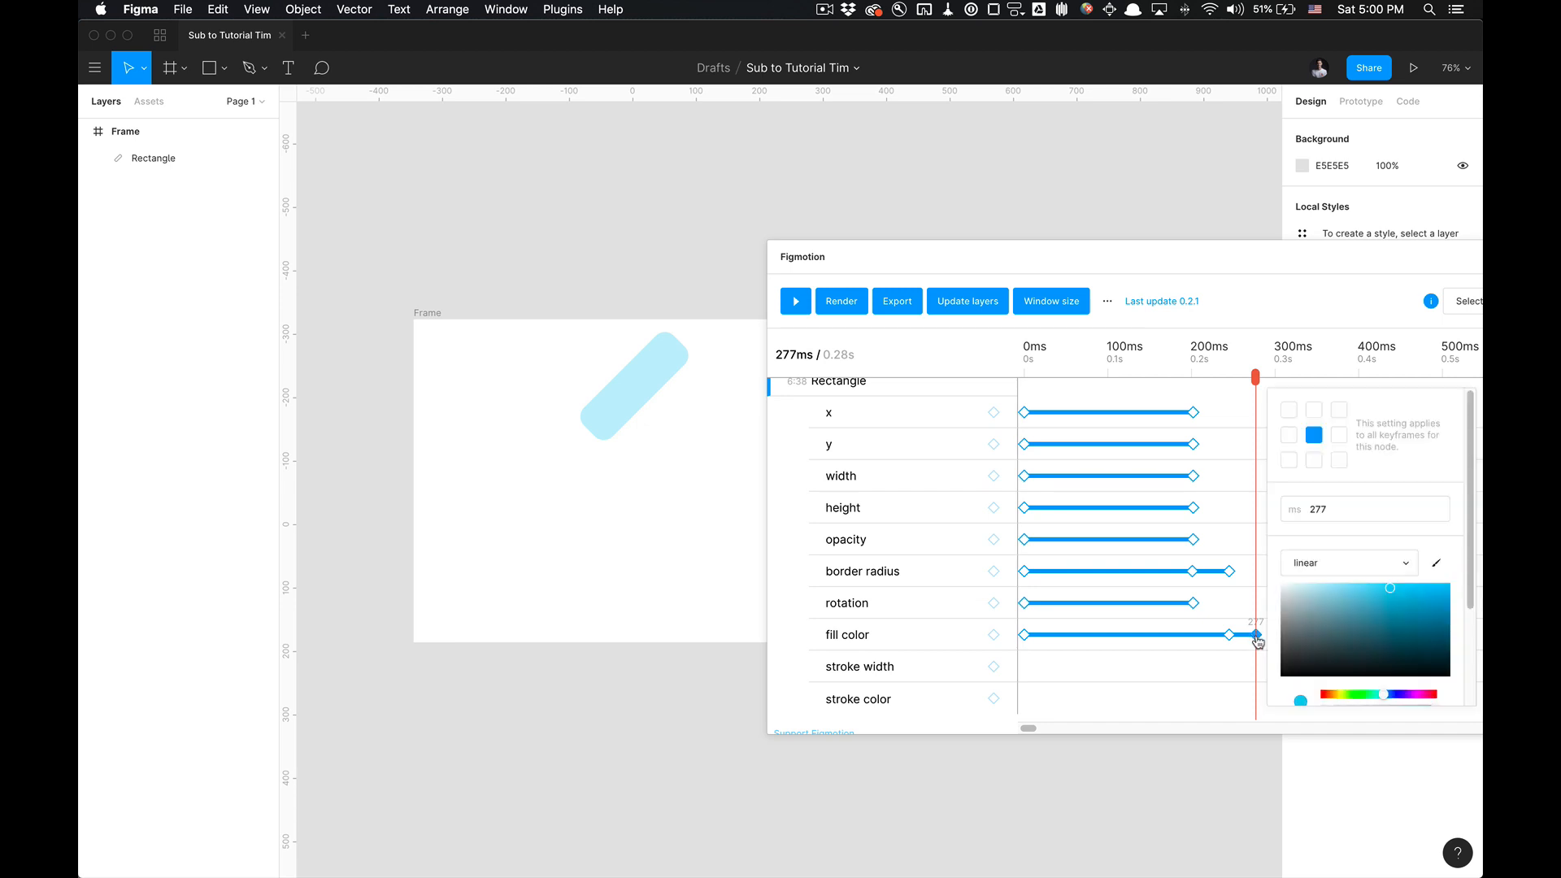
scroll(1333, 569, down, 3)
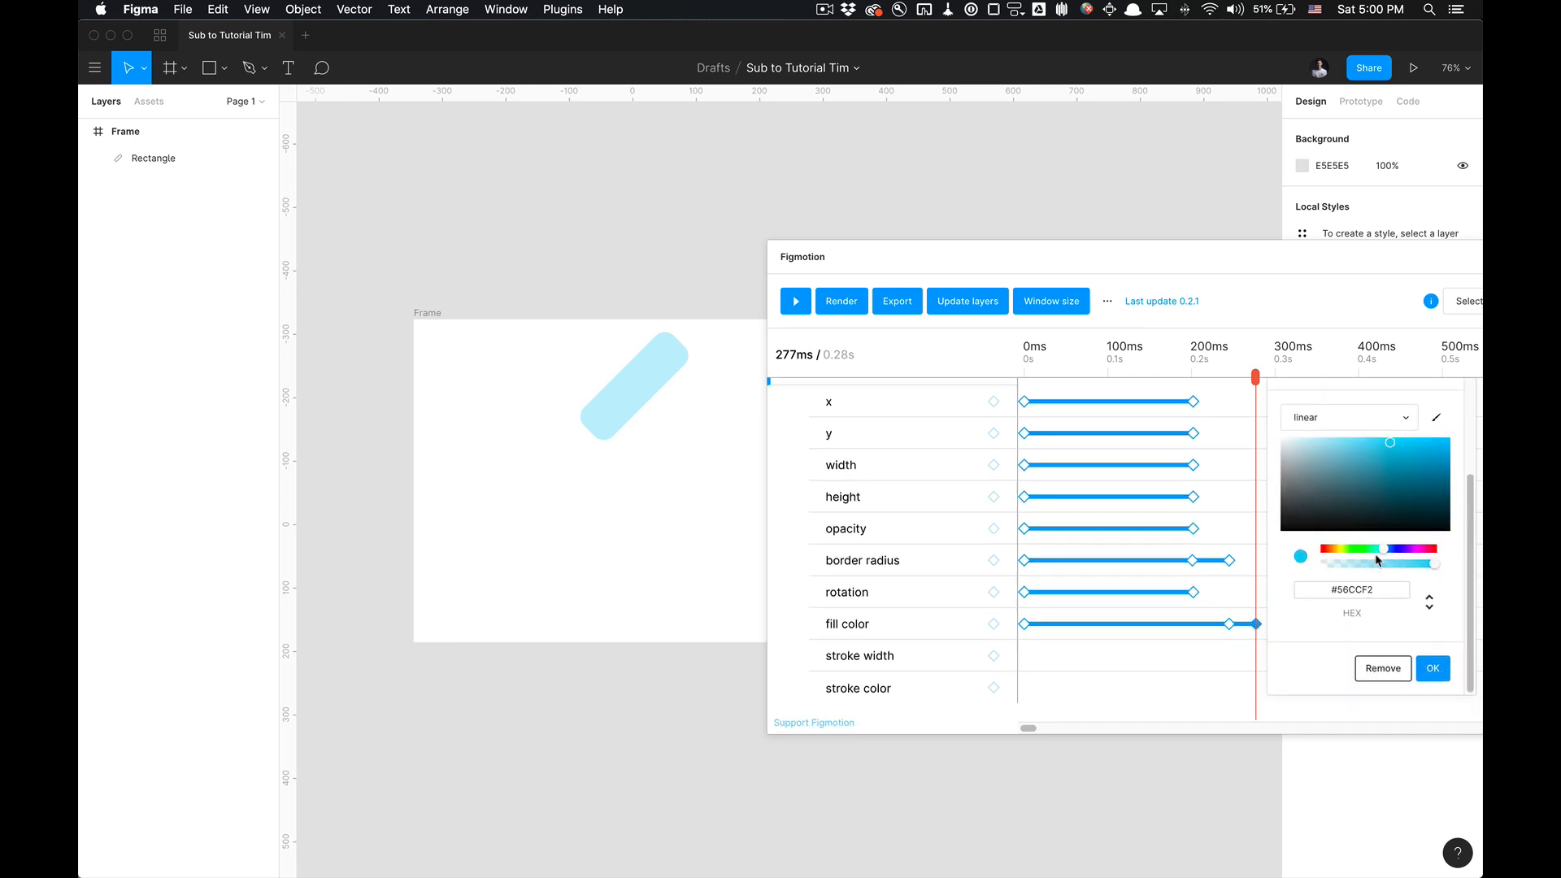
drag(1378, 551, 1311, 553)
click(1436, 670)
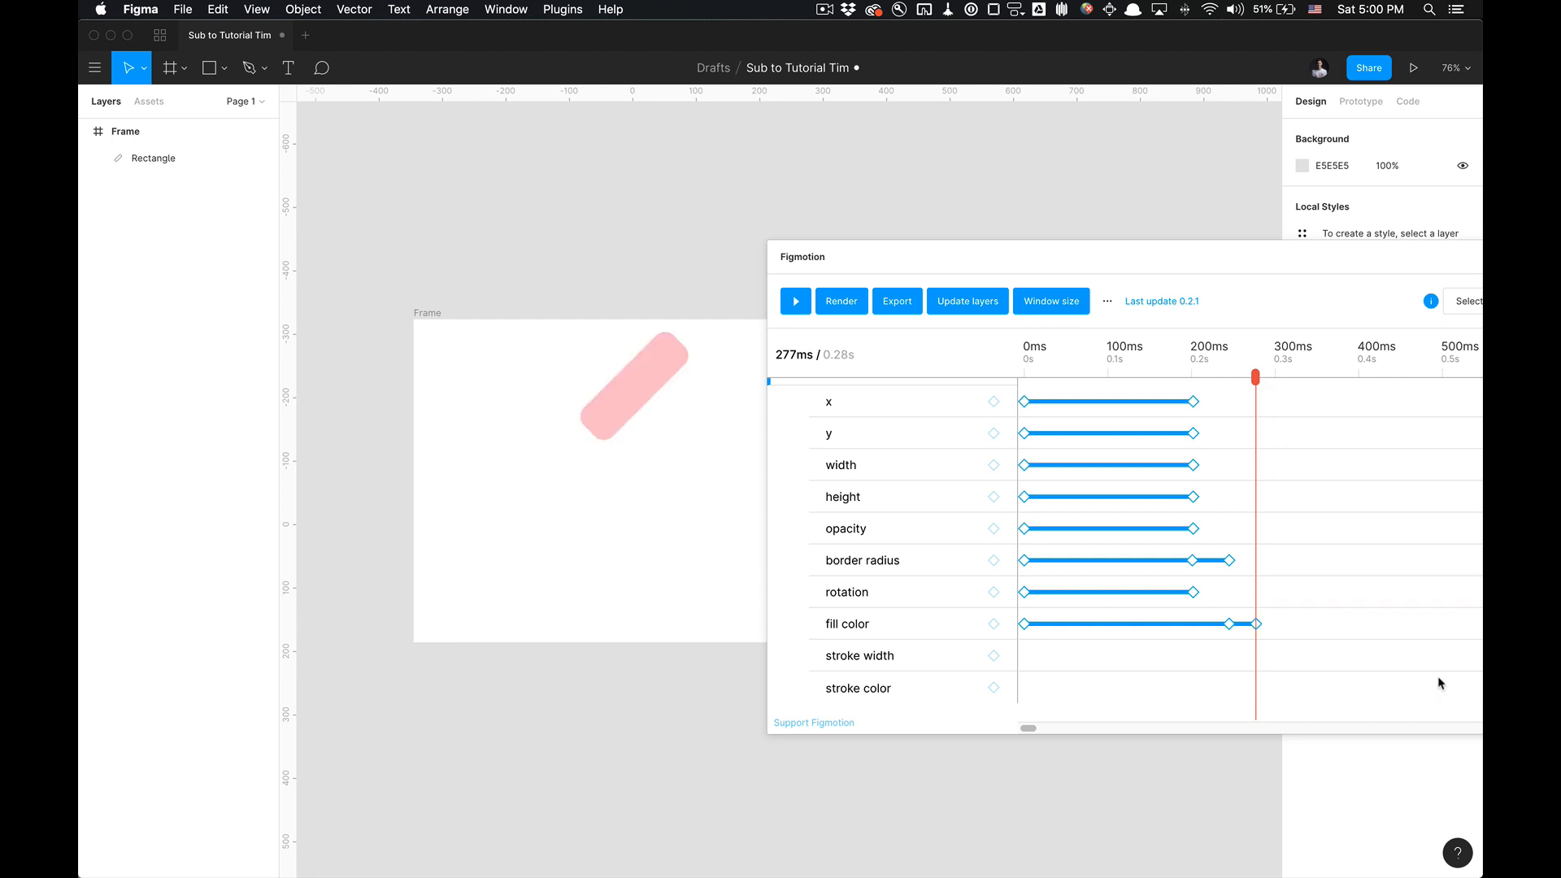
- Add an opacity keyframe for the rectangle at 245 ms and set its value to 1
drag(1256, 387, 1235, 460)
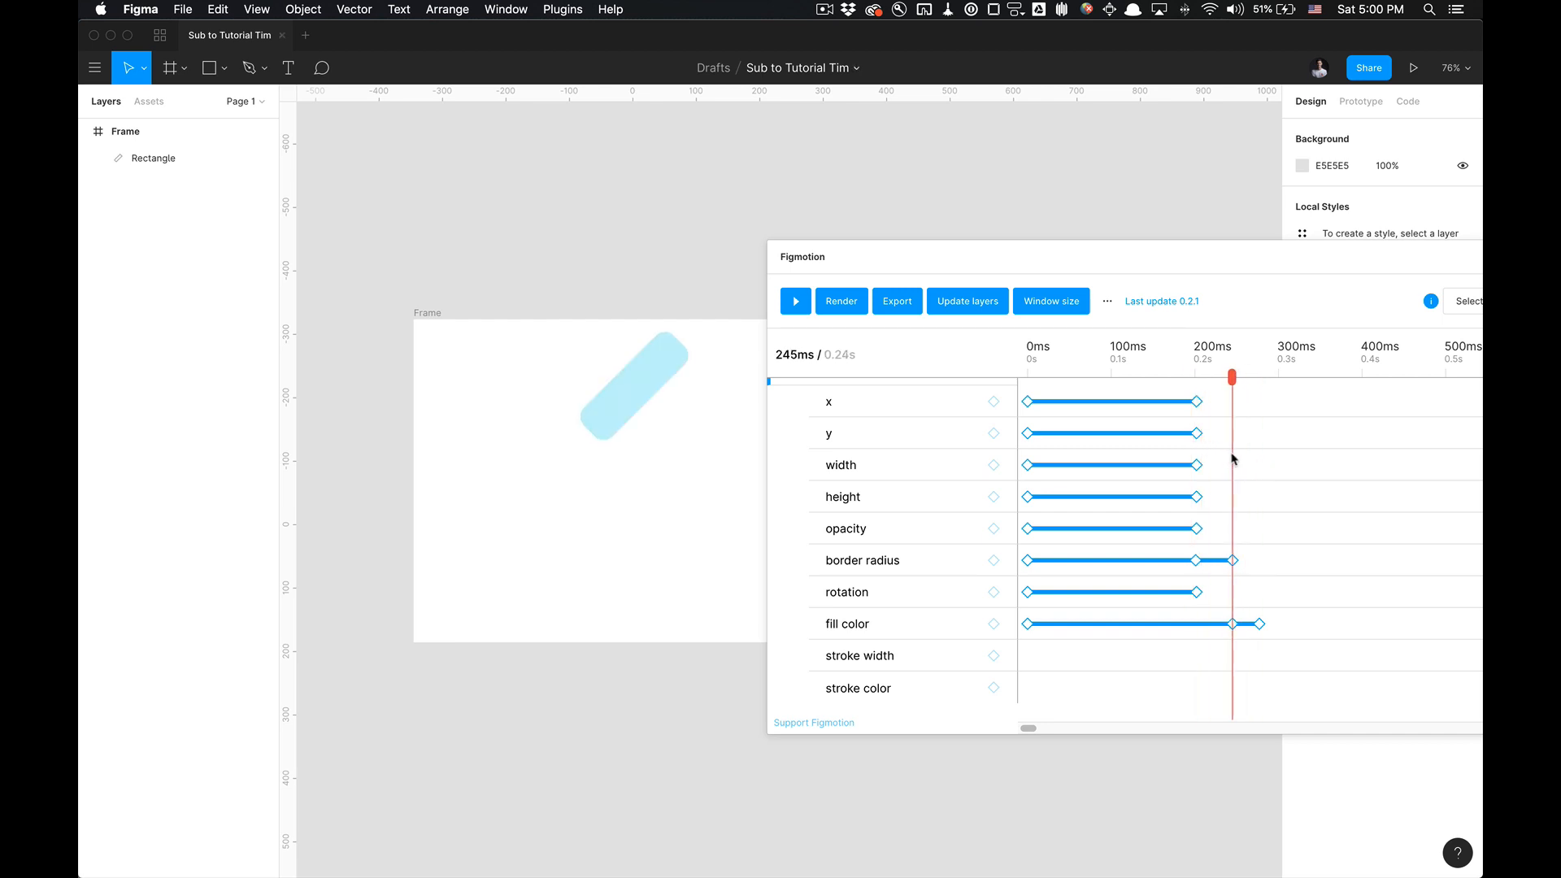
click(1198, 531)
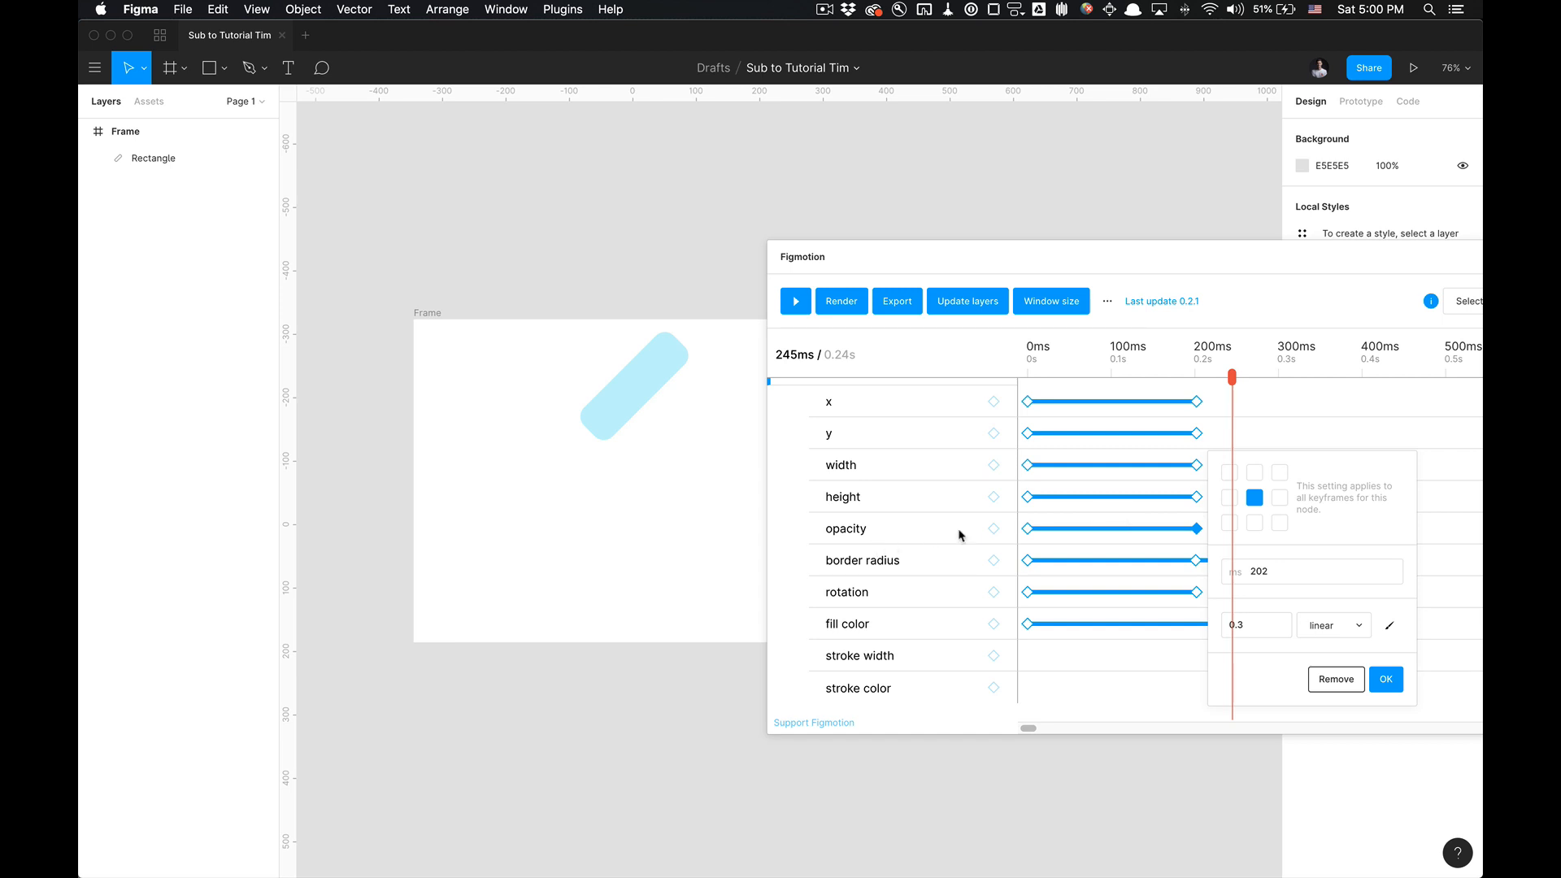
click(995, 530)
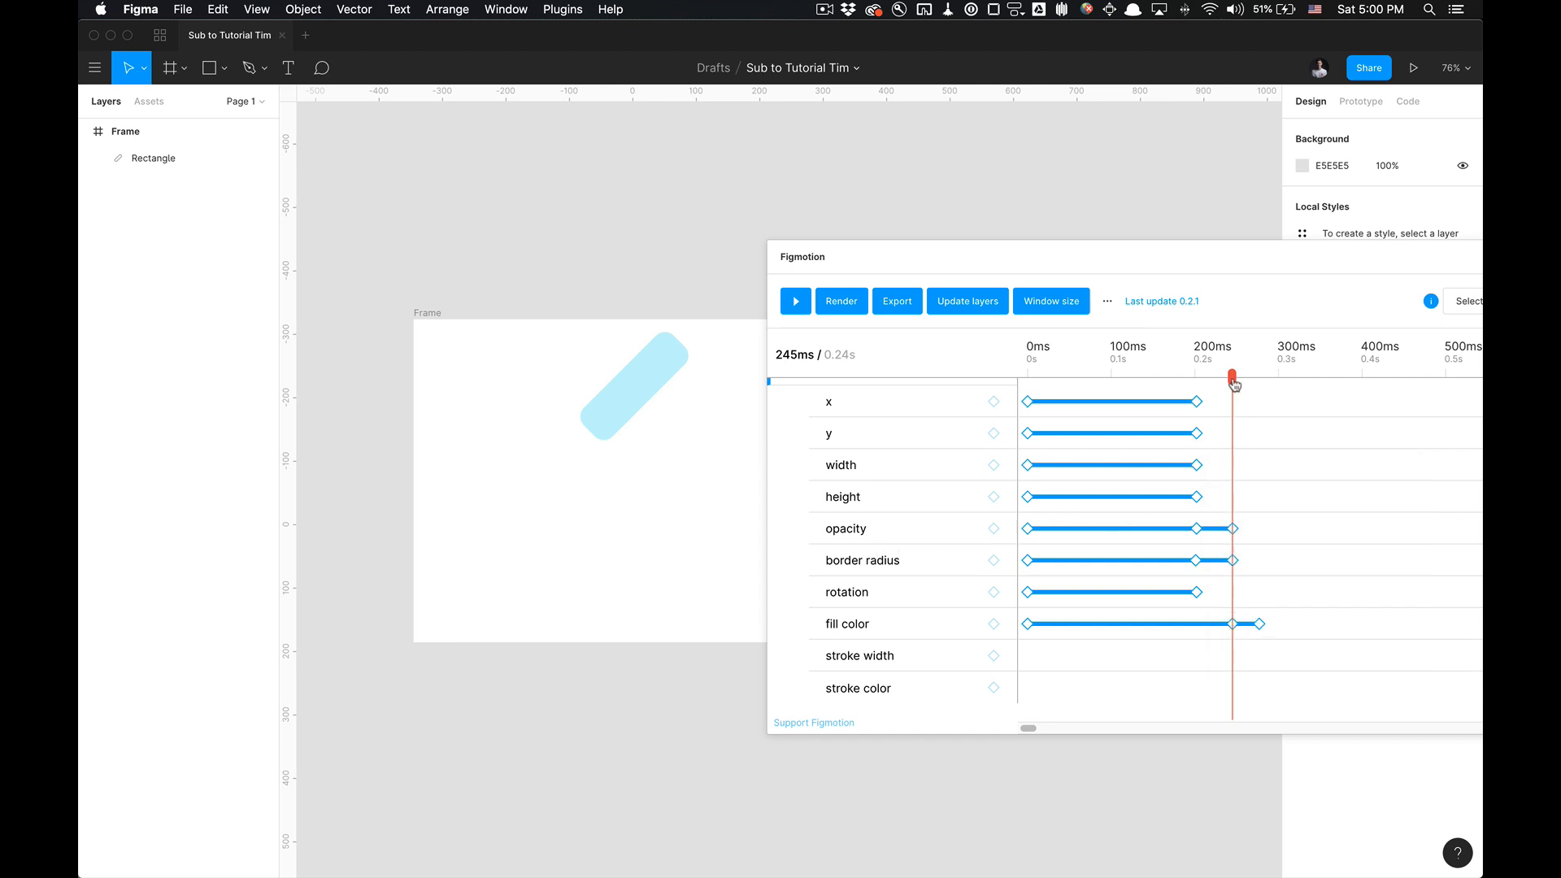
click(1233, 530)
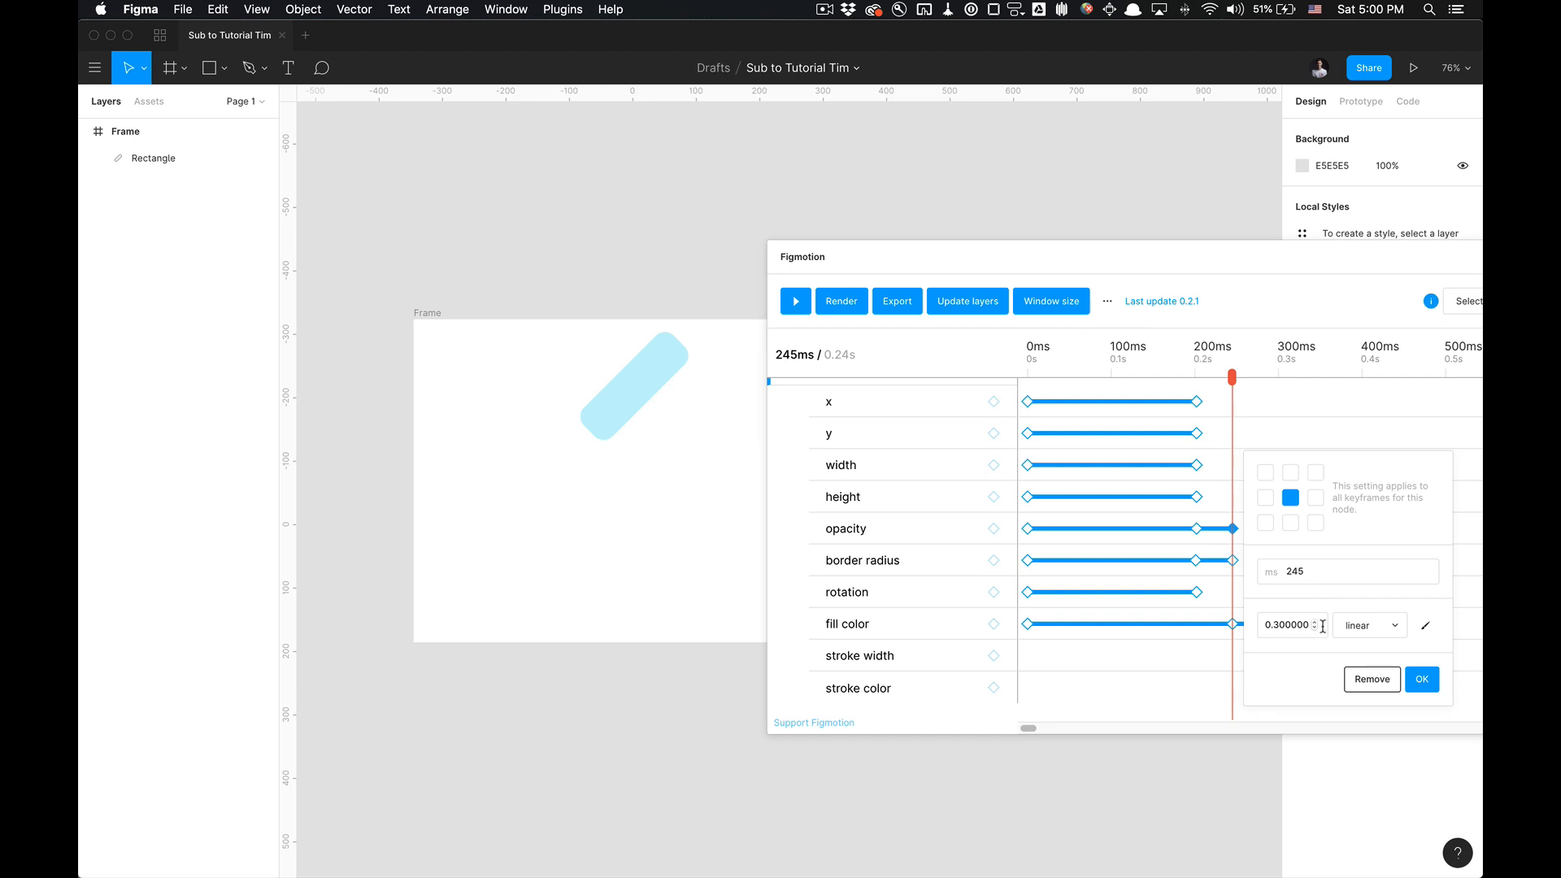
click(1233, 531)
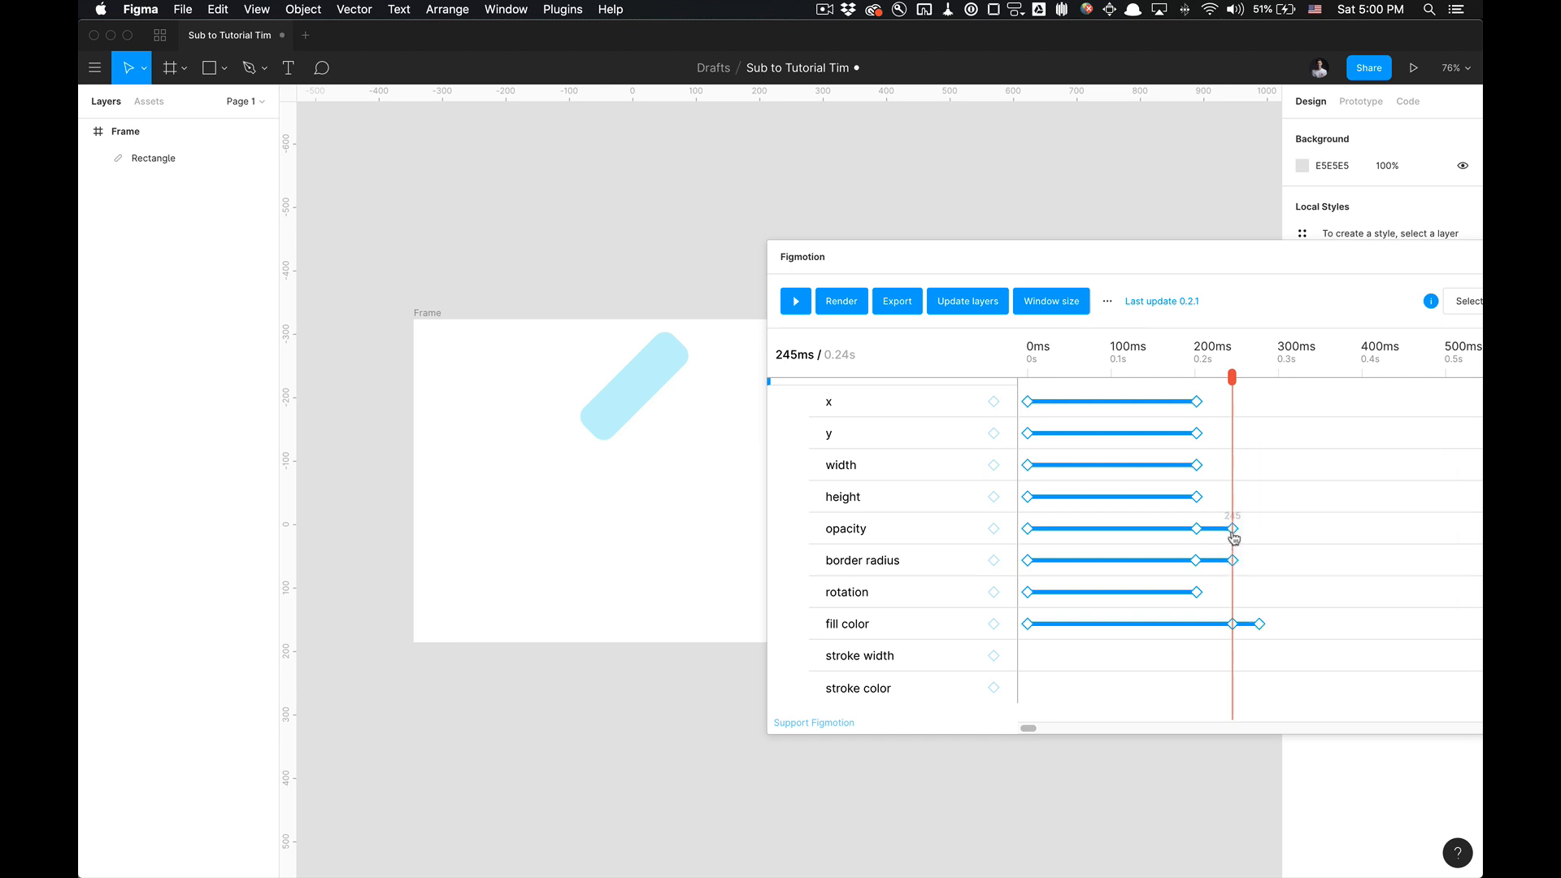
click(1233, 531)
double_click(1299, 624)
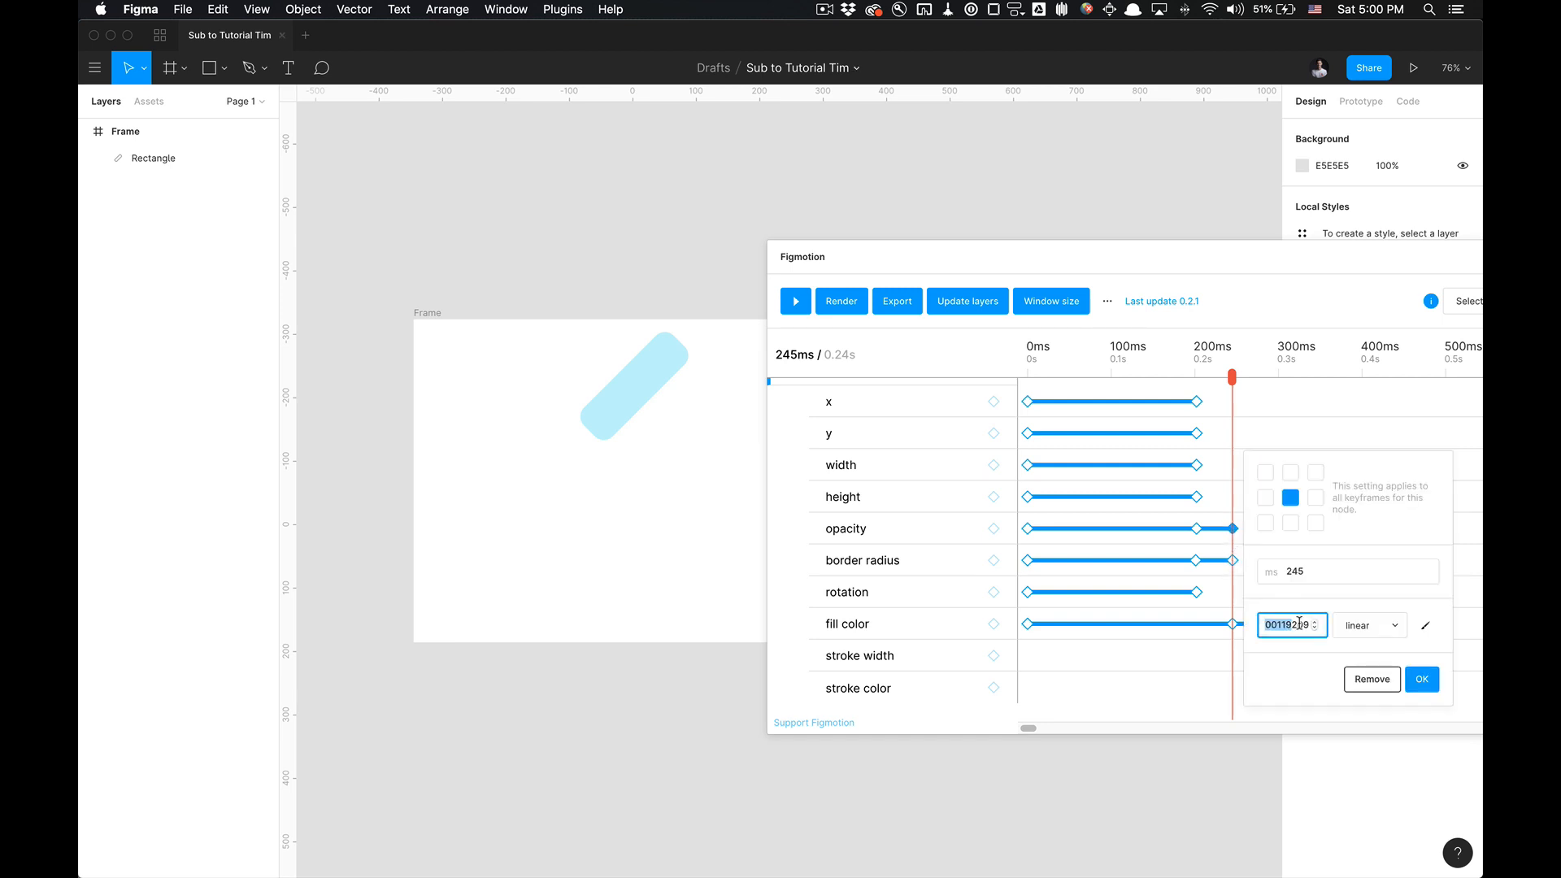
key(super+a)
key(Up)
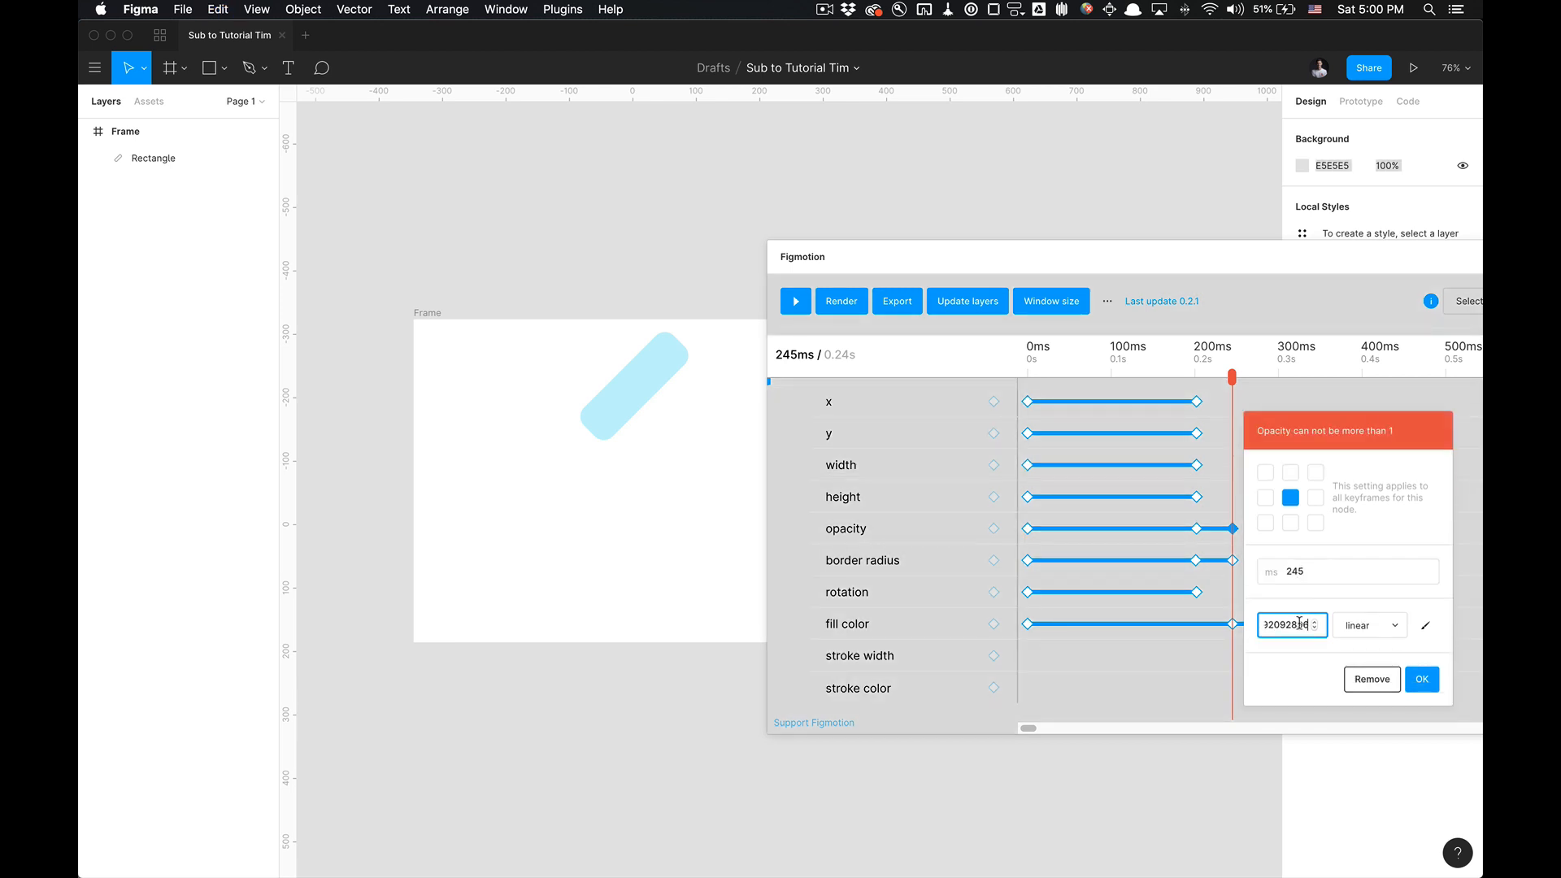
key(BackSpace)
key(BackSpace)
key(BackSpace)
key(BackSpace)
key(BackSpace)
key(BackSpace)
key(BackSpace)
key(BackSpace)
key(BackSpace)
key(BackSpace)
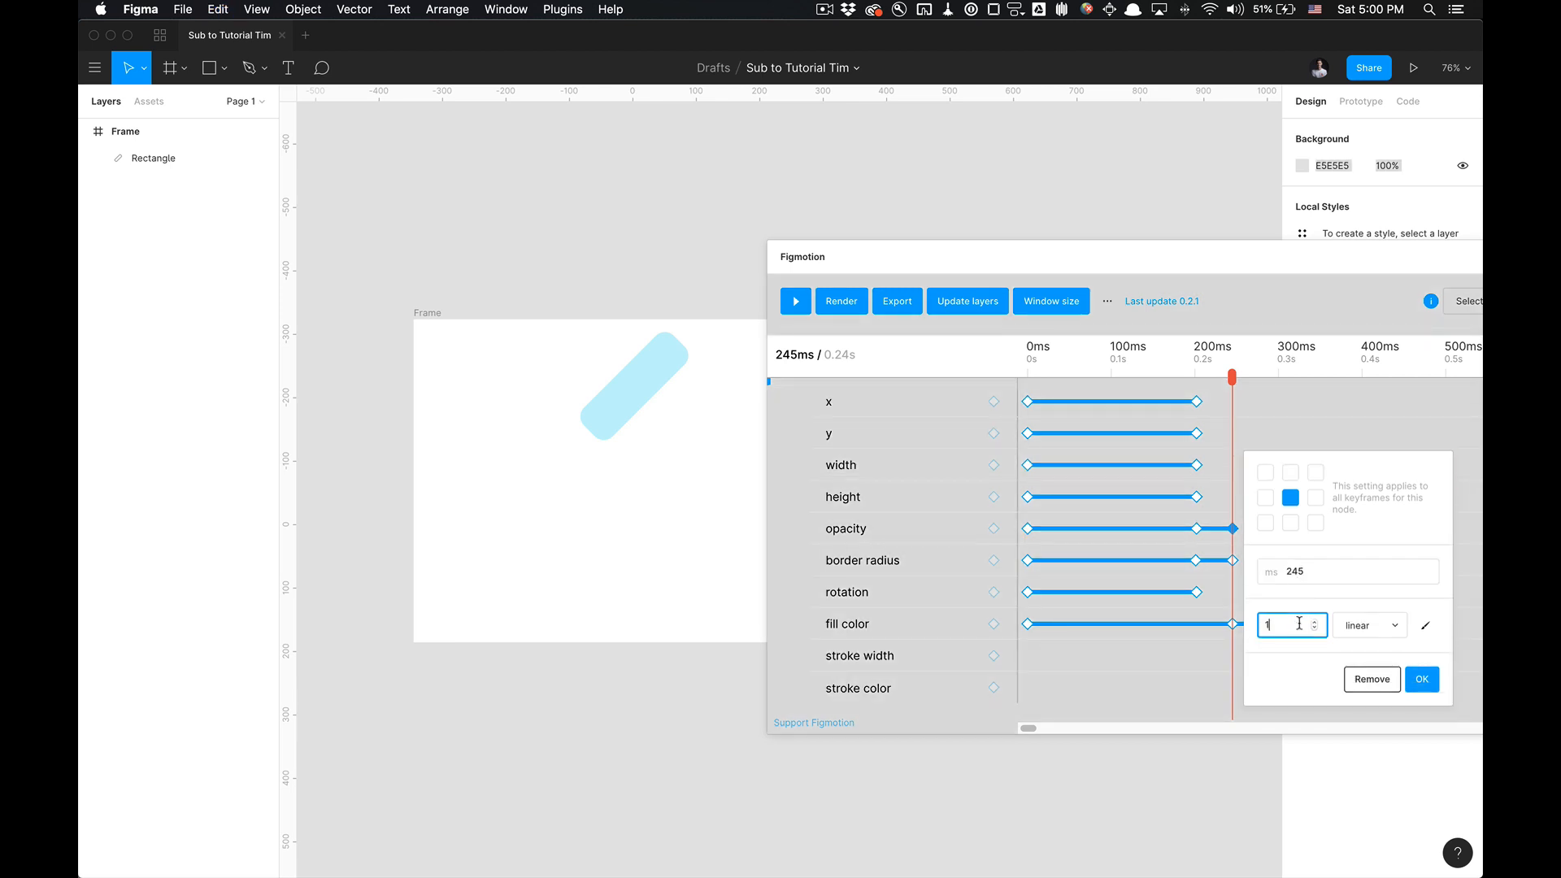
text(1)
key(Return)
- Play the animation from 0 ms, move the playhead to 303 ms and scrub back to the start
drag(1212, 383, 997, 376)
click(795, 303)
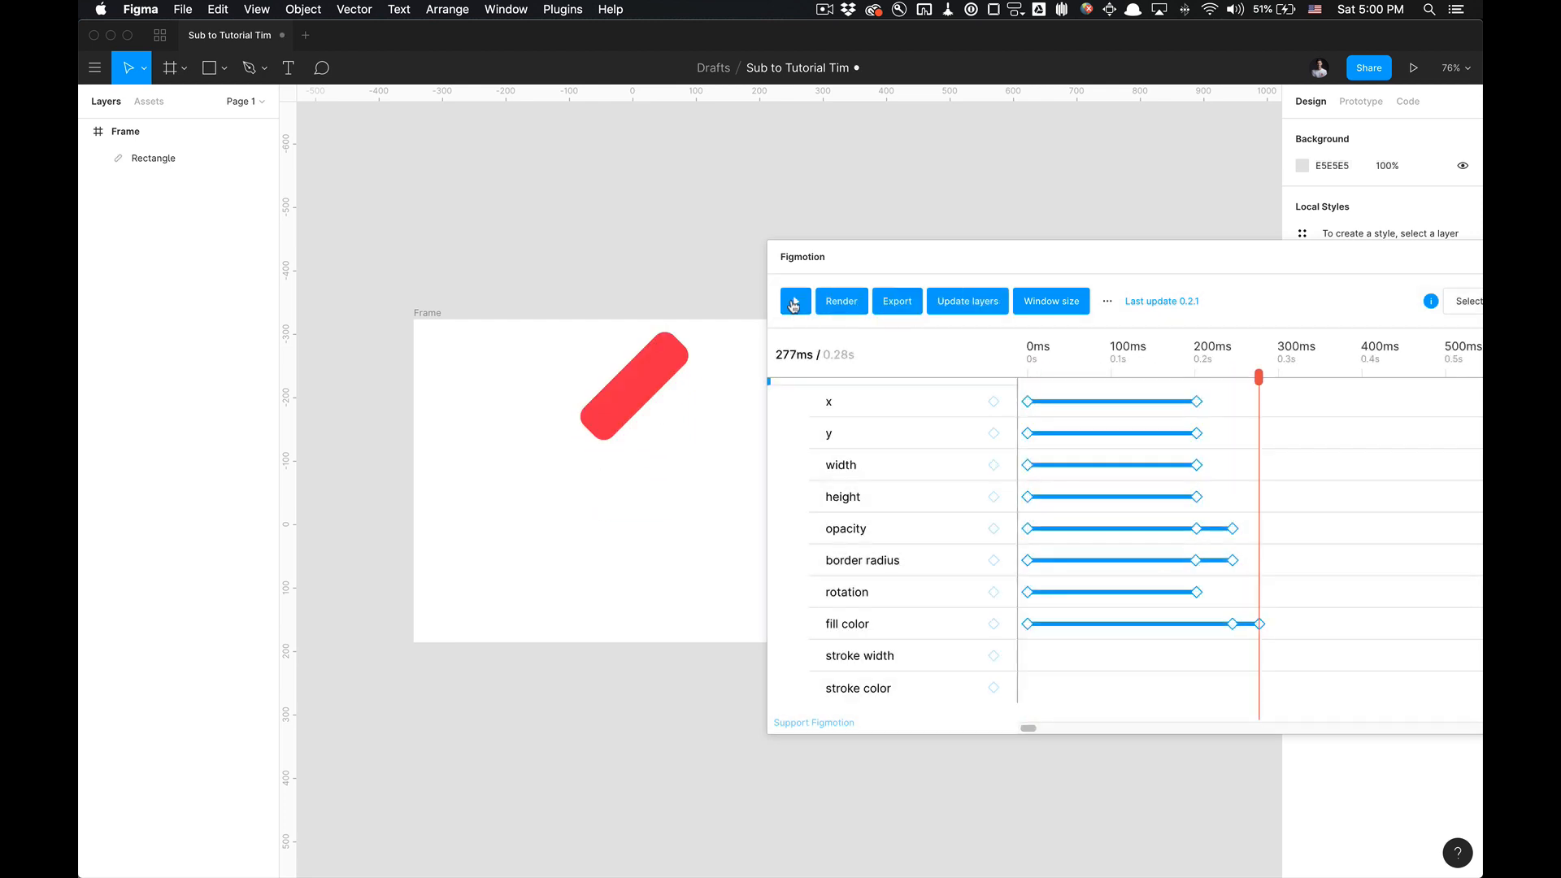
mouse_move(1258, 378)
mouse_down()
mouse_move(1173, 391)
mouse_move(1281, 385)
mouse_up()
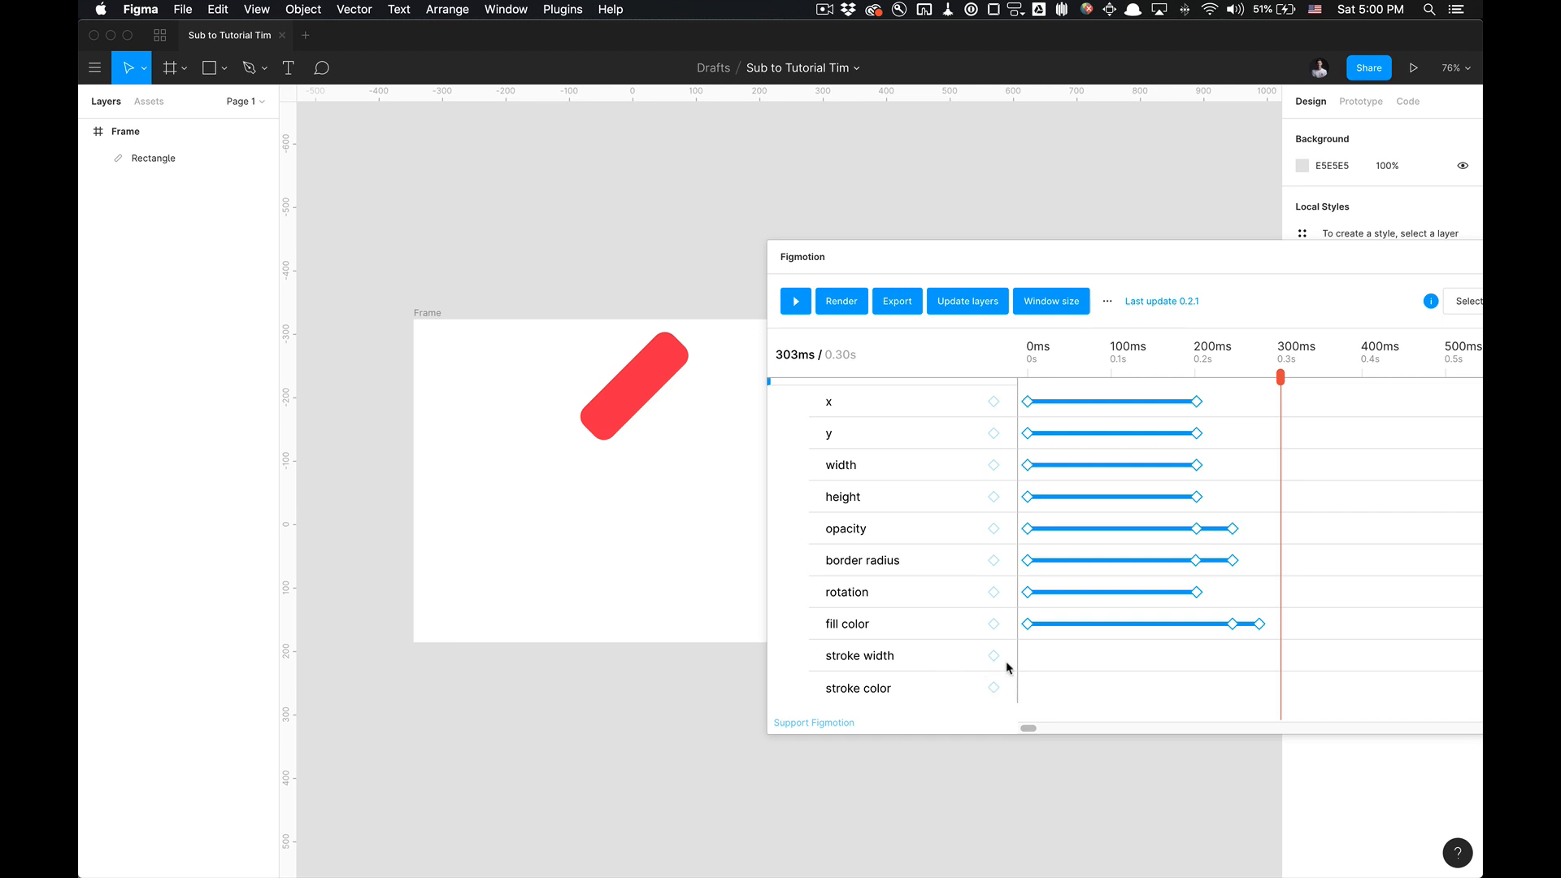
drag(1282, 381, 970, 430)
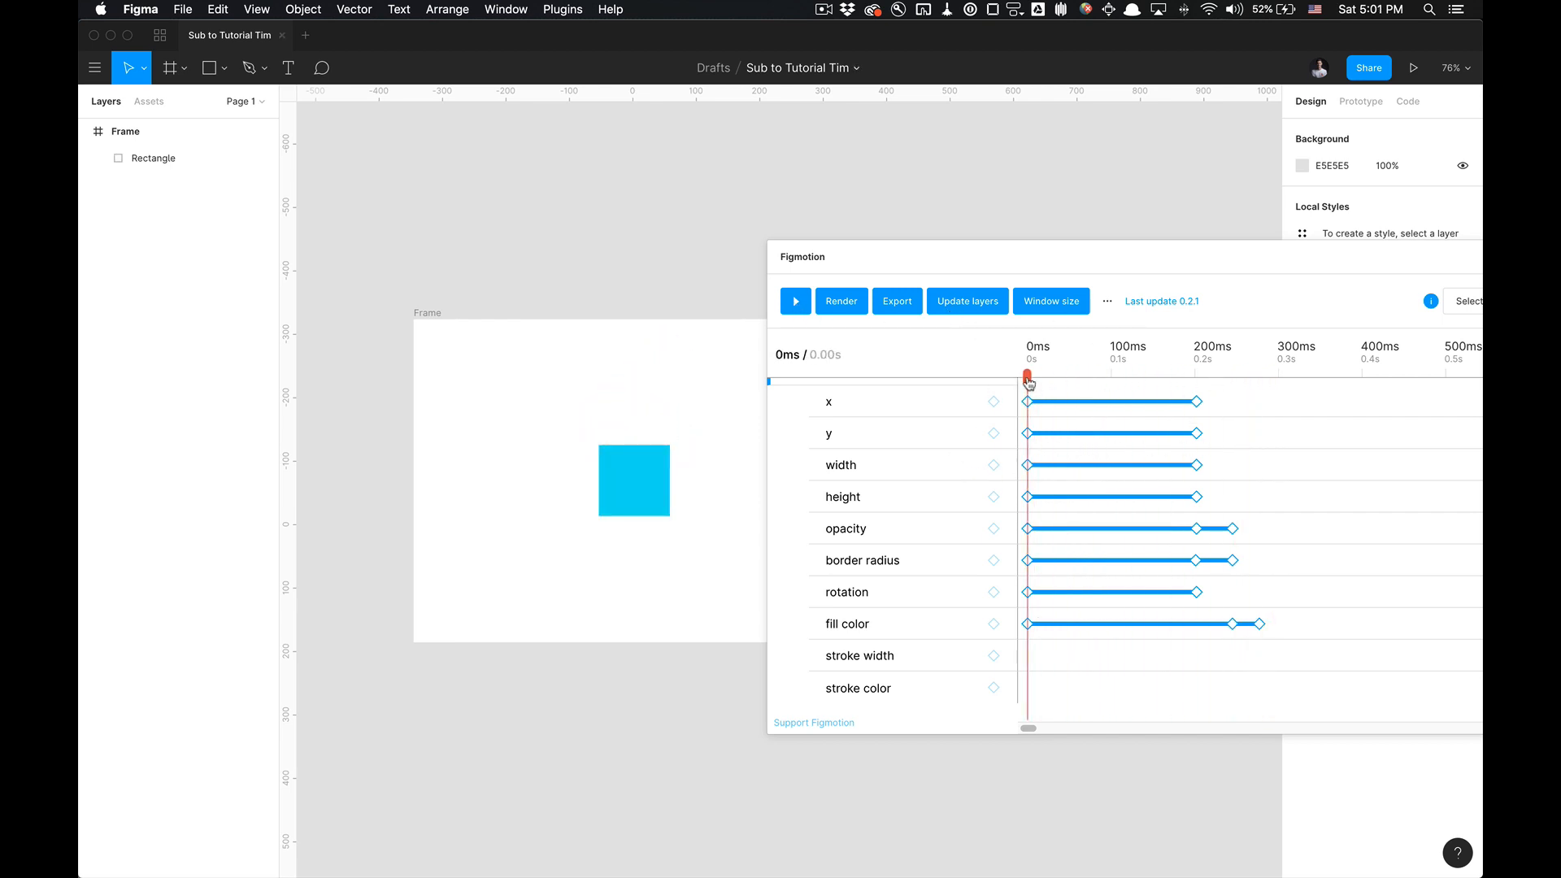
mouse_move(1027, 384)
mouse_down()
mouse_move(1264, 387)
mouse_move(1023, 385)
mouse_up()
- Start exporting the animation as CSS and as JSON, cancelling the save each time
mouse_move(1155, 258)
mouse_down()
mouse_move(1321, 260)
mouse_move(1174, 244)
mouse_up()
drag(961, 360, 871, 457)
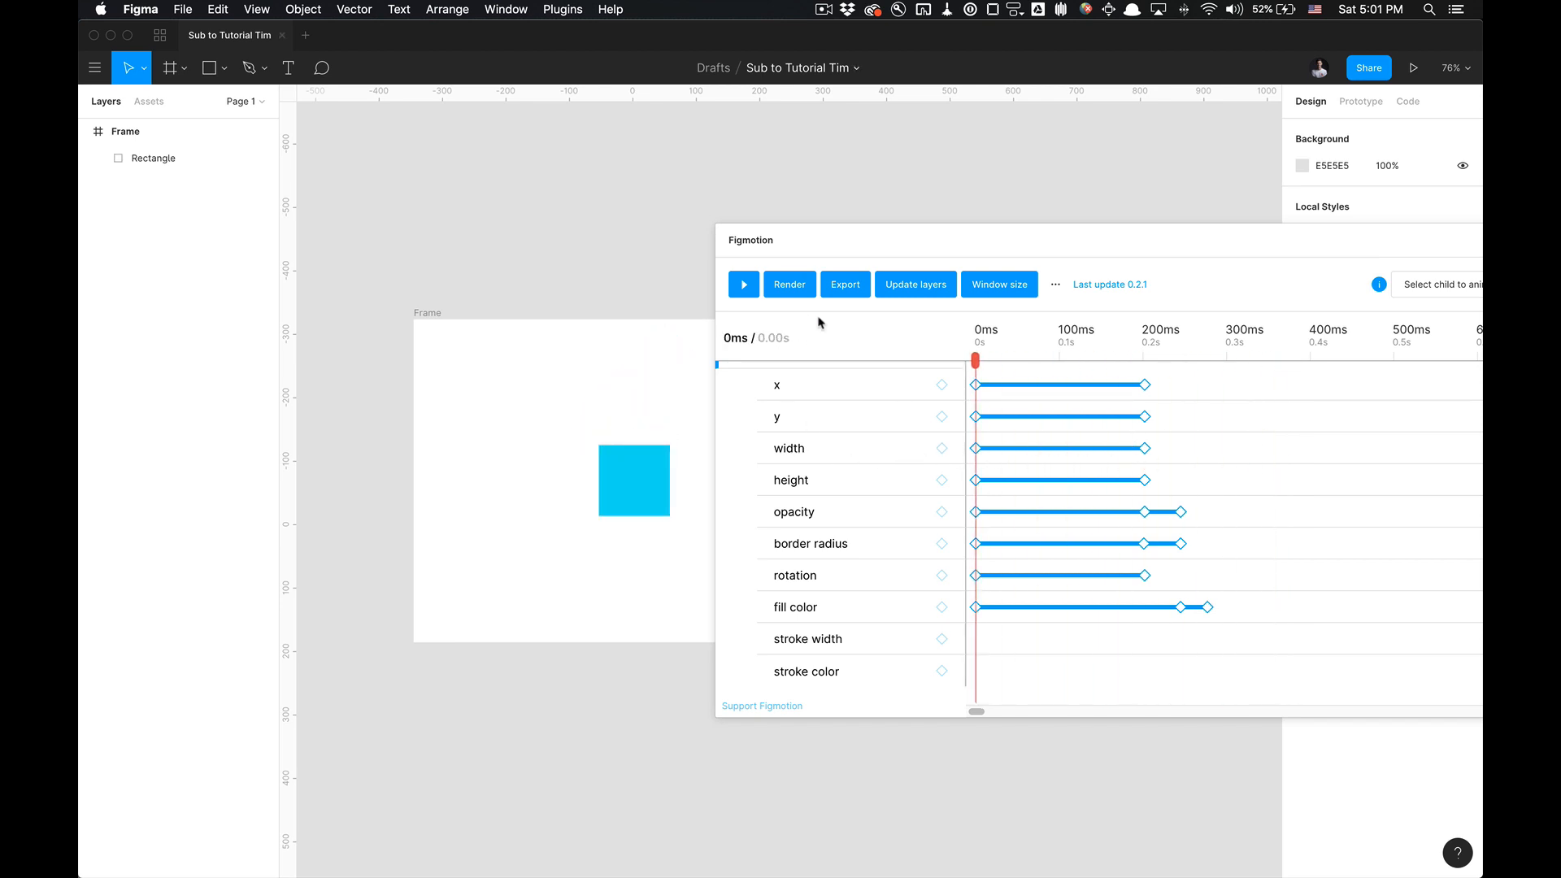
click(837, 293)
click(1061, 502)
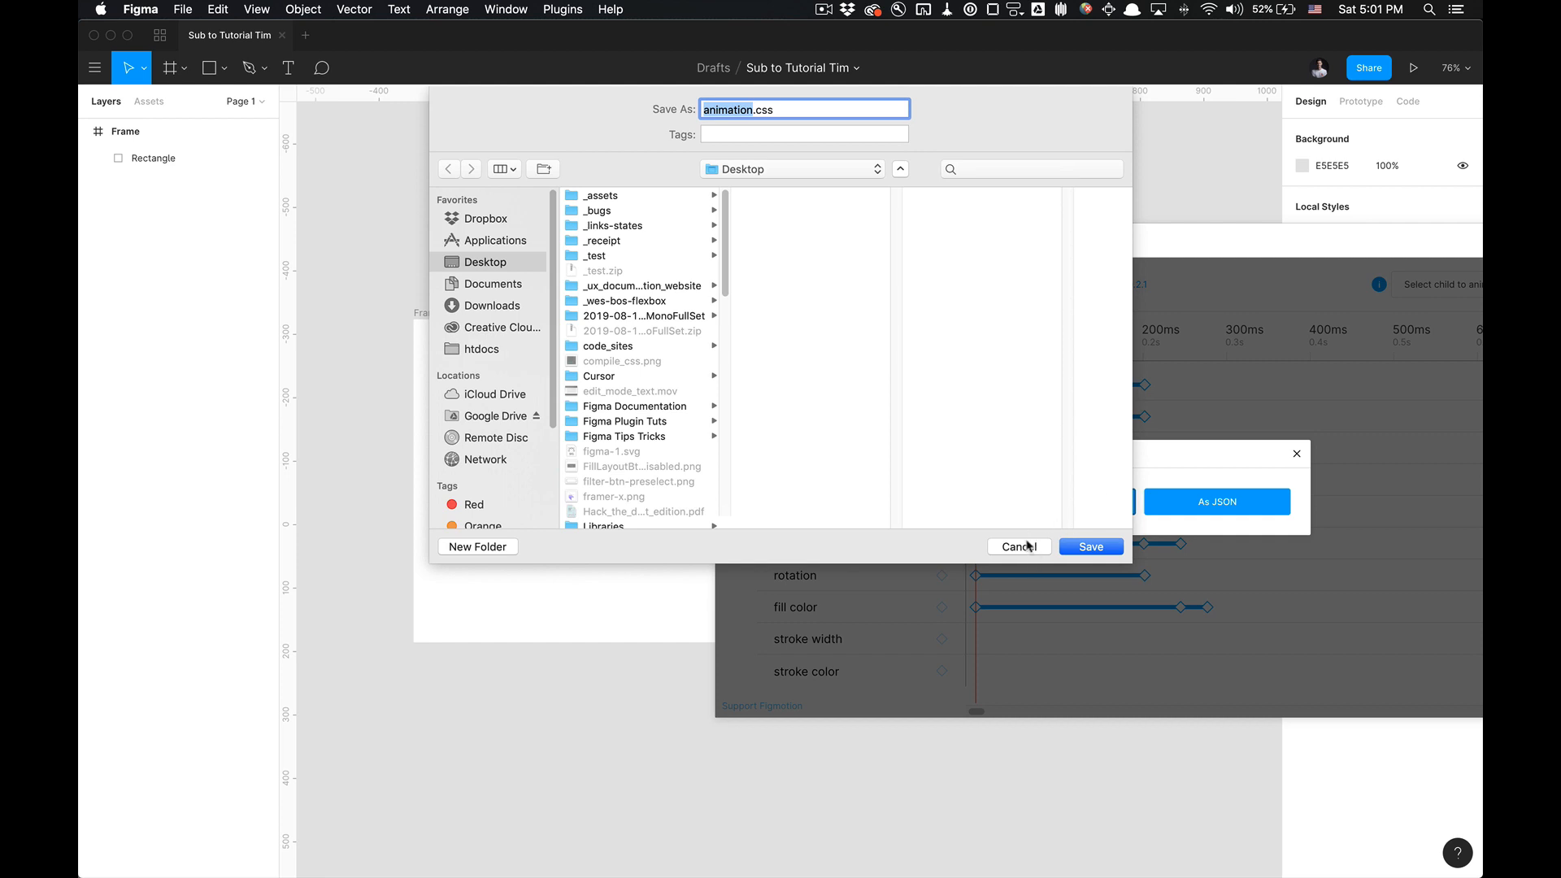
click(1028, 546)
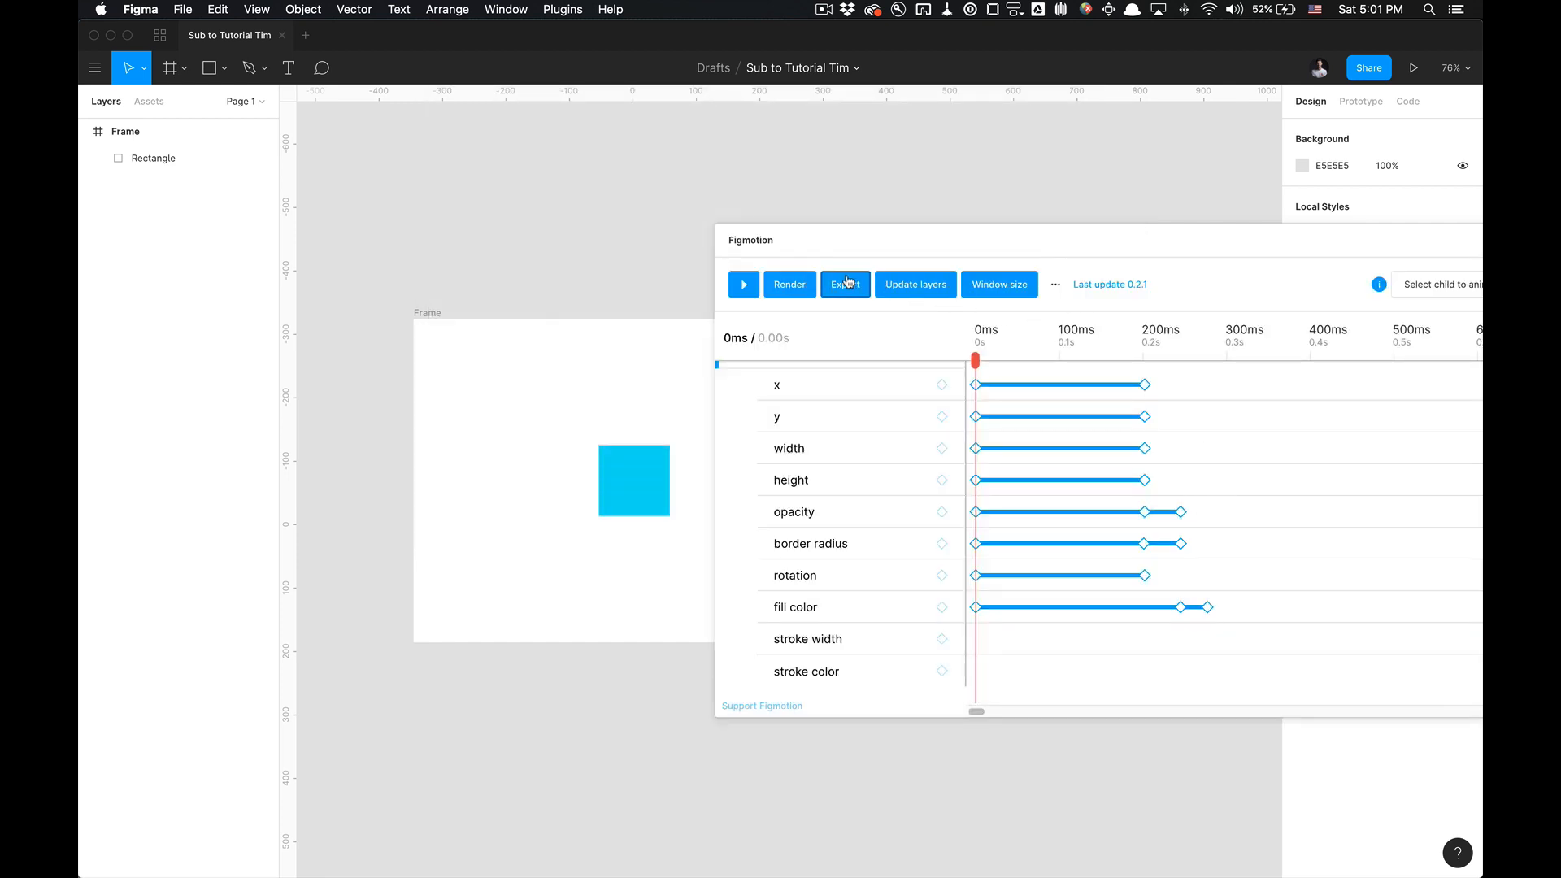
click(846, 282)
click(1195, 501)
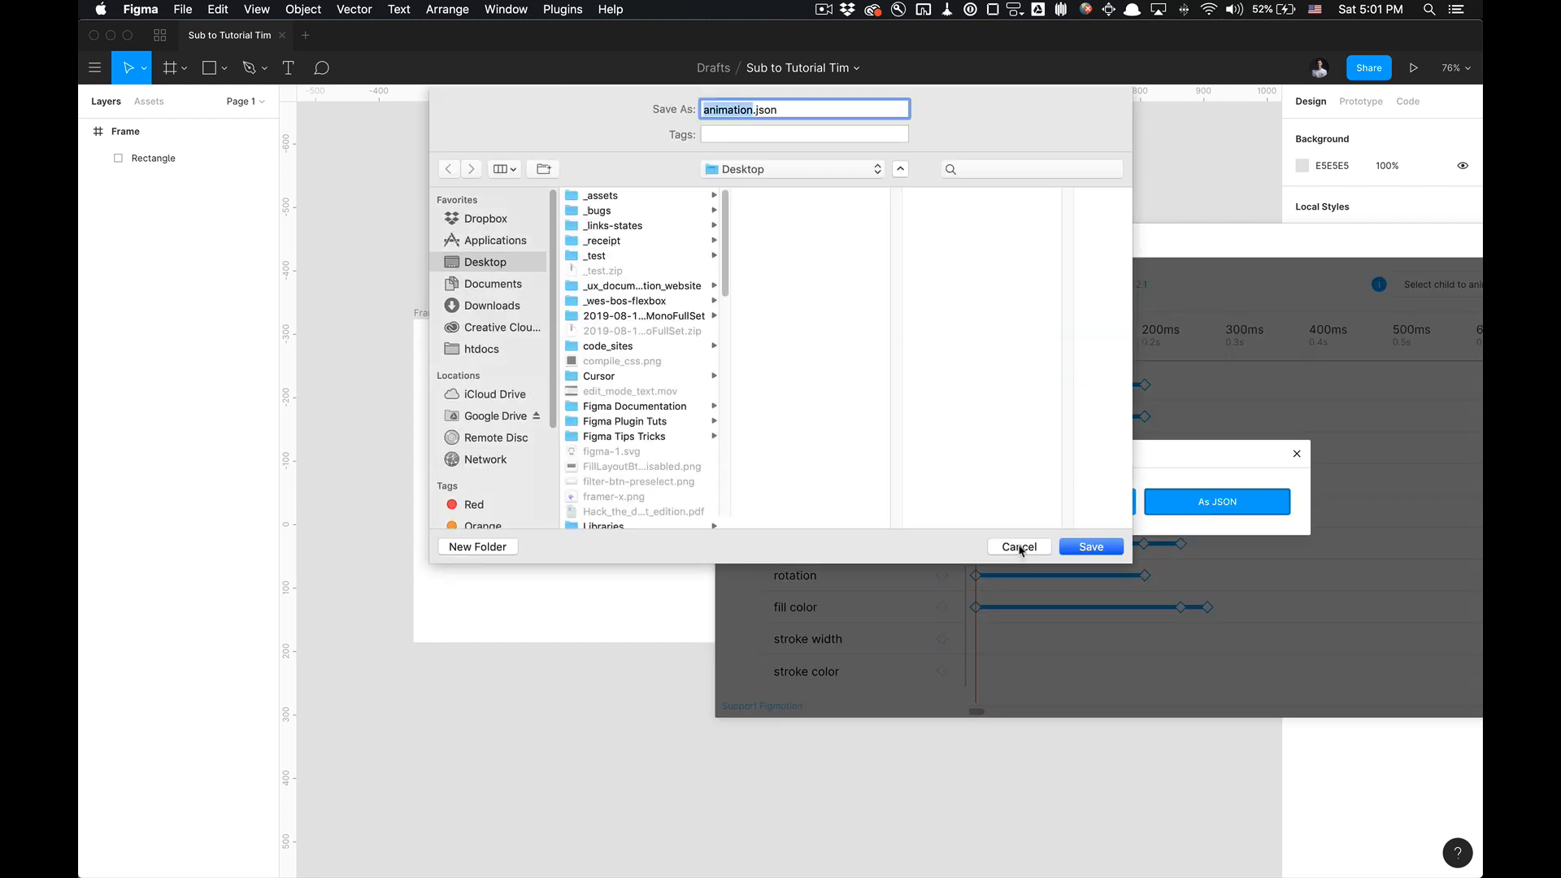
click(1019, 547)
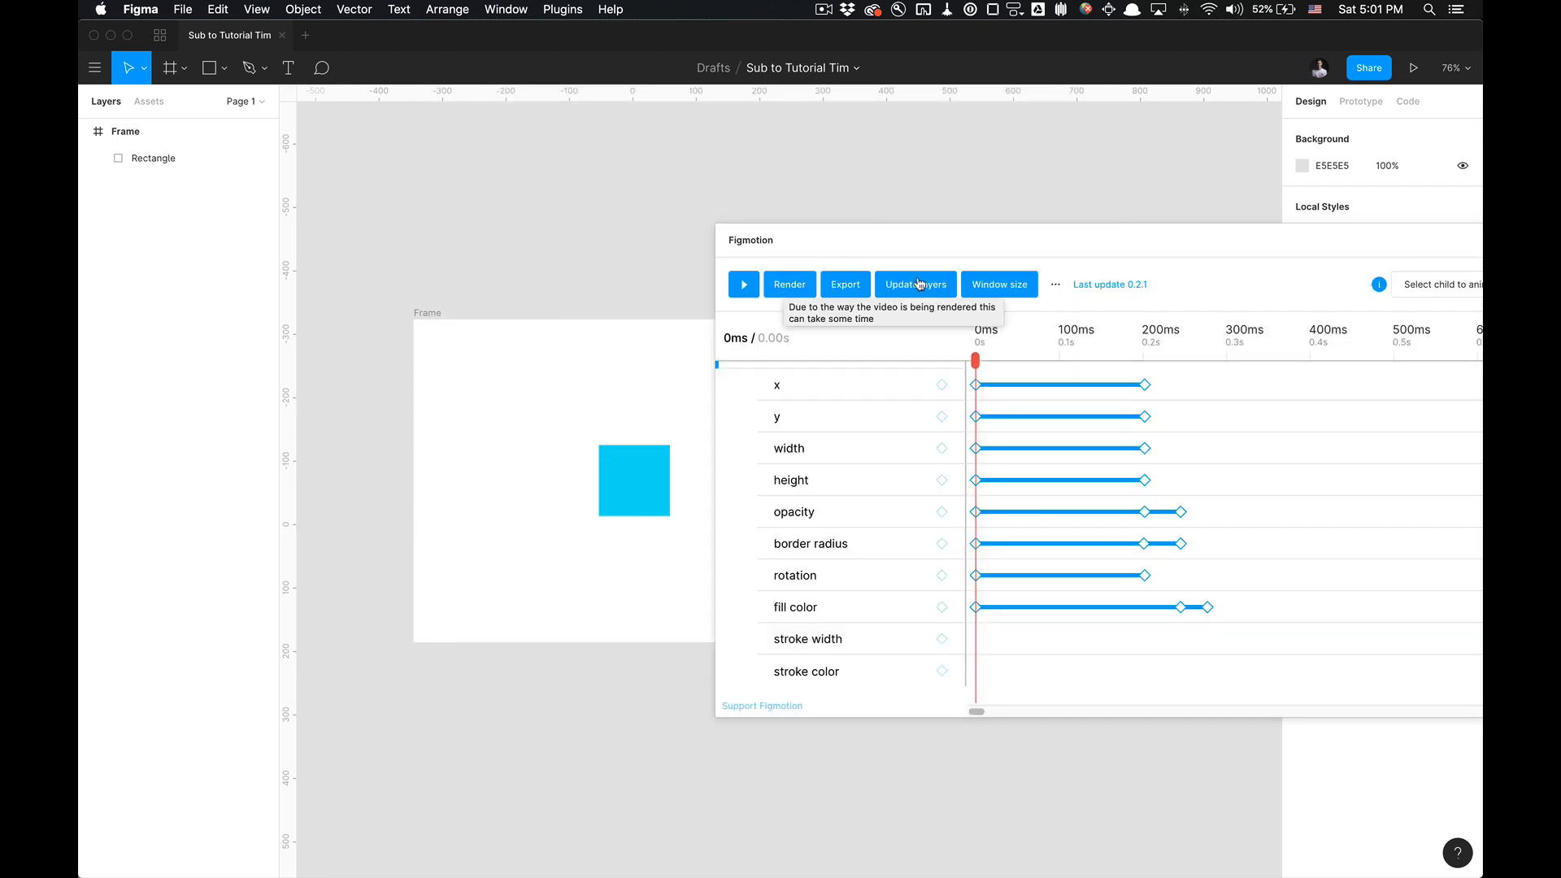
- Resize the Figmotion window to 500 by 500 and reposition it over the canvas
click(988, 284)
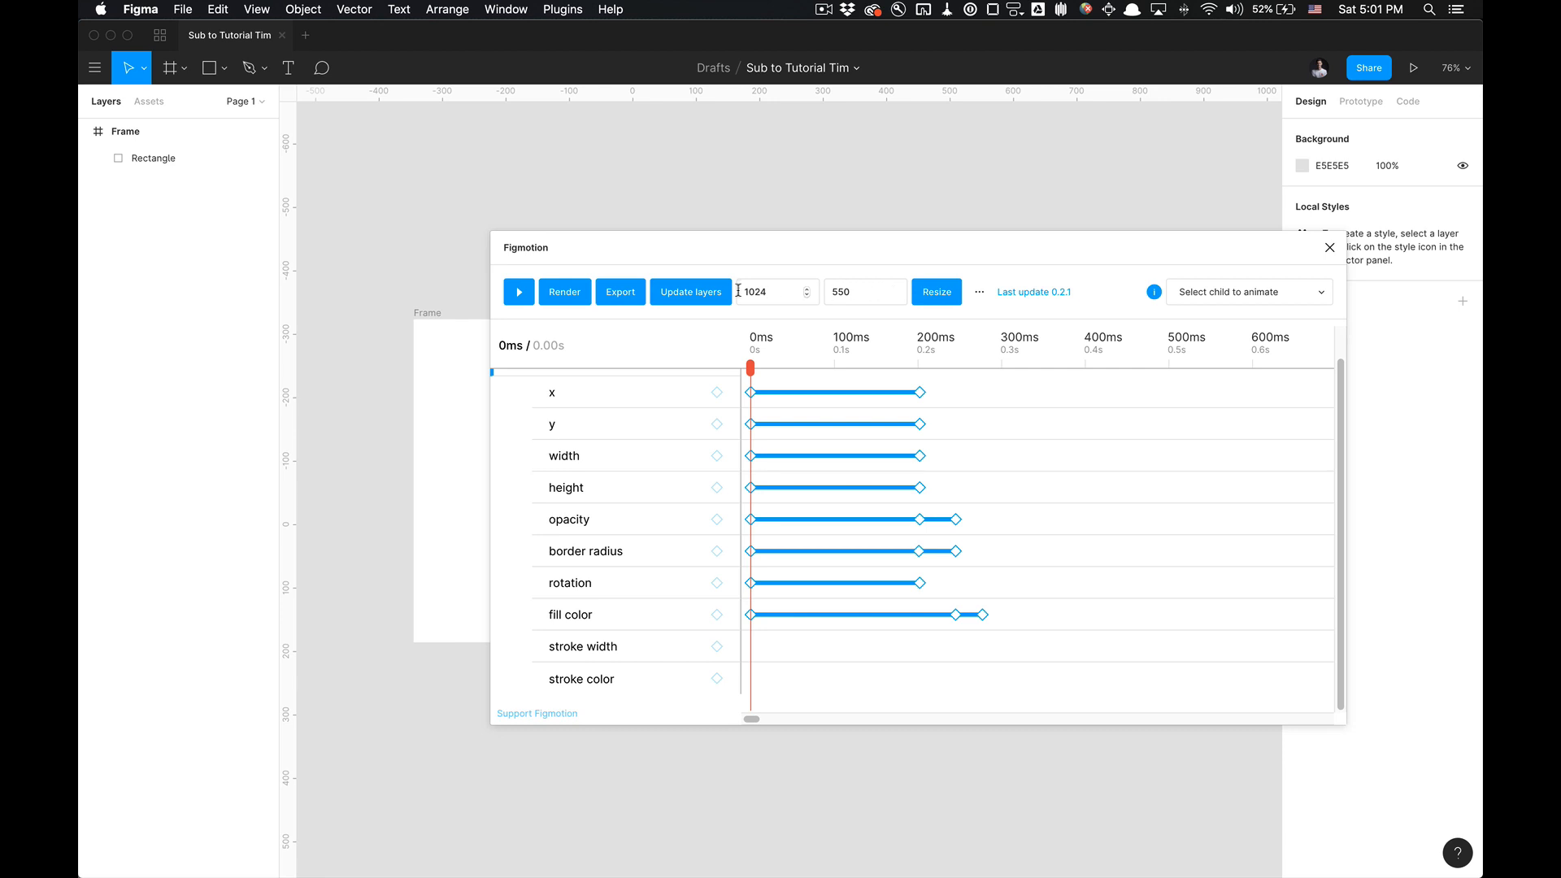
double_click(769, 291)
text(500)
click(881, 287)
text(50)
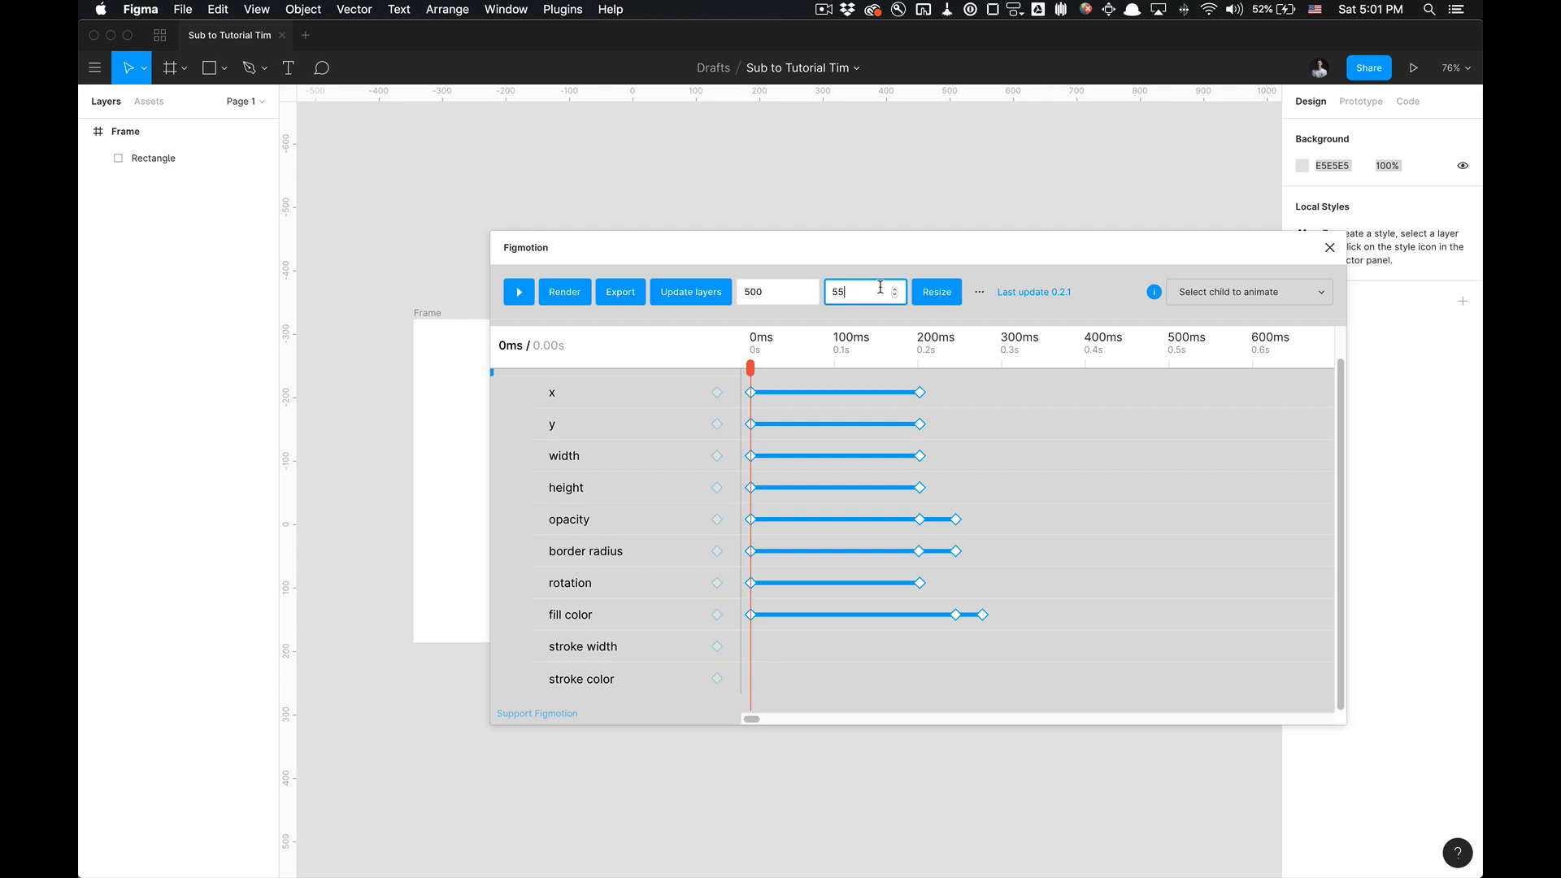
click(932, 302)
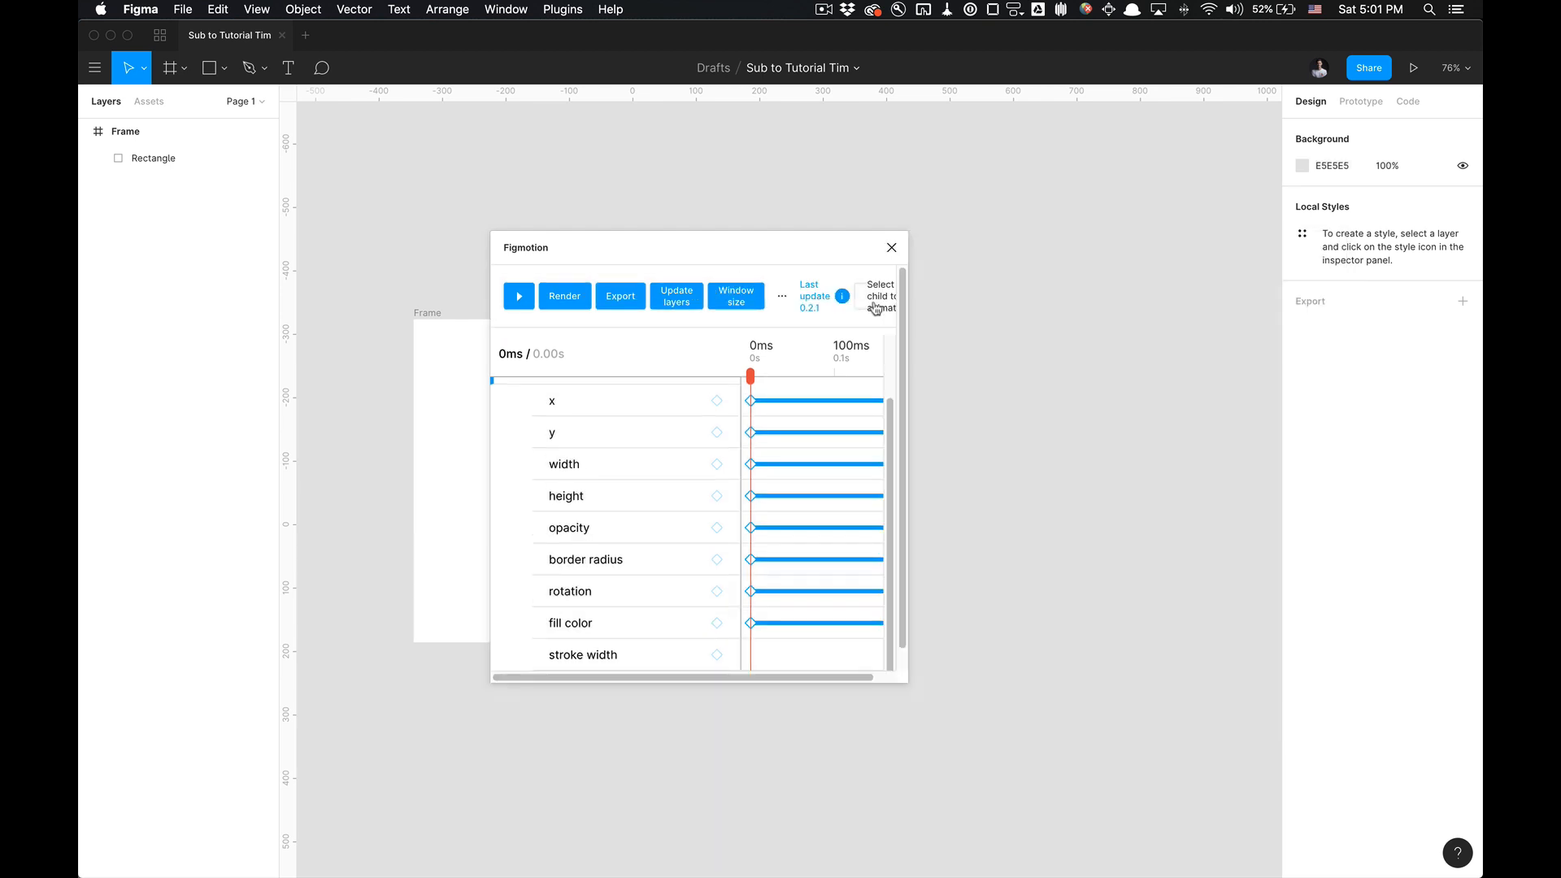
drag(808, 255, 763, 350)
scroll(778, 642, down, 1)
scroll(778, 641, up, 3)
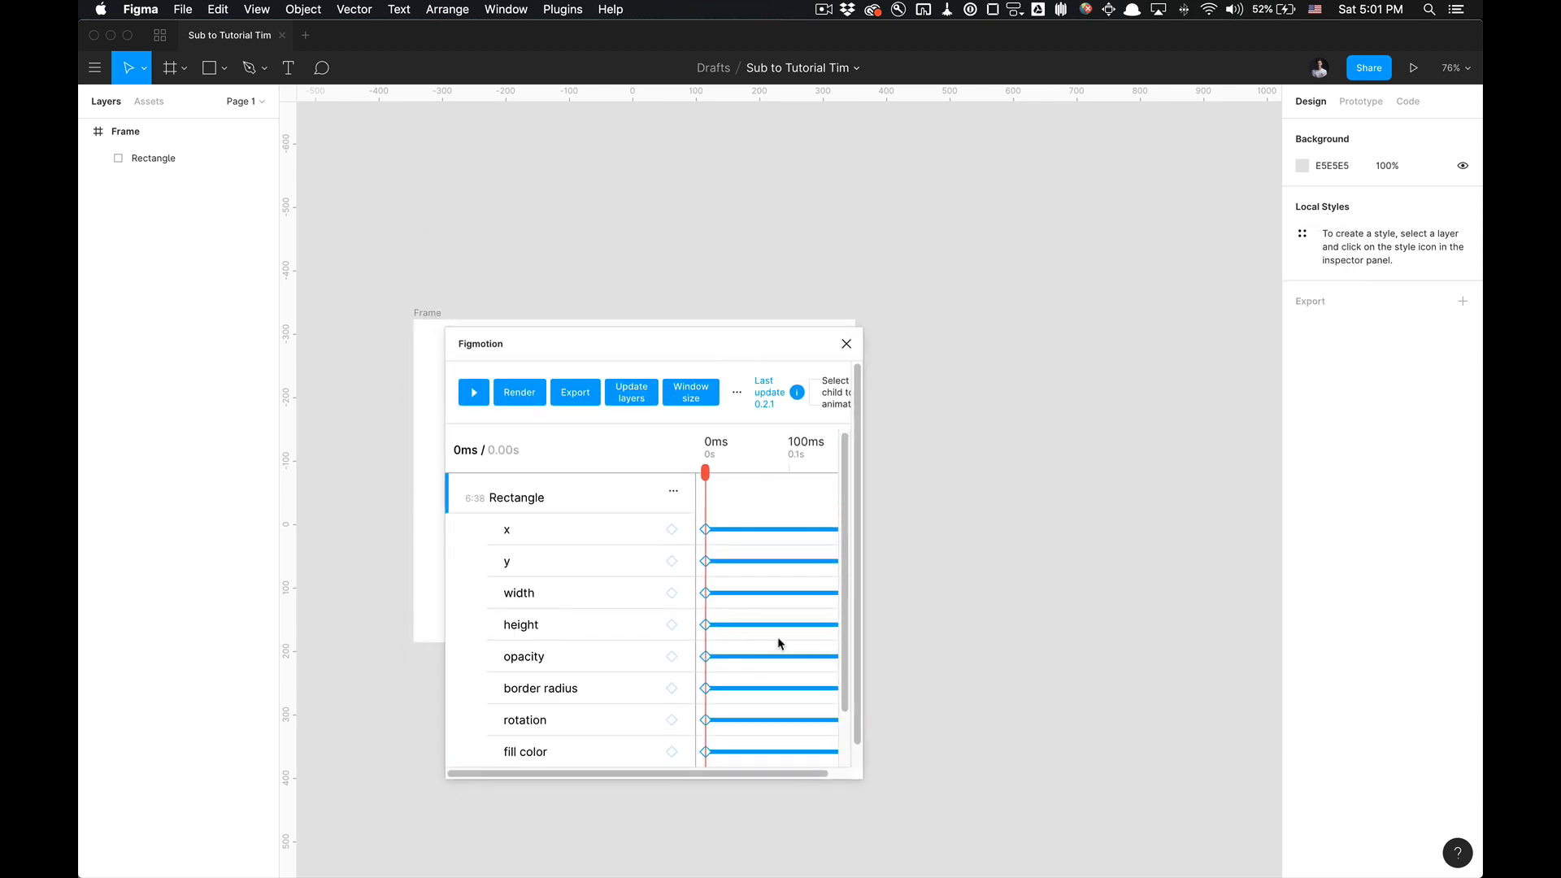
- Set the Figmotion window width to 1024 and move the window slightly up
click(692, 392)
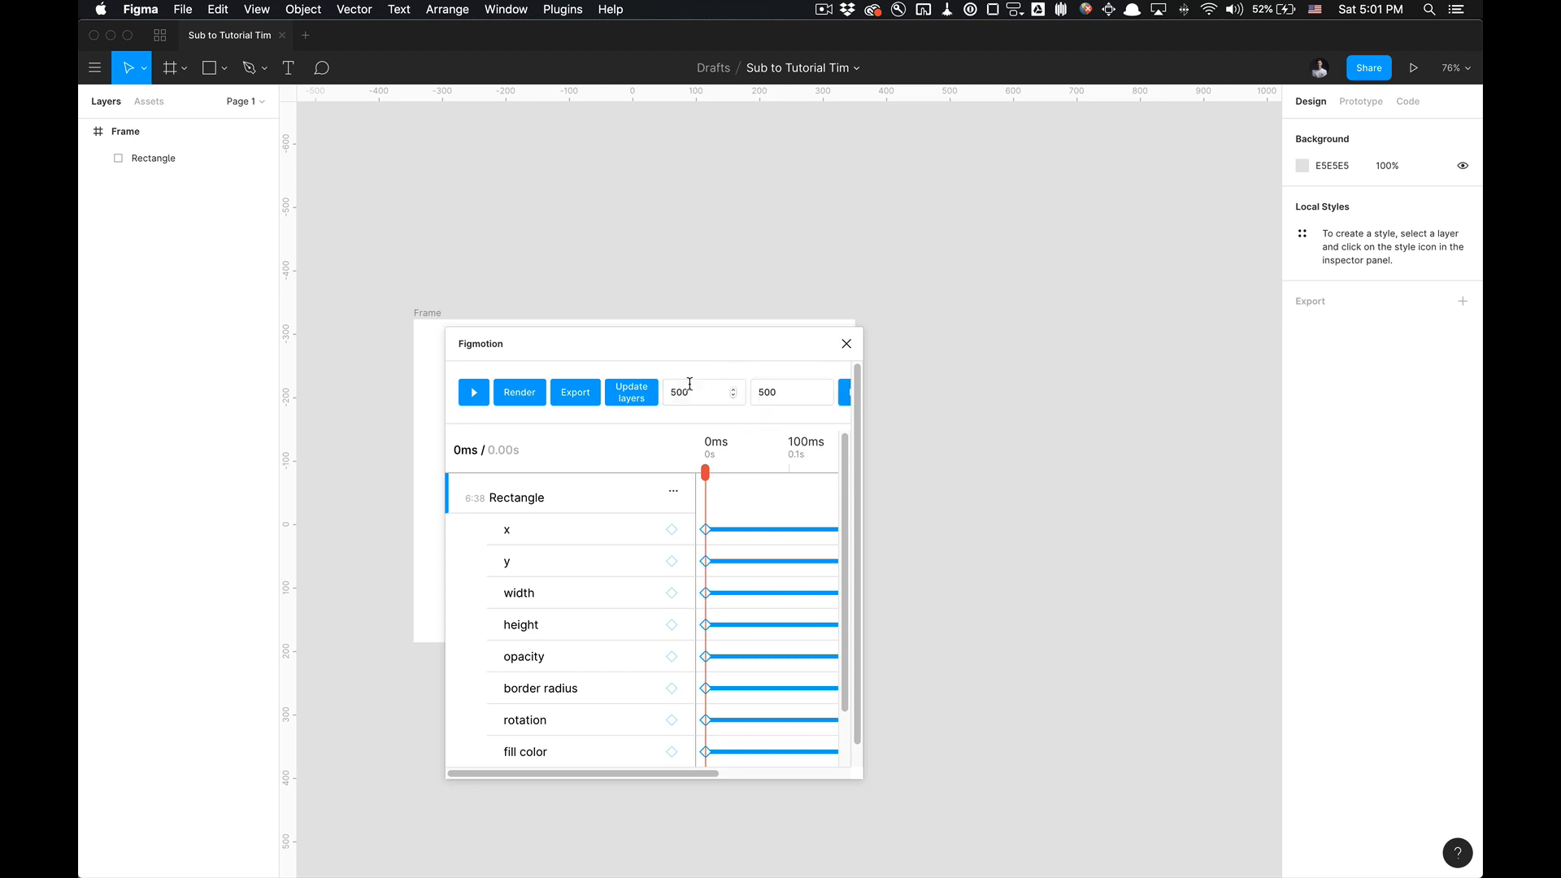
click(693, 397)
text(1024)
key(Return)
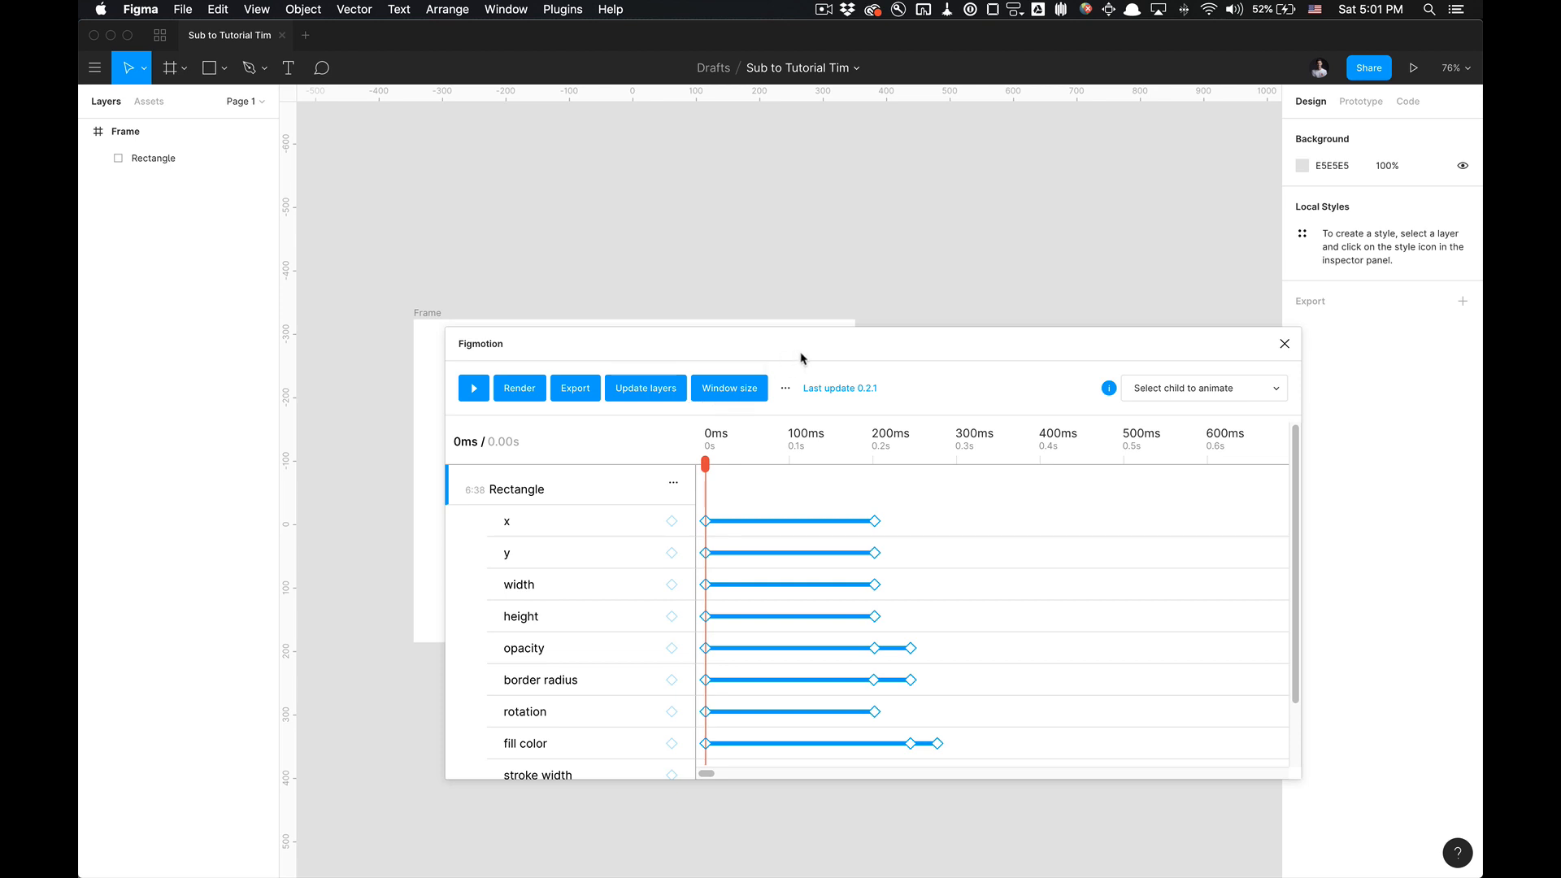
drag(801, 359, 802, 297)
- Check the list of child layers to animate without choosing one and move the Figmotion window aside
click(1142, 329)
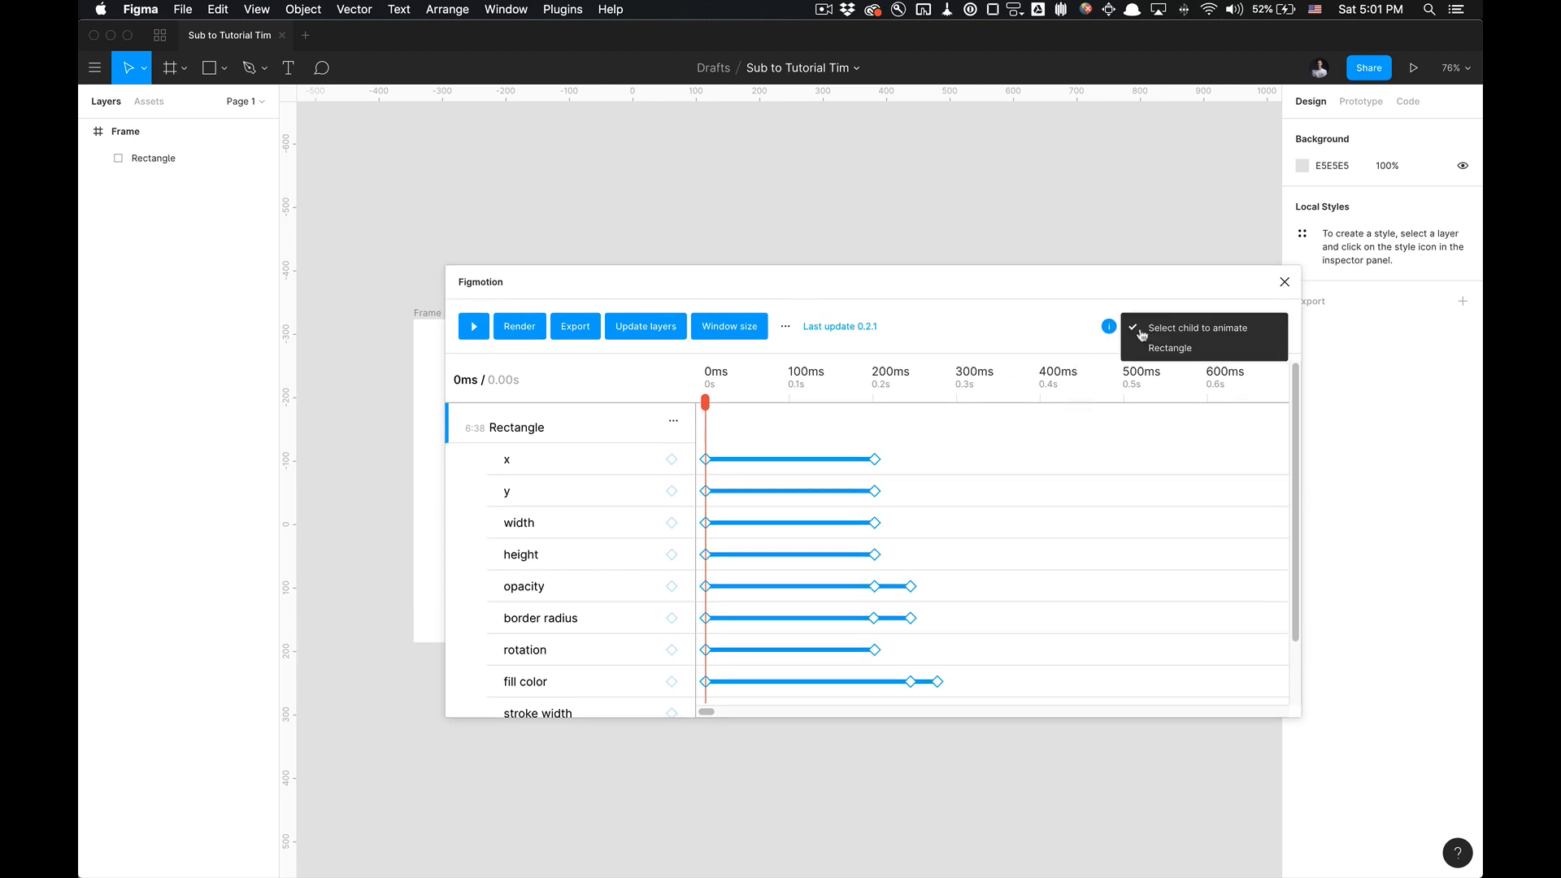
click(1070, 336)
drag(976, 283, 1099, 260)
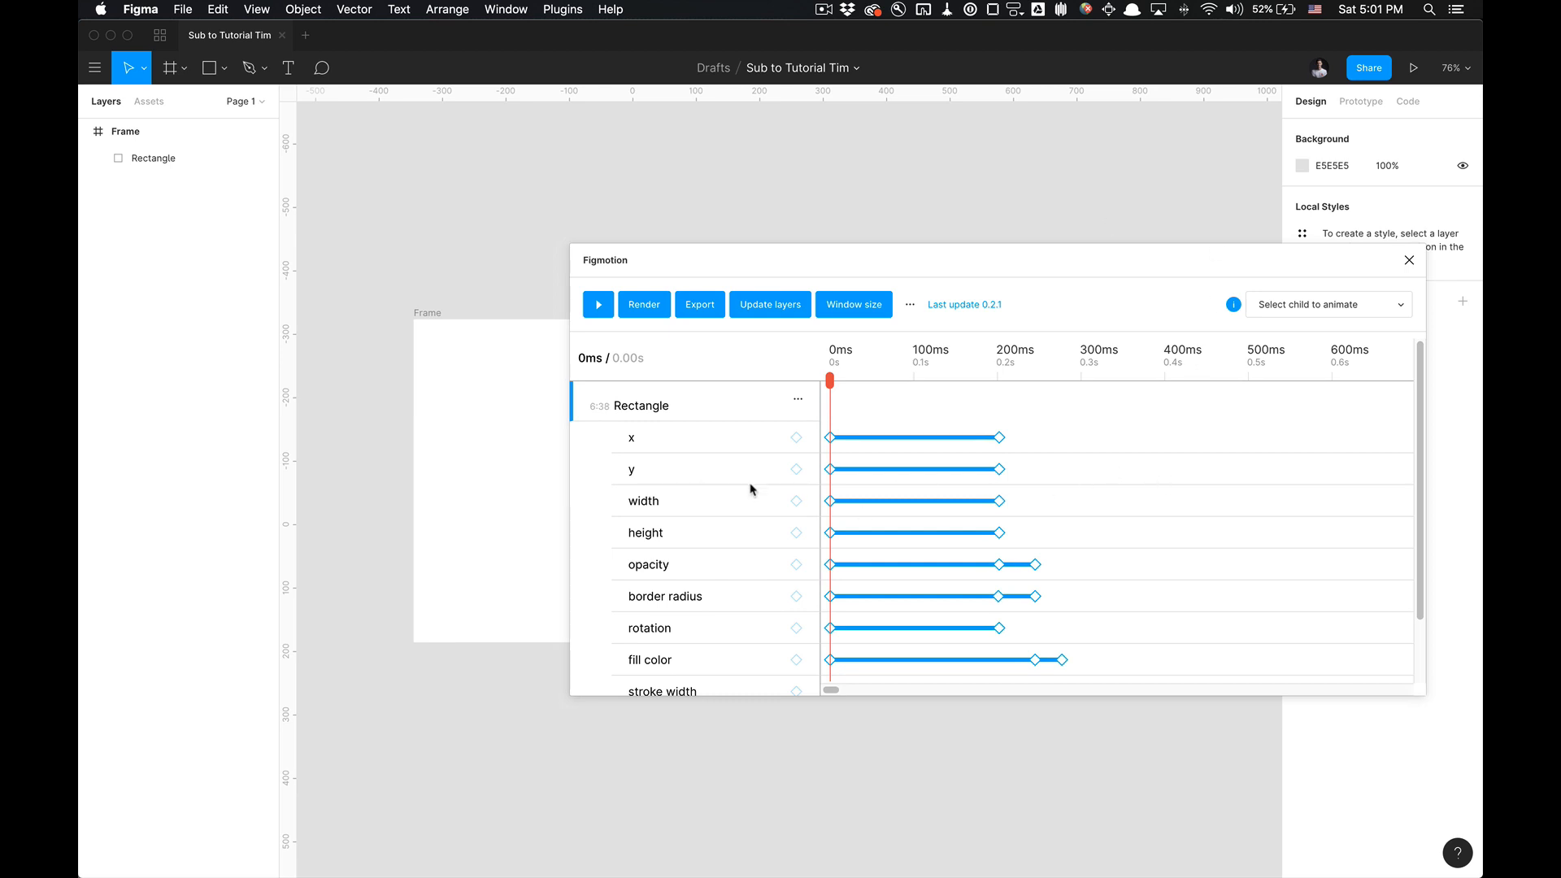
- Move the Figmotion window aside to uncover the rectangle and render the animation in gif format
scroll(982, 521, down, 2)
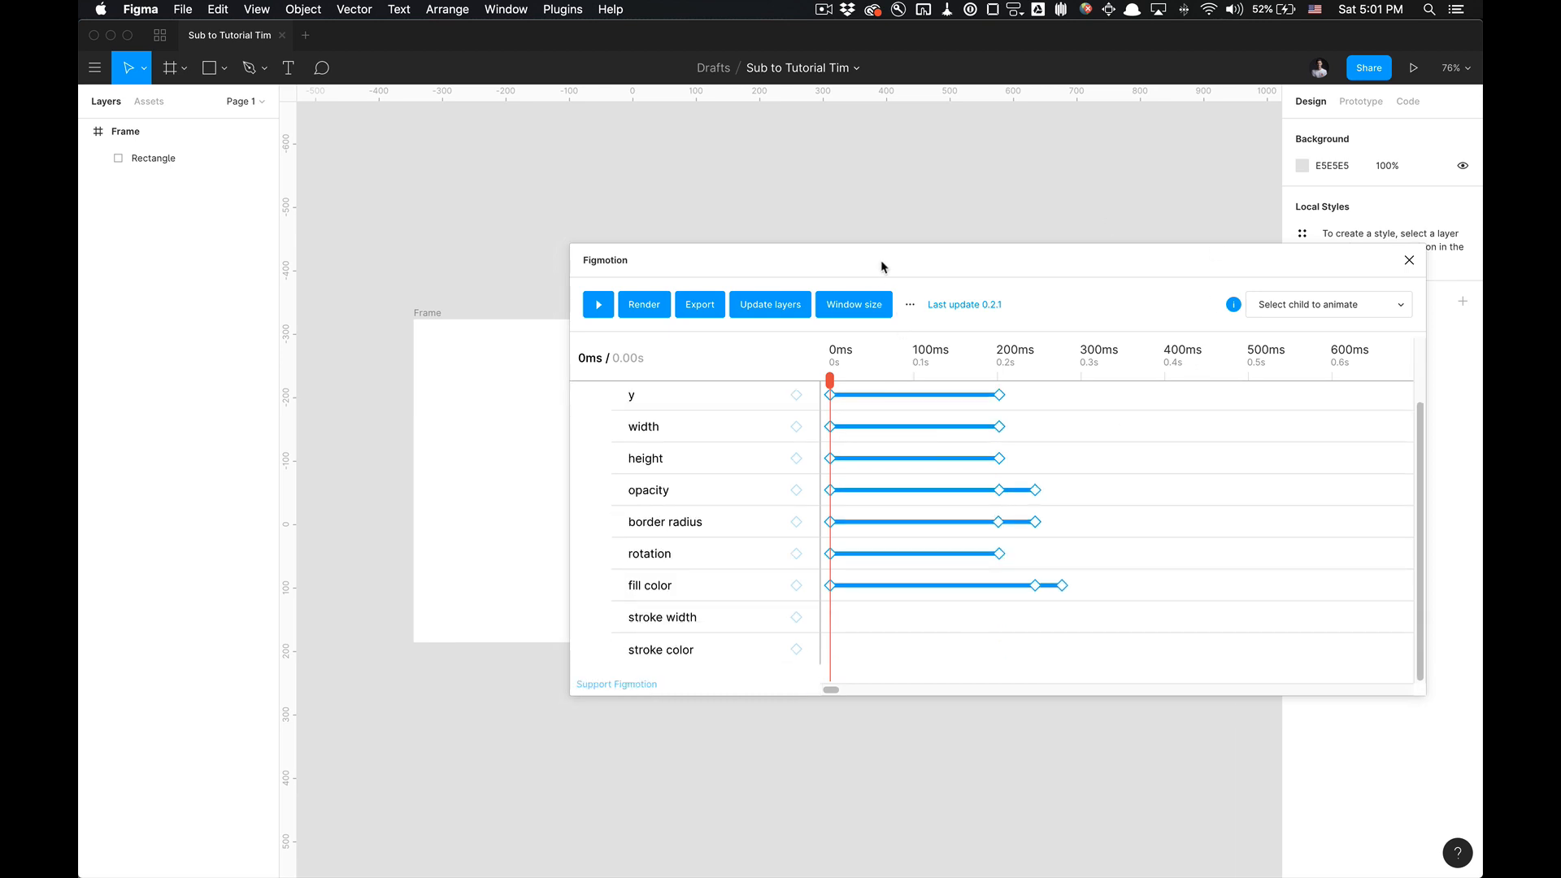
mouse_move(882, 265)
mouse_down()
mouse_move(1063, 283)
mouse_move(1027, 278)
mouse_up()
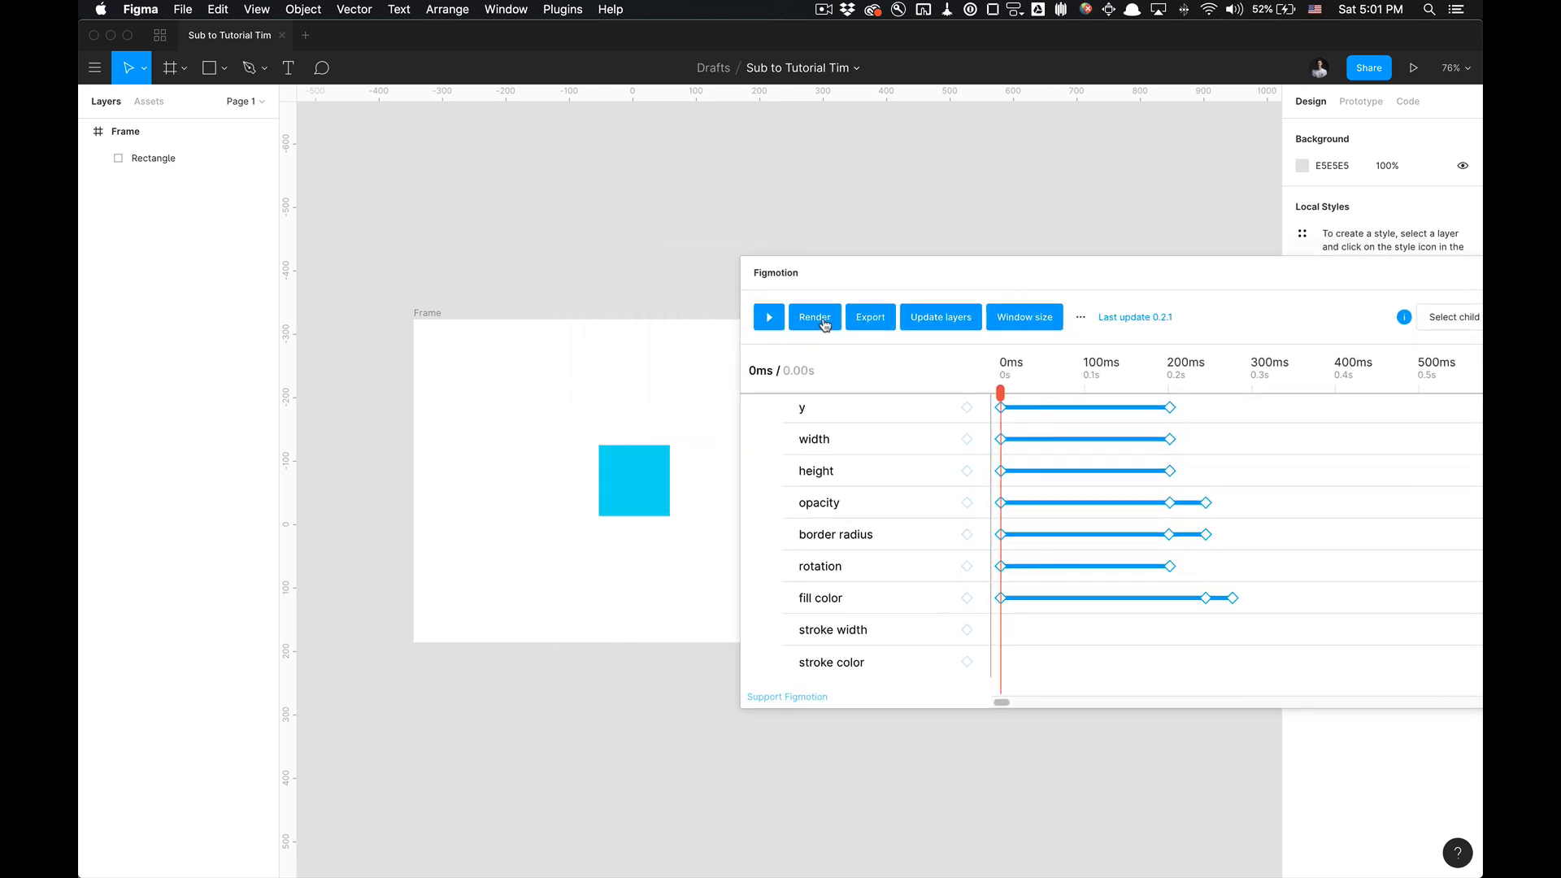
click(824, 324)
click(1085, 526)
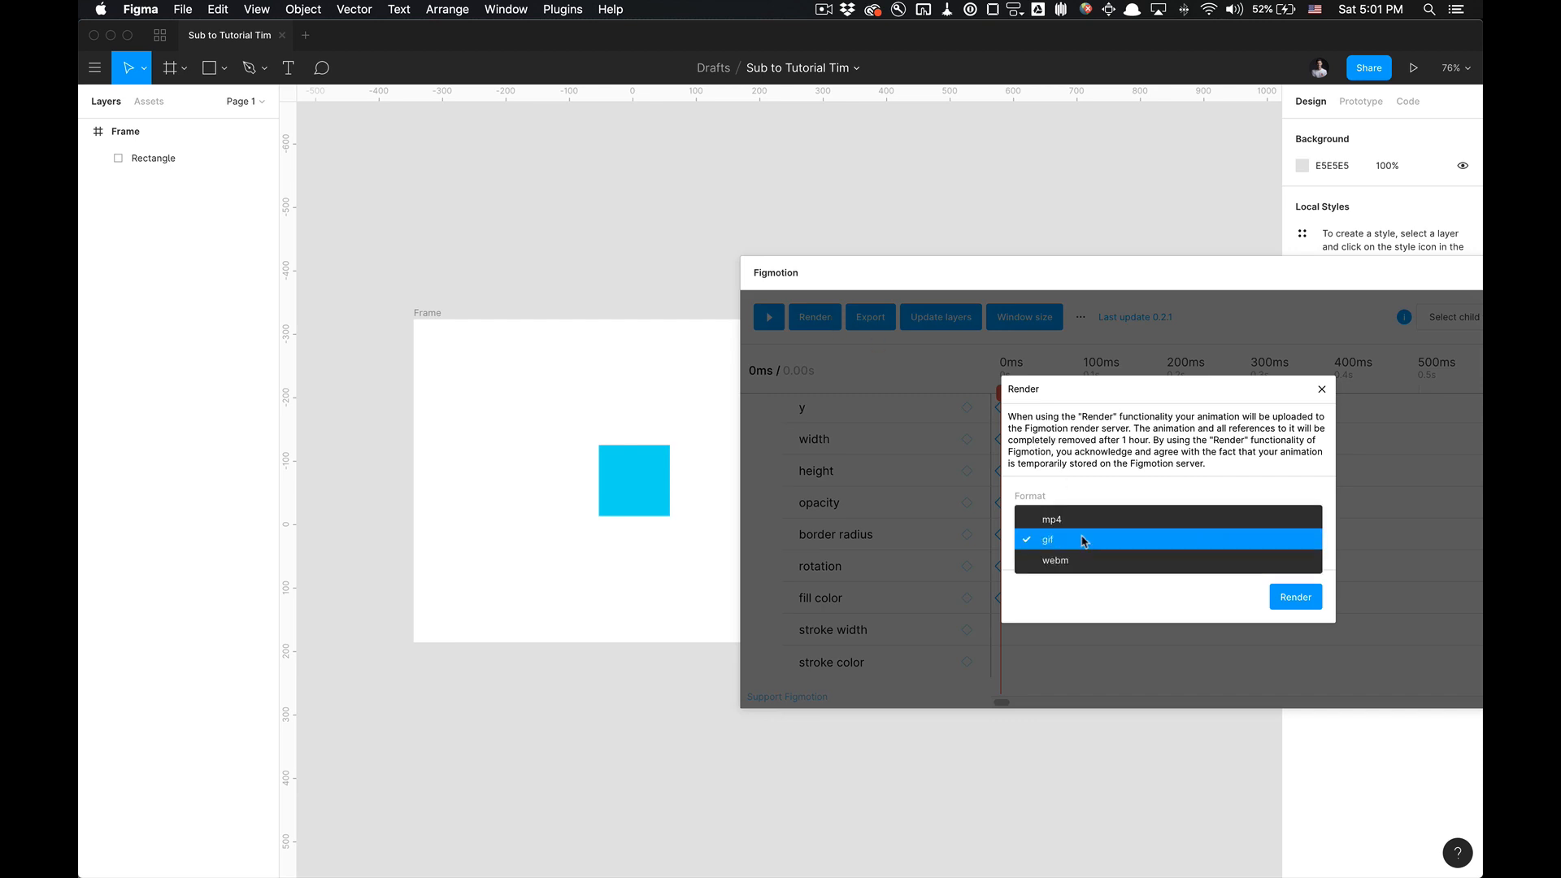
click(1084, 541)
click(1300, 598)
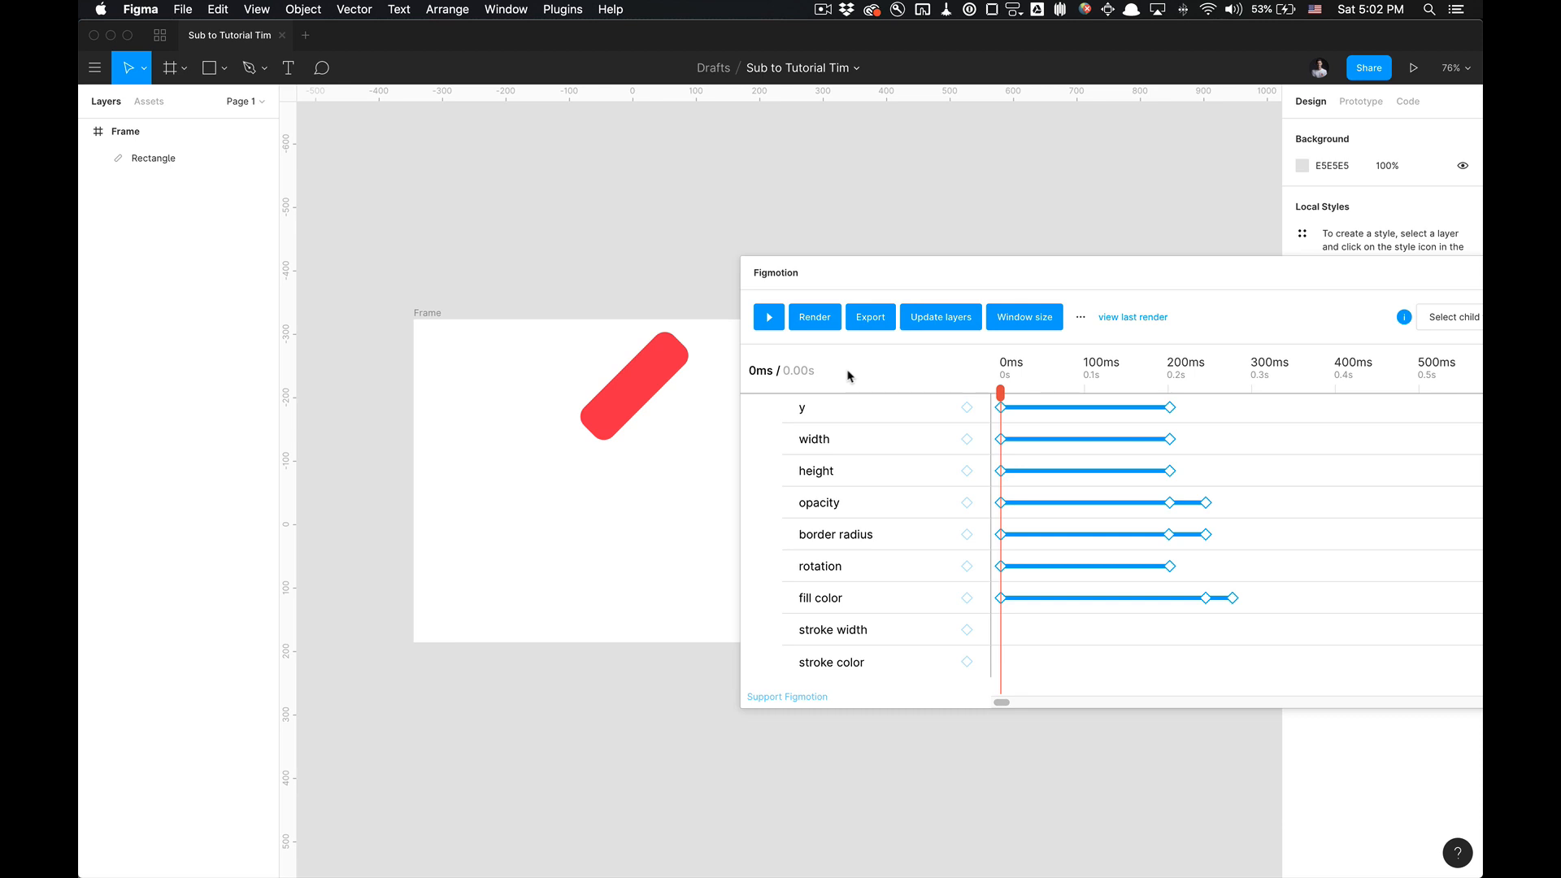
- Move the Figmotion window back over the canvas and check the export options without exporting
drag(1150, 270, 1005, 258)
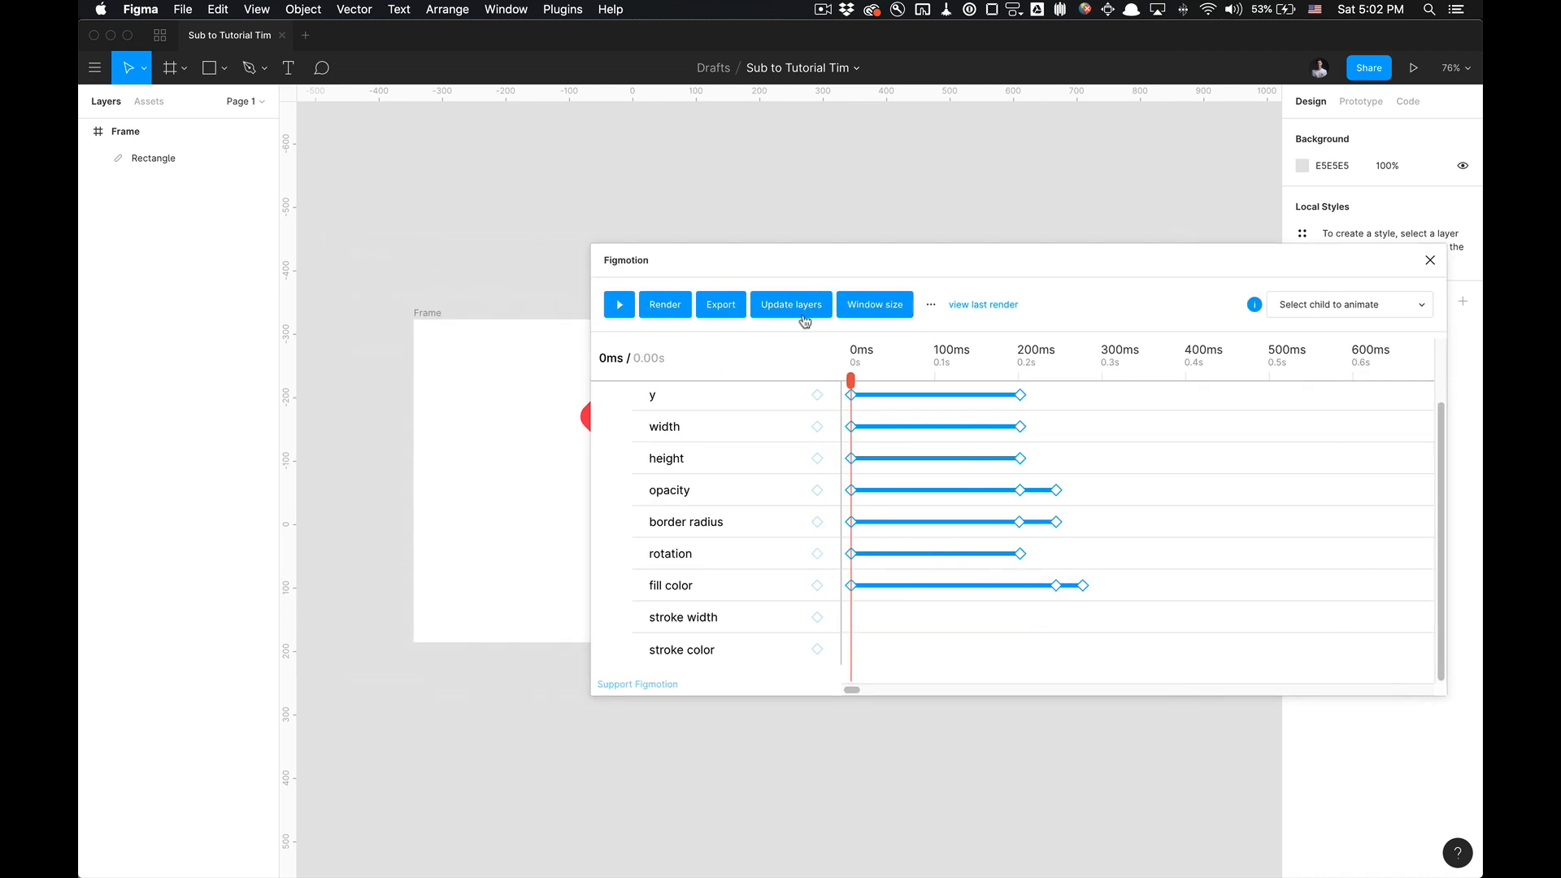
click(720, 305)
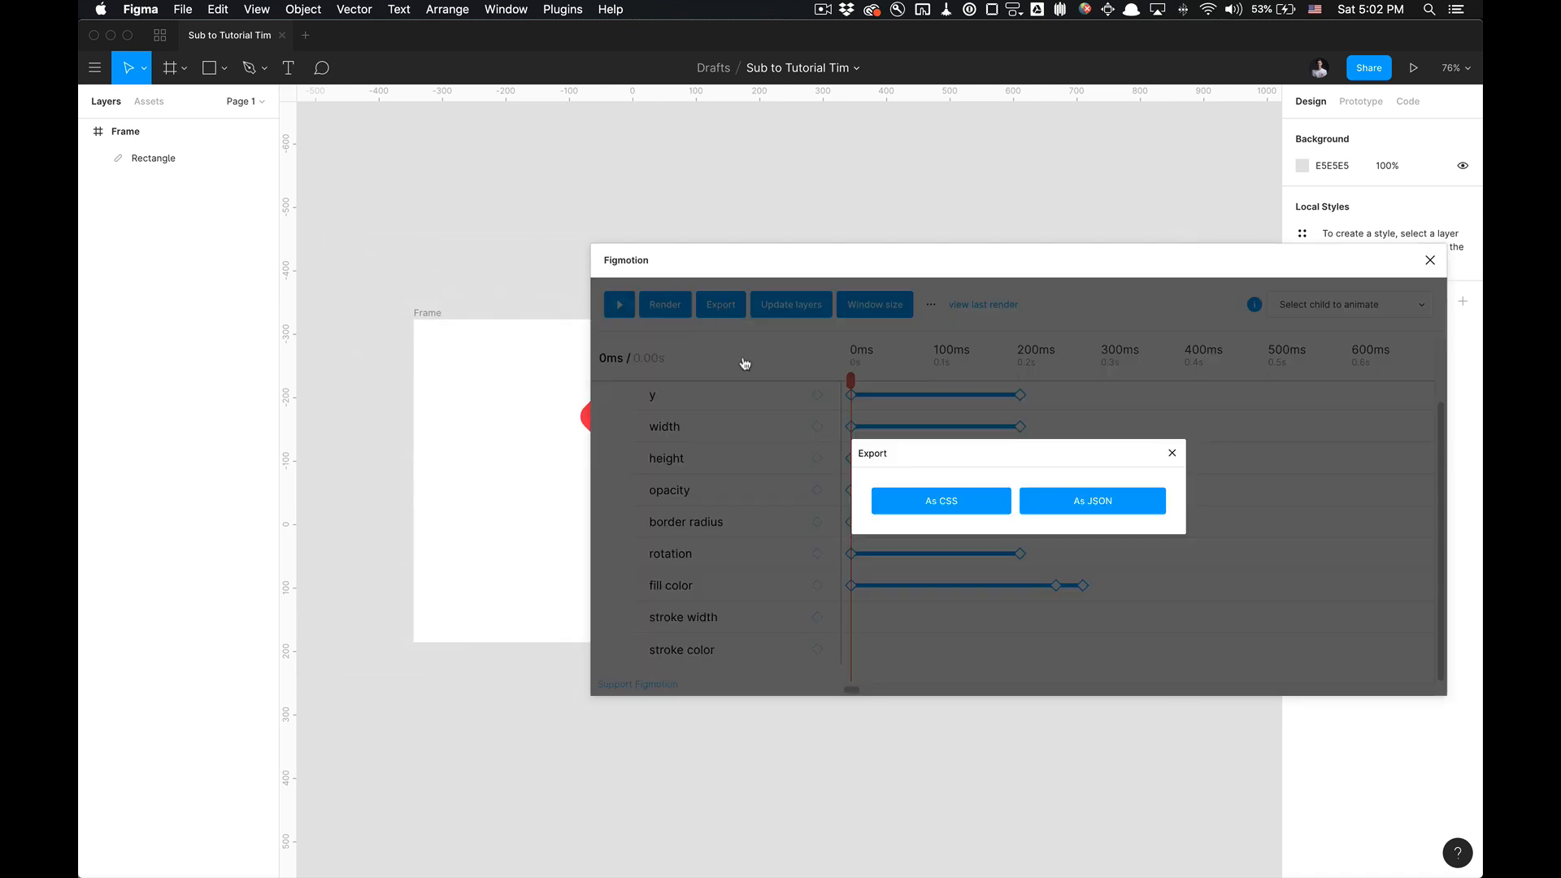
click(738, 358)
- Switch to Google Chrome and look for the rendered animation in the Splunk Design System window
key(super+Tab)
key(super+Tab)
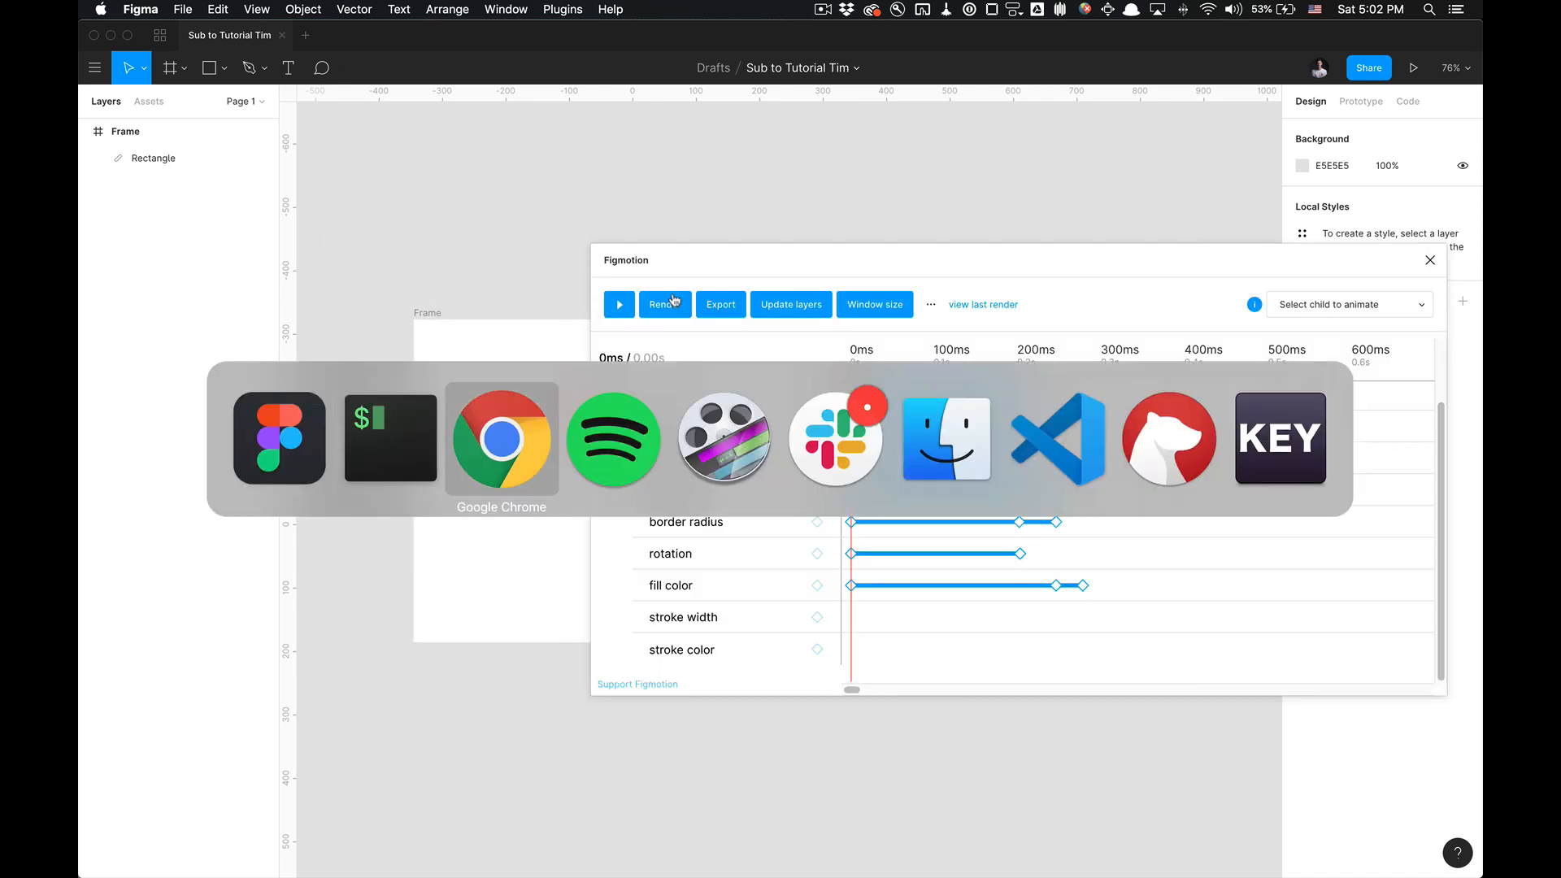
right_click(99, 317)
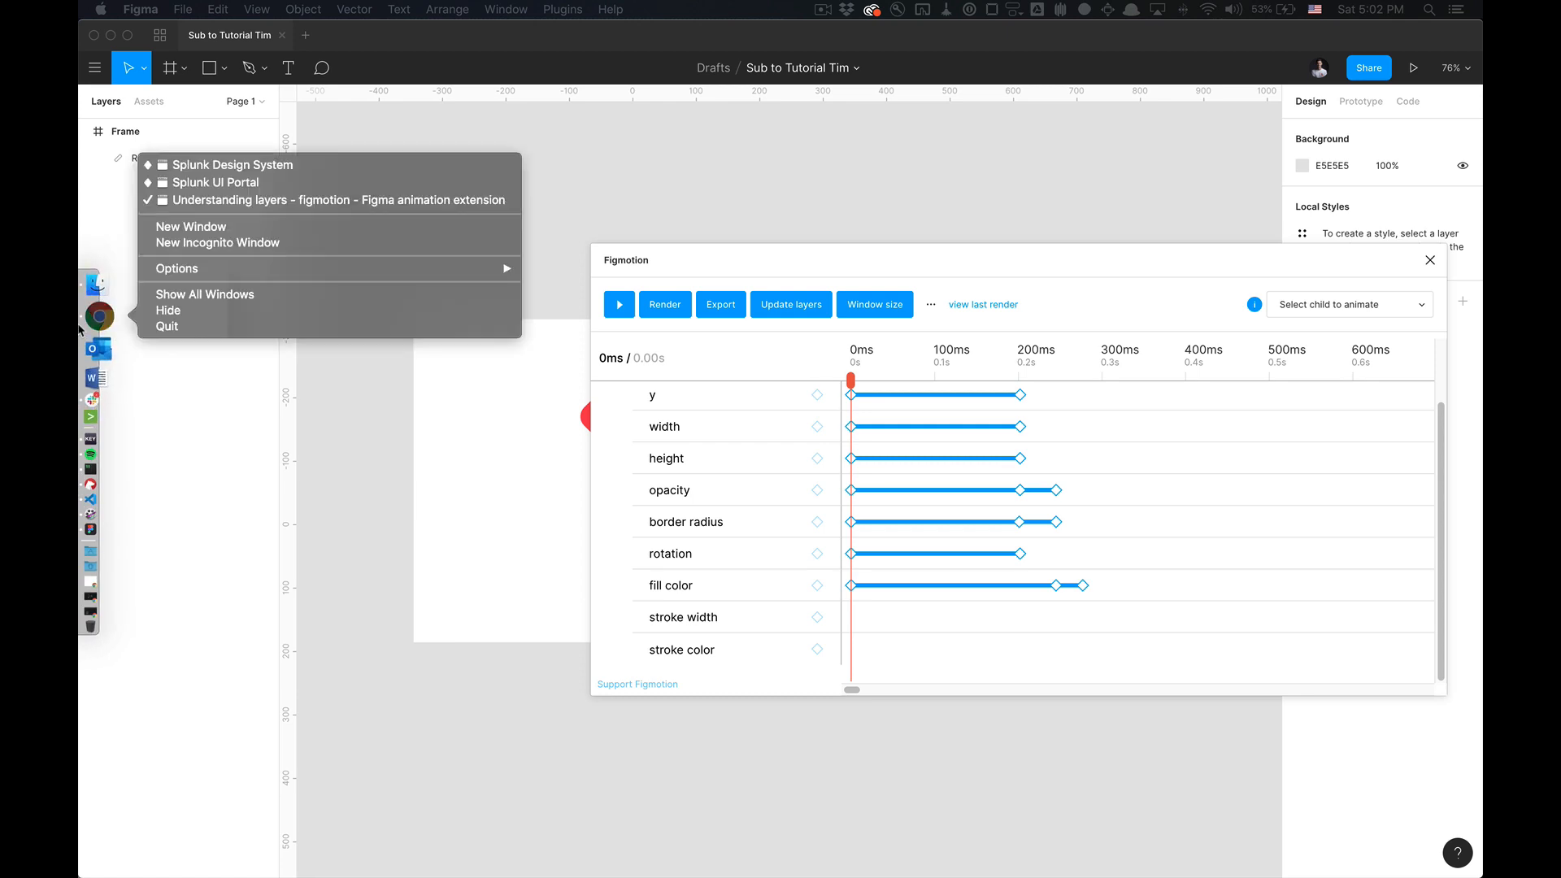
click(218, 168)
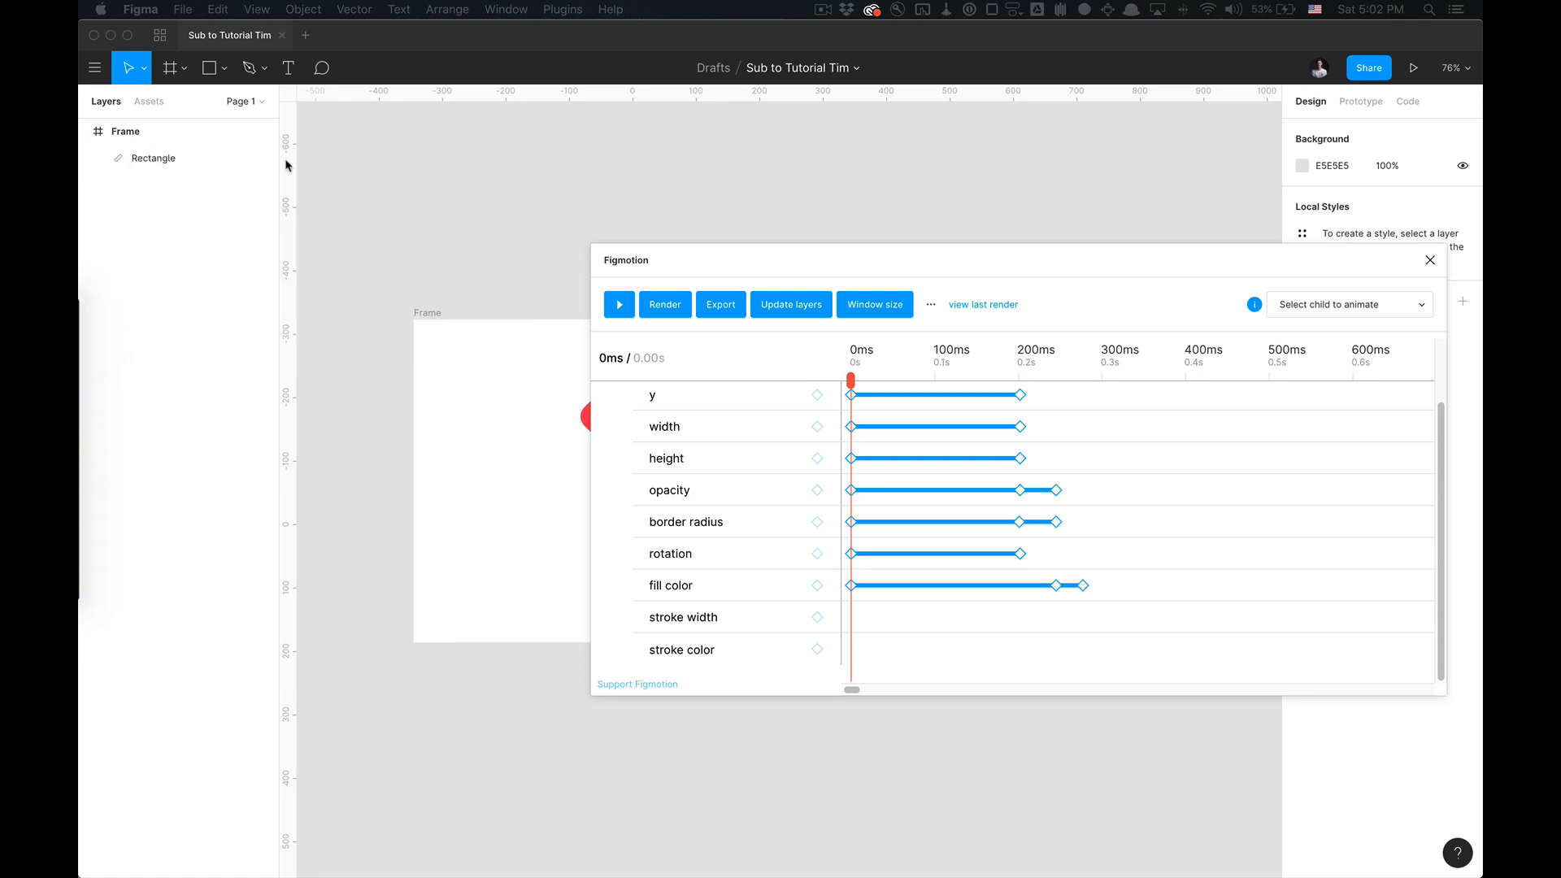
- Select the frame in Figma and render its animation again as a gif with looping enabled
click(662, 304)
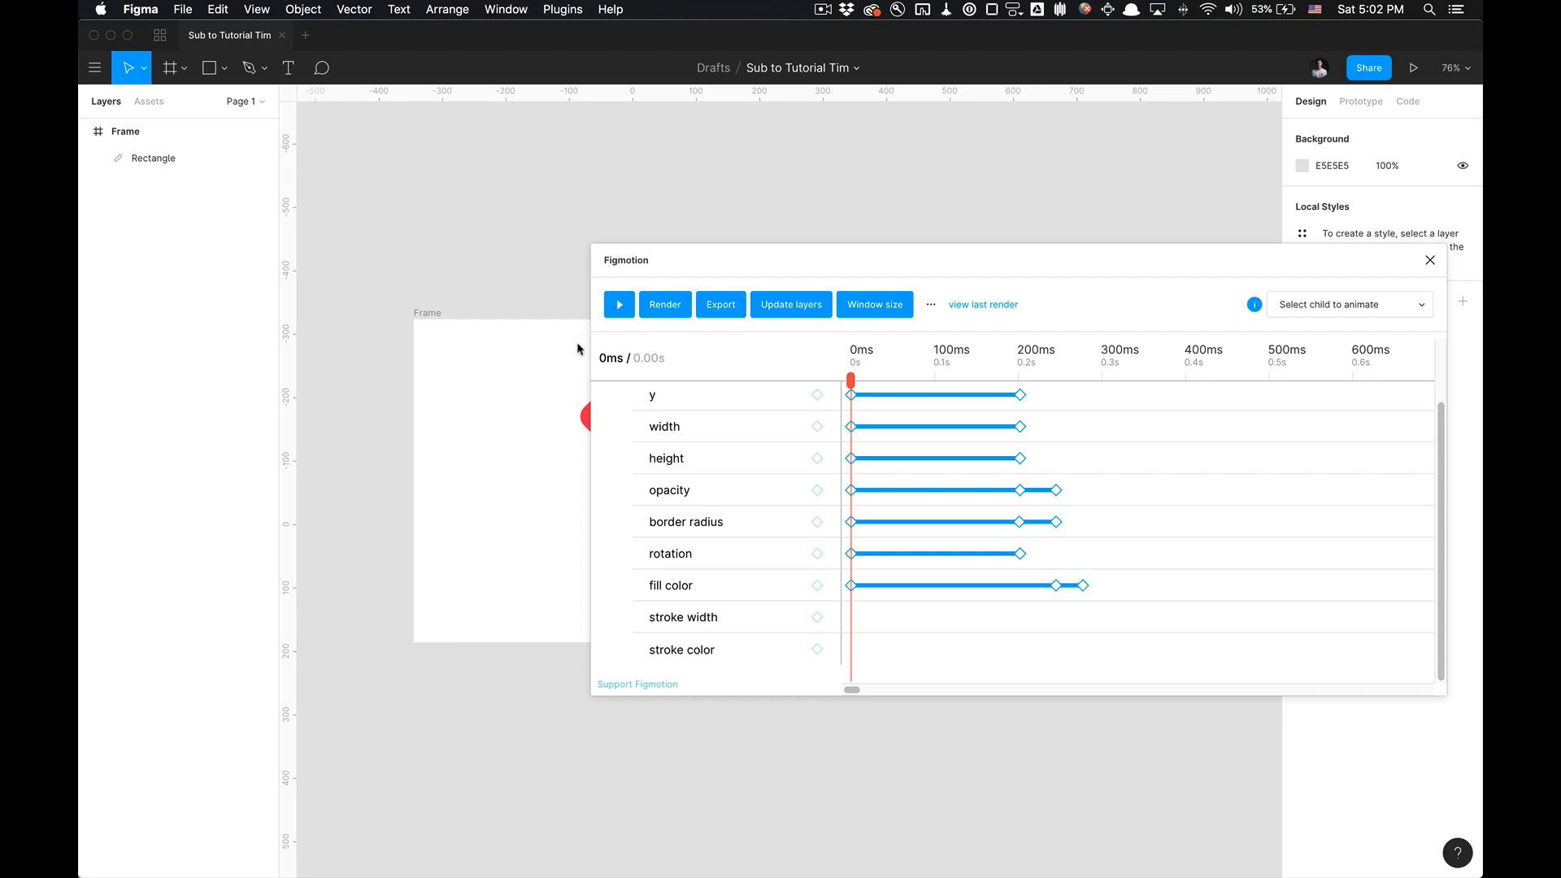
click(427, 316)
click(673, 314)
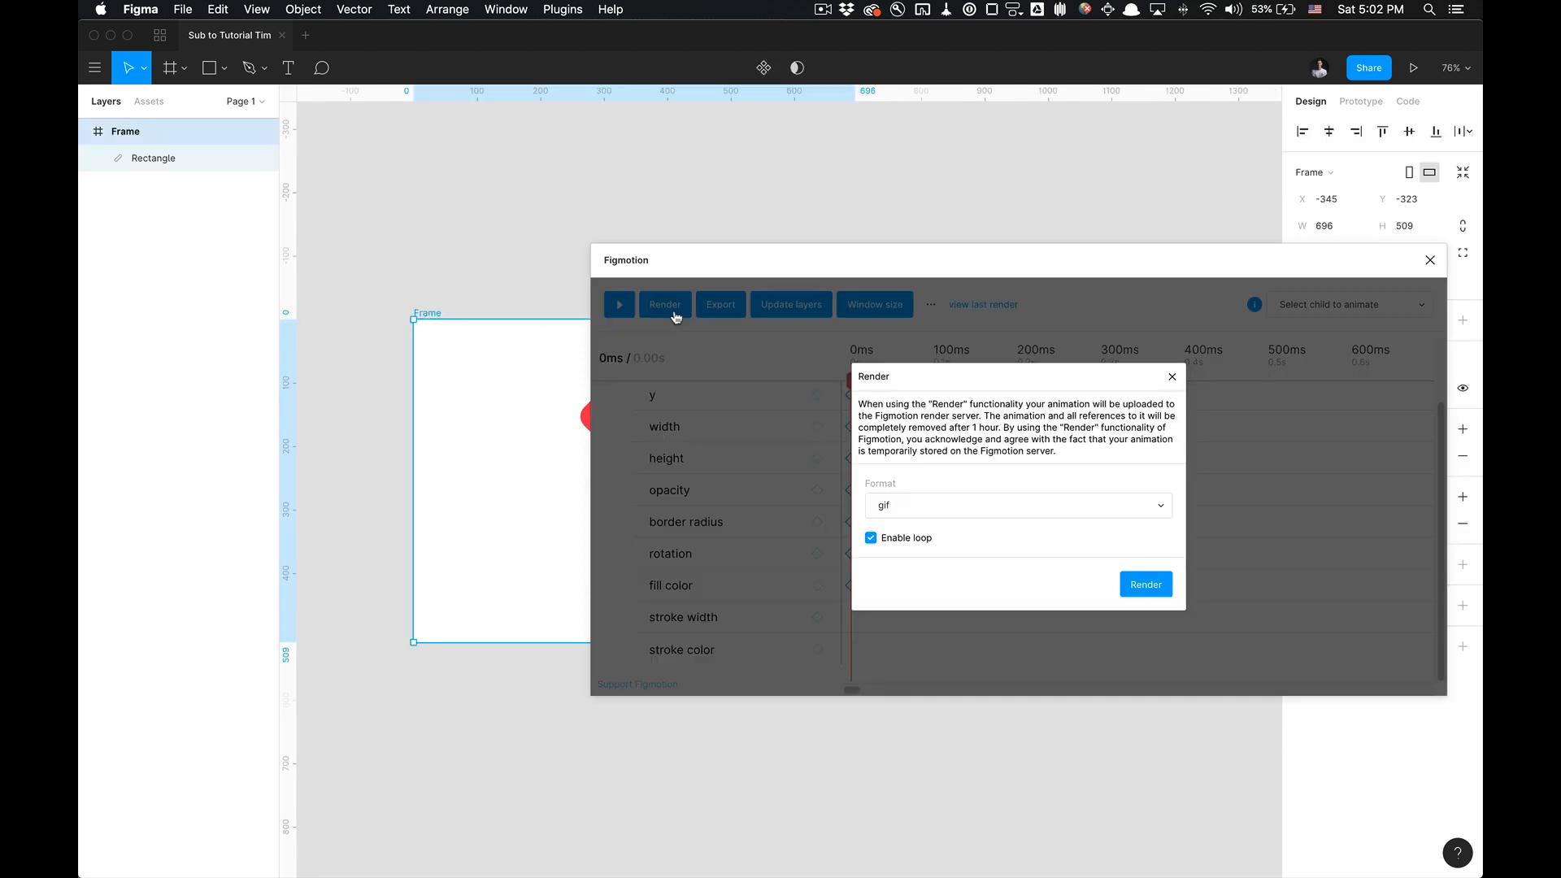
click(1145, 585)
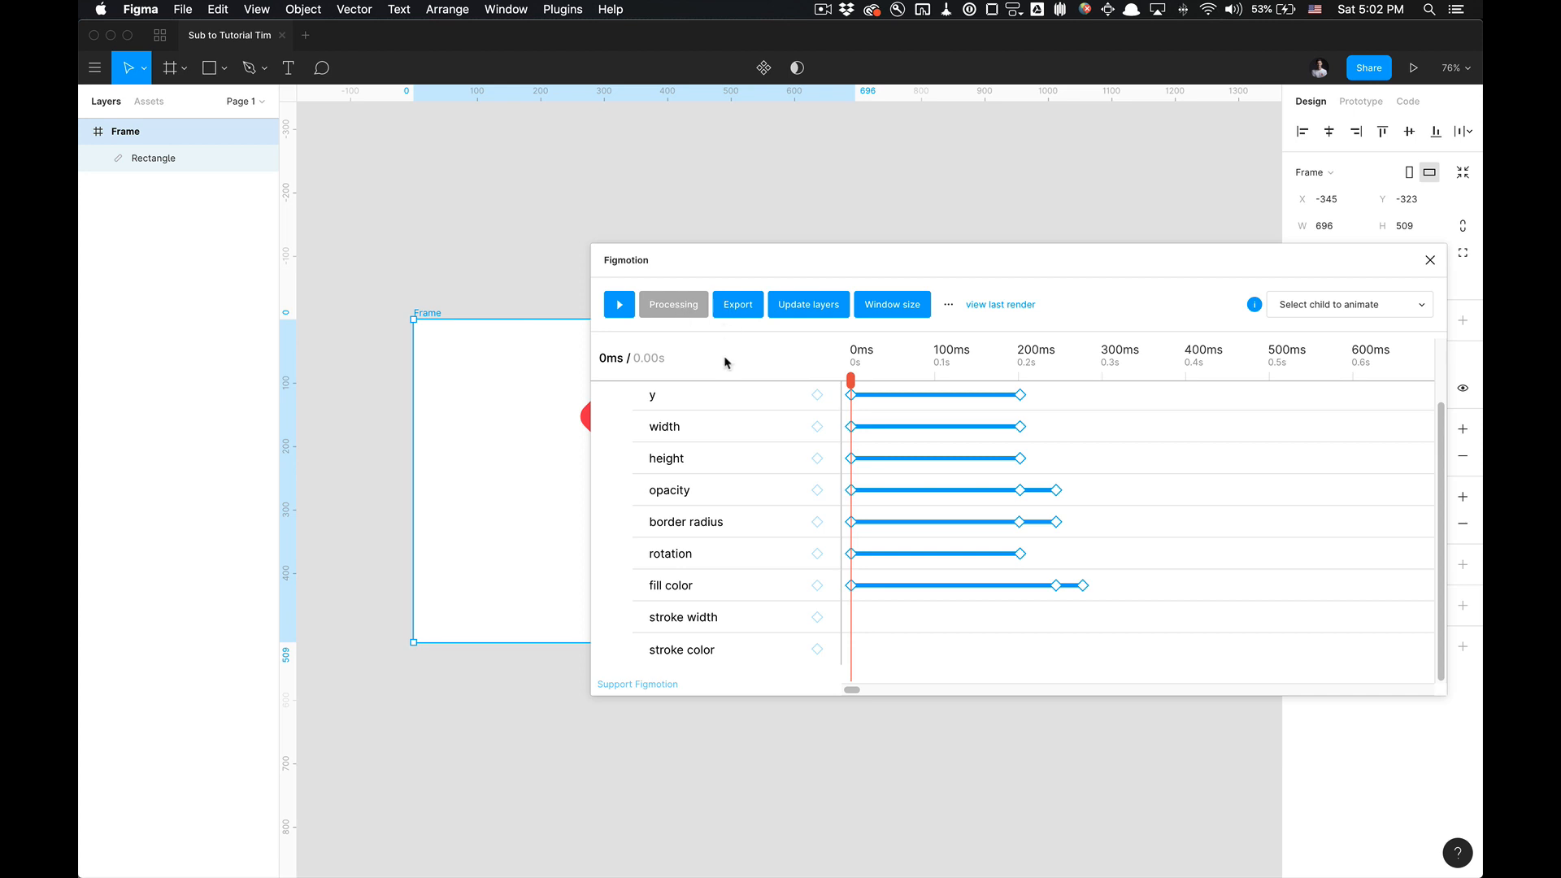
- Check the child layers to animate without choosing one and open the last render in the browser
click(1352, 306)
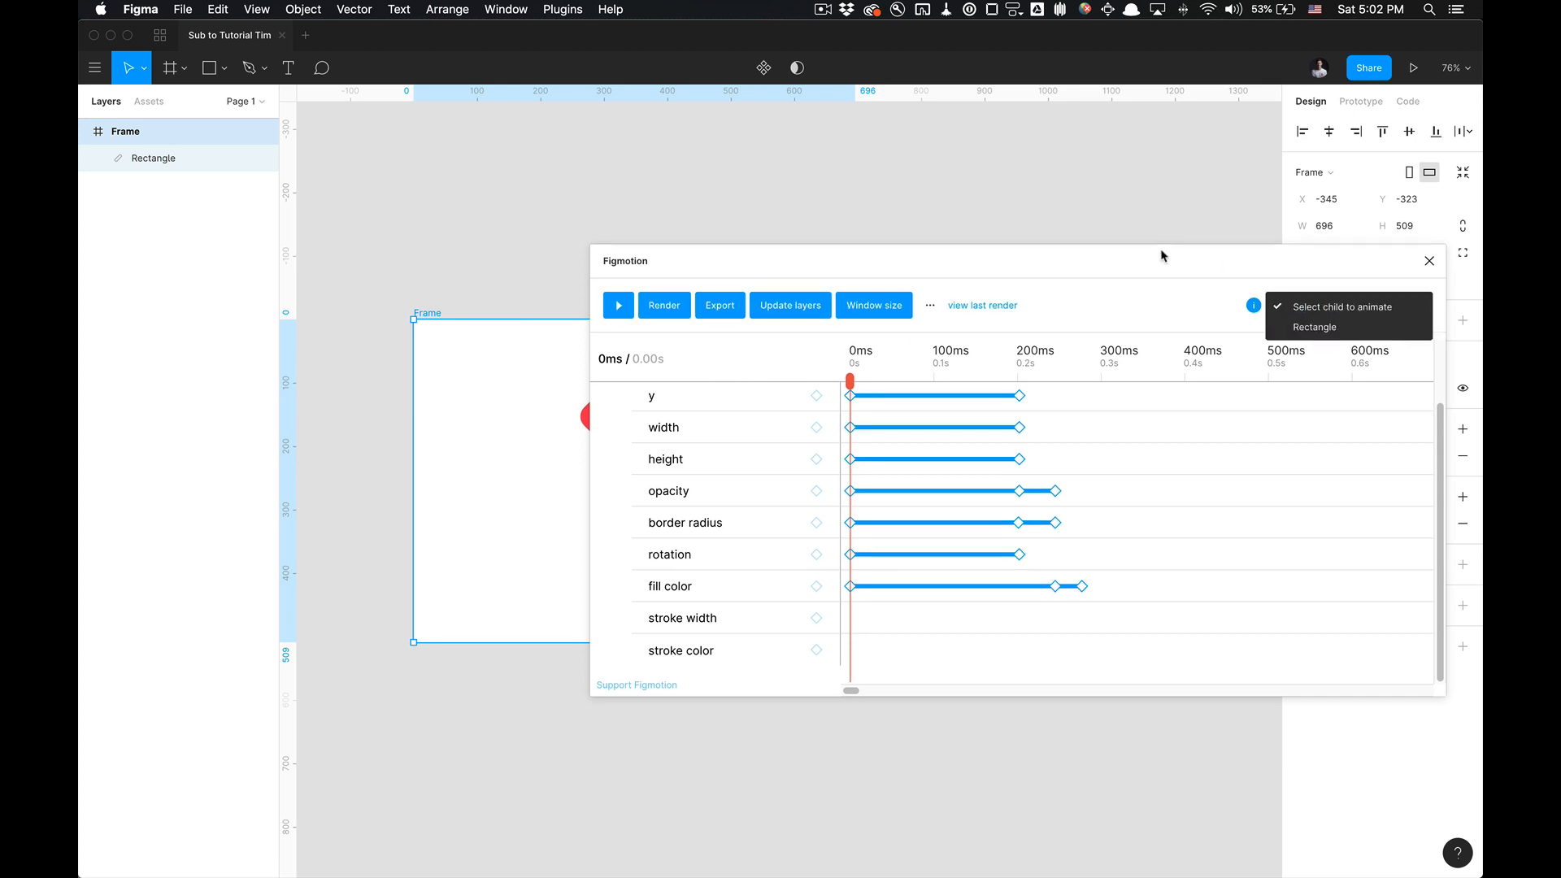
click(1059, 302)
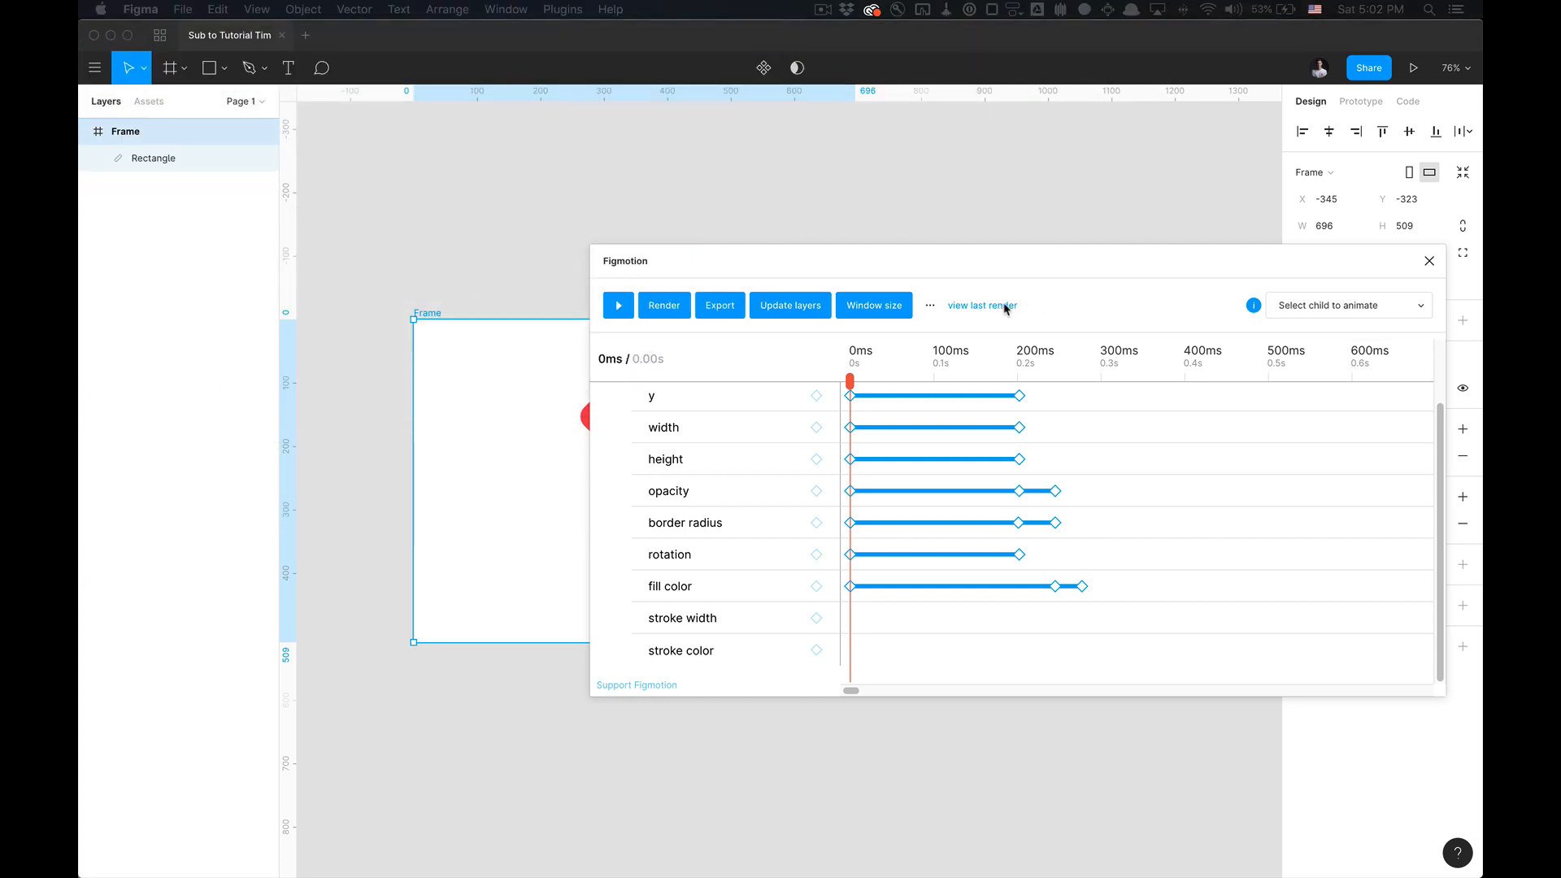
click(1005, 305)
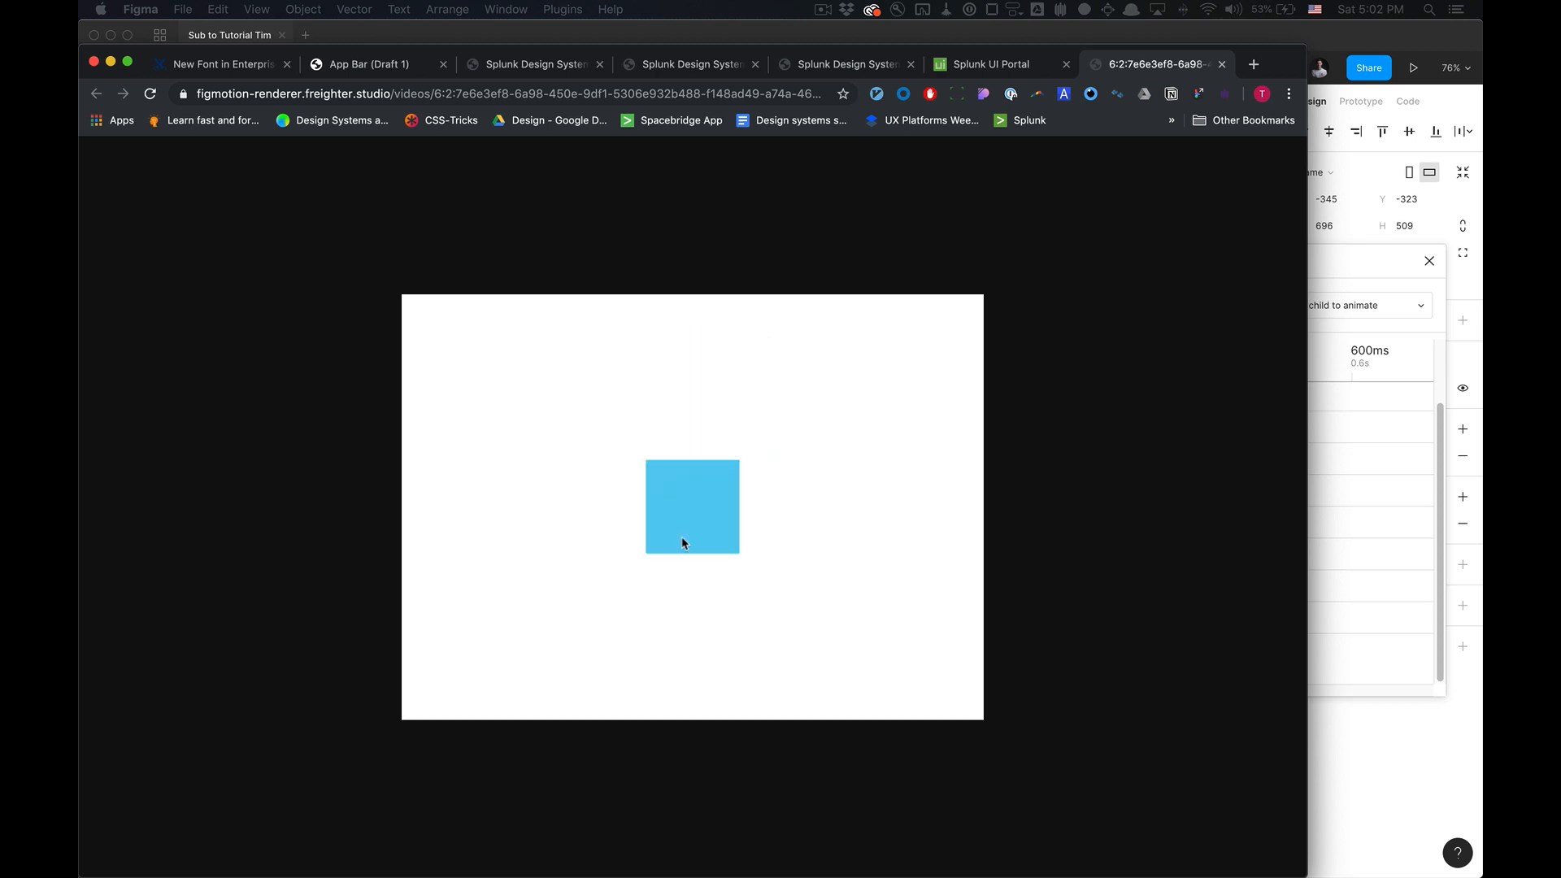
- Save the rendered GIF image to the Downloads folder as test_gif.gif
right_click(700, 493)
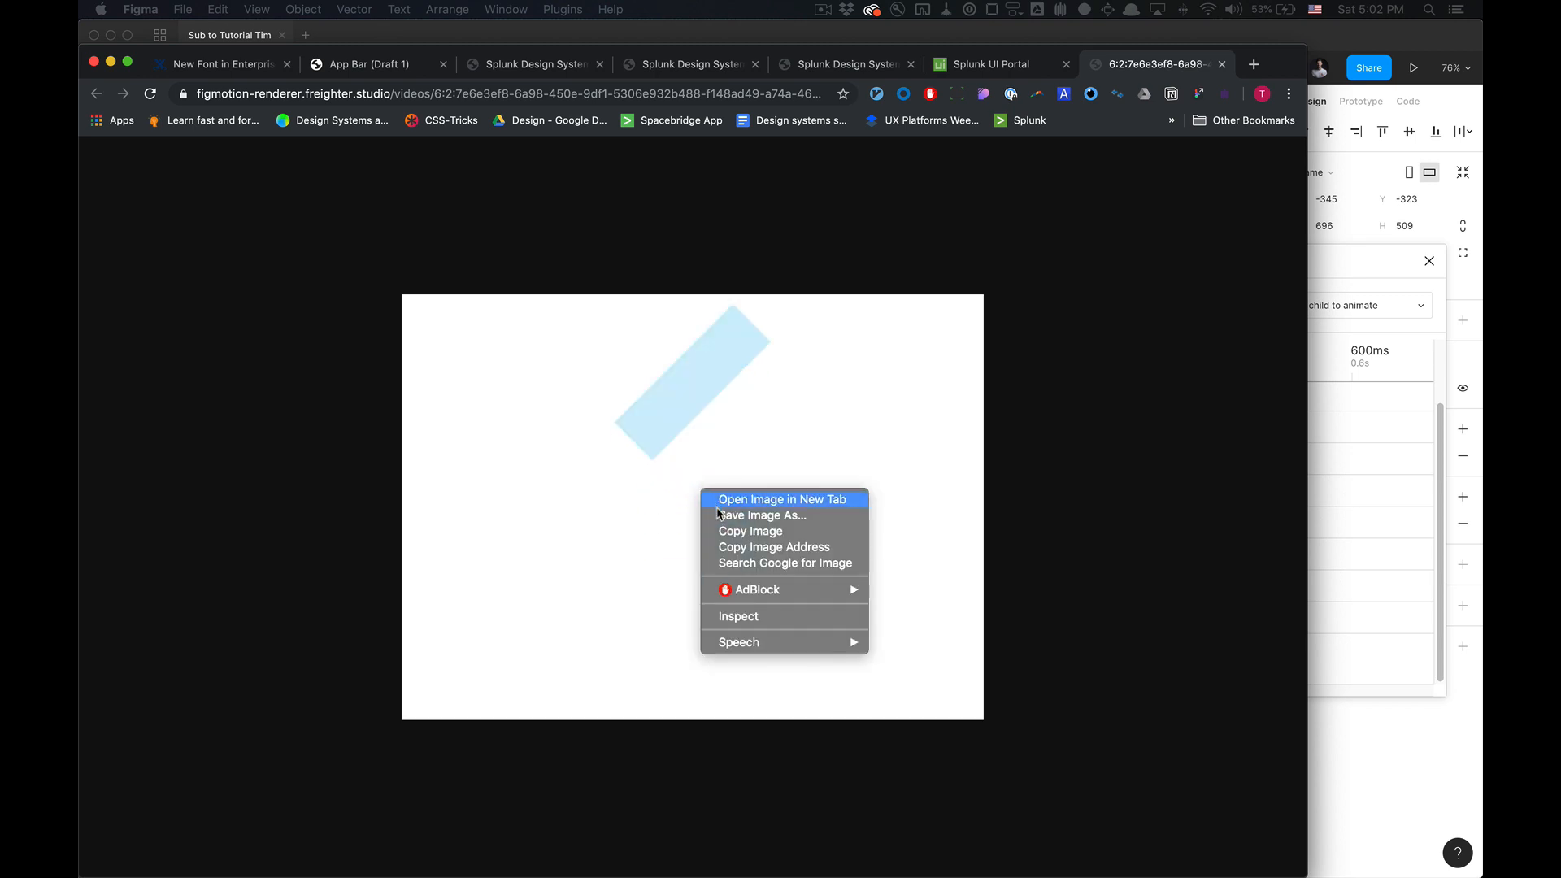
click(718, 516)
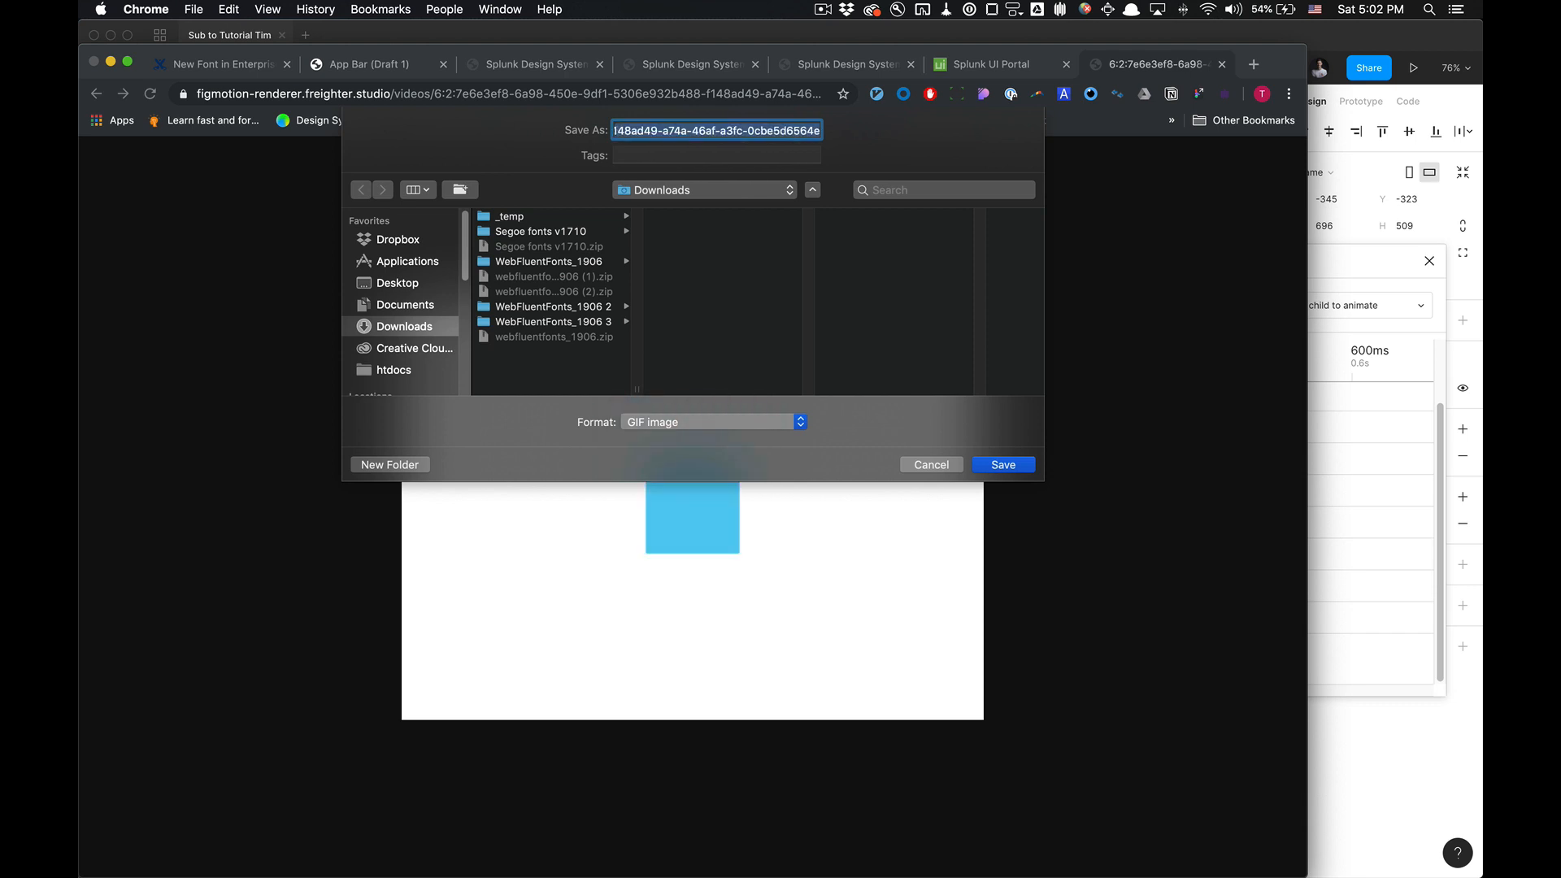
text(test_gif.gif)
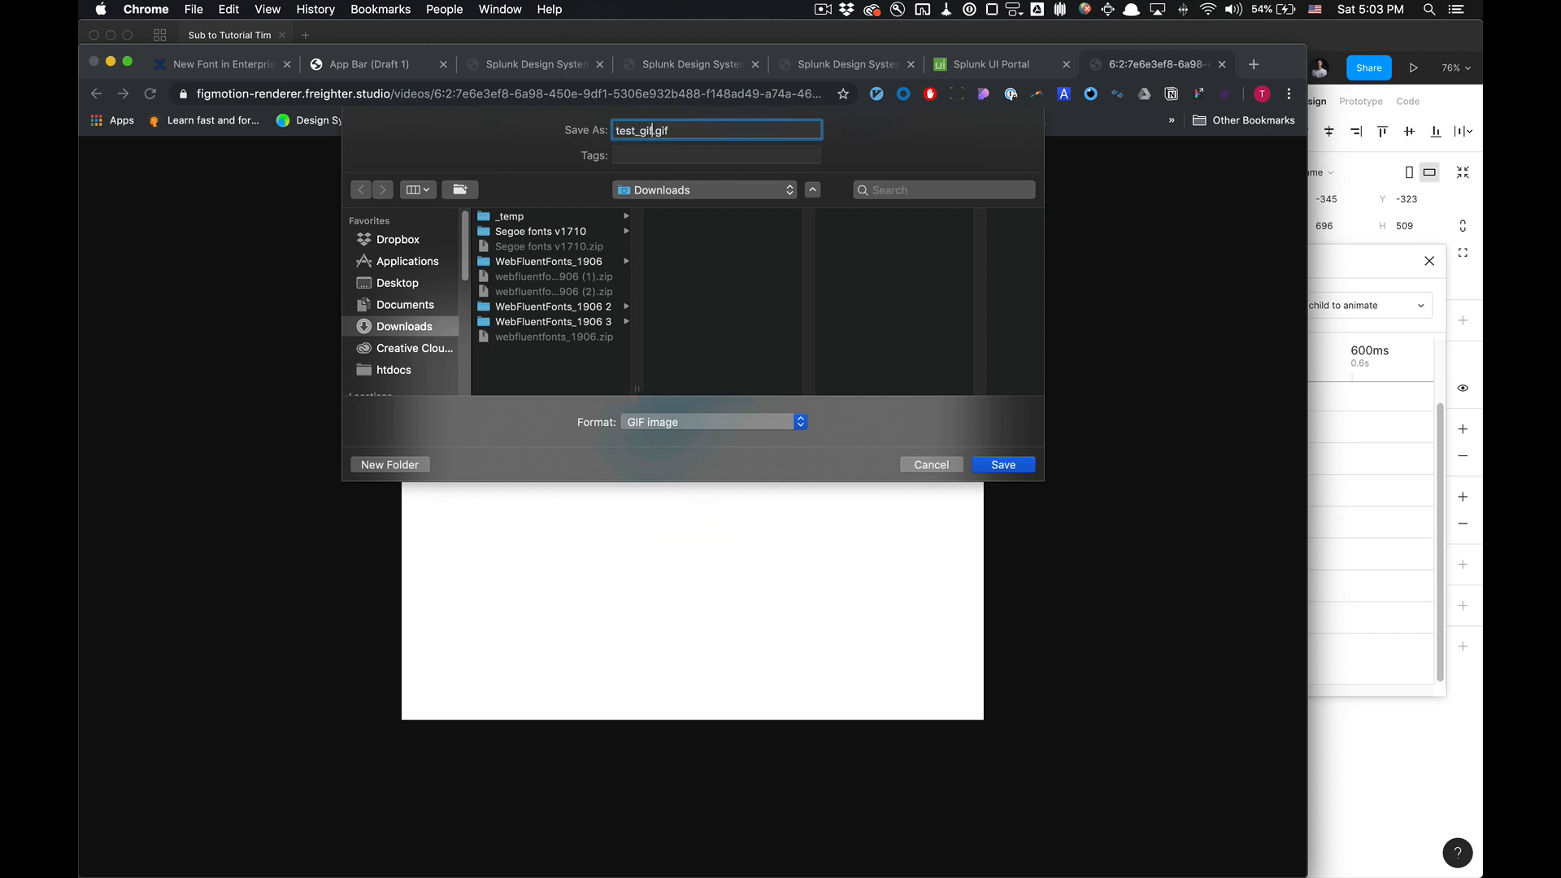
key(Return)
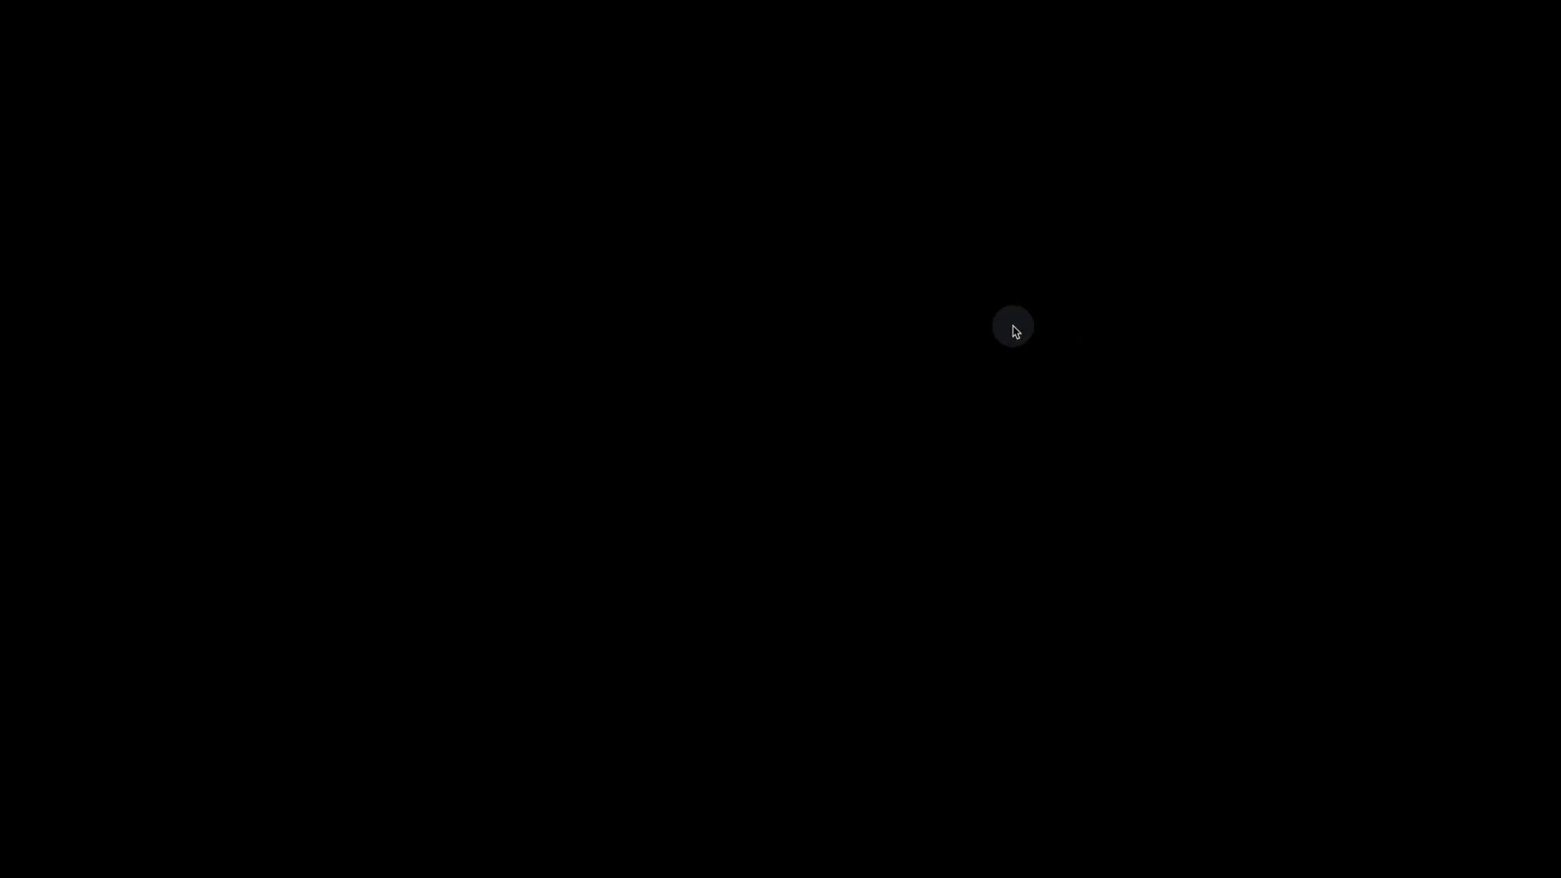
- Minimize the browser window, return to Figma and move the Figmotion window off the frame
key(super+m)
click(896, 261)
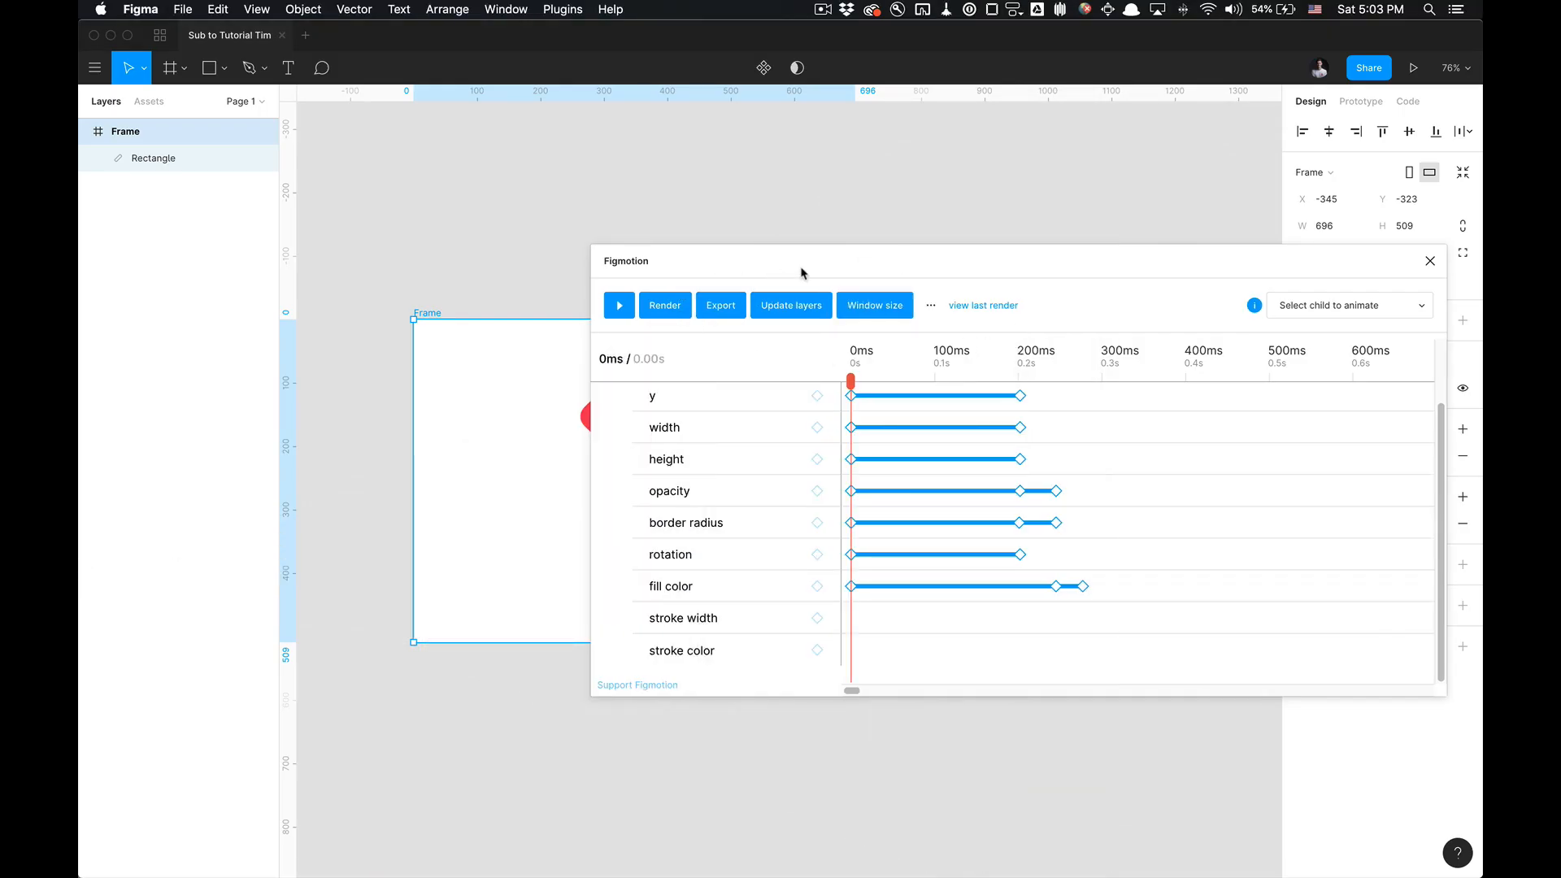
drag(775, 272, 1075, 267)
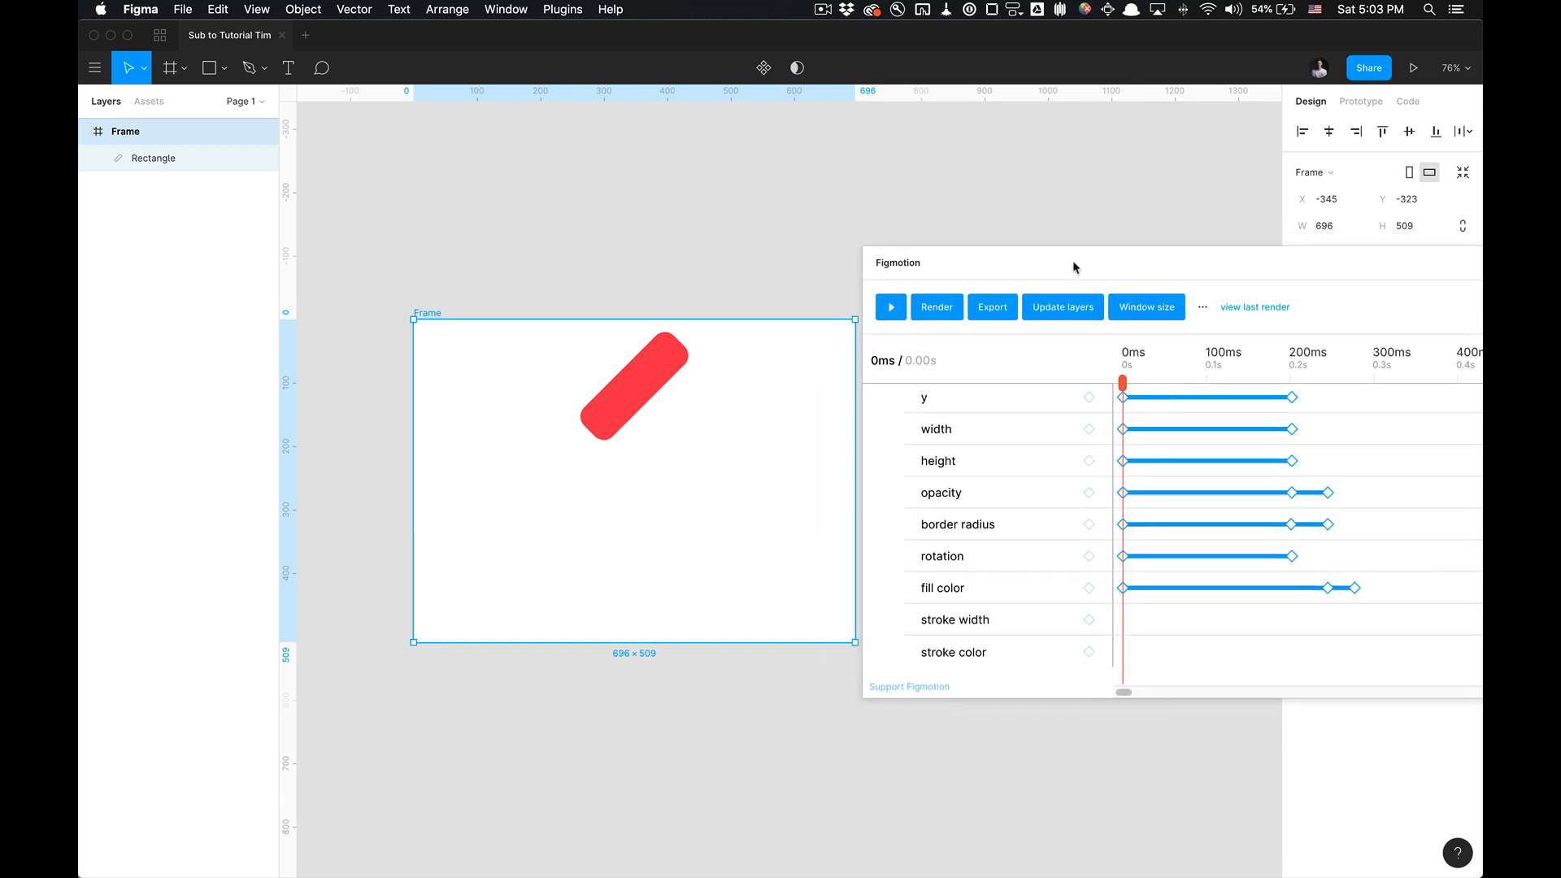